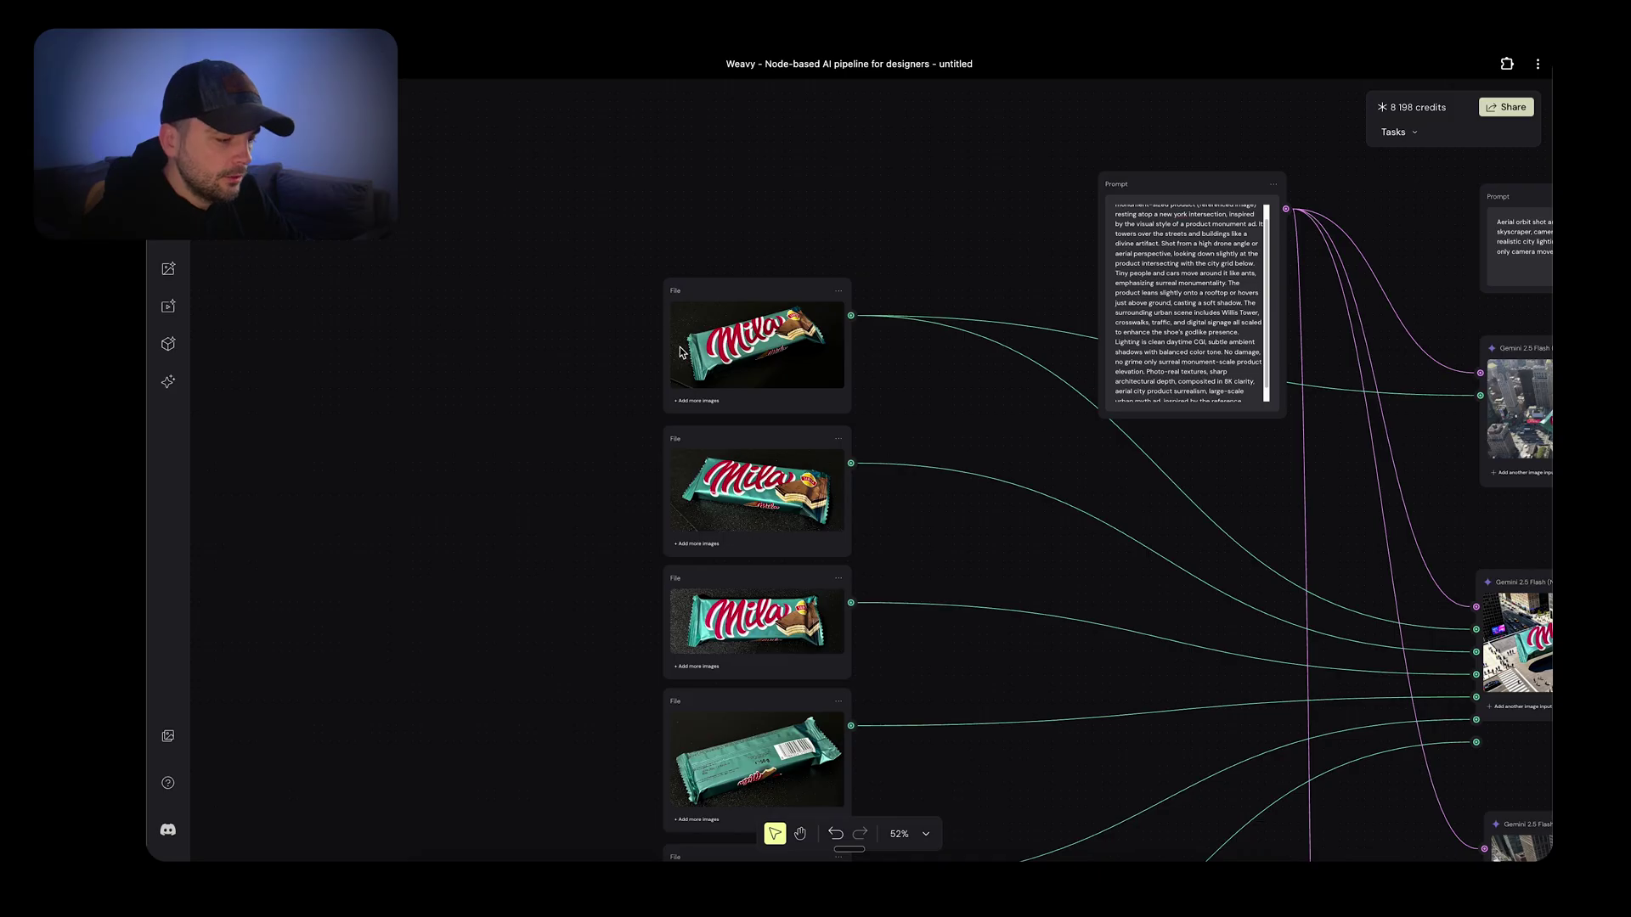
Examine the product photo file nodes and the photo collage file, and which Gemini 2.5 Flash (Nano Banana) nodes they feed
{"action": "scroll", "coordinate": [680, 353], "scroll_direction": "down", "scroll_amount": 3}
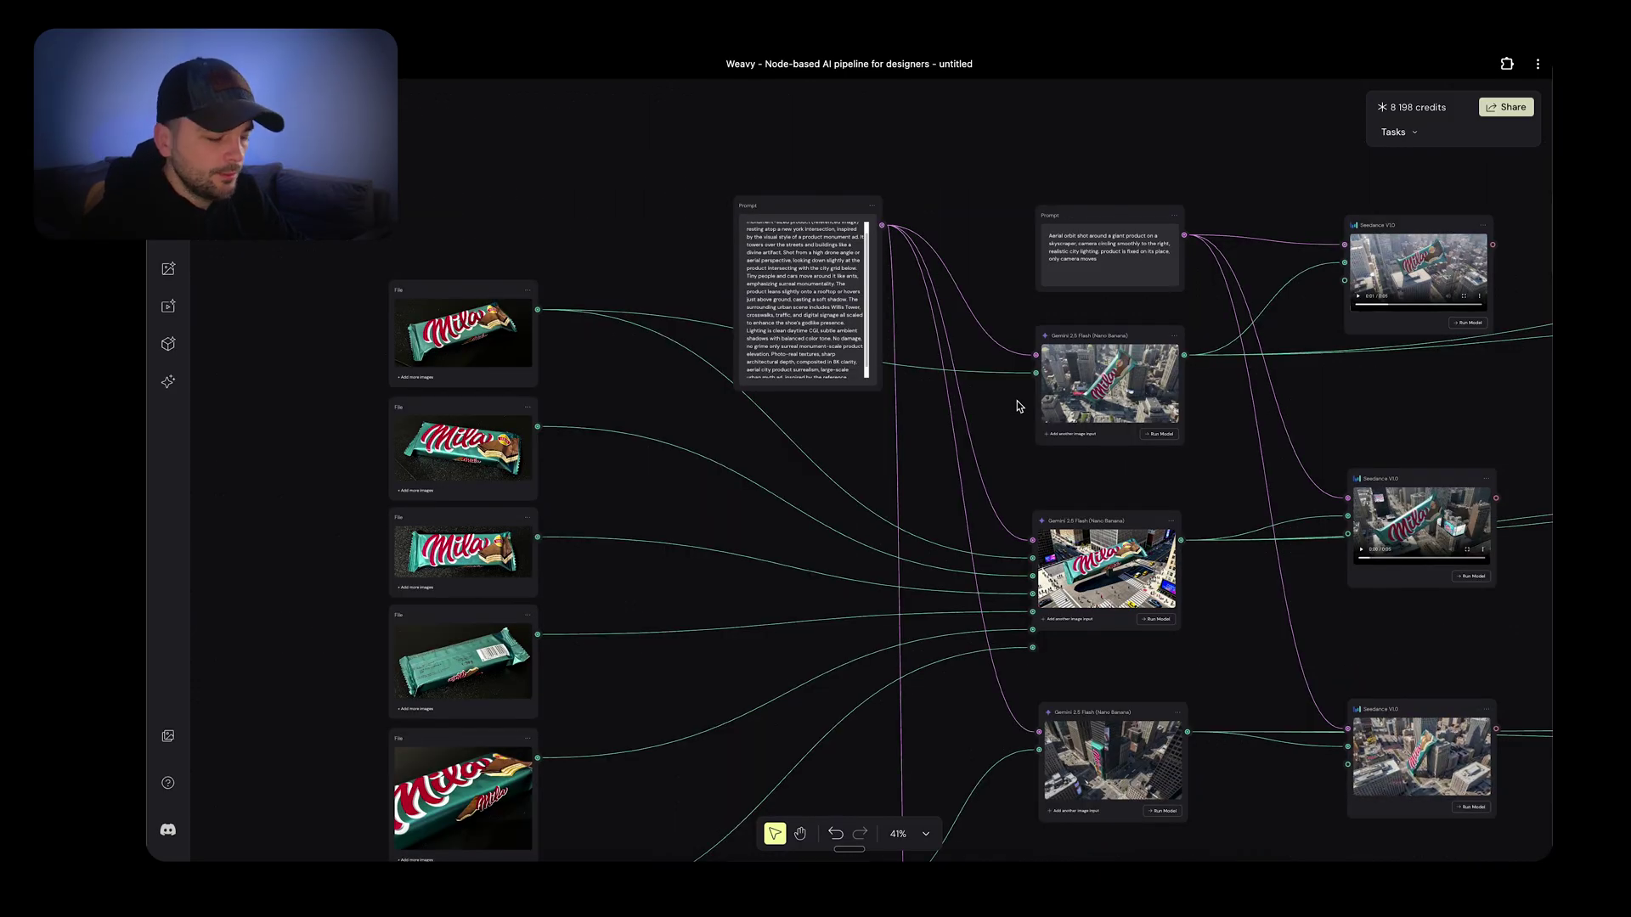
{"action": "left_click", "coordinate": [1093, 347]}
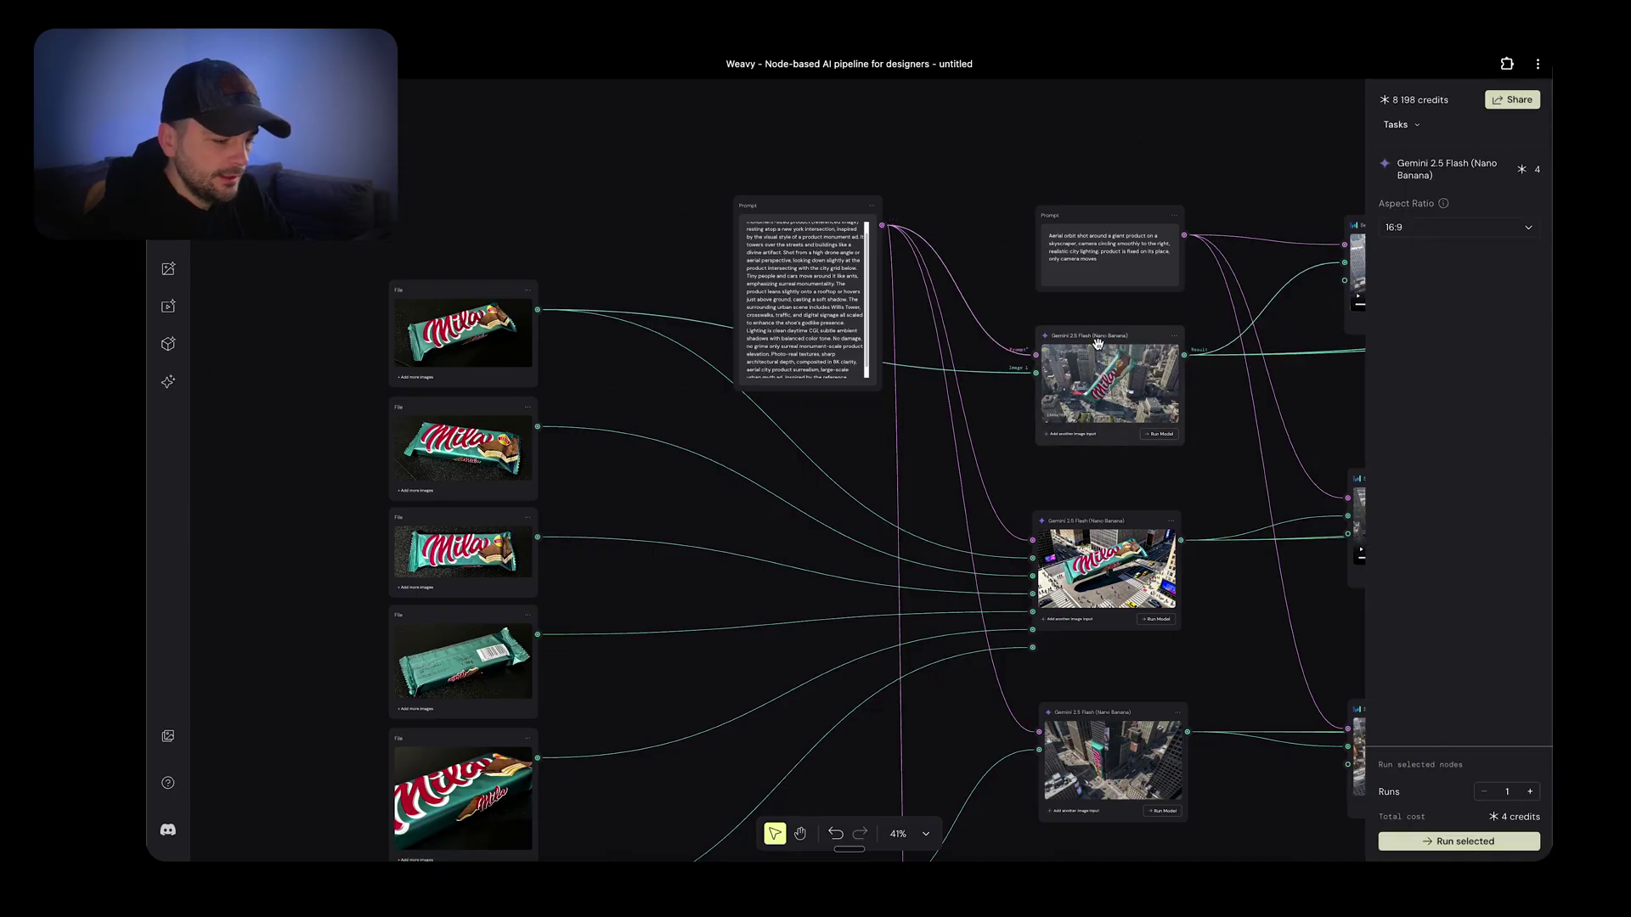
{"action": "key", "text": "shift+2"}
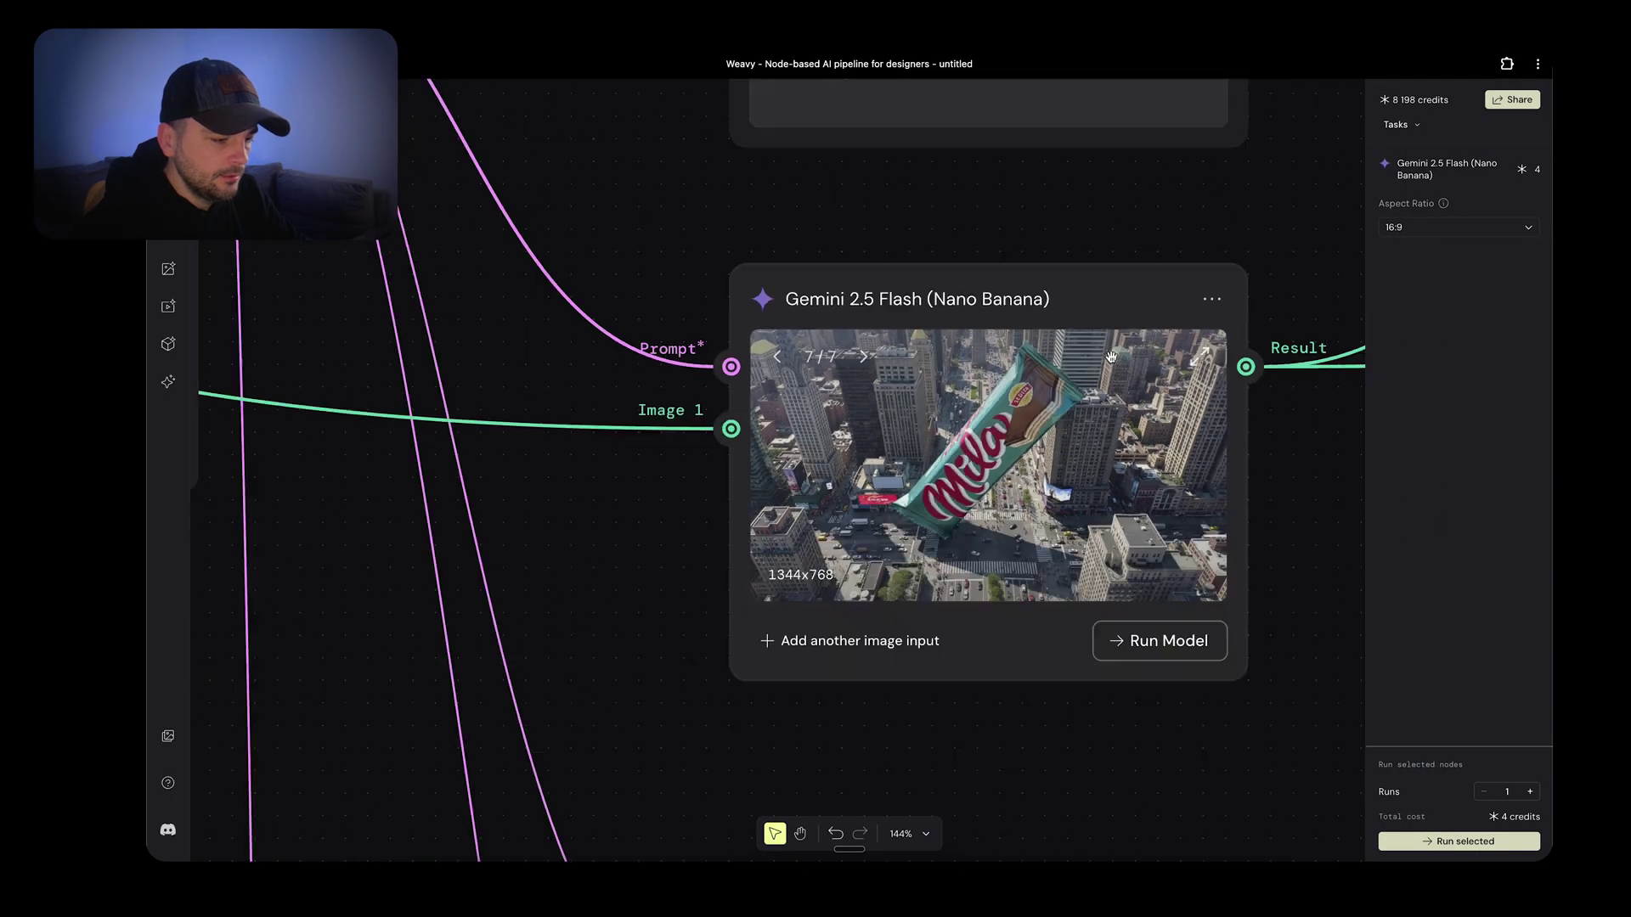
{"action": "key", "text": "shift+1"}
{"action": "scroll", "coordinate": [1110, 357], "scroll_direction": "down", "scroll_amount": 3}
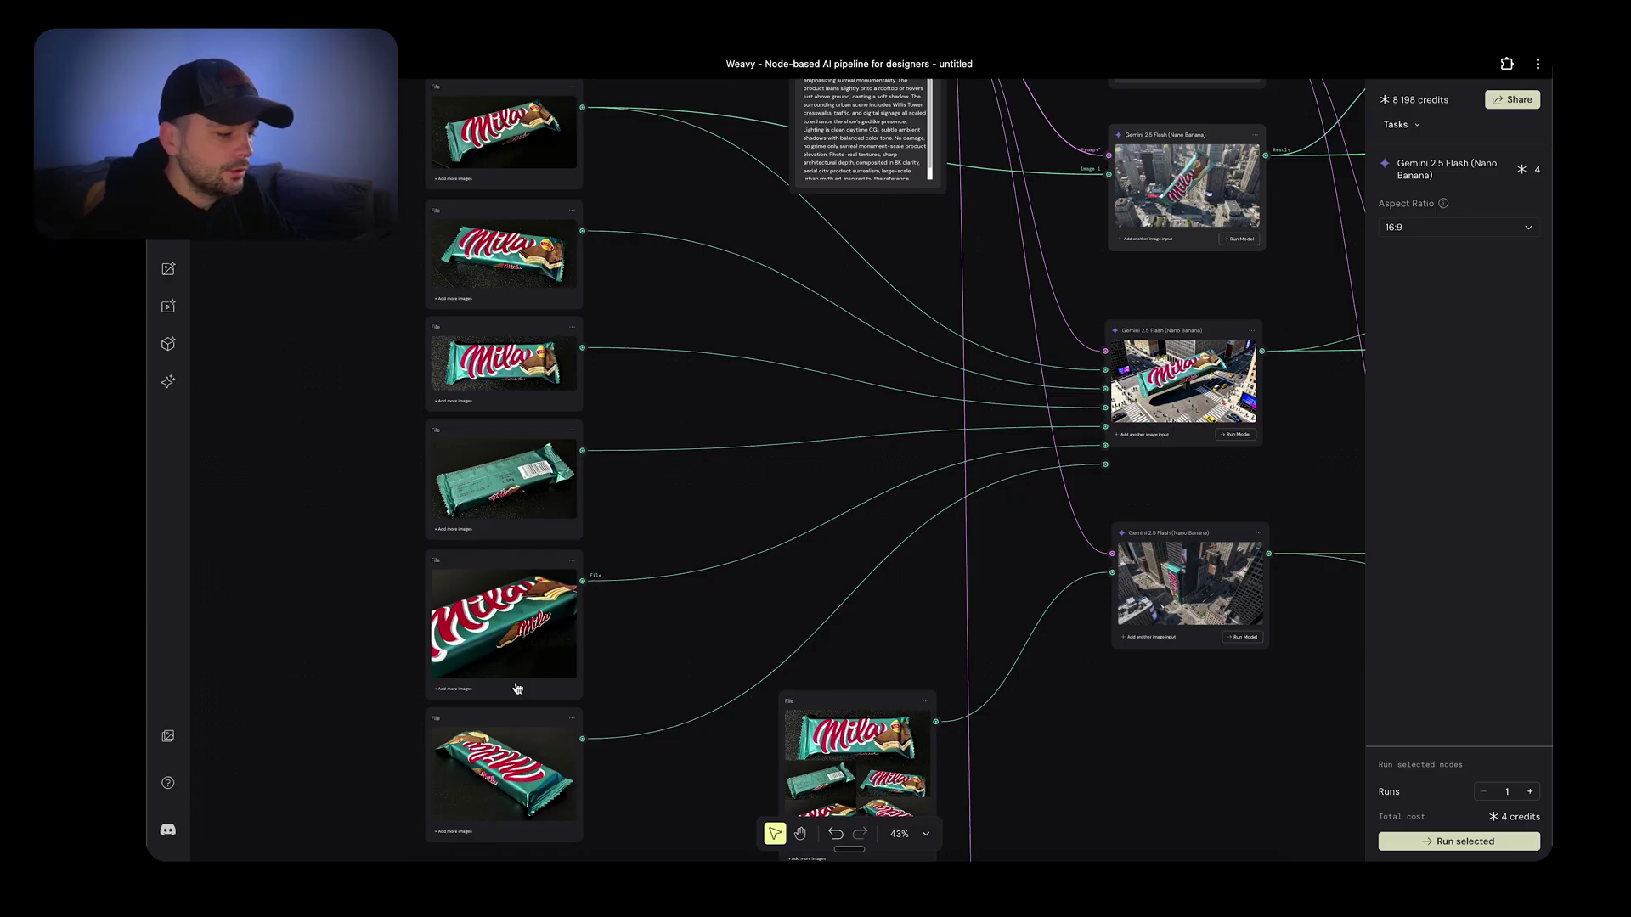
{"action": "scroll", "coordinate": [516, 688], "scroll_direction": "down", "scroll_amount": 5}
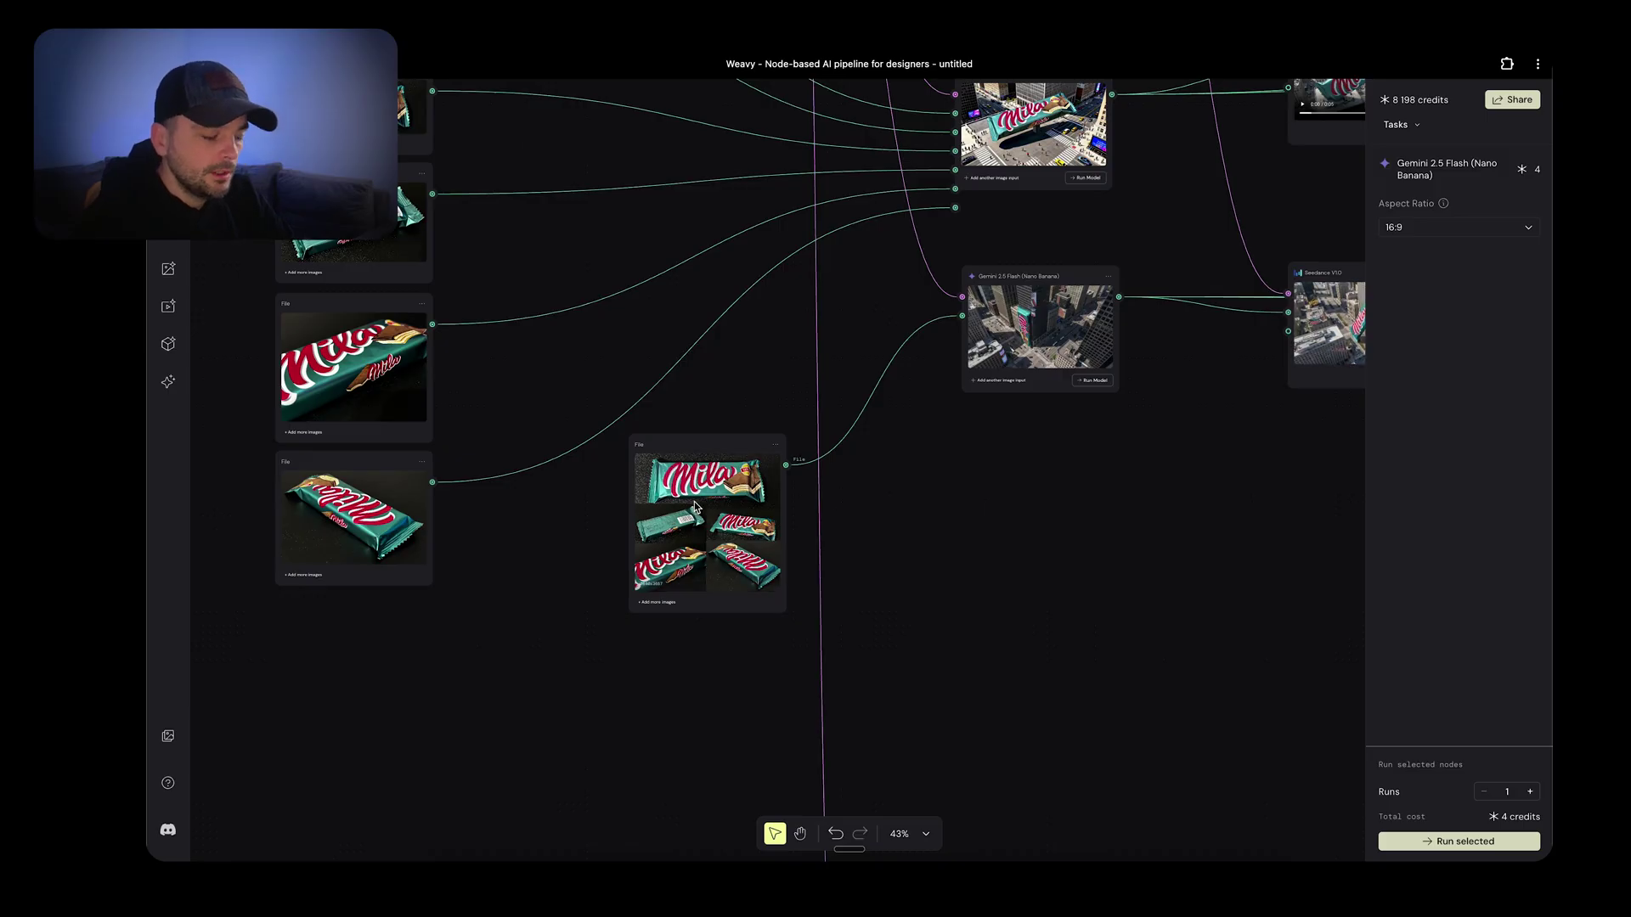
{"action": "scroll", "coordinate": [695, 507], "scroll_direction": "up", "scroll_amount": 5}
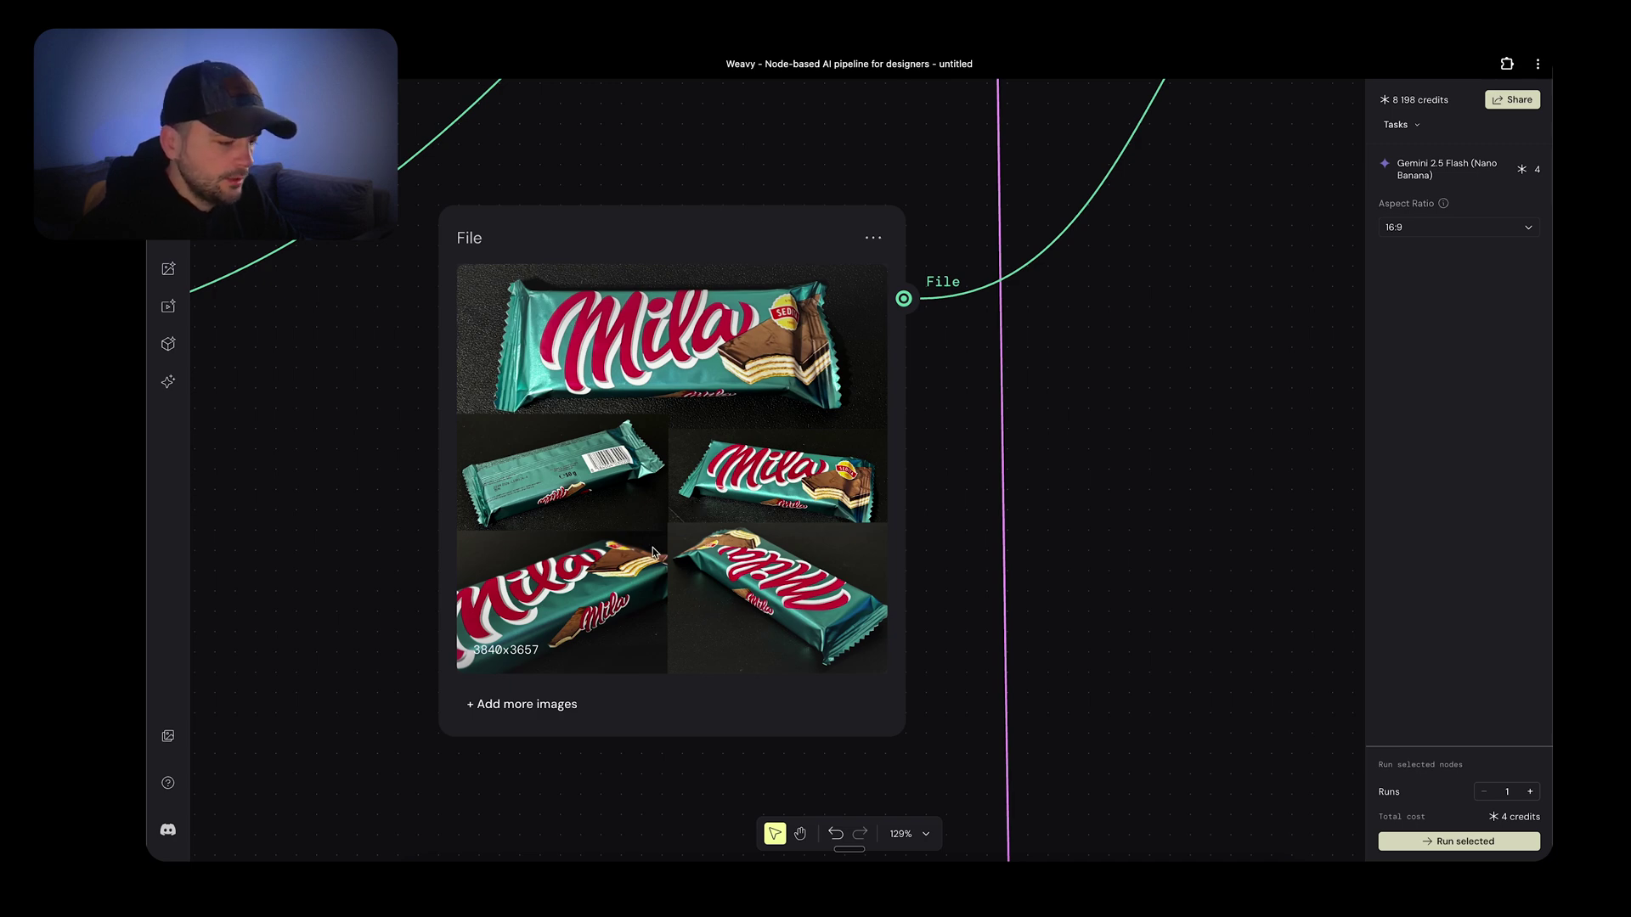
{"action": "scroll", "coordinate": [773, 564], "scroll_direction": "down", "scroll_amount": 5}
{"action": "scroll", "coordinate": [767, 571], "scroll_direction": "up", "scroll_amount": 5}
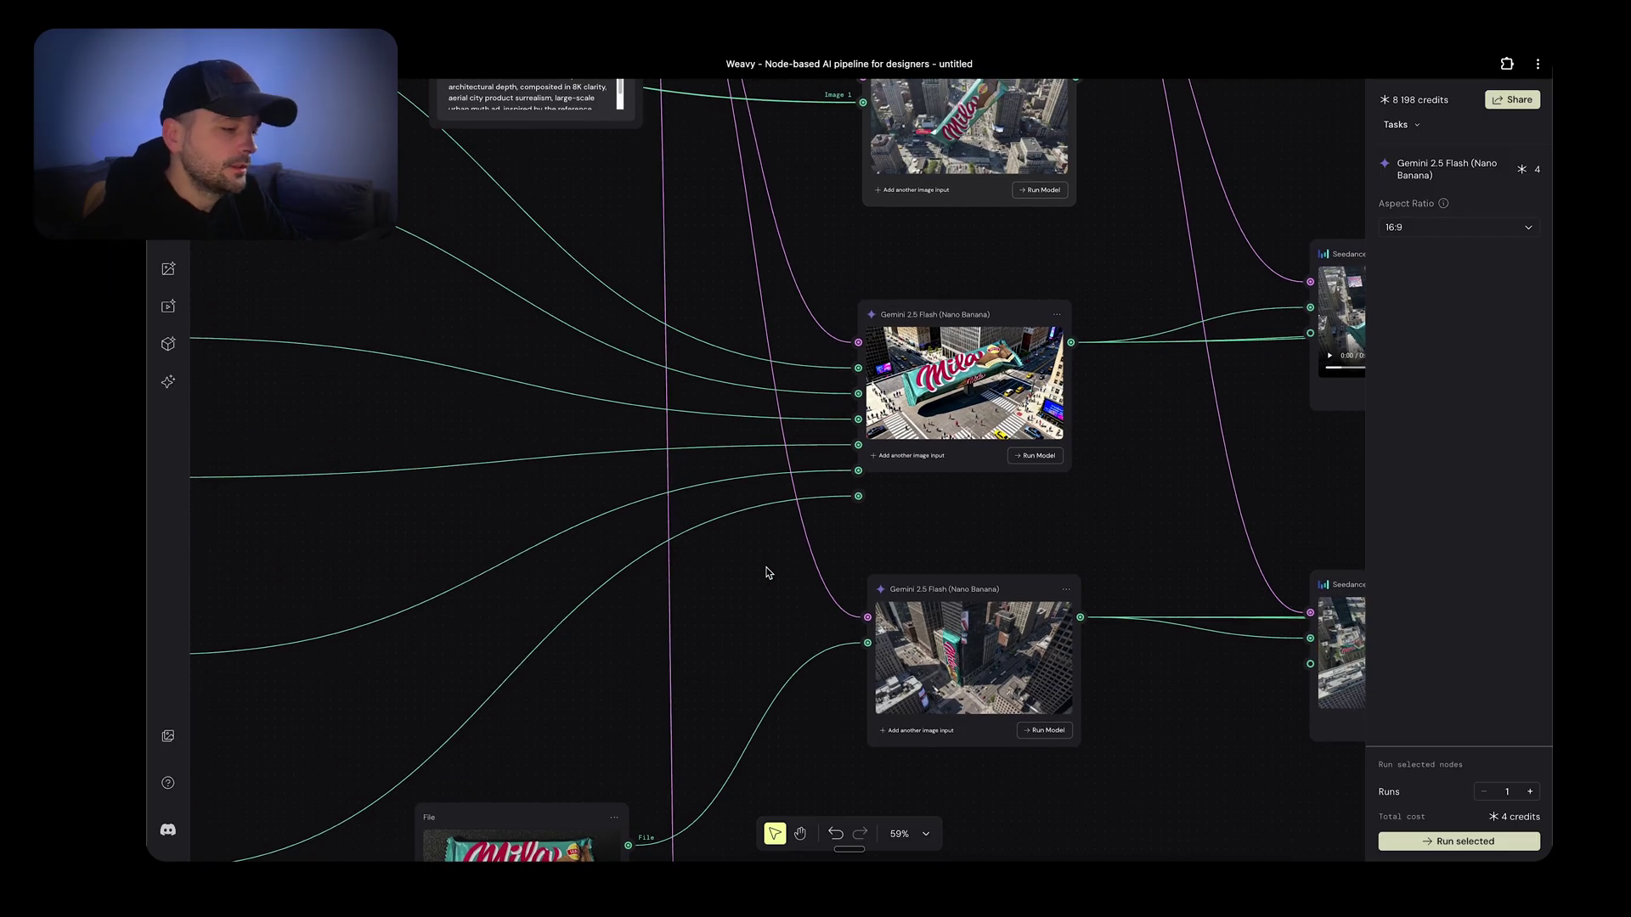
{"action": "scroll", "coordinate": [766, 572], "scroll_direction": "down", "scroll_amount": 3}
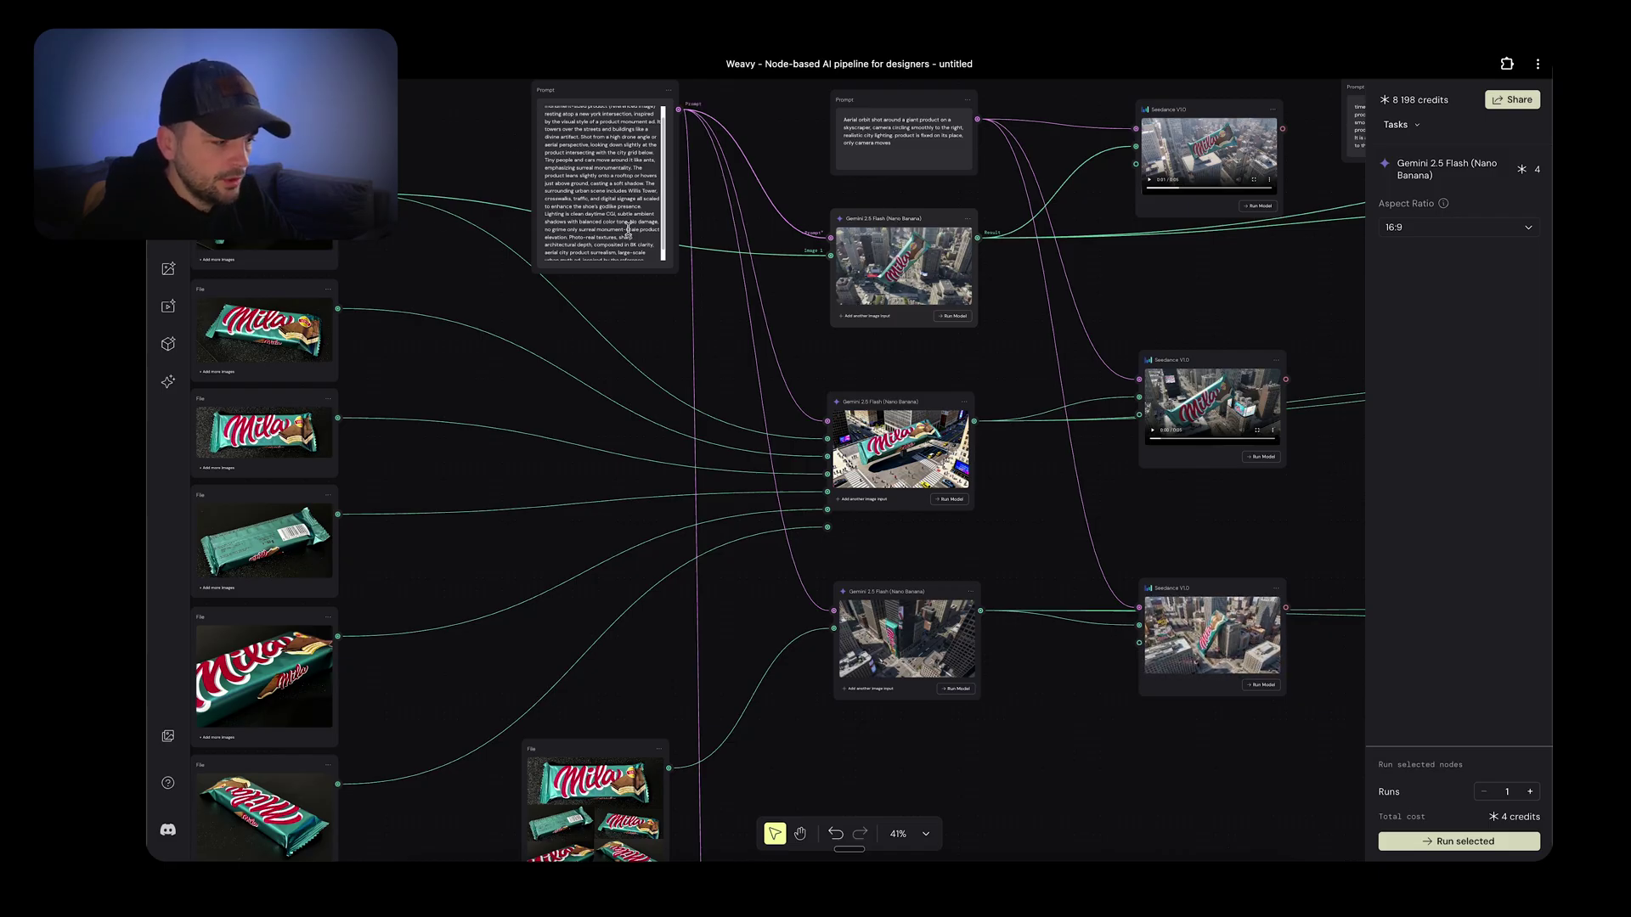
Compare the image inputs of the Gemini node fed by six photos with those of the node fed by the collage
{"action": "left_click", "coordinate": [629, 232]}
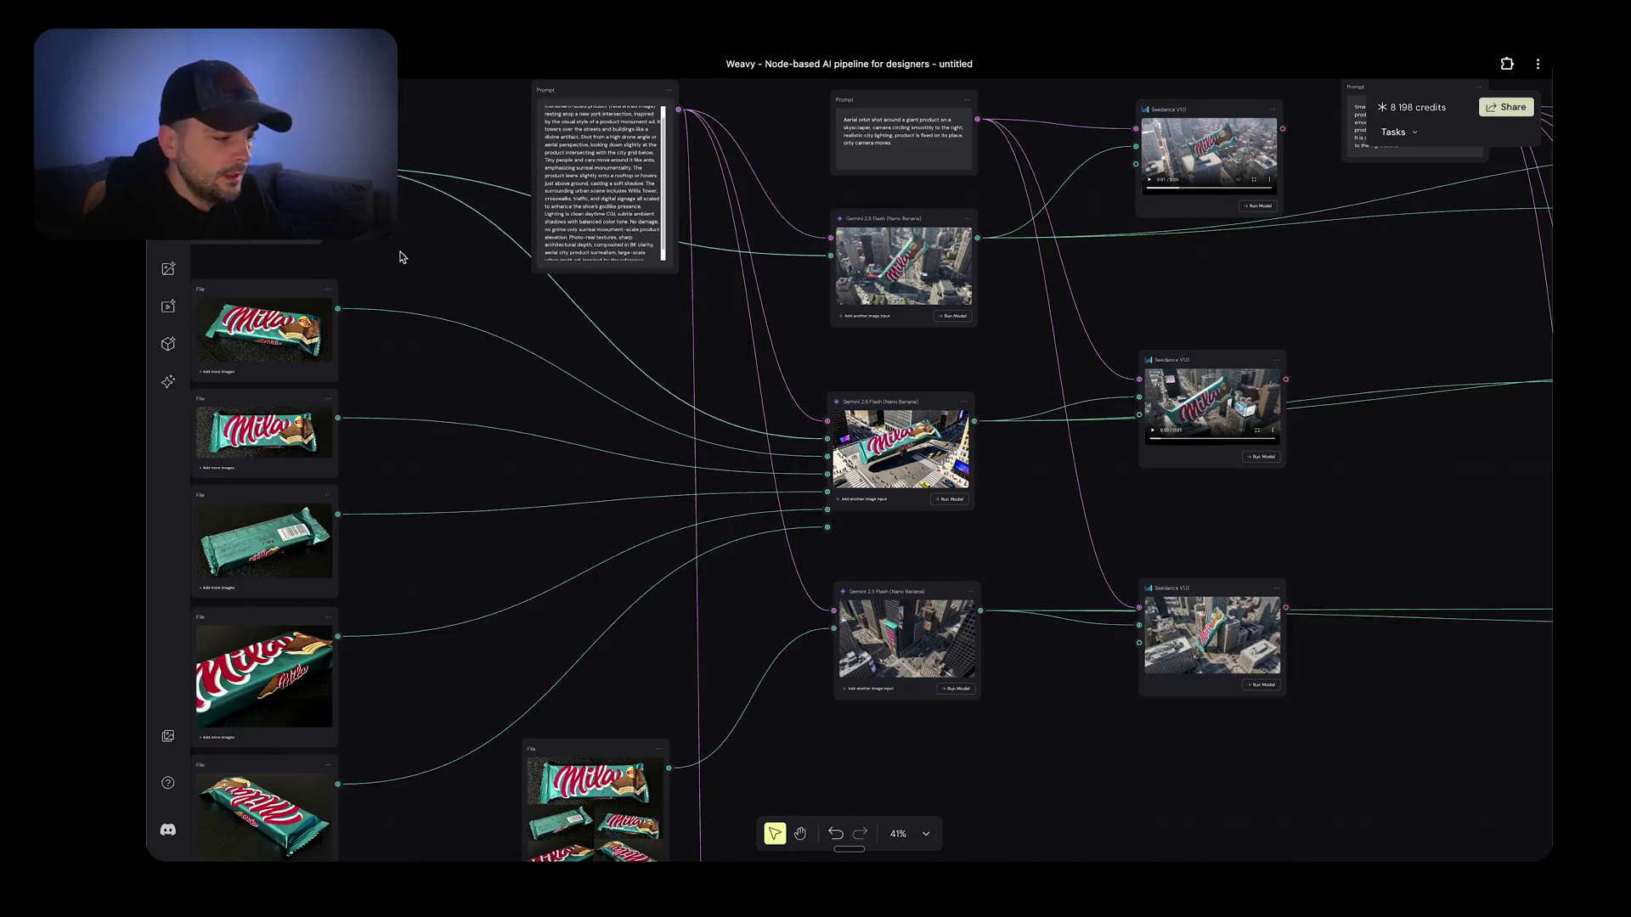
{"action": "left_click", "coordinate": [895, 401]}
{"action": "scroll", "coordinate": [895, 399], "scroll_direction": "up", "scroll_amount": 5}
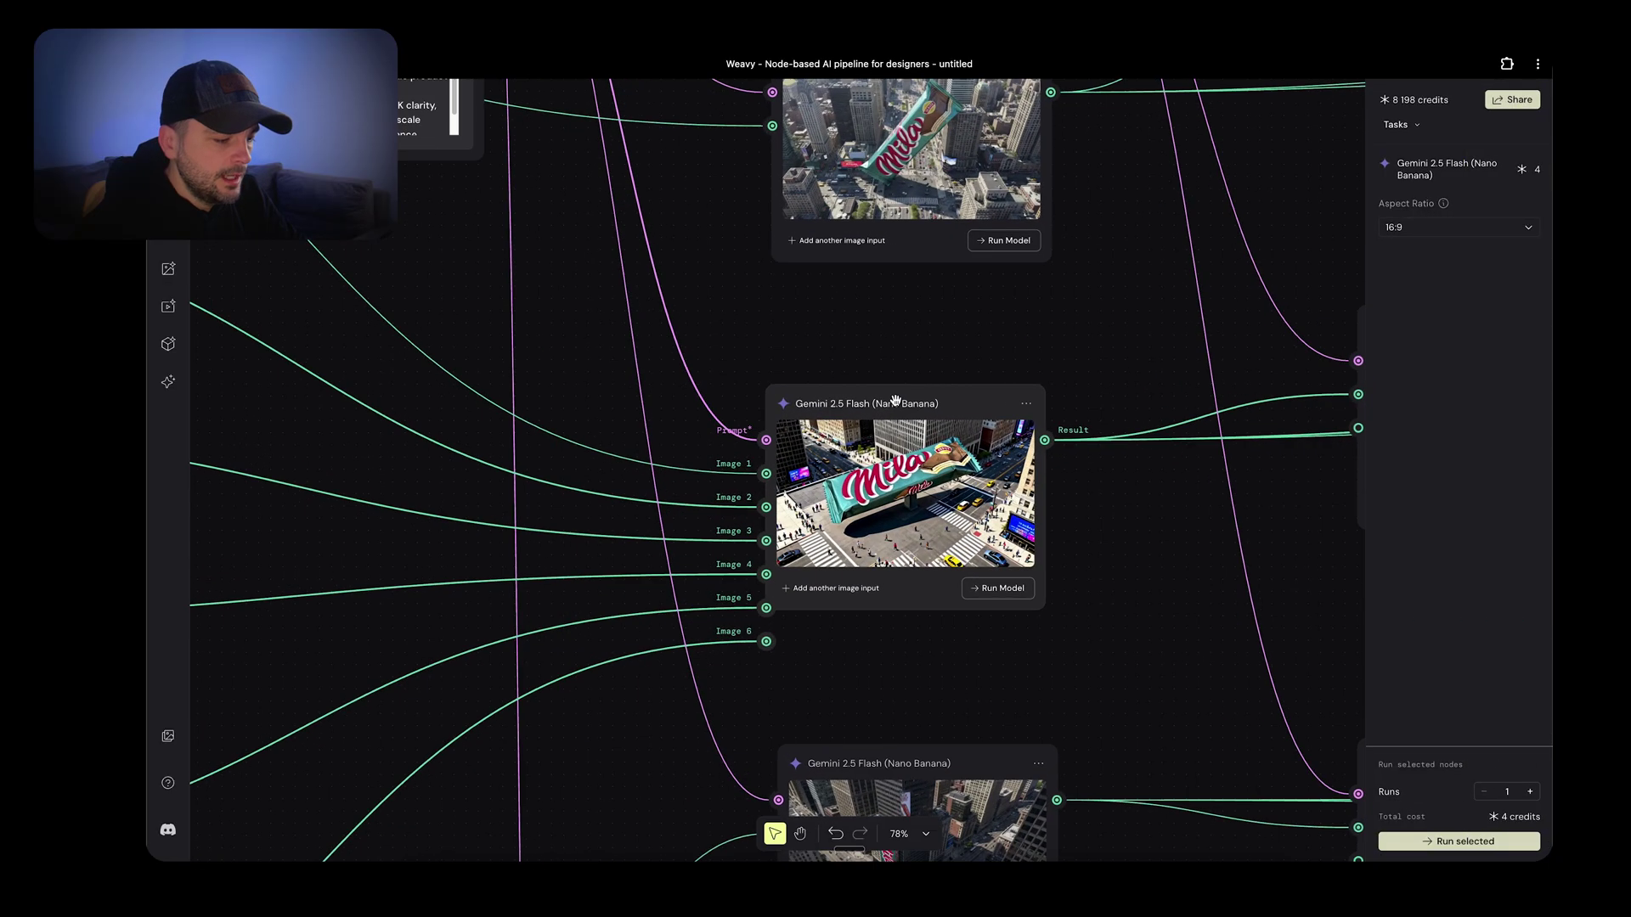
{"action": "scroll", "coordinate": [896, 400], "scroll_direction": "down", "scroll_amount": 2}
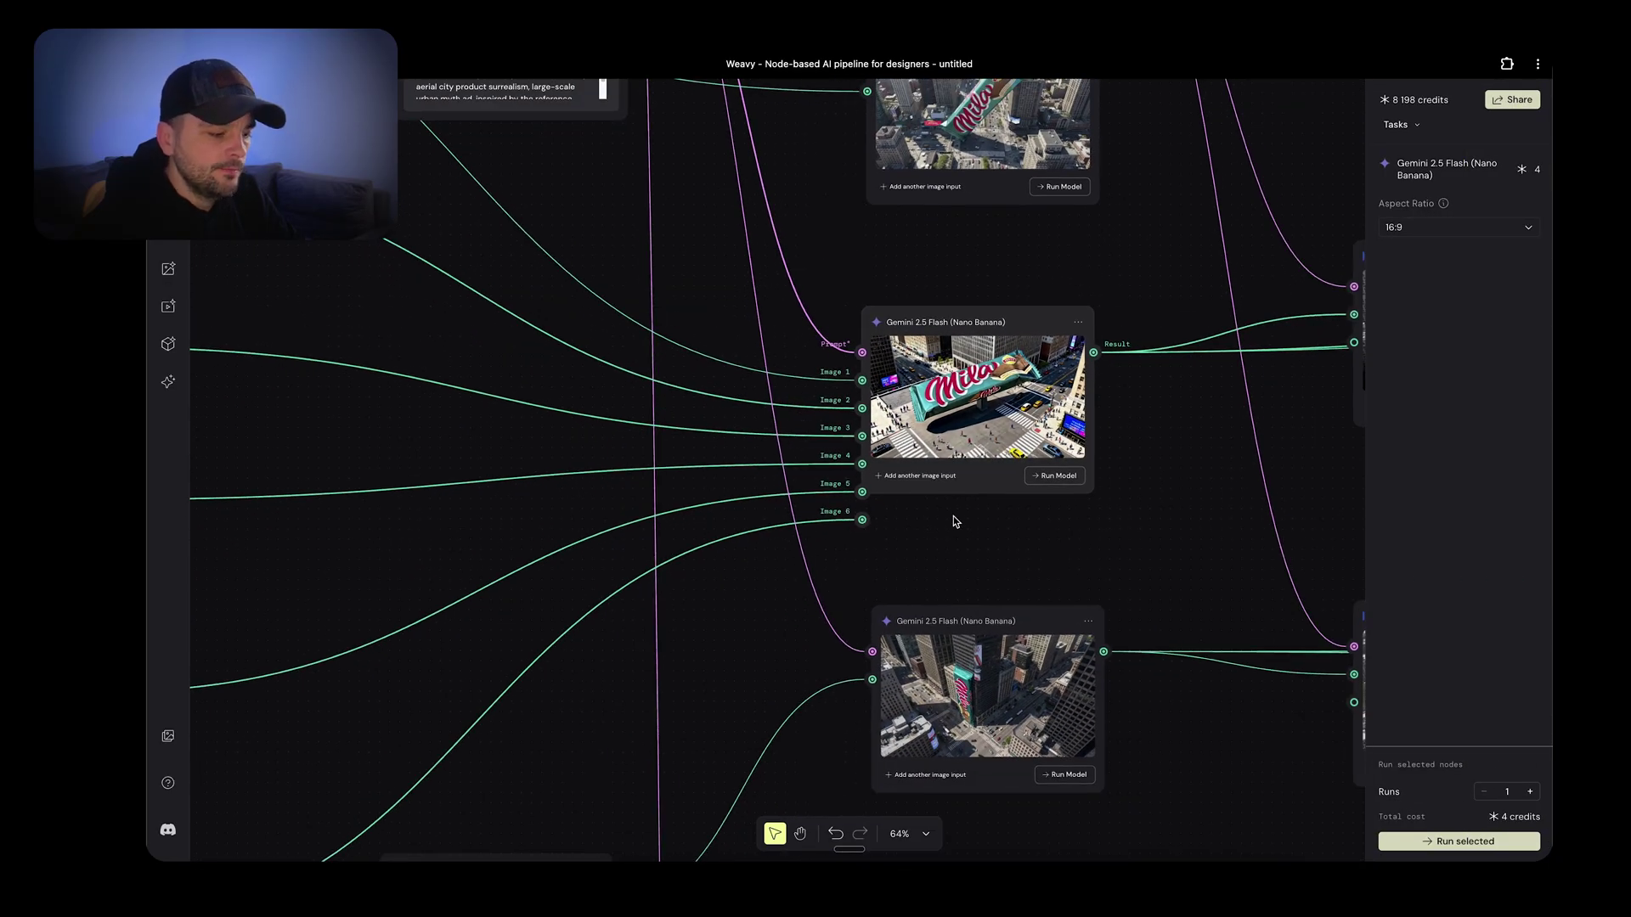
{"action": "scroll", "coordinate": [953, 521], "scroll_direction": "down", "scroll_amount": 5}
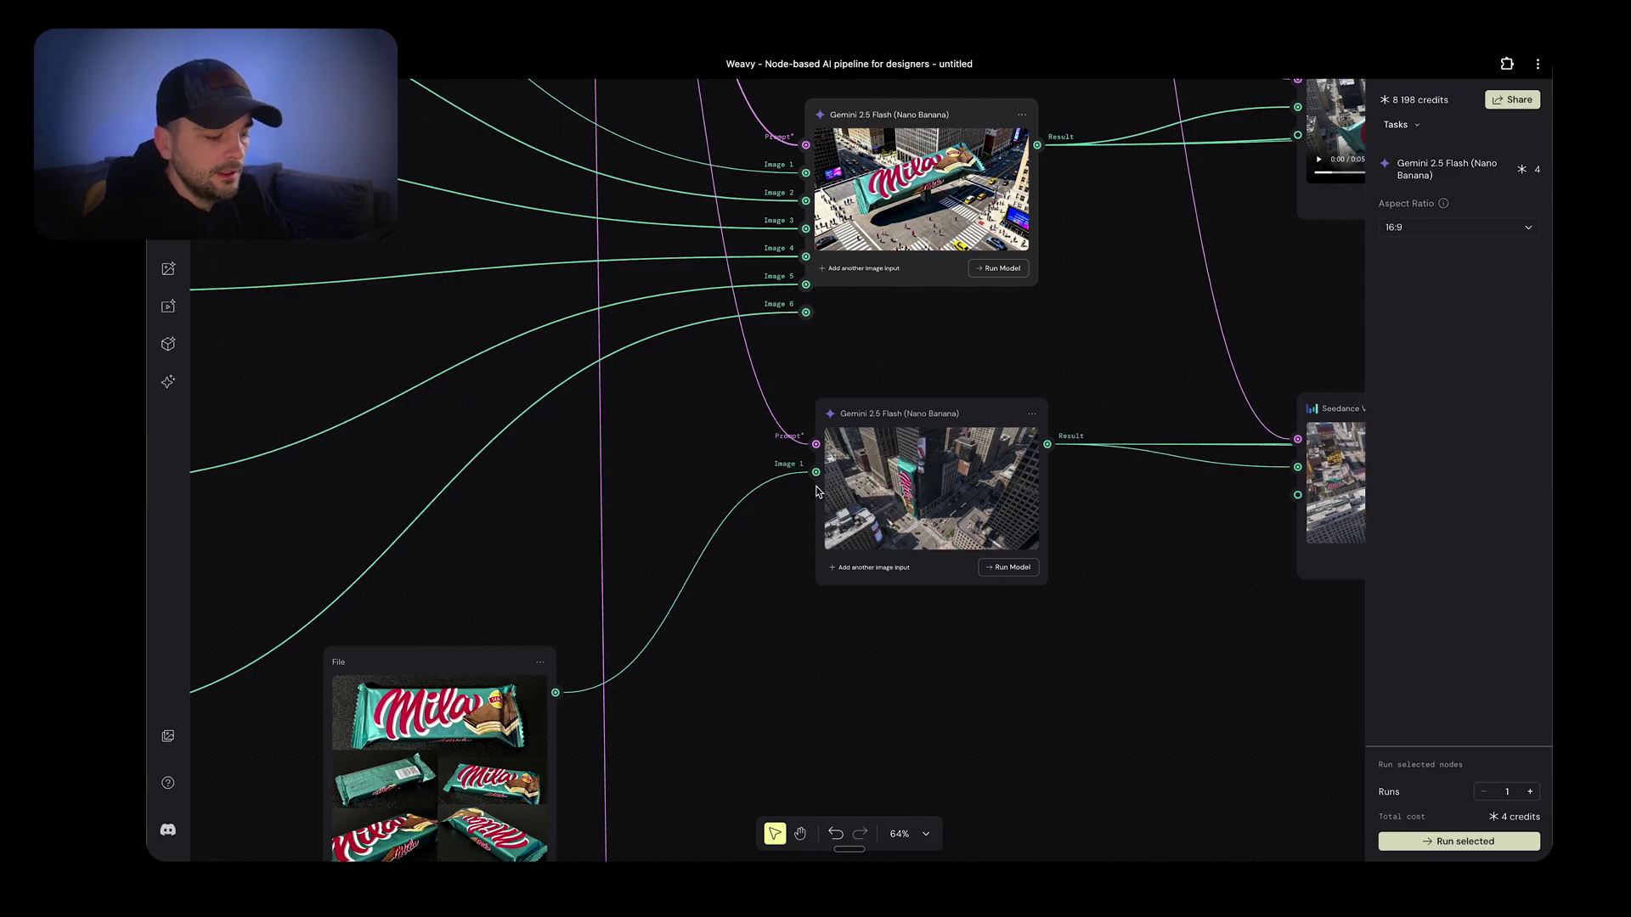
{"action": "scroll", "coordinate": [855, 406], "scroll_direction": "down", "scroll_amount": 2}
{"action": "scroll", "coordinate": [854, 406], "scroll_direction": "down", "scroll_amount": 1}
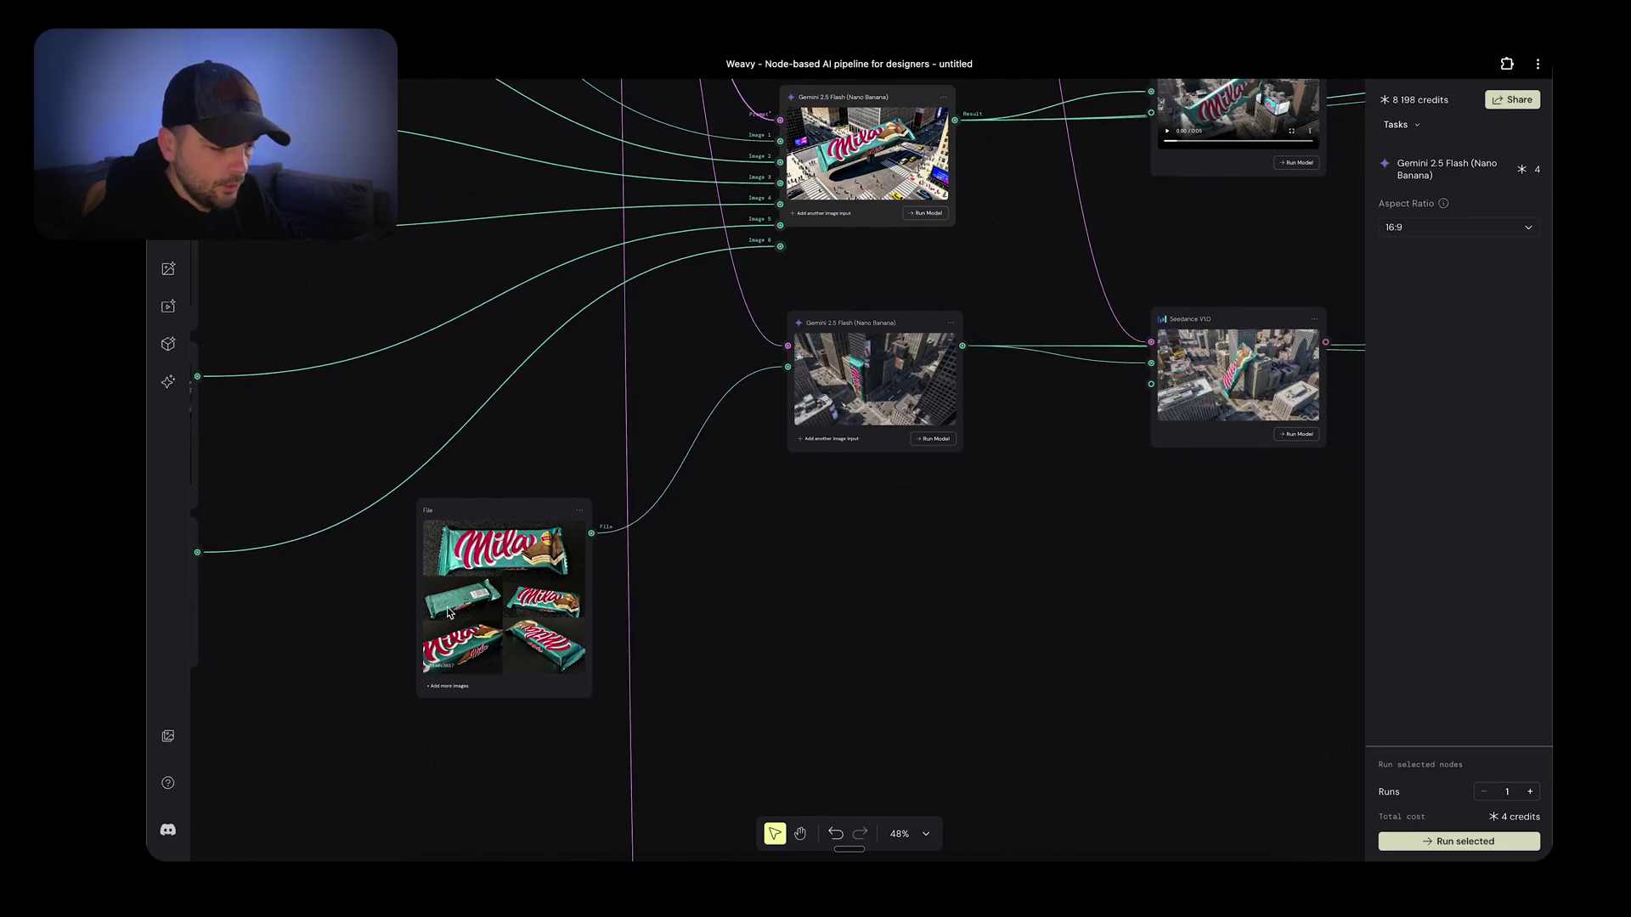
Move the topmost product photo file node slightly toward the main prompt node
{"action": "scroll", "coordinate": [663, 586], "scroll_direction": "up", "scroll_amount": 1}
{"action": "scroll", "coordinate": [662, 586], "scroll_direction": "right", "scroll_amount": 1}
{"action": "scroll", "coordinate": [714, 583], "scroll_direction": "down", "scroll_amount": 5}
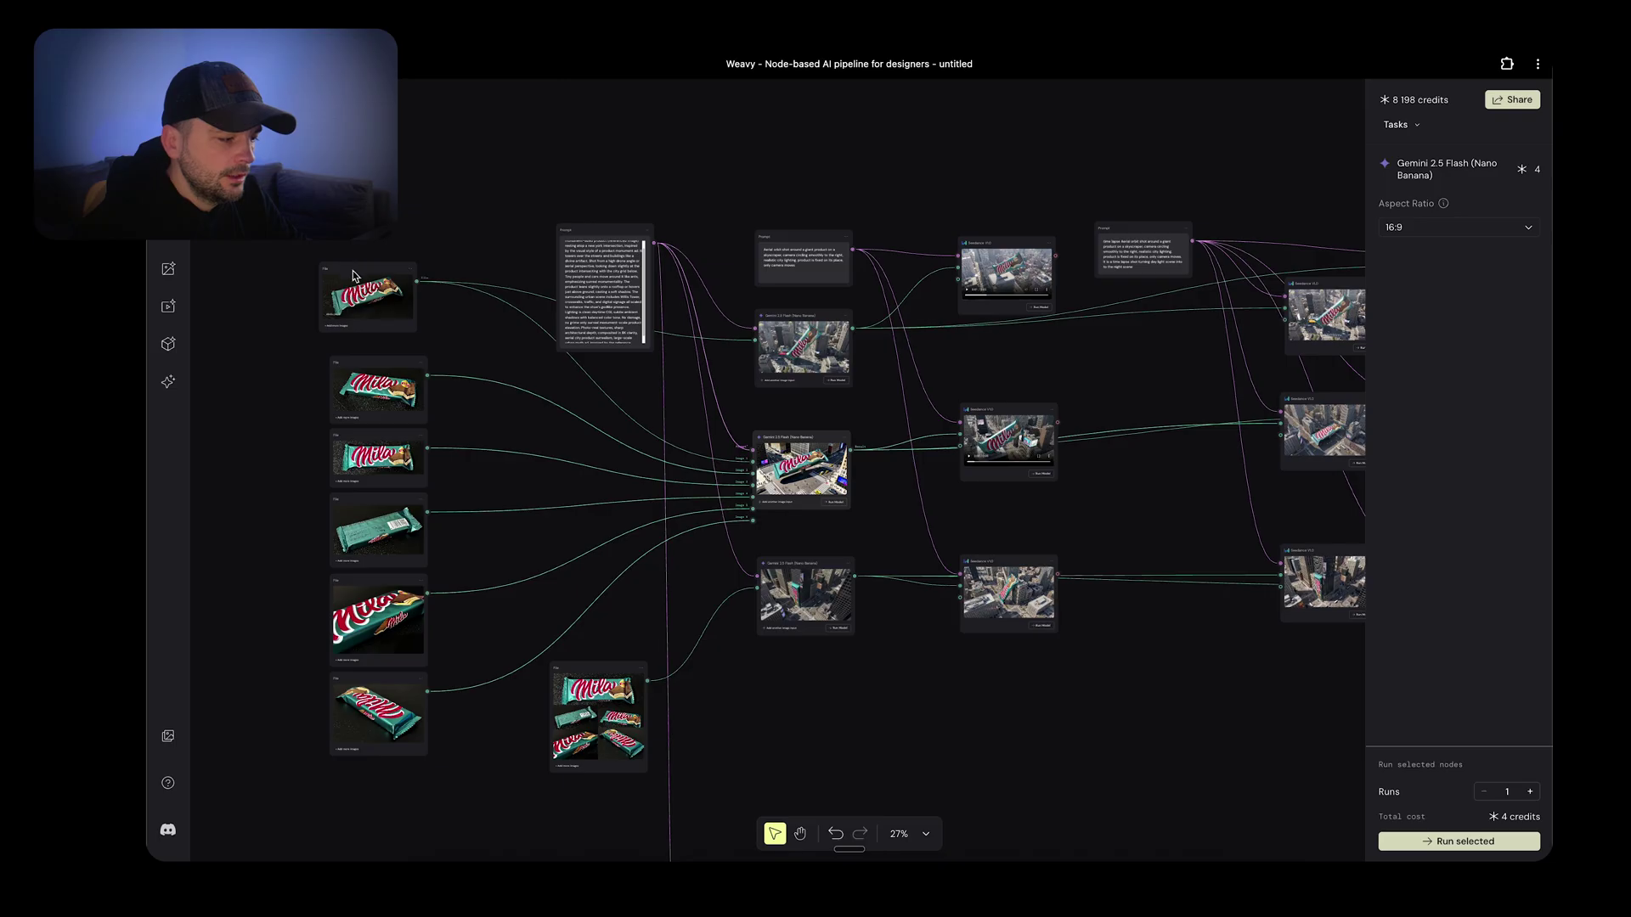
{"action": "left_click_drag", "start_coordinate": [364, 269], "coordinate": [391, 265]}
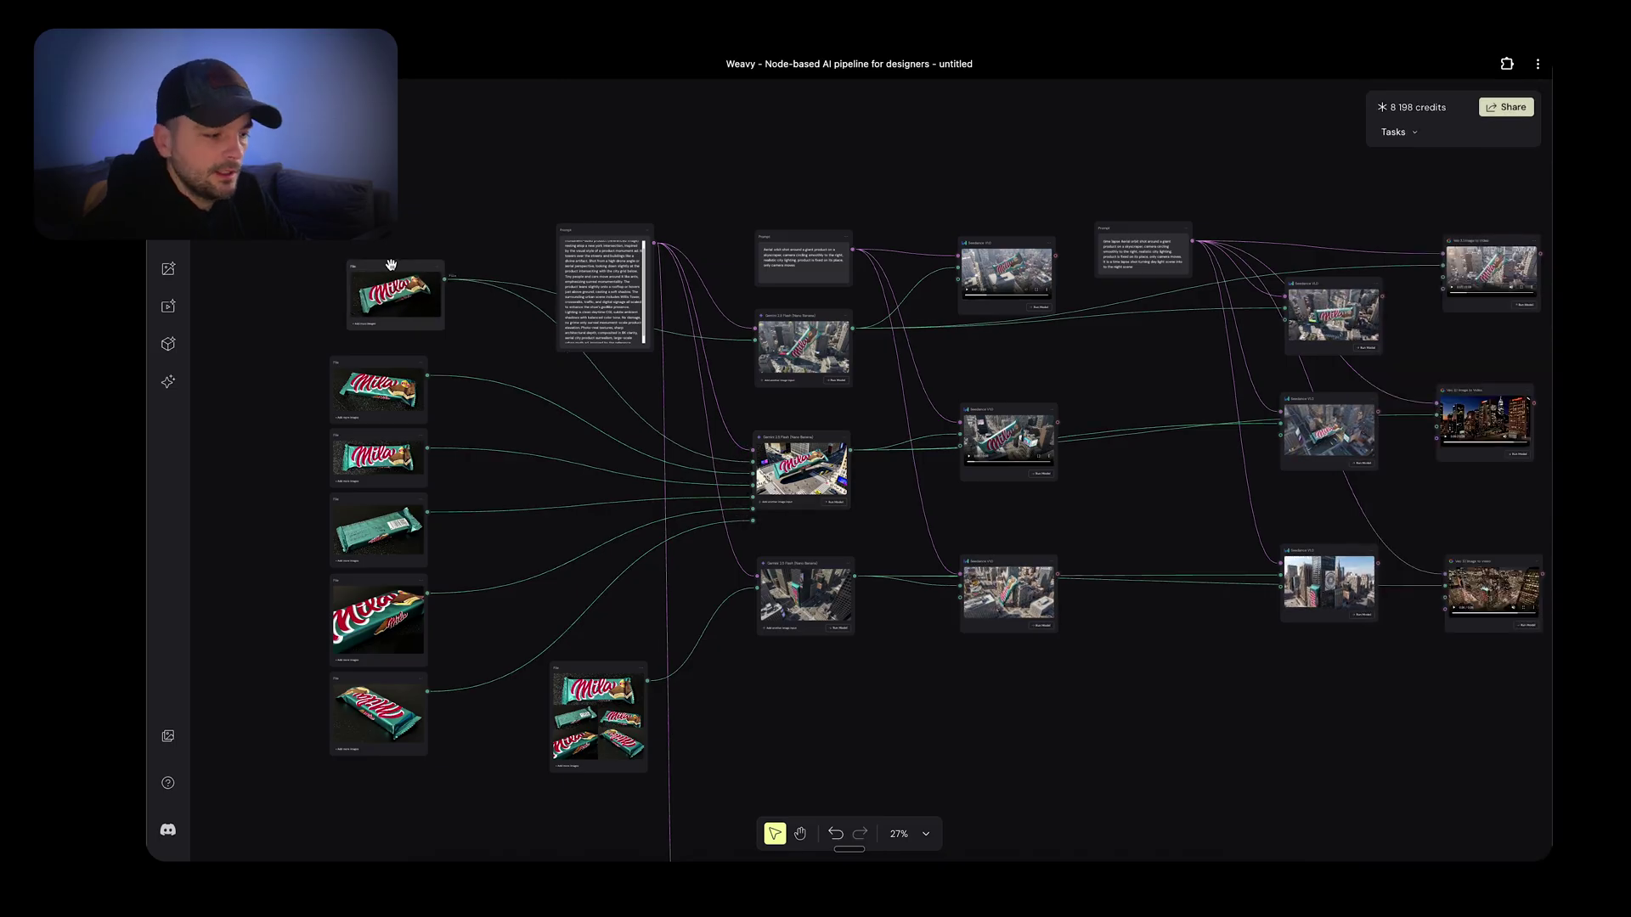
Read through the full text of the surreal CGI ad prompt that feeds the Gemini image nodes
{"action": "scroll", "coordinate": [371, 313], "scroll_direction": "up", "scroll_amount": 5}
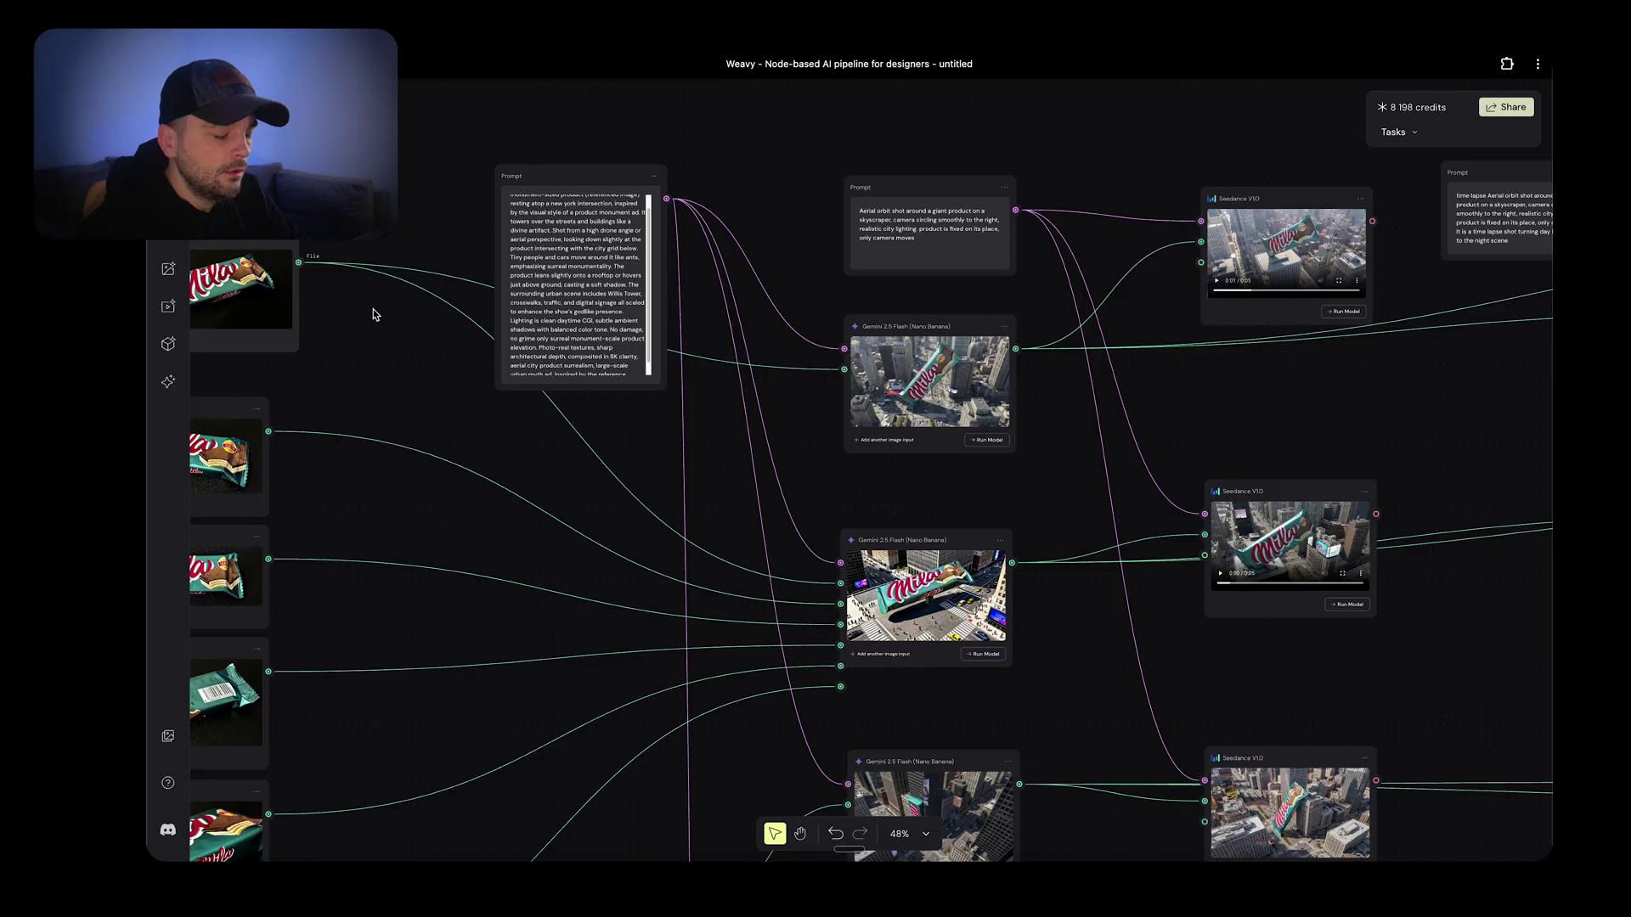
{"action": "scroll", "coordinate": [524, 195], "scroll_direction": "up", "scroll_amount": 1}
{"action": "scroll", "coordinate": [524, 194], "scroll_direction": "up", "scroll_amount": 8}
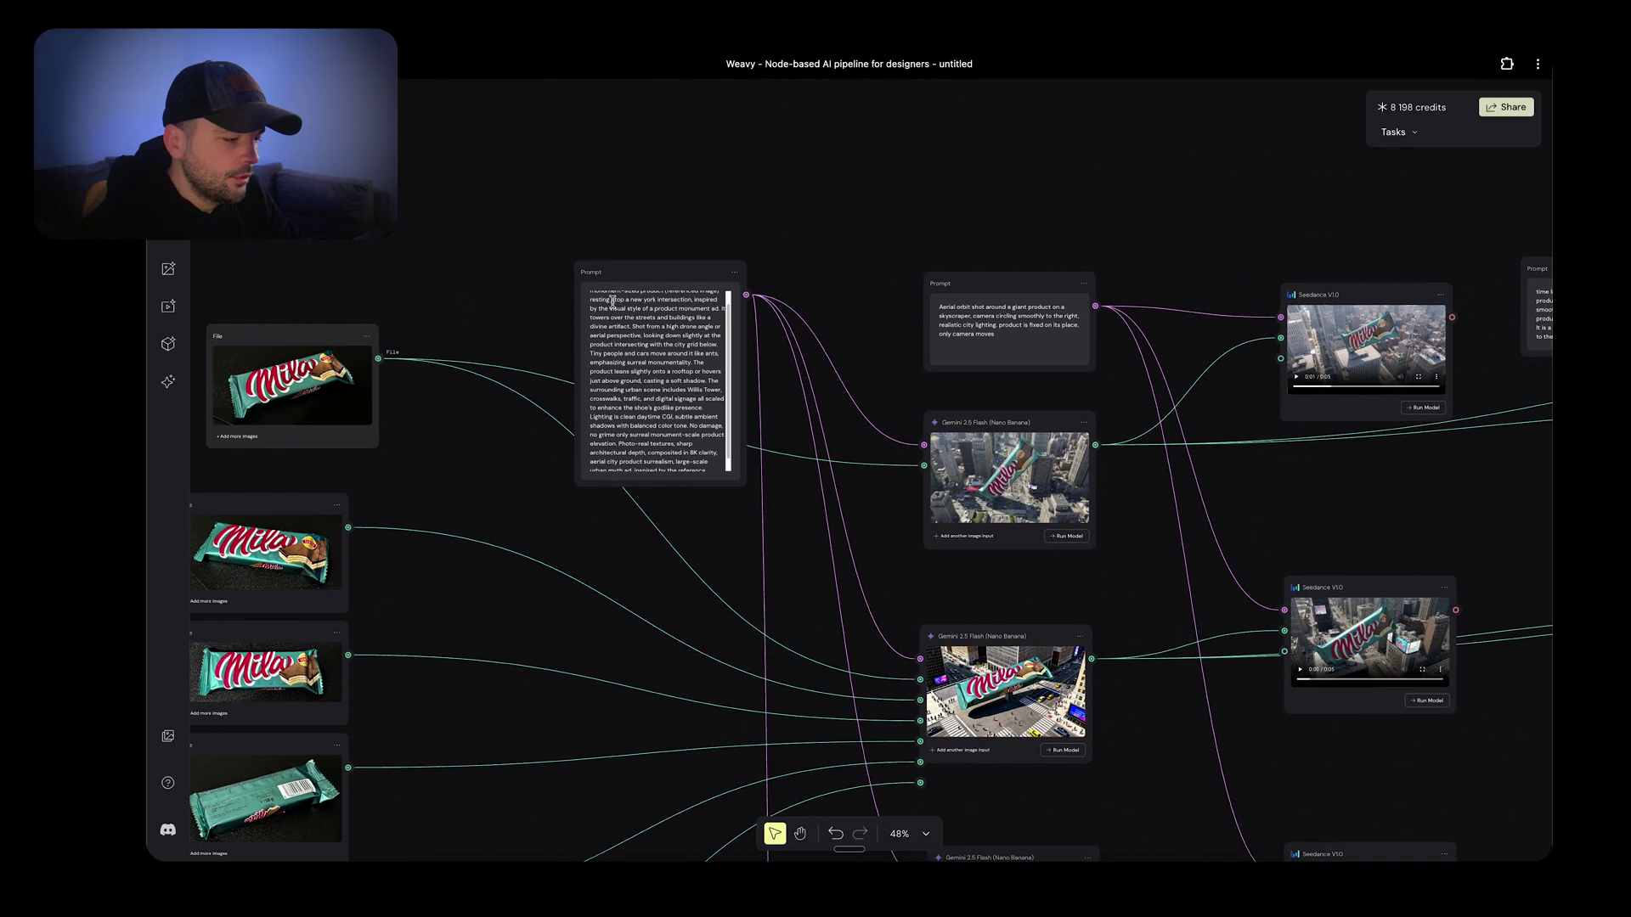
{"action": "scroll", "coordinate": [912, 427], "scroll_direction": "down", "scroll_amount": 1}
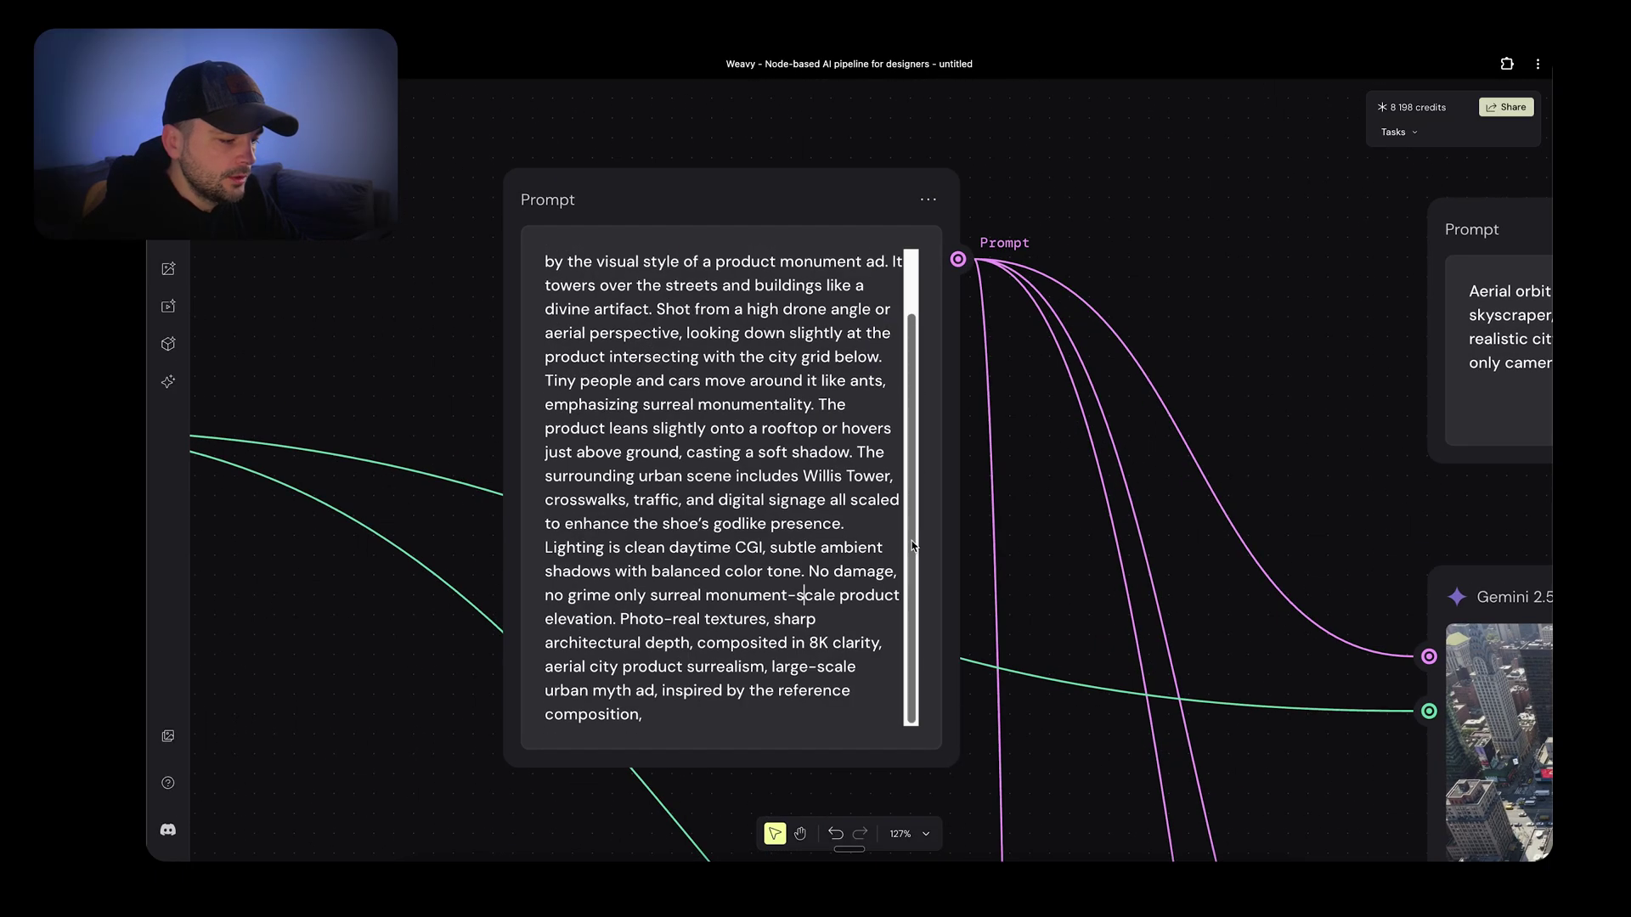
{"action": "scroll", "coordinate": [909, 366], "scroll_direction": "up", "scroll_amount": 3}
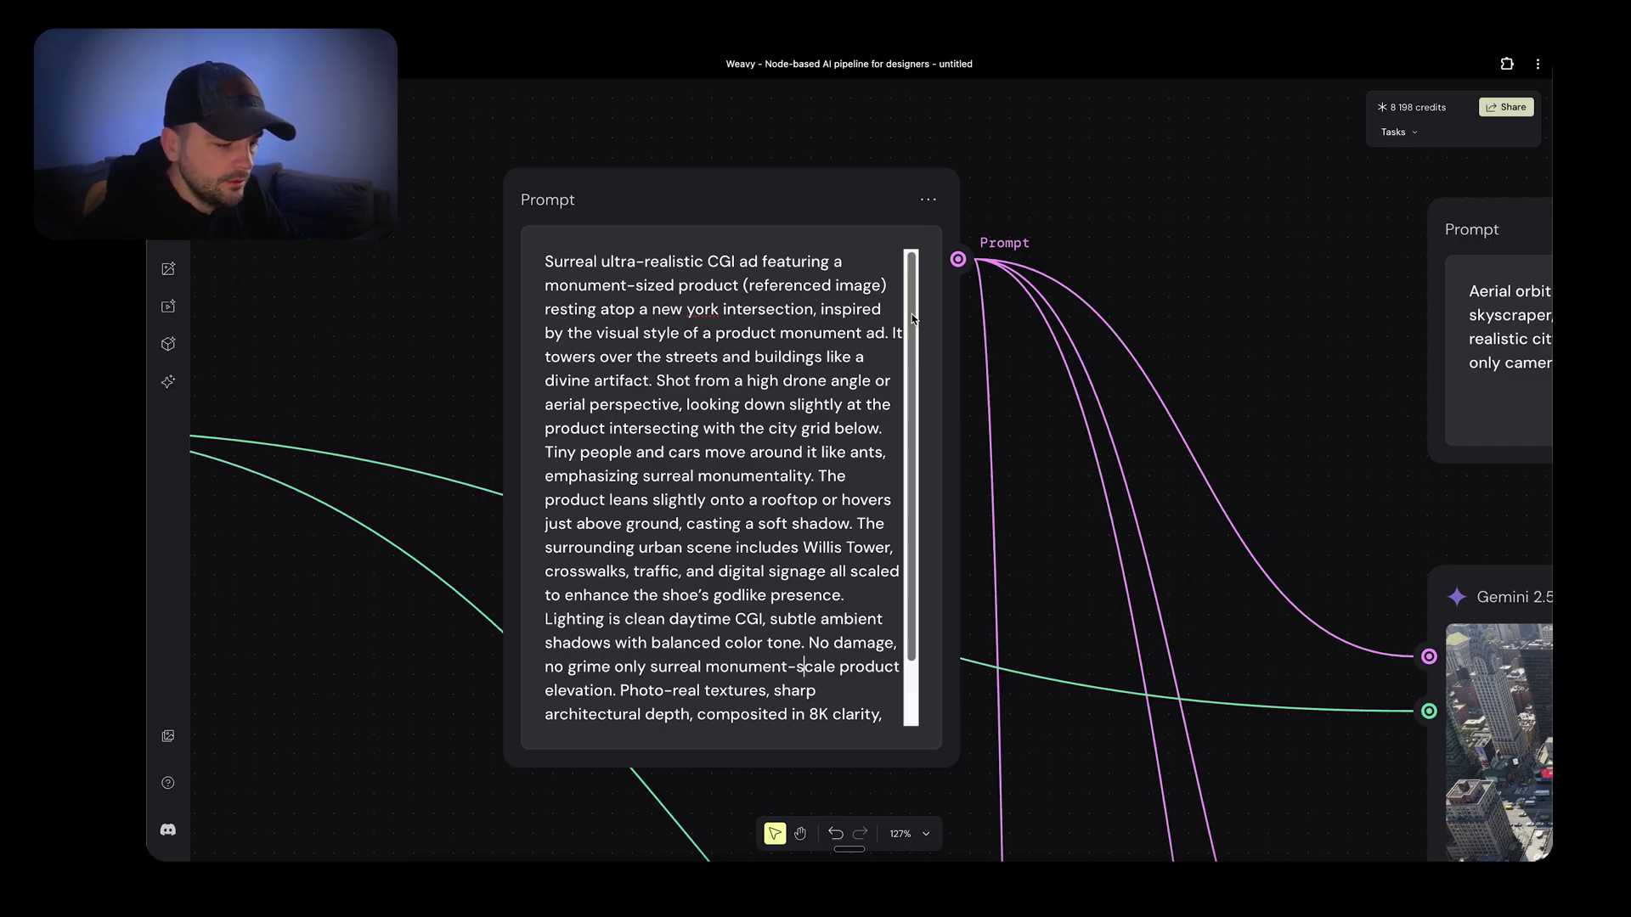
{"action": "scroll", "coordinate": [767, 235], "scroll_direction": "down", "scroll_amount": 5}
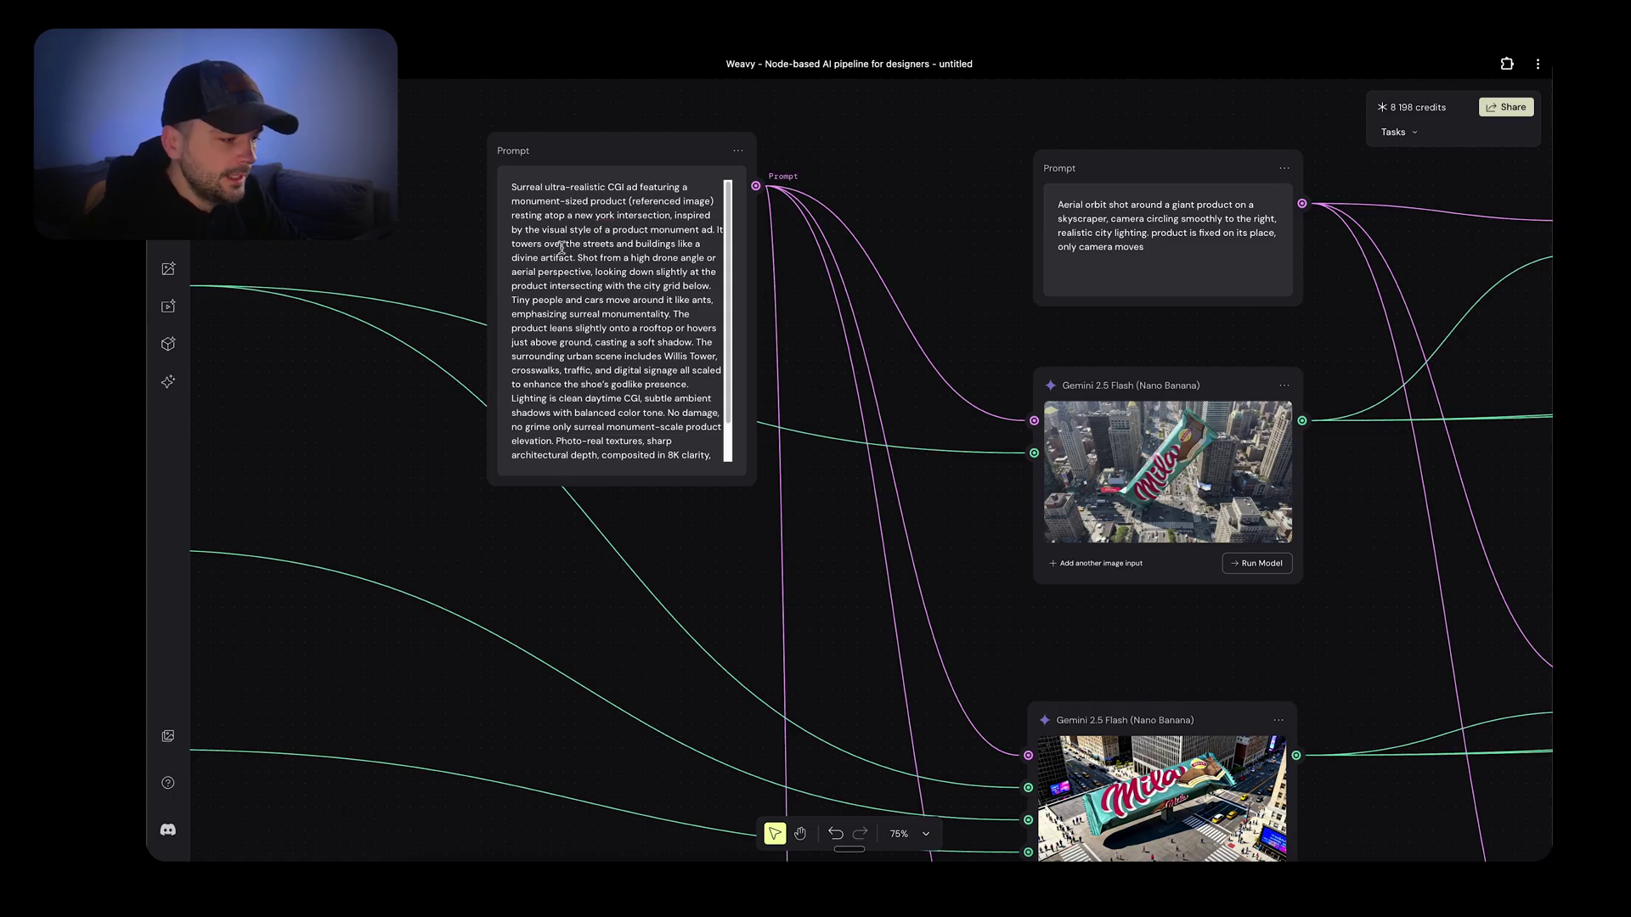
Highlight the phrase "product (referenced image)" in the CGI ad prompt, then clear the selection
{"action": "left_click", "coordinate": [663, 350]}
{"action": "left_click", "coordinate": [652, 270]}
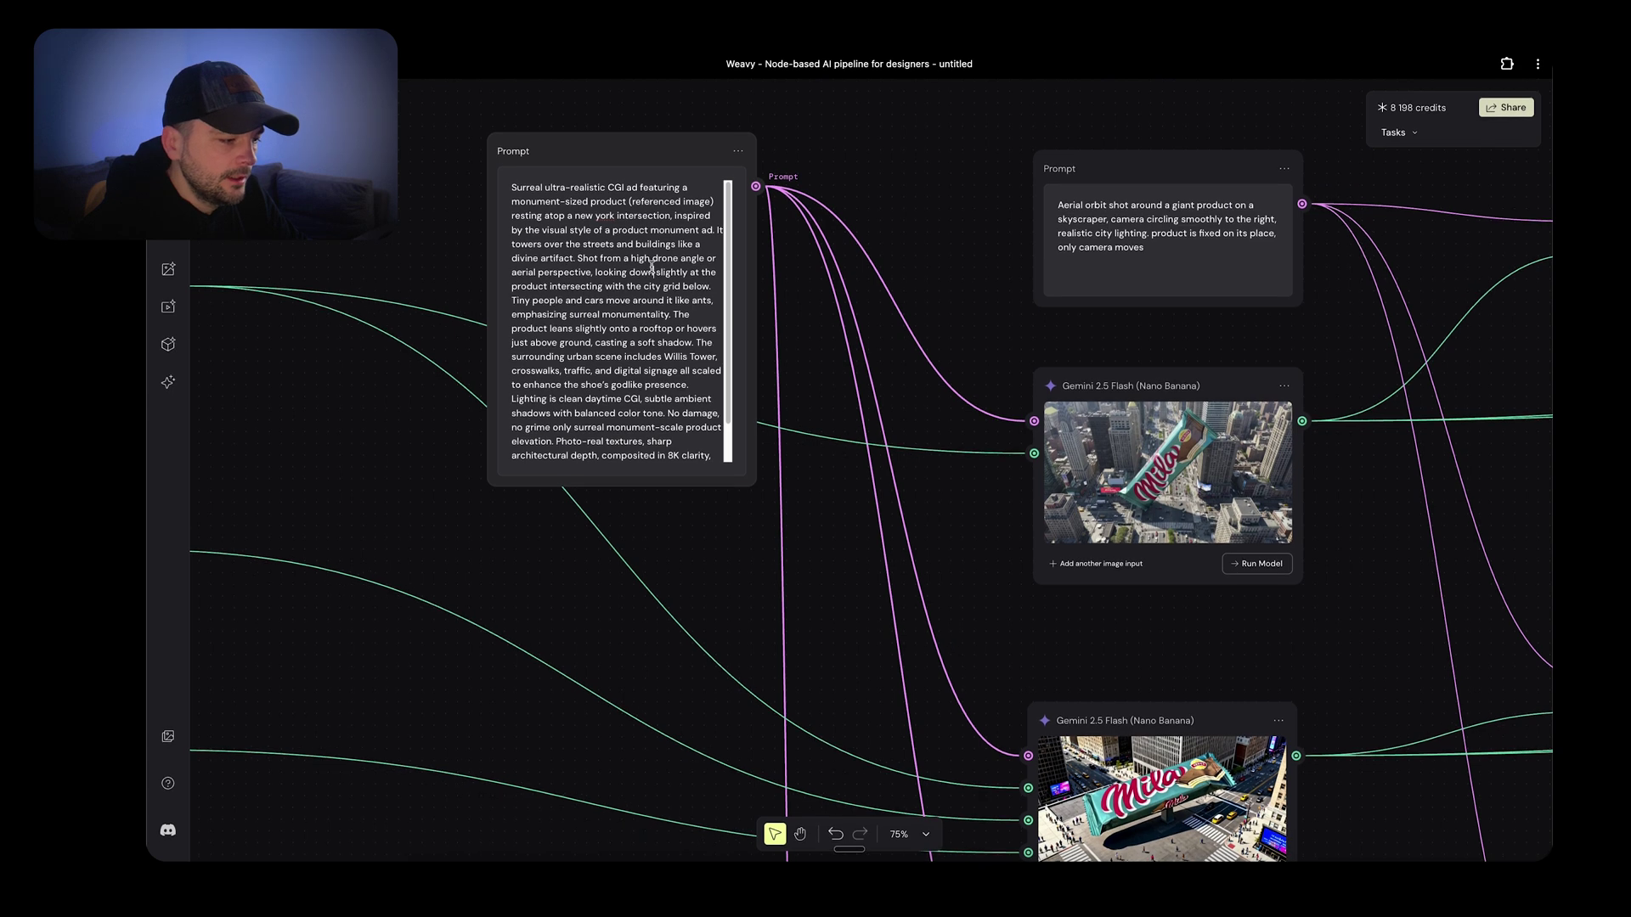
{"action": "left_click_drag", "start_coordinate": [591, 202], "coordinate": [705, 201]}
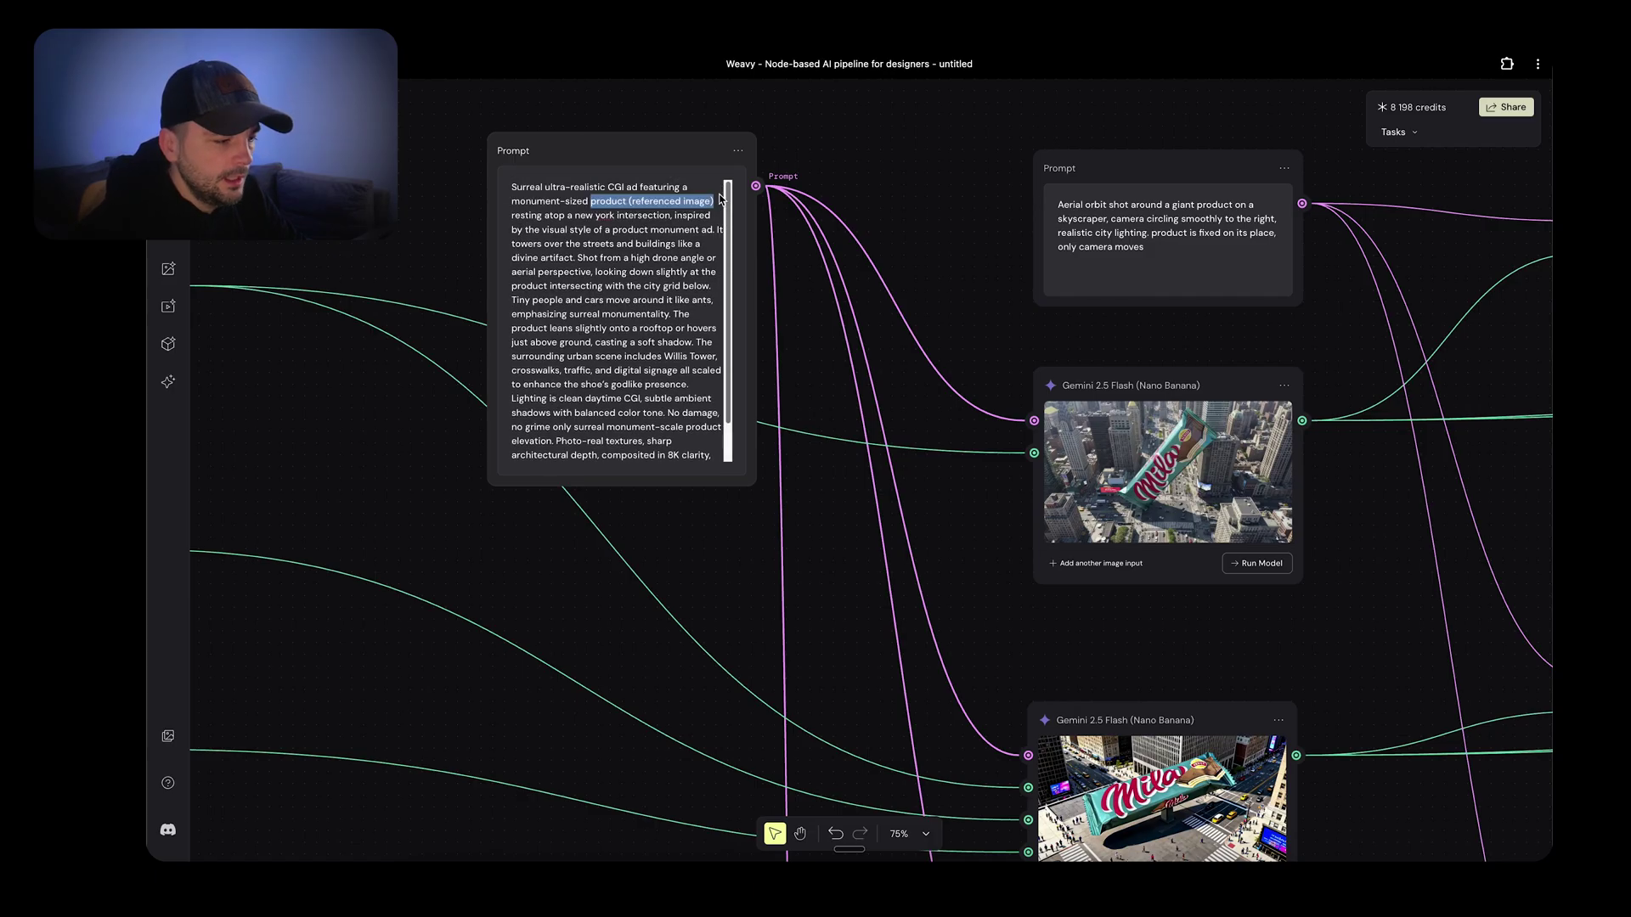
{"action": "left_click", "coordinate": [627, 202]}
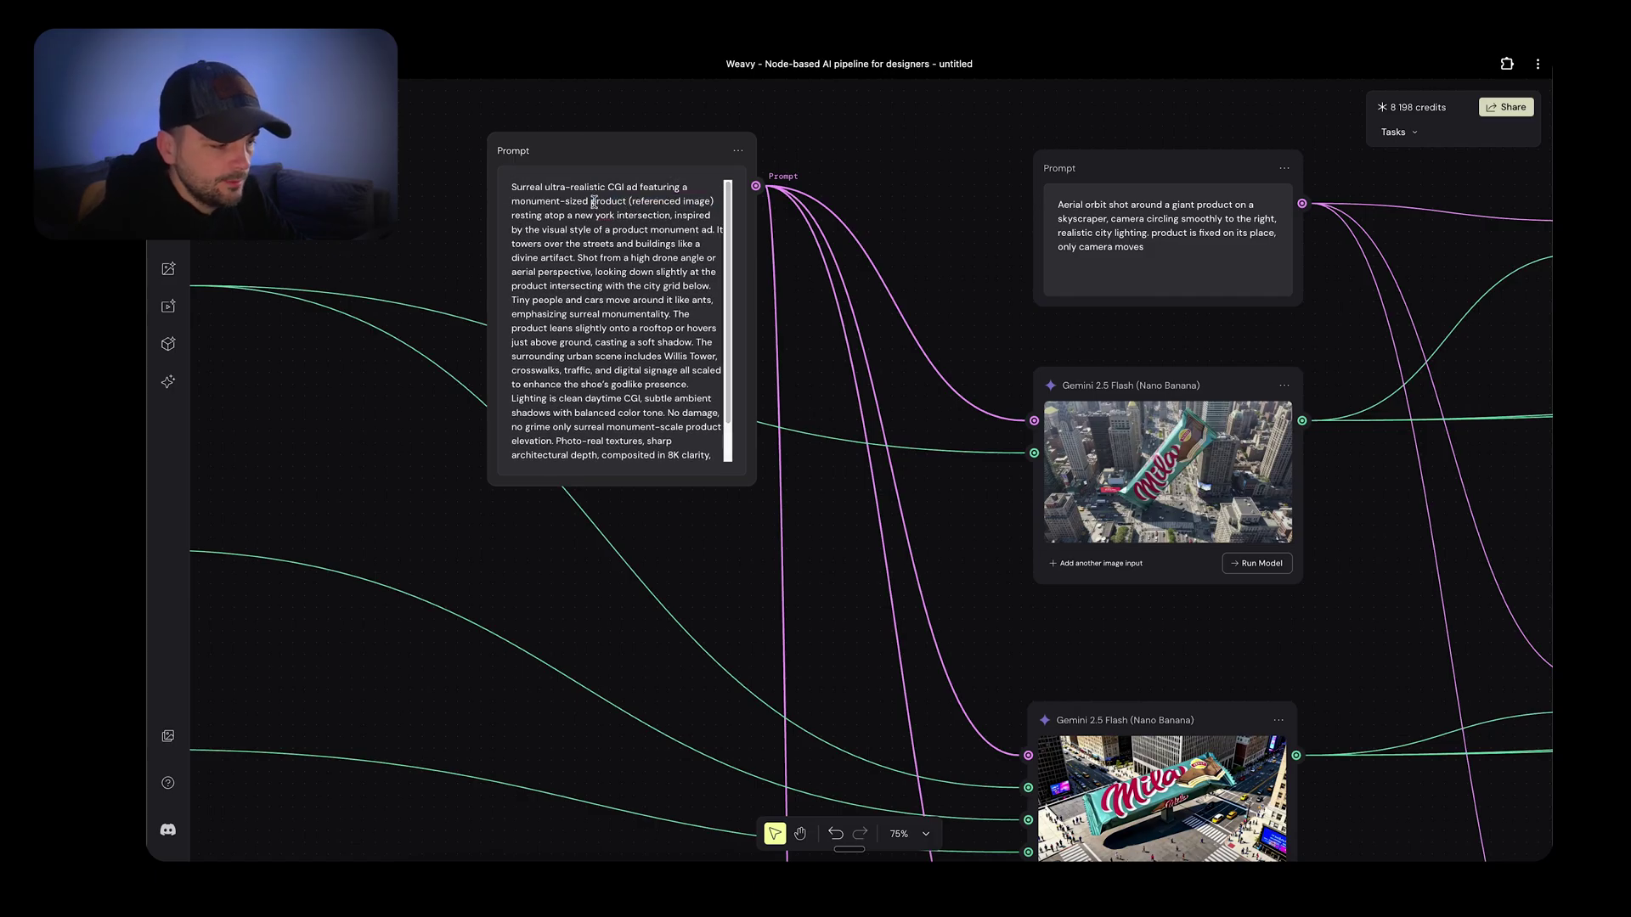
{"action": "left_click_drag", "start_coordinate": [593, 202], "coordinate": [718, 203]}
{"action": "left_click", "coordinate": [867, 170]}
{"action": "scroll", "coordinate": [868, 193], "scroll_direction": "down", "scroll_amount": 1}
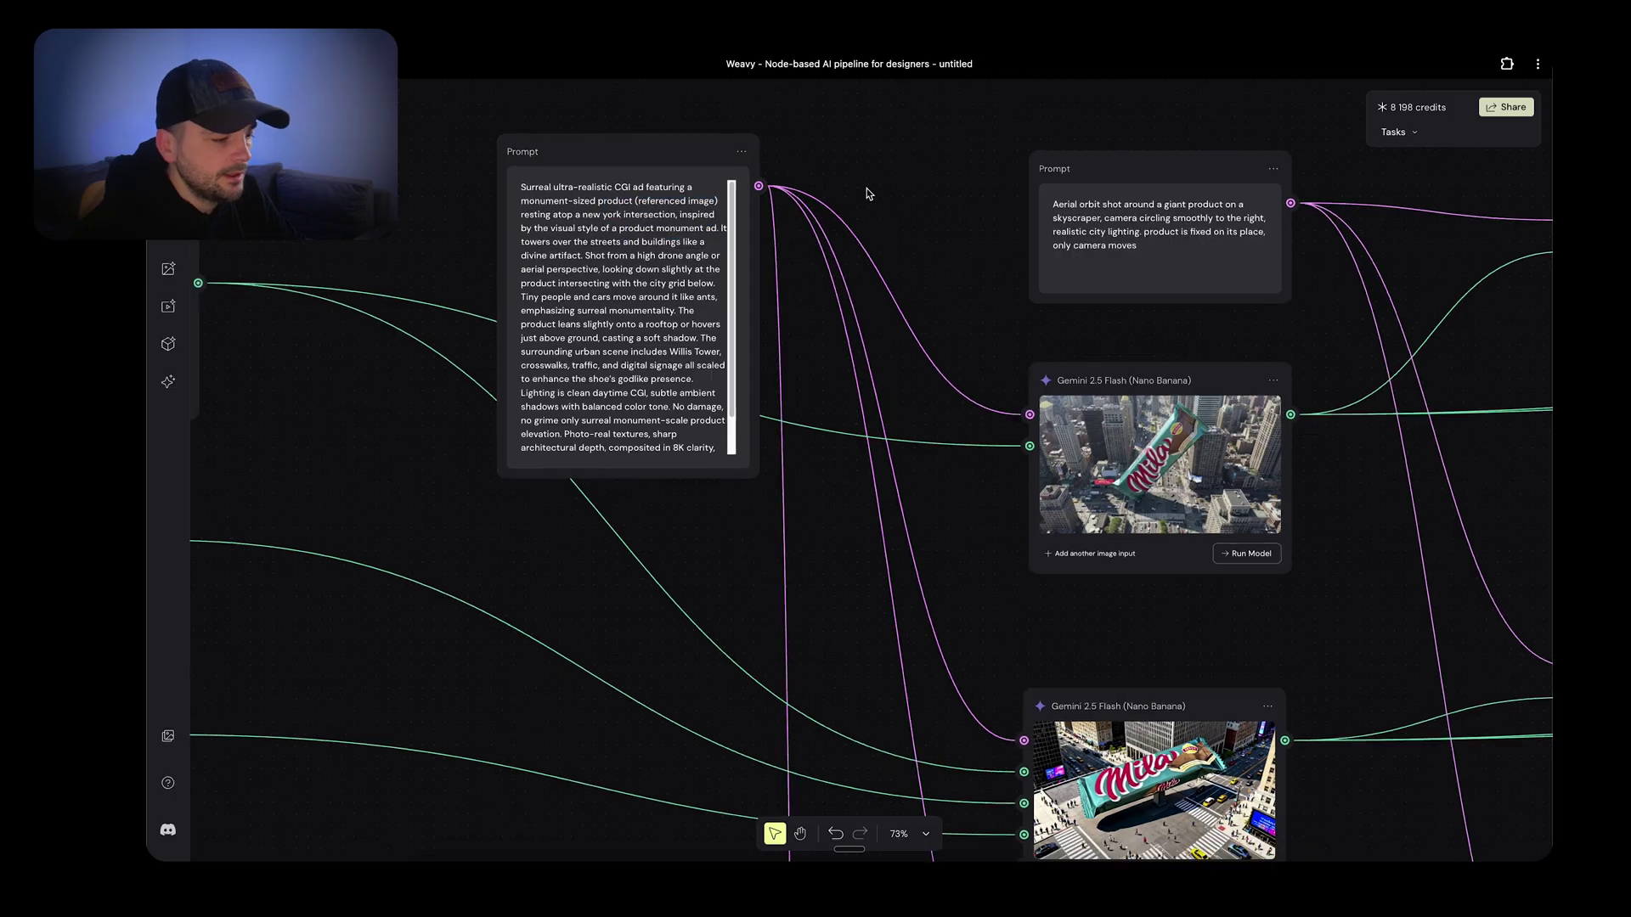
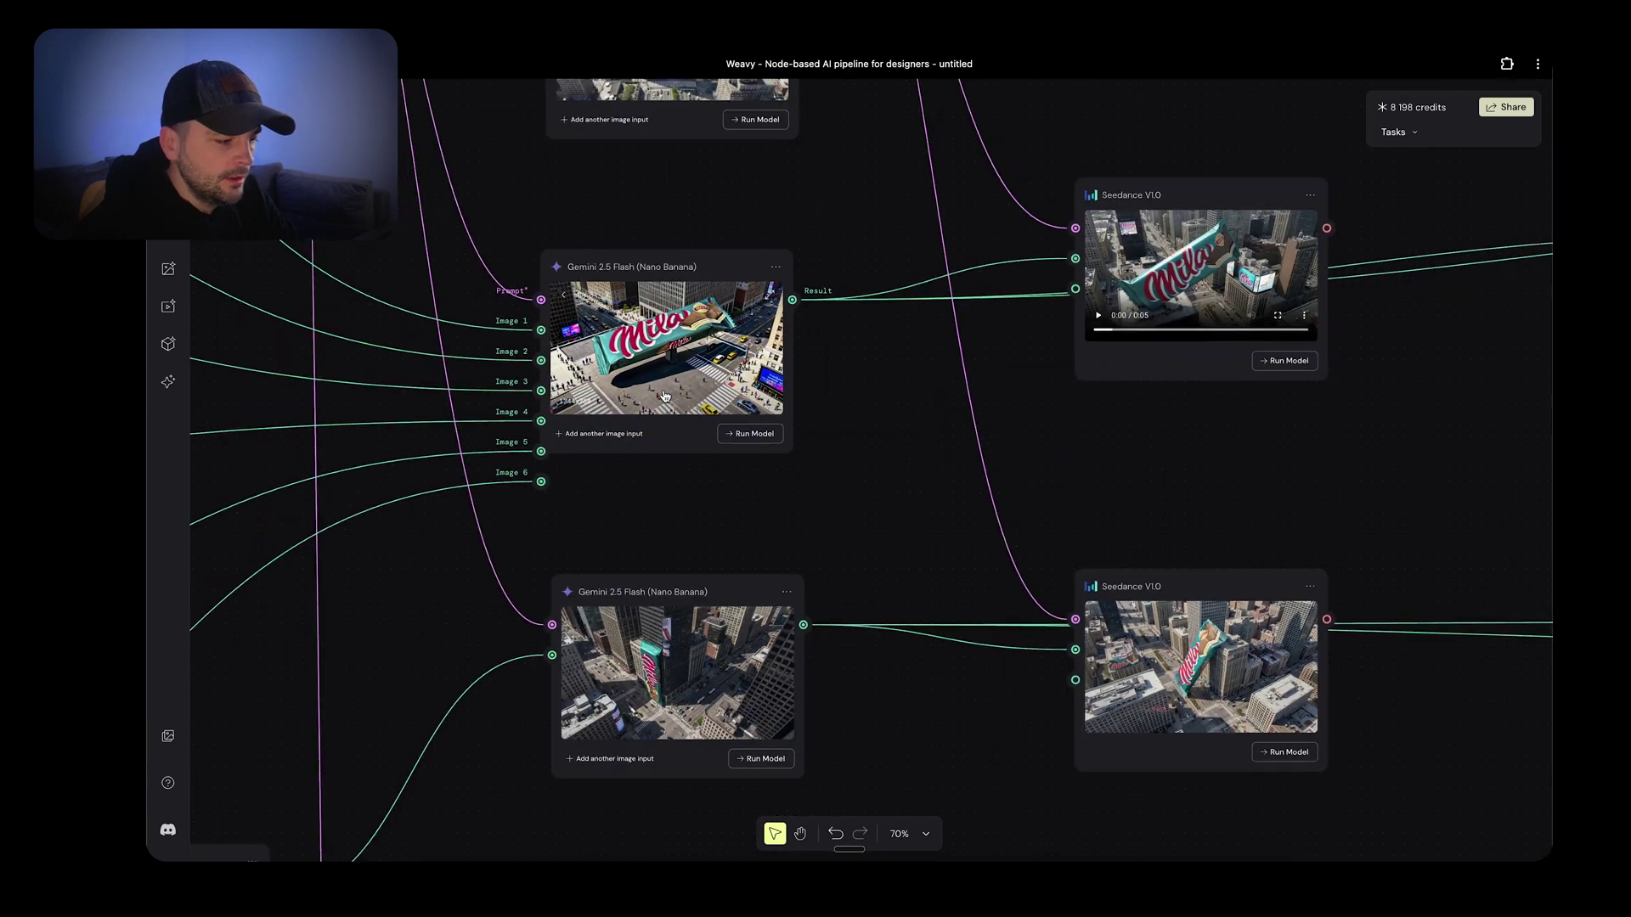
Browse back through the generated images in the Gemini node fed by the single product photo, inspecting result 2 up close
{"action": "scroll", "coordinate": [574, 370], "scroll_direction": "up", "scroll_amount": 3}
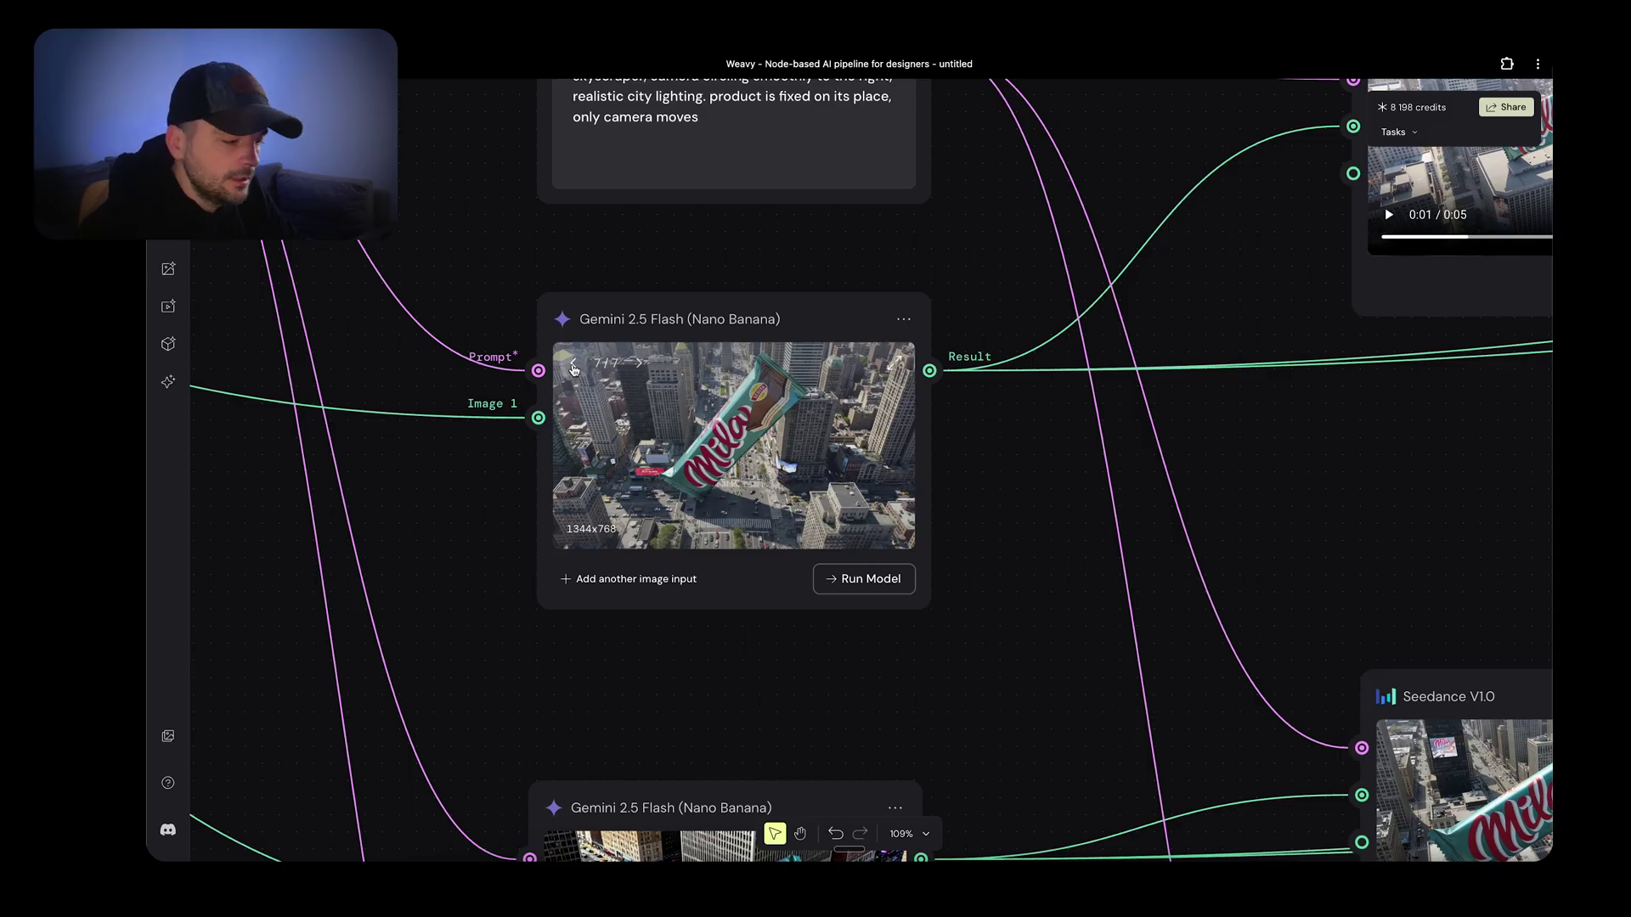
{"action": "scroll", "coordinate": [574, 370], "scroll_direction": "up", "scroll_amount": 5}
{"action": "scroll", "coordinate": [574, 369], "scroll_direction": "down", "scroll_amount": 2}
{"action": "scroll", "coordinate": [573, 369], "scroll_direction": "right", "scroll_amount": 2}
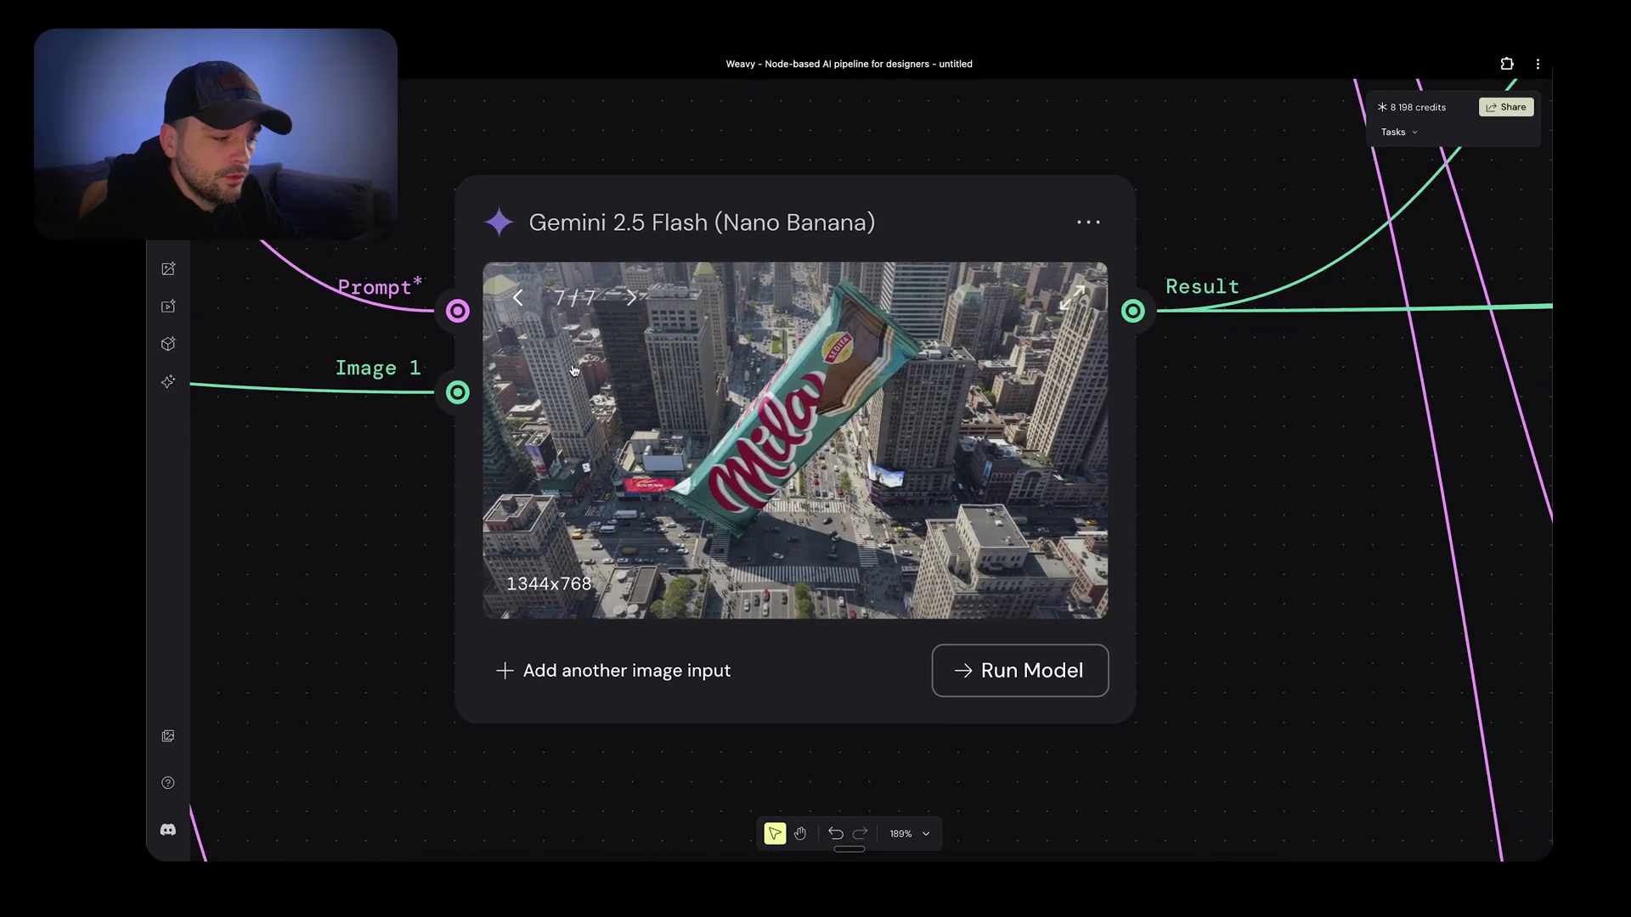
{"action": "left_click", "coordinate": [518, 300]}
{"action": "left_click", "coordinate": [519, 300]}
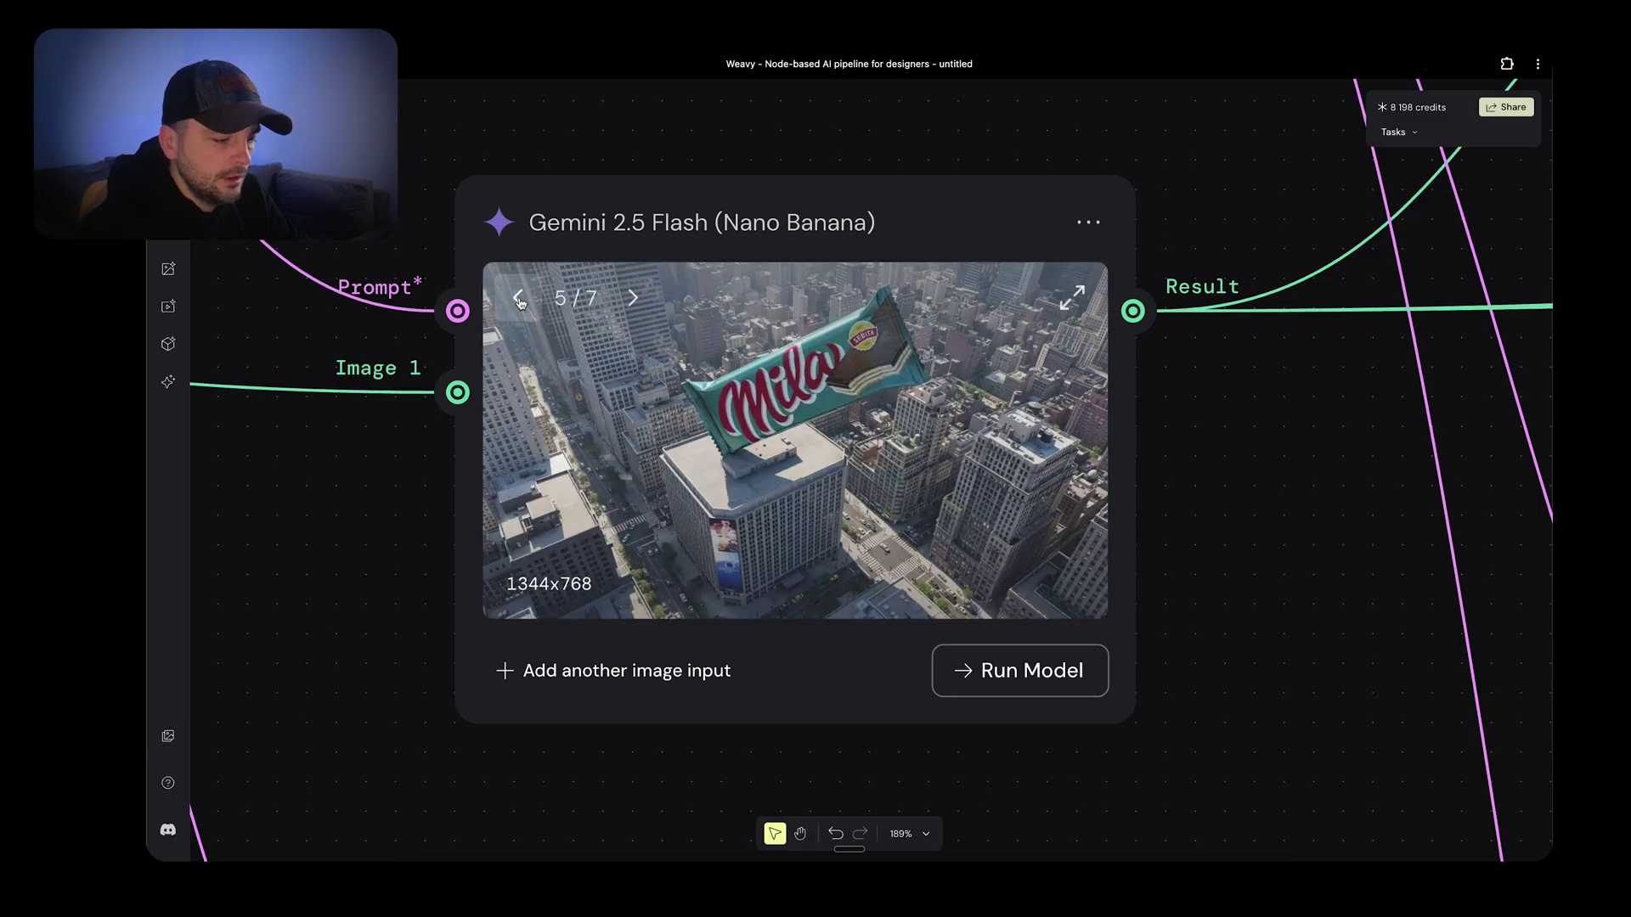
{"action": "left_click", "coordinate": [519, 300]}
{"action": "left_click", "coordinate": [519, 300]}
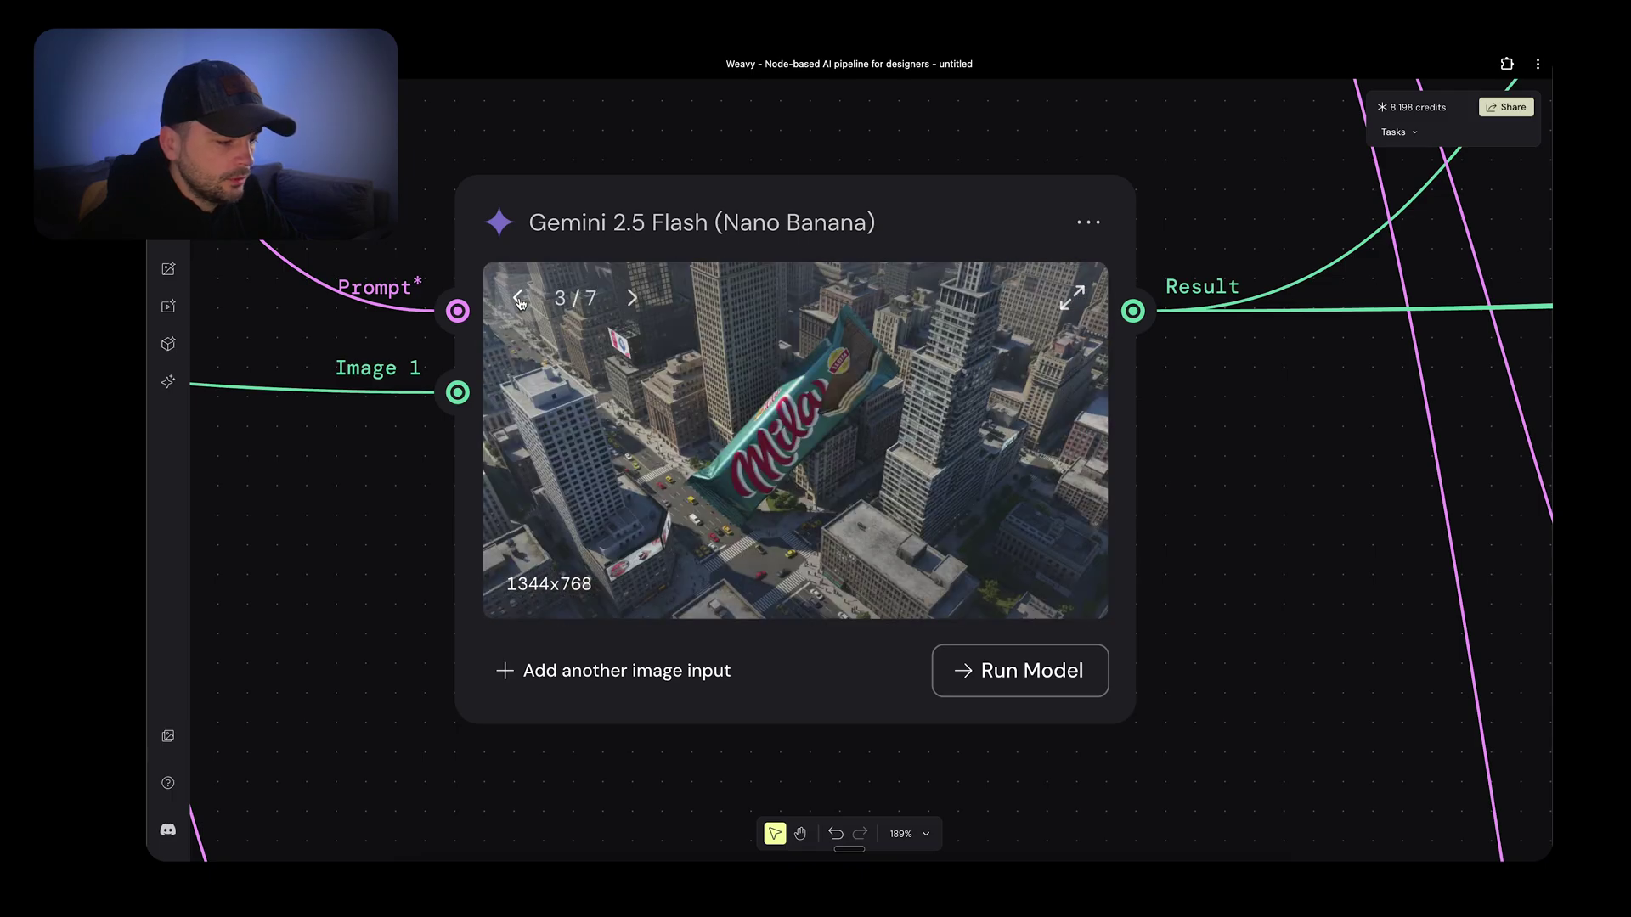
{"action": "scroll", "coordinate": [520, 304], "scroll_direction": "up", "scroll_amount": 2}
{"action": "scroll", "coordinate": [722, 365], "scroll_direction": "up", "scroll_amount": 4}
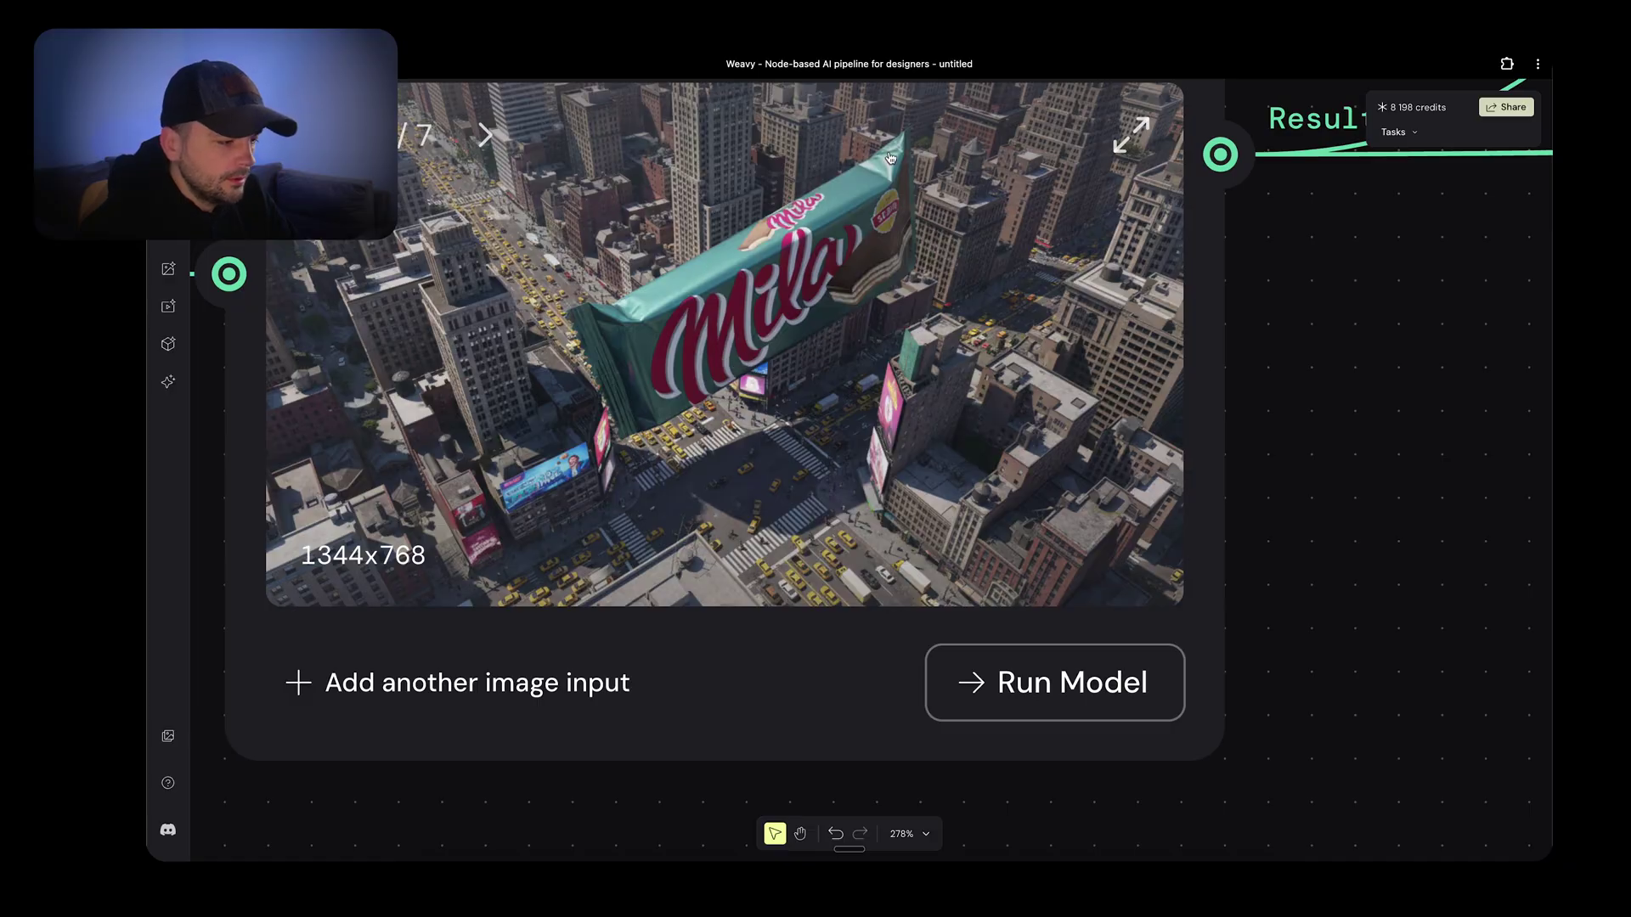
{"action": "scroll", "coordinate": [783, 371], "scroll_direction": "down", "scroll_amount": 4}
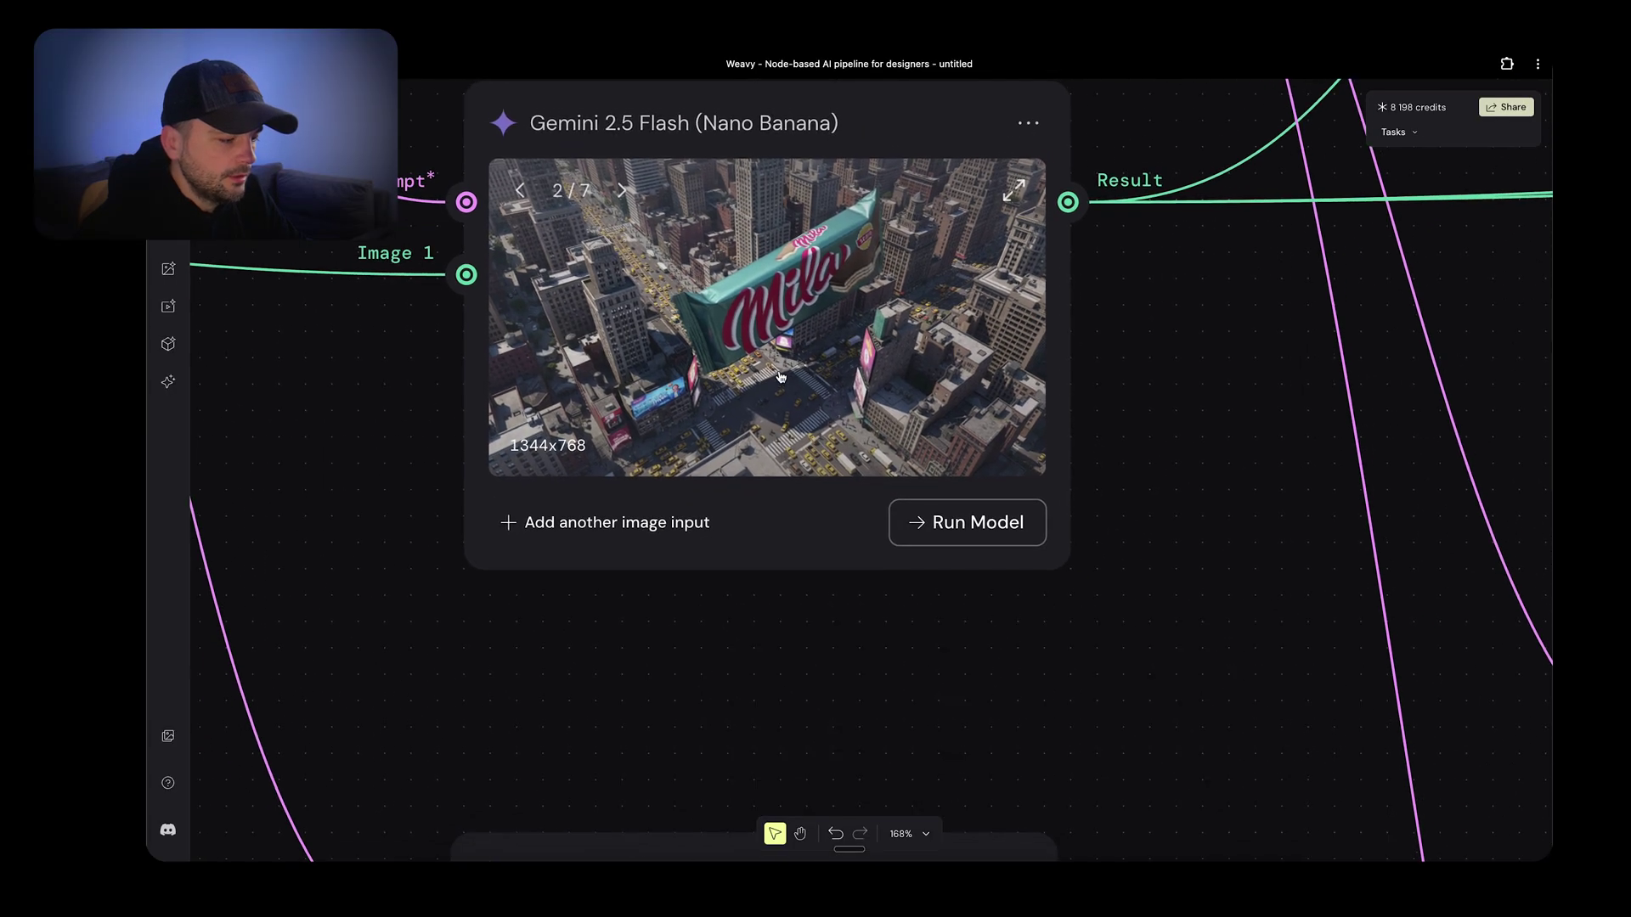
{"action": "left_click", "coordinate": [520, 190]}
Browse back through the earlier generated images in the Gemini node that uses six product photos
{"action": "scroll", "coordinate": [662, 293], "scroll_direction": "down", "scroll_amount": 6}
{"action": "scroll", "coordinate": [662, 292], "scroll_direction": "down", "scroll_amount": 3}
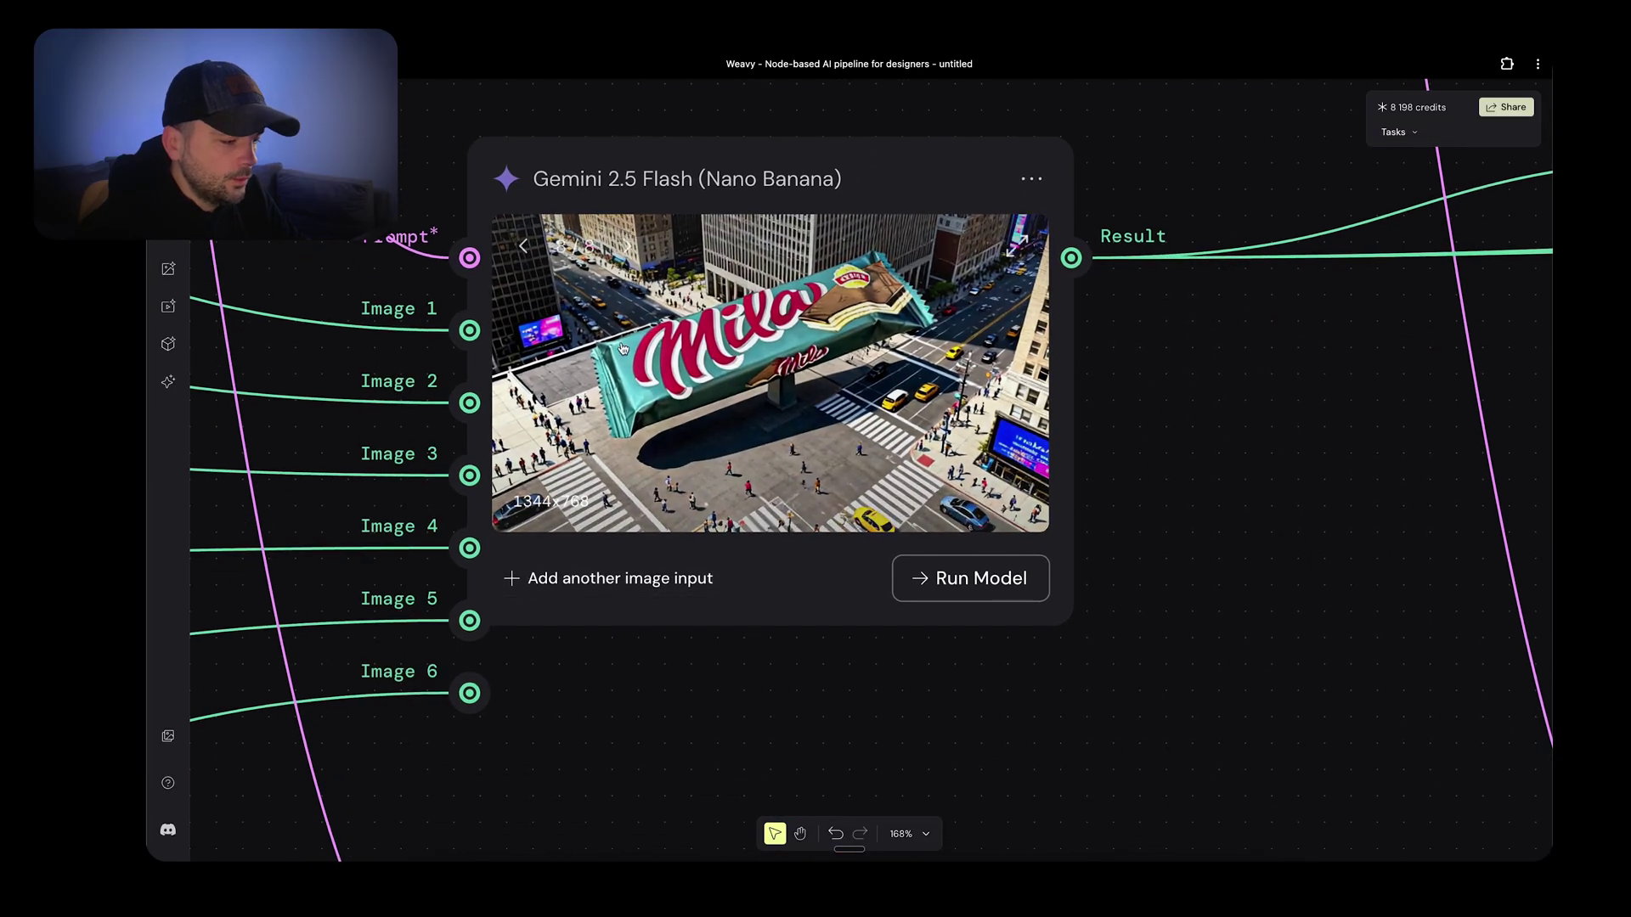
{"action": "left_click", "coordinate": [524, 246]}
{"action": "left_click", "coordinate": [524, 247]}
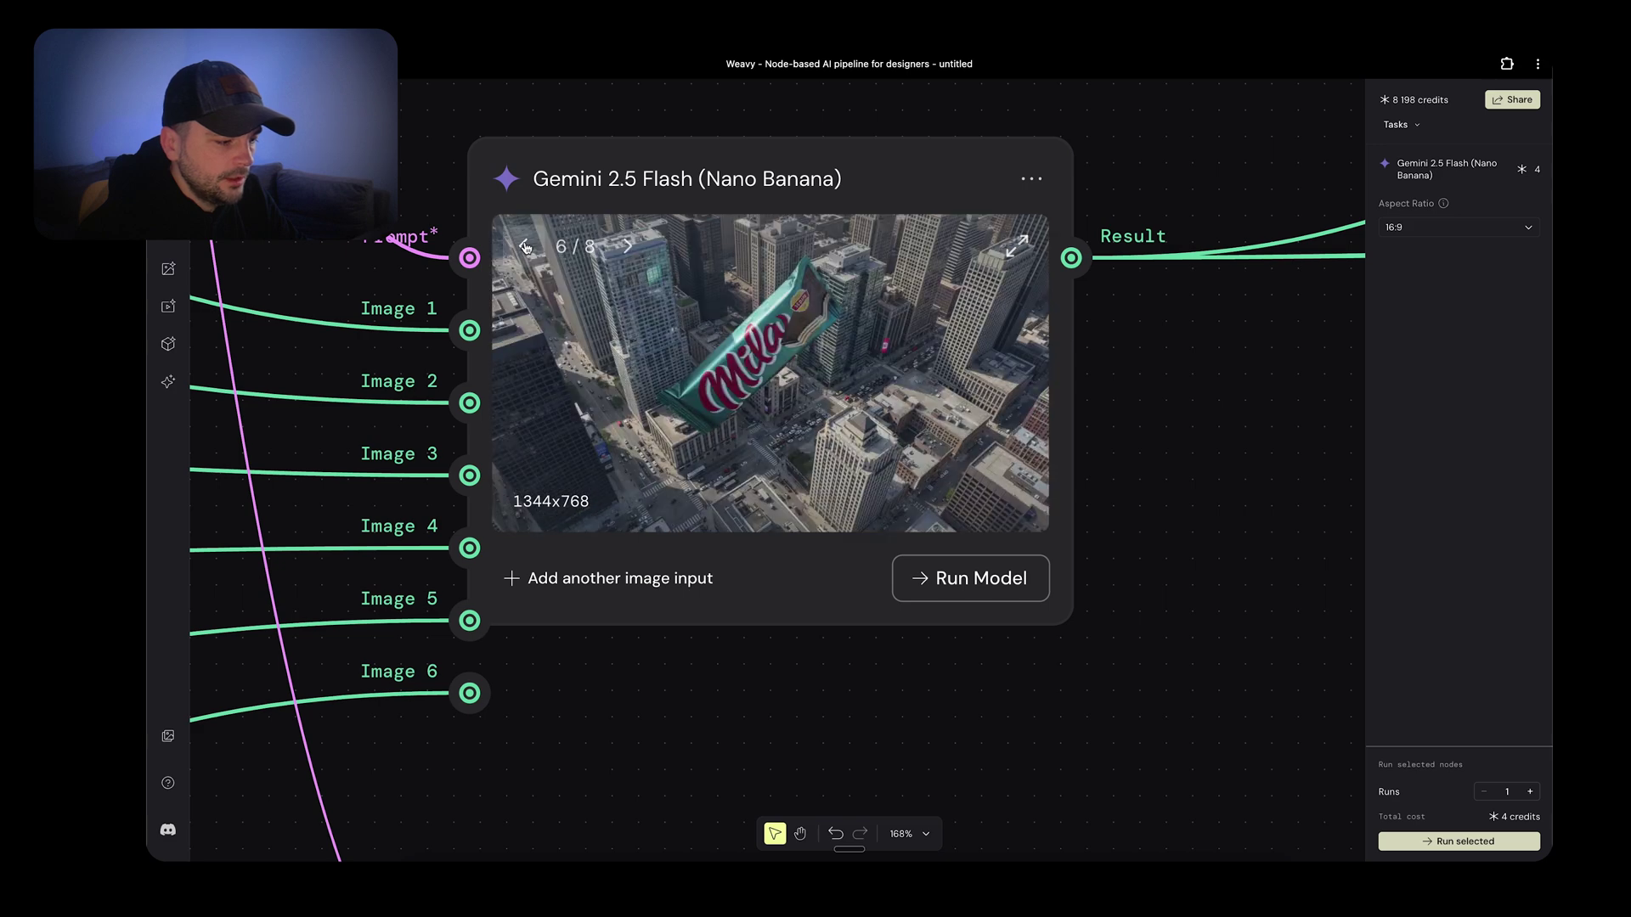
{"action": "left_click", "coordinate": [524, 247]}
{"action": "left_click", "coordinate": [524, 246]}
{"action": "left_click", "coordinate": [525, 247]}
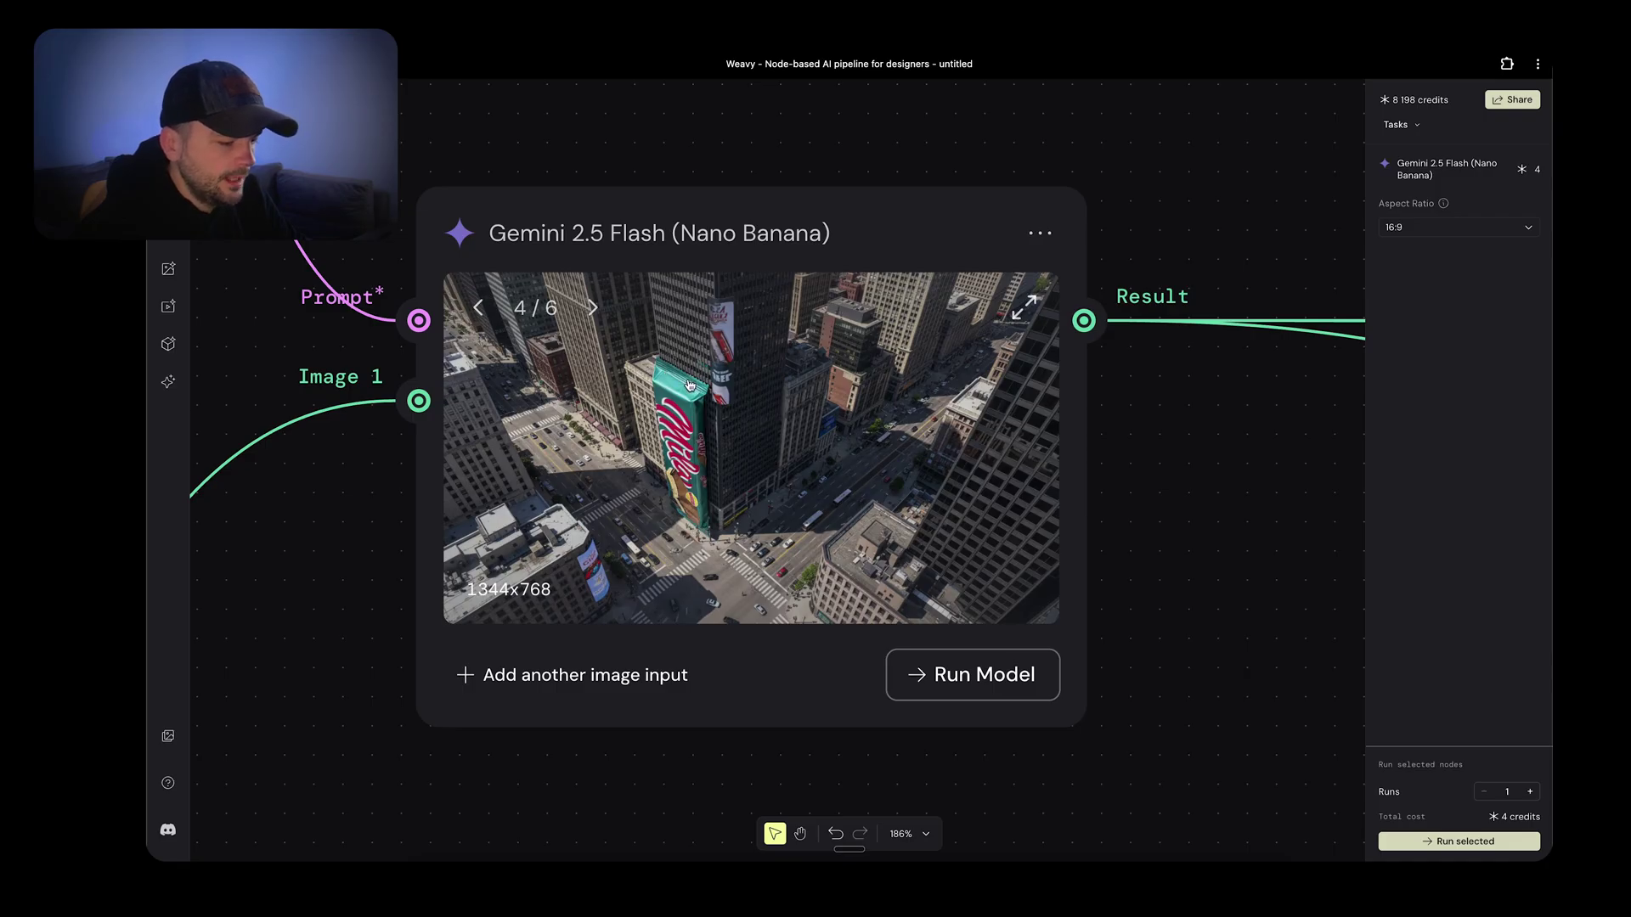
Browse forward through the generated images in the Gemini node fed by the photo collage
{"action": "left_click", "coordinate": [593, 310]}
{"action": "left_click", "coordinate": [593, 311]}
{"action": "scroll", "coordinate": [473, 444], "scroll_direction": "down", "scroll_amount": 10}
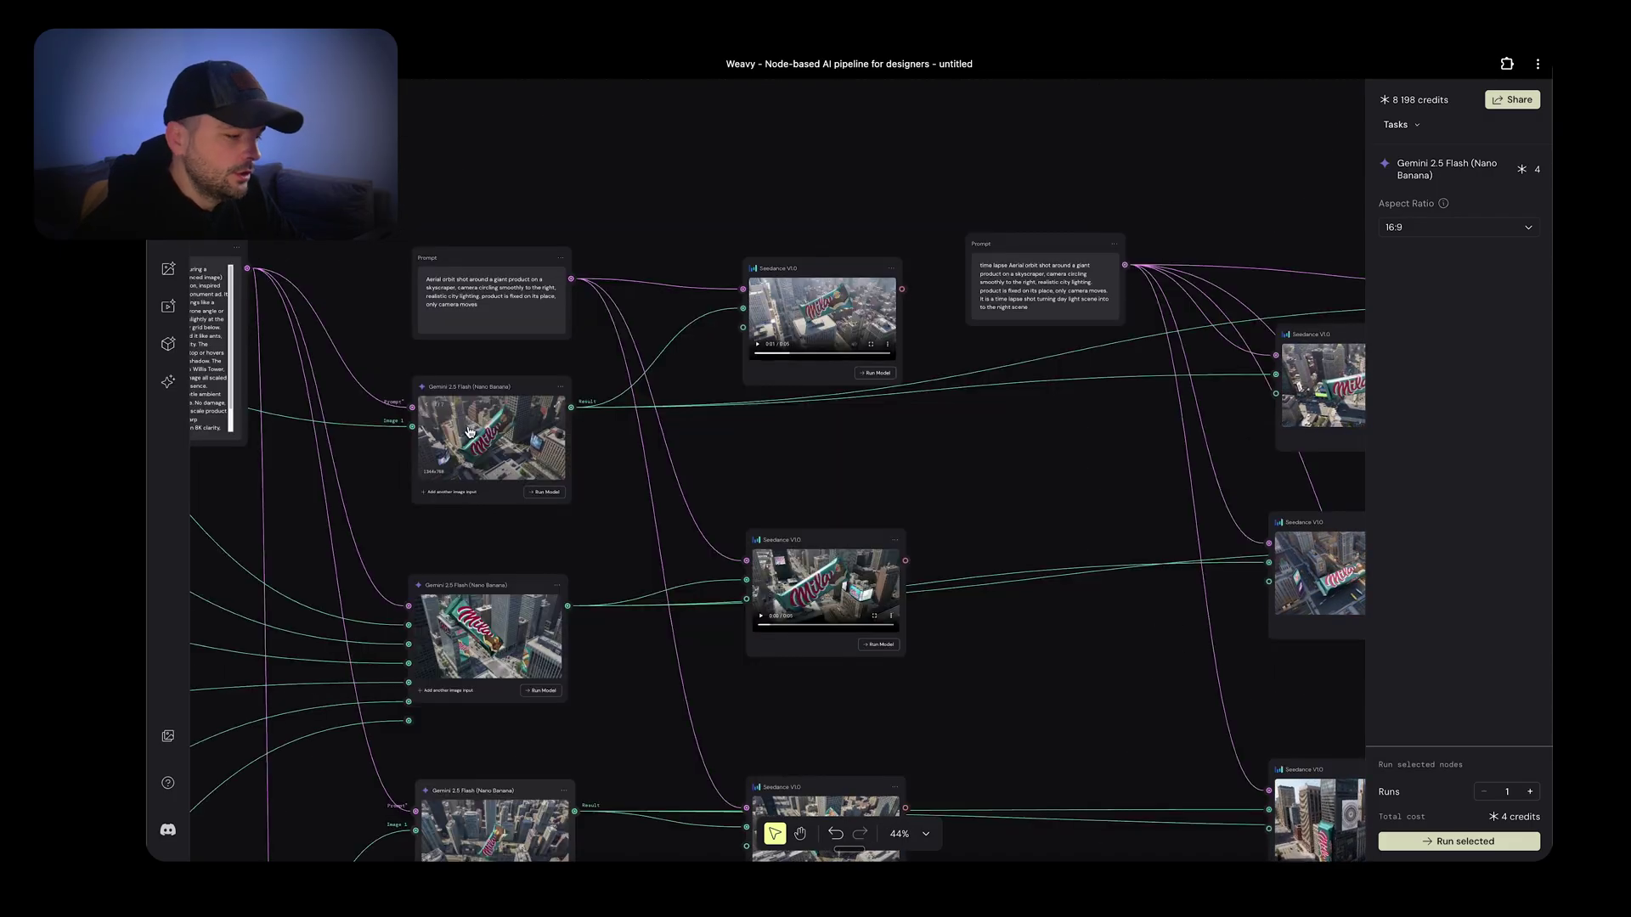
Examine the first Seedance V1.0 video node and its Prompt, First Frame and Last Frame connections
{"action": "scroll", "coordinate": [743, 327], "scroll_direction": "up", "scroll_amount": 4}
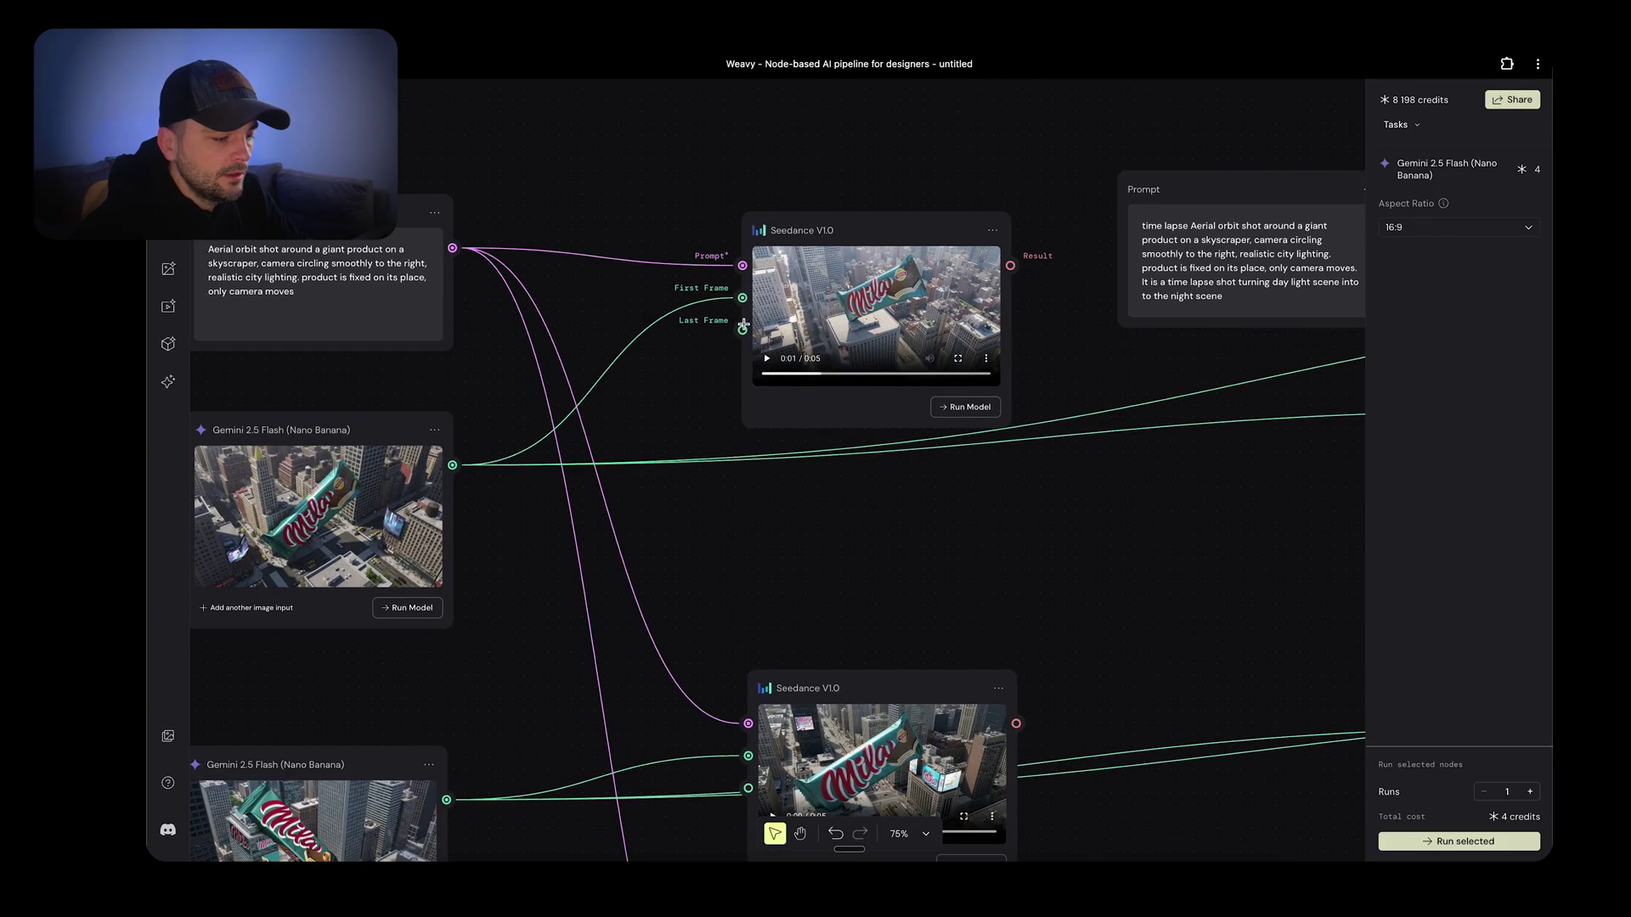
{"action": "scroll", "coordinate": [743, 327], "scroll_direction": "up", "scroll_amount": 4}
{"action": "scroll", "coordinate": [925, 318], "scroll_direction": "up", "scroll_amount": 2}
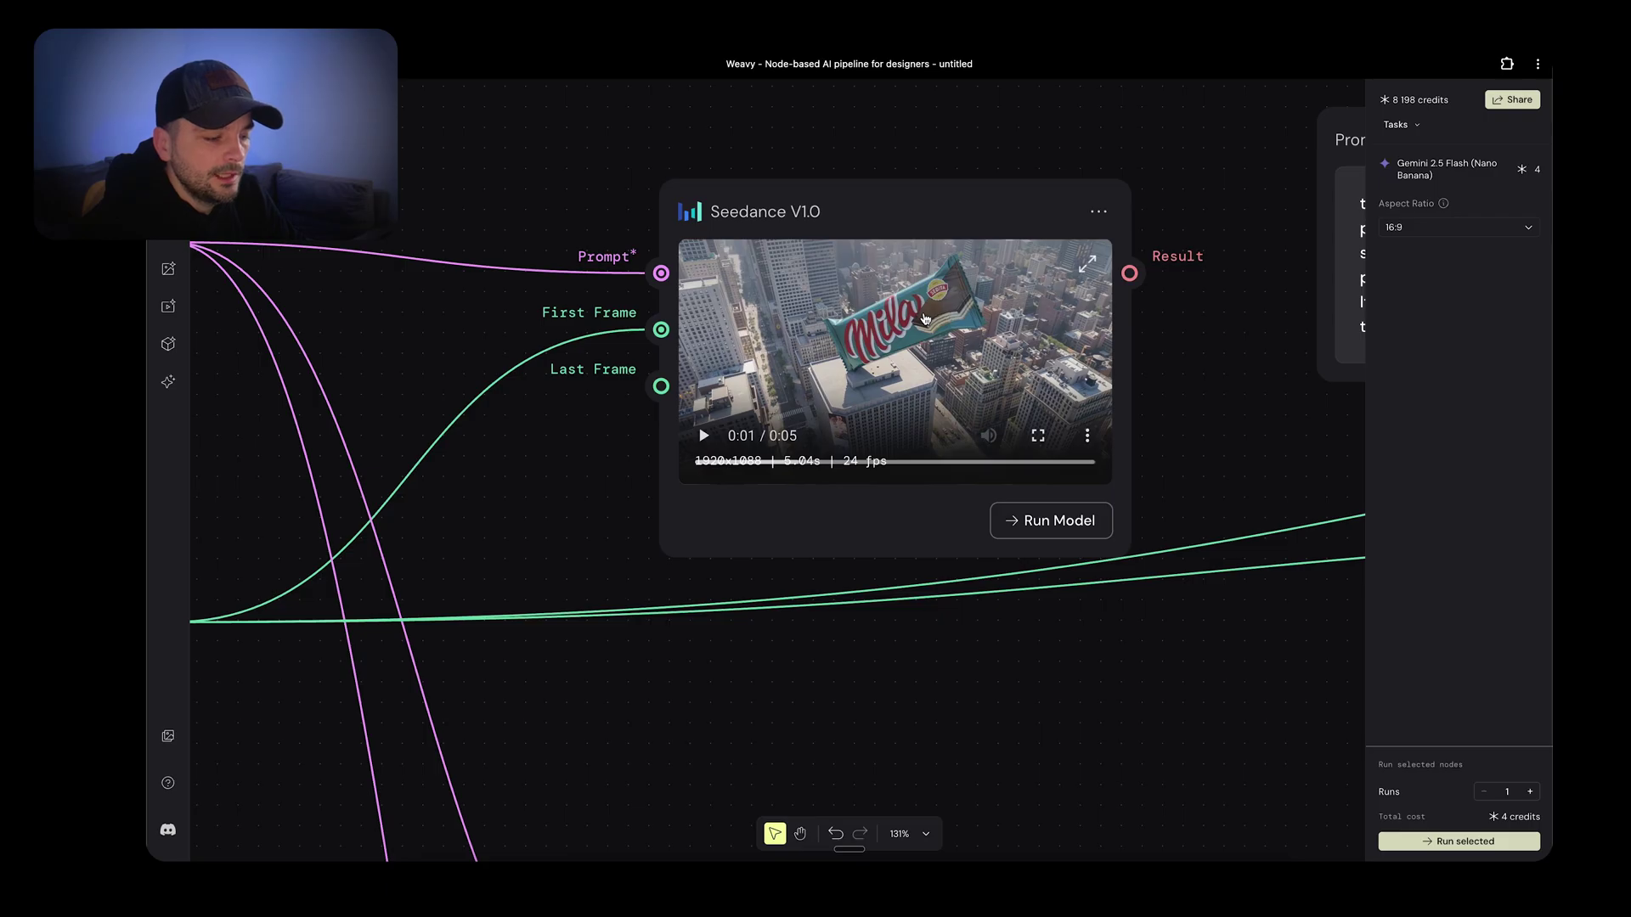
Highlight the whole aerial orbit shot prompt that feeds the first Seedance nodes, then clear the selection
{"action": "scroll", "coordinate": [925, 319], "scroll_direction": "down", "scroll_amount": 5}
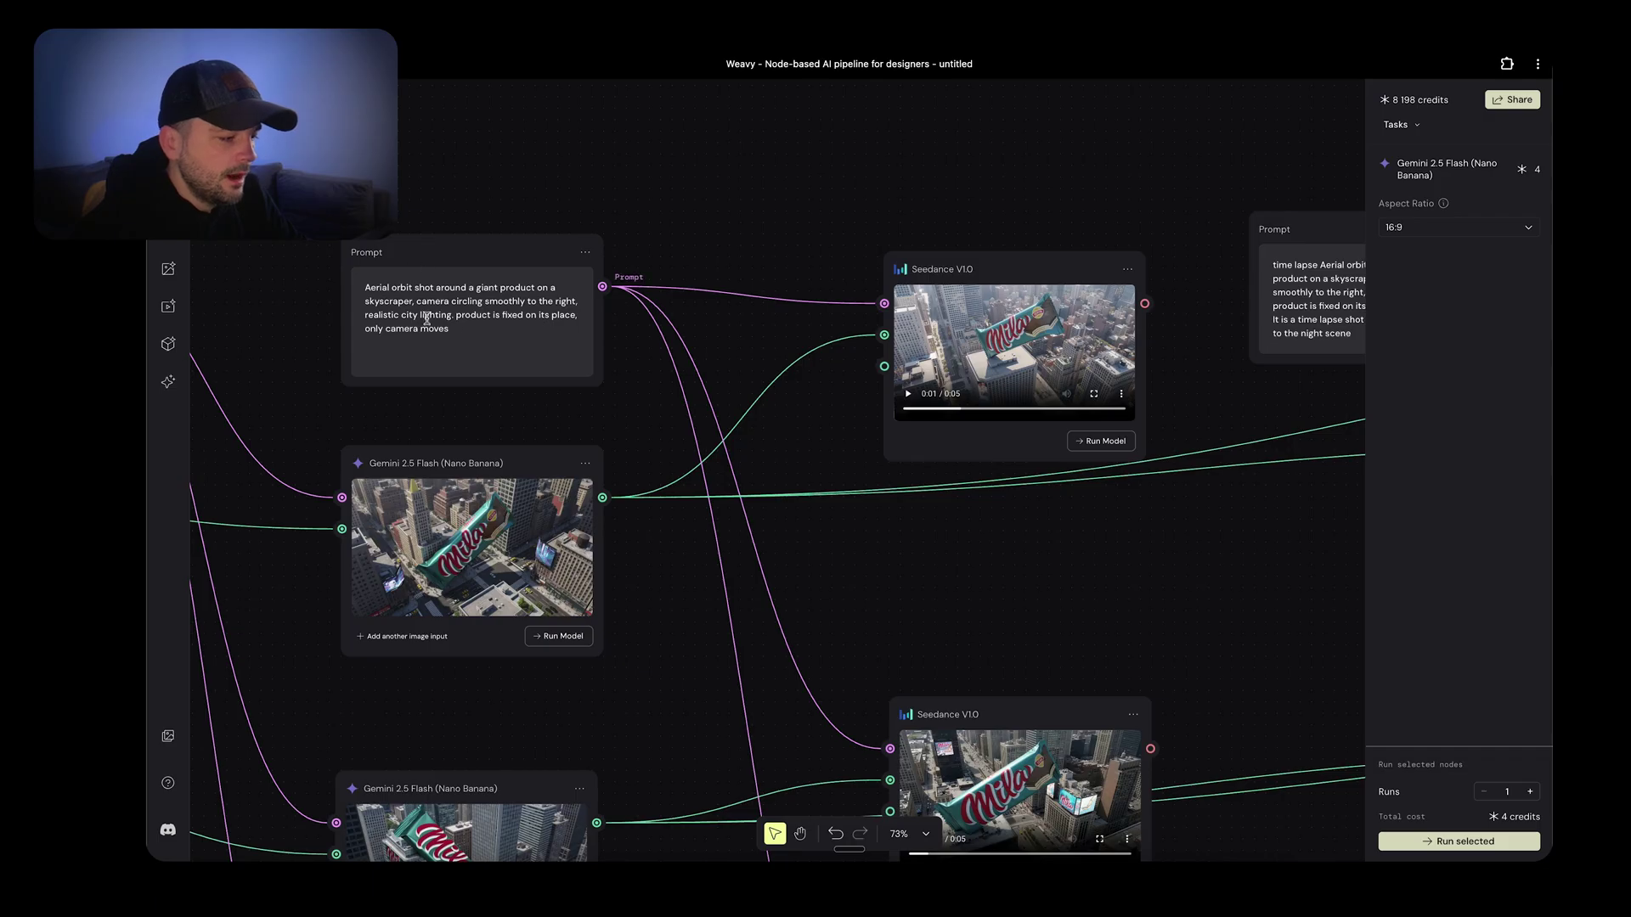
{"action": "left_click_drag", "start_coordinate": [450, 330], "coordinate": [352, 288]}
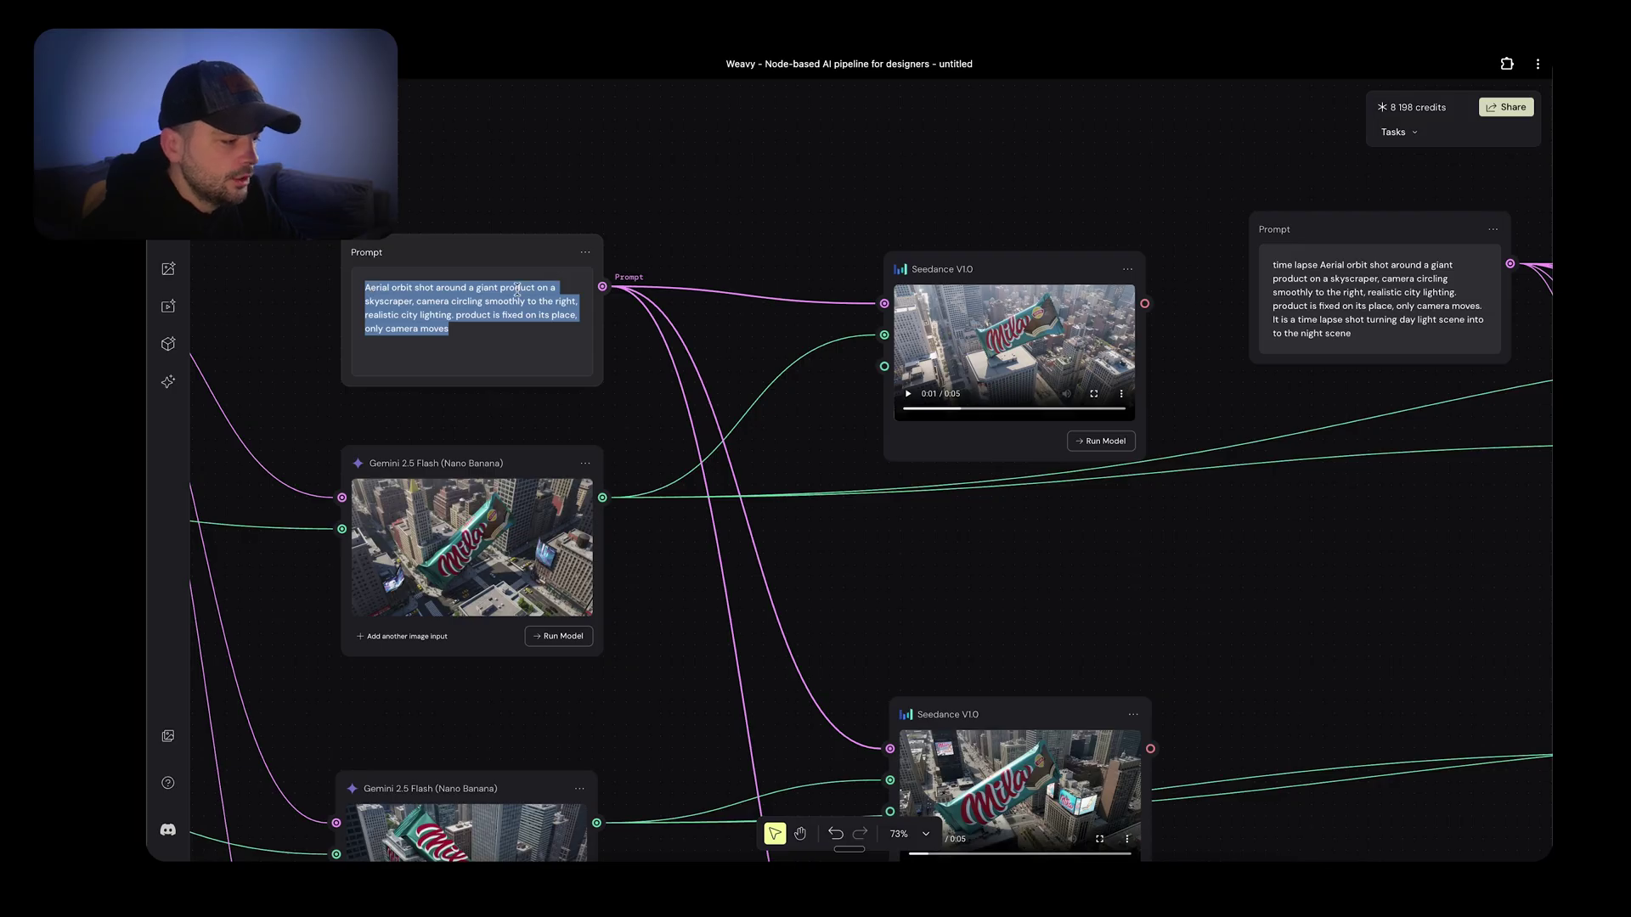
{"action": "left_click", "coordinate": [479, 296]}
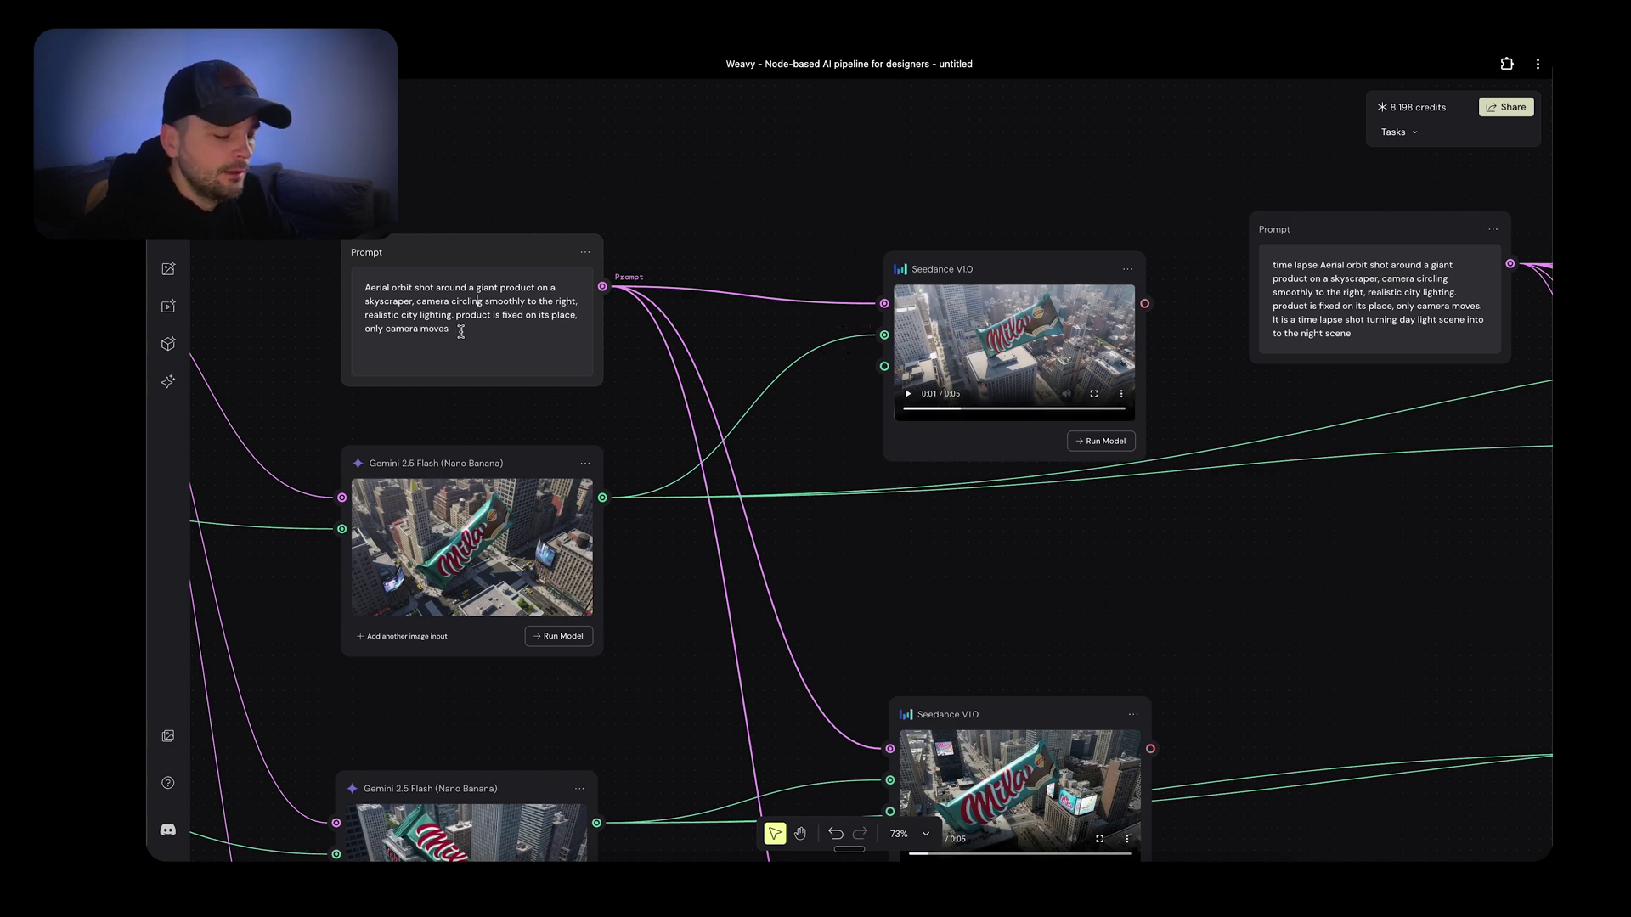
Play the aerial orbit video in the first Seedance V1.0 node up close
{"action": "scroll", "coordinate": [832, 416], "scroll_direction": "right", "scroll_amount": 5}
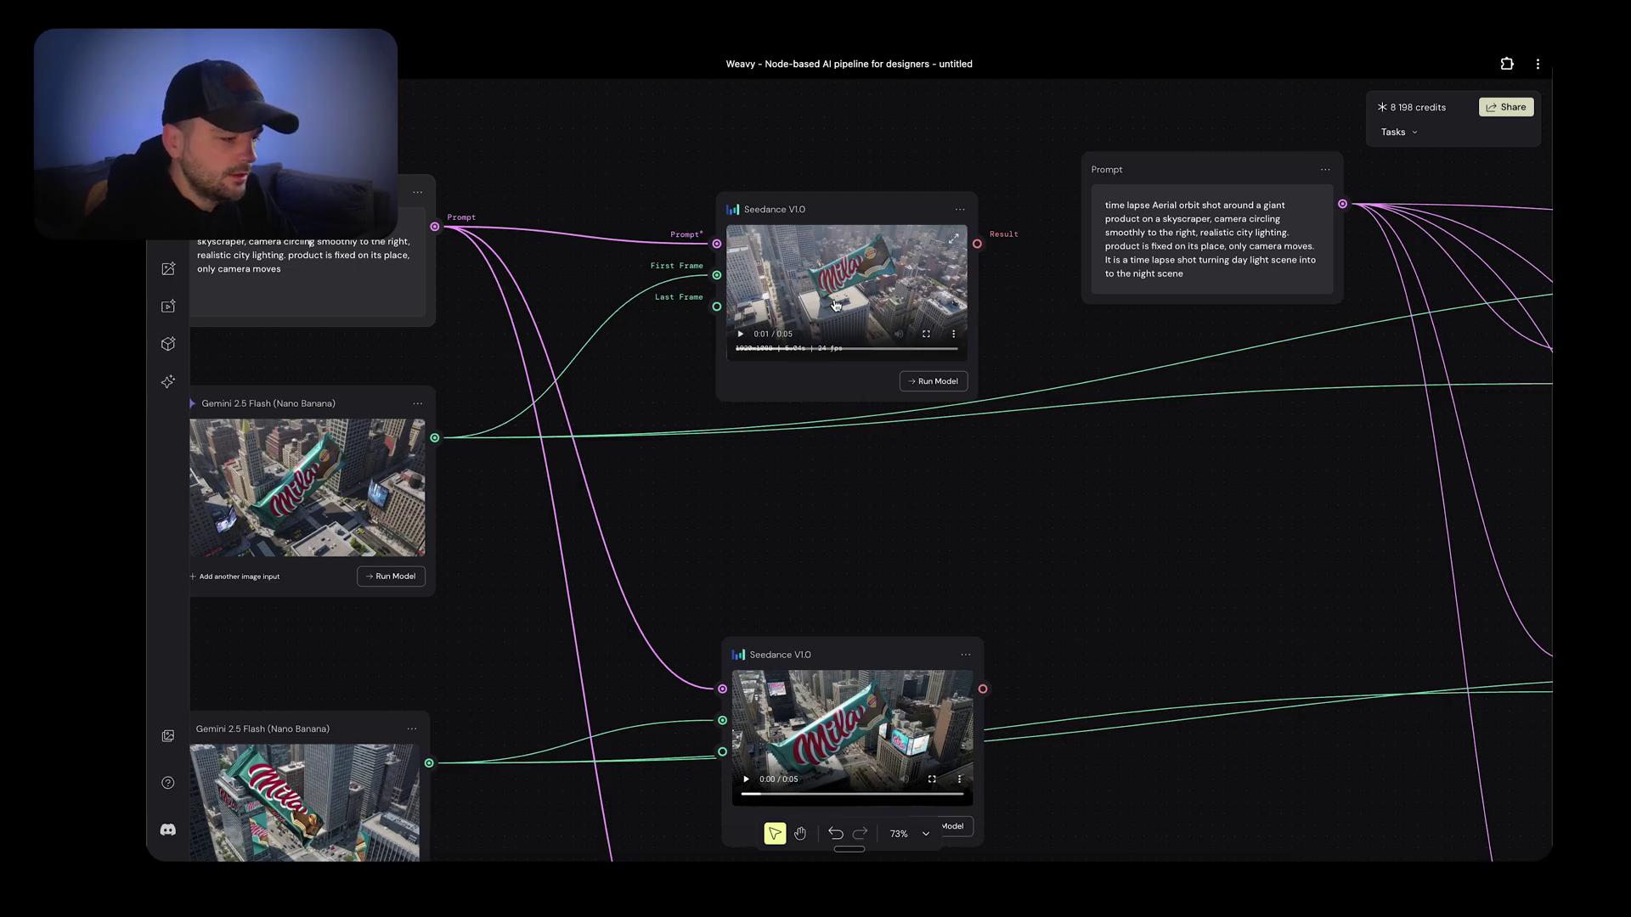
{"action": "scroll", "coordinate": [832, 289], "scroll_direction": "up", "scroll_amount": 6}
{"action": "left_click", "coordinate": [538, 414]}
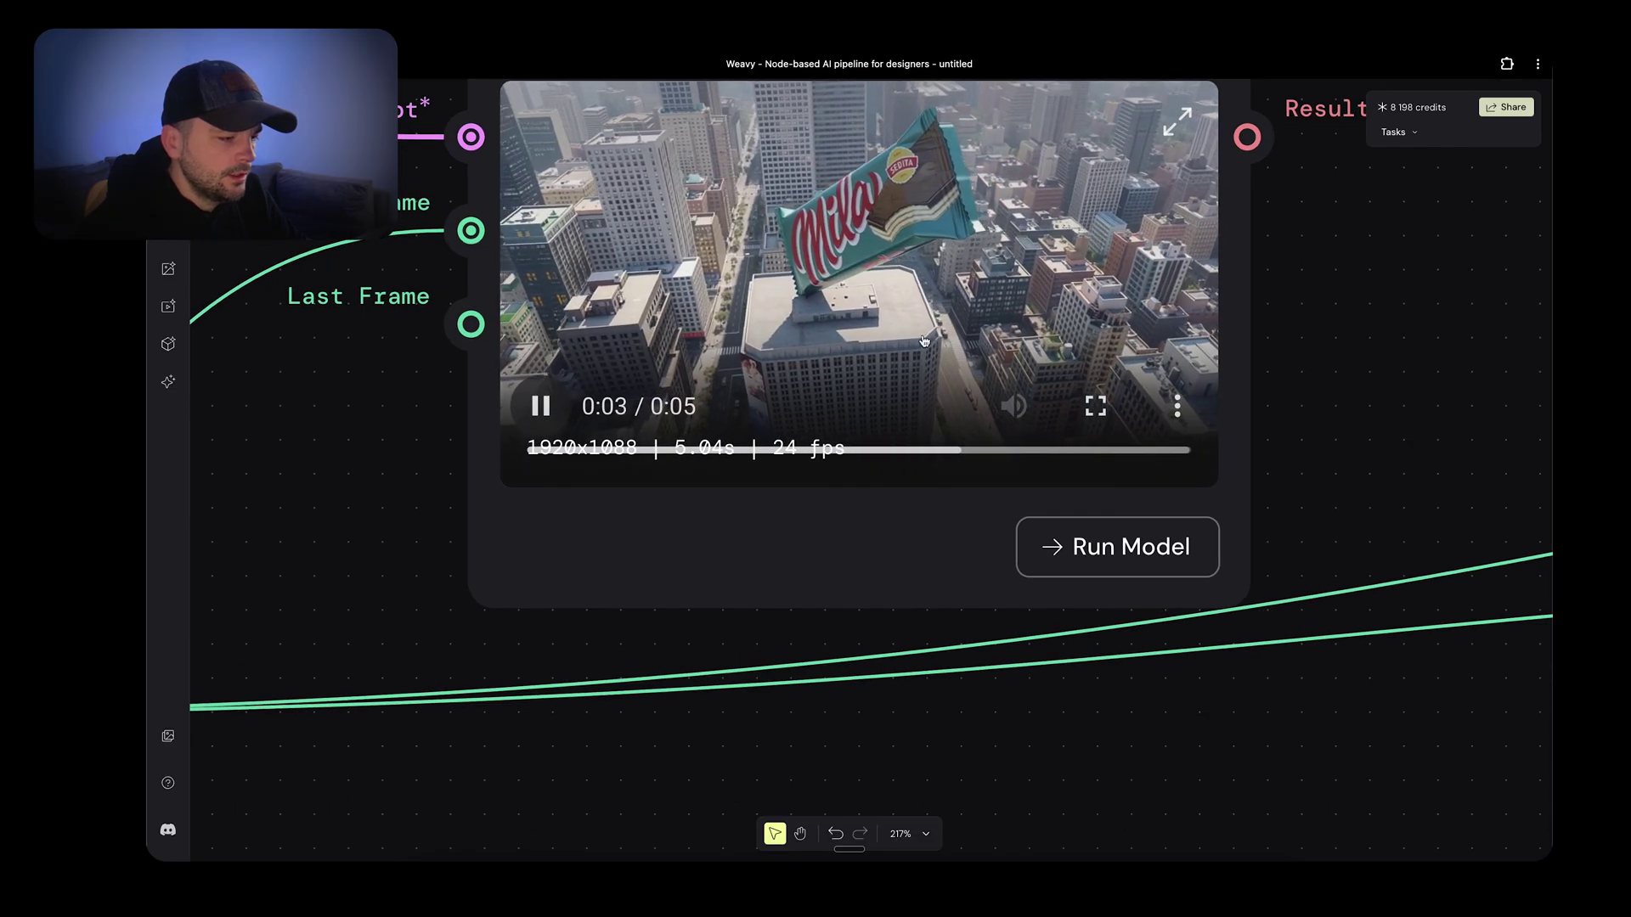
Preview the orbit video in the Seedance node fed by the six-photo Gemini image
{"action": "scroll", "coordinate": [908, 534], "scroll_direction": "down", "scroll_amount": 10}
{"action": "scroll", "coordinate": [907, 534], "scroll_direction": "down", "scroll_amount": 5}
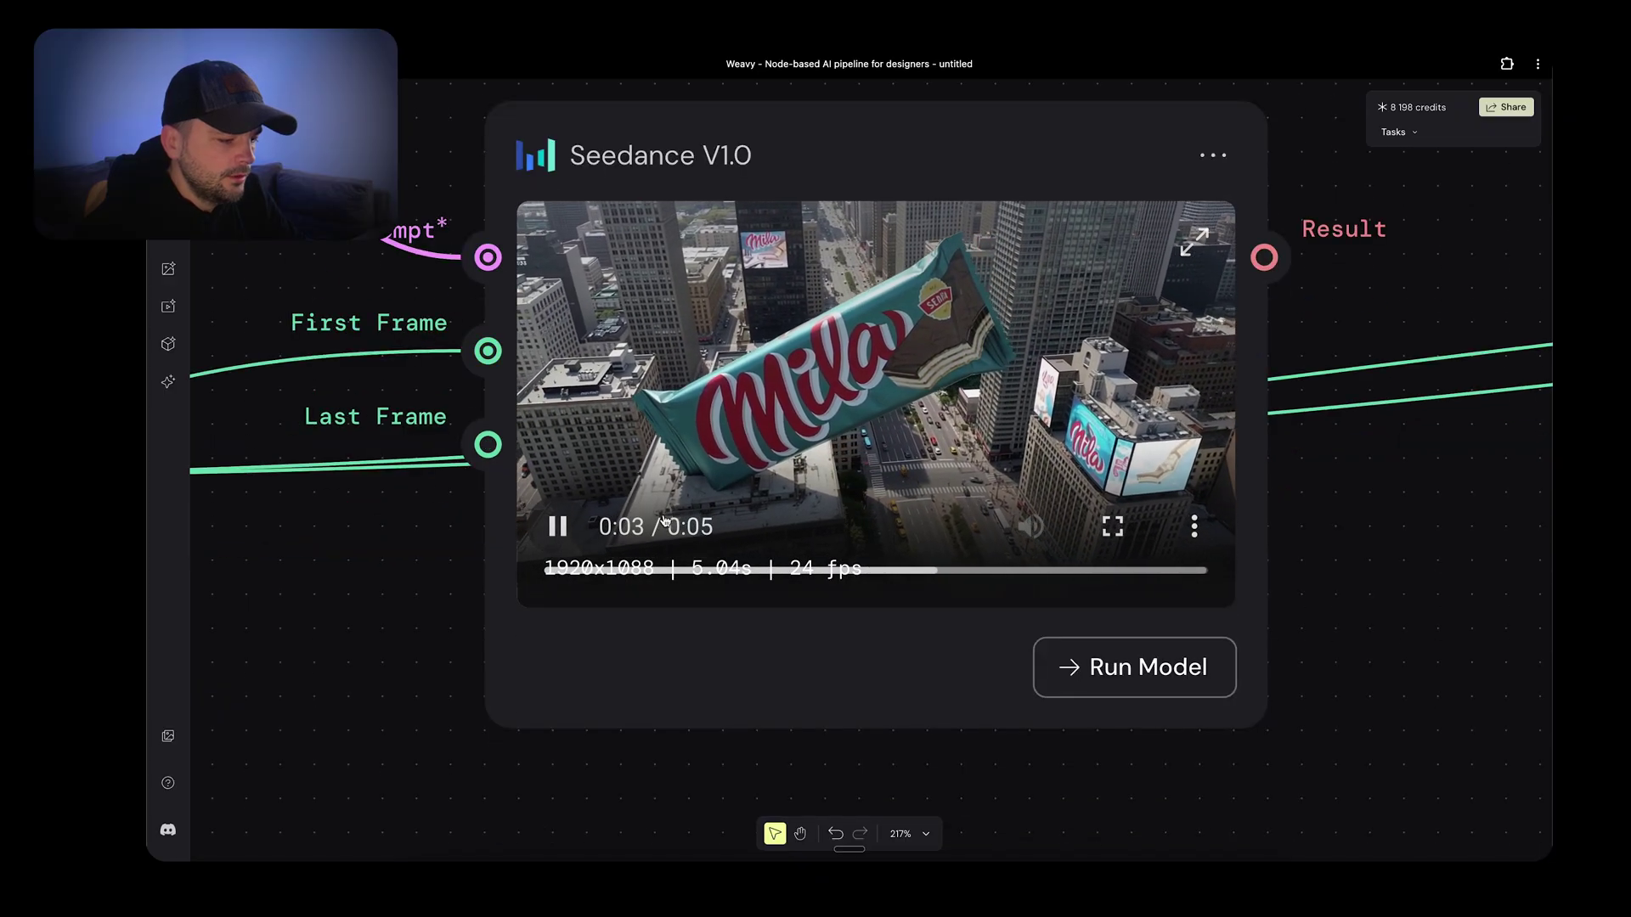
{"action": "scroll", "coordinate": [628, 521], "scroll_direction": "down", "scroll_amount": 2}
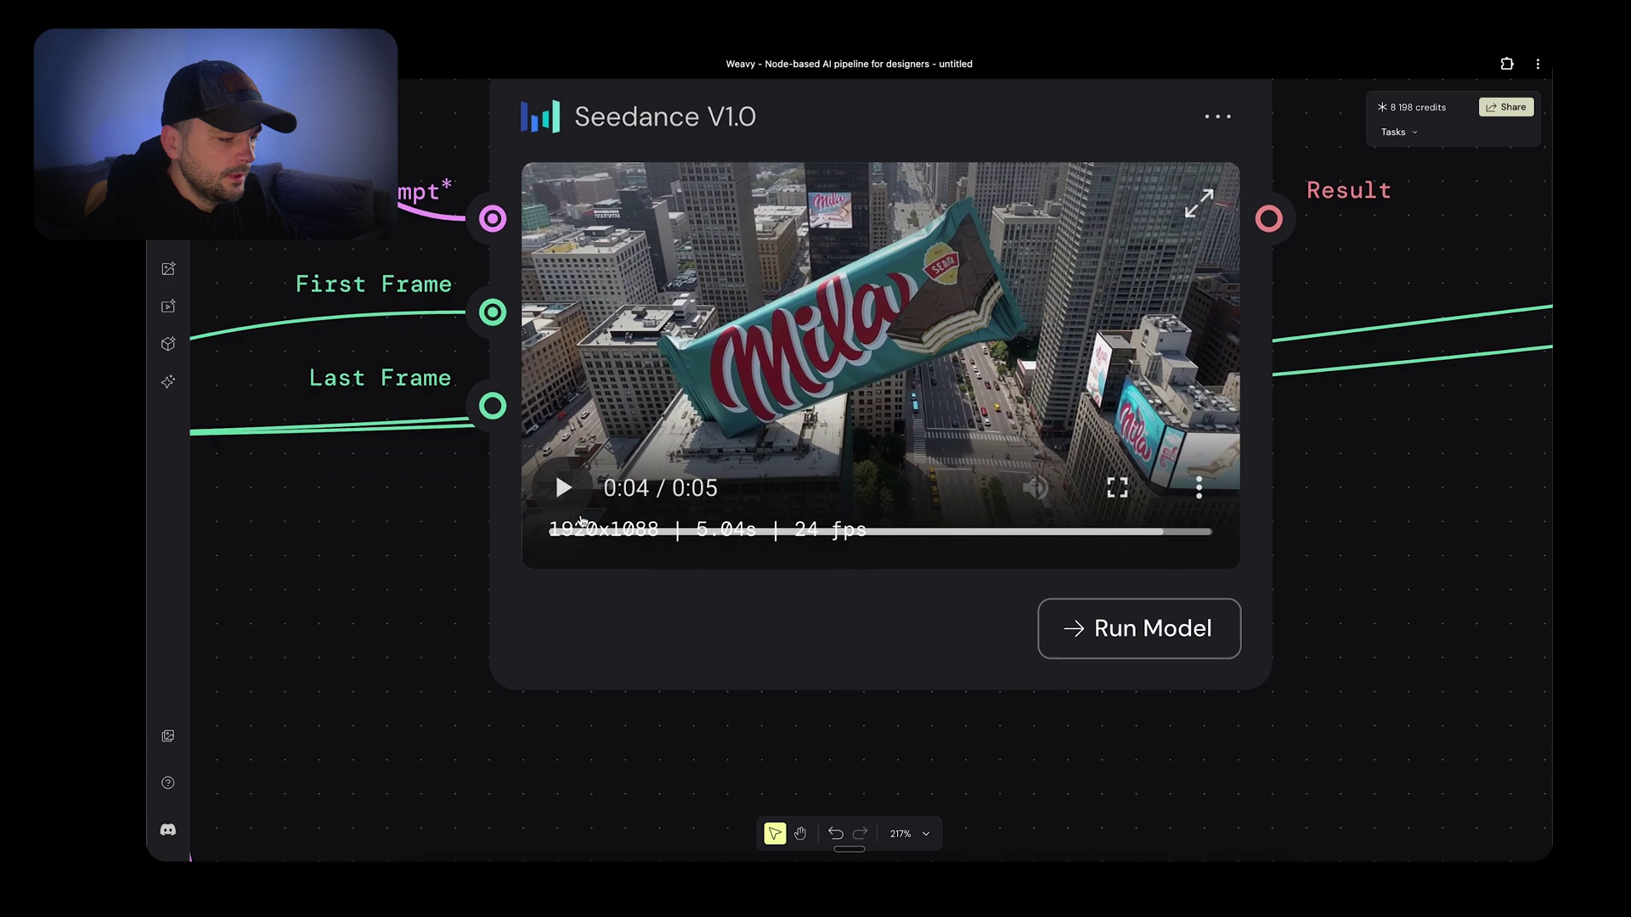
Preview the orbit video in the Seedance node fed by the collage-based Gemini image
{"action": "scroll", "coordinate": [581, 522], "scroll_direction": "up", "scroll_amount": 5}
{"action": "scroll", "coordinate": [594, 544], "scroll_direction": "down", "scroll_amount": 3}
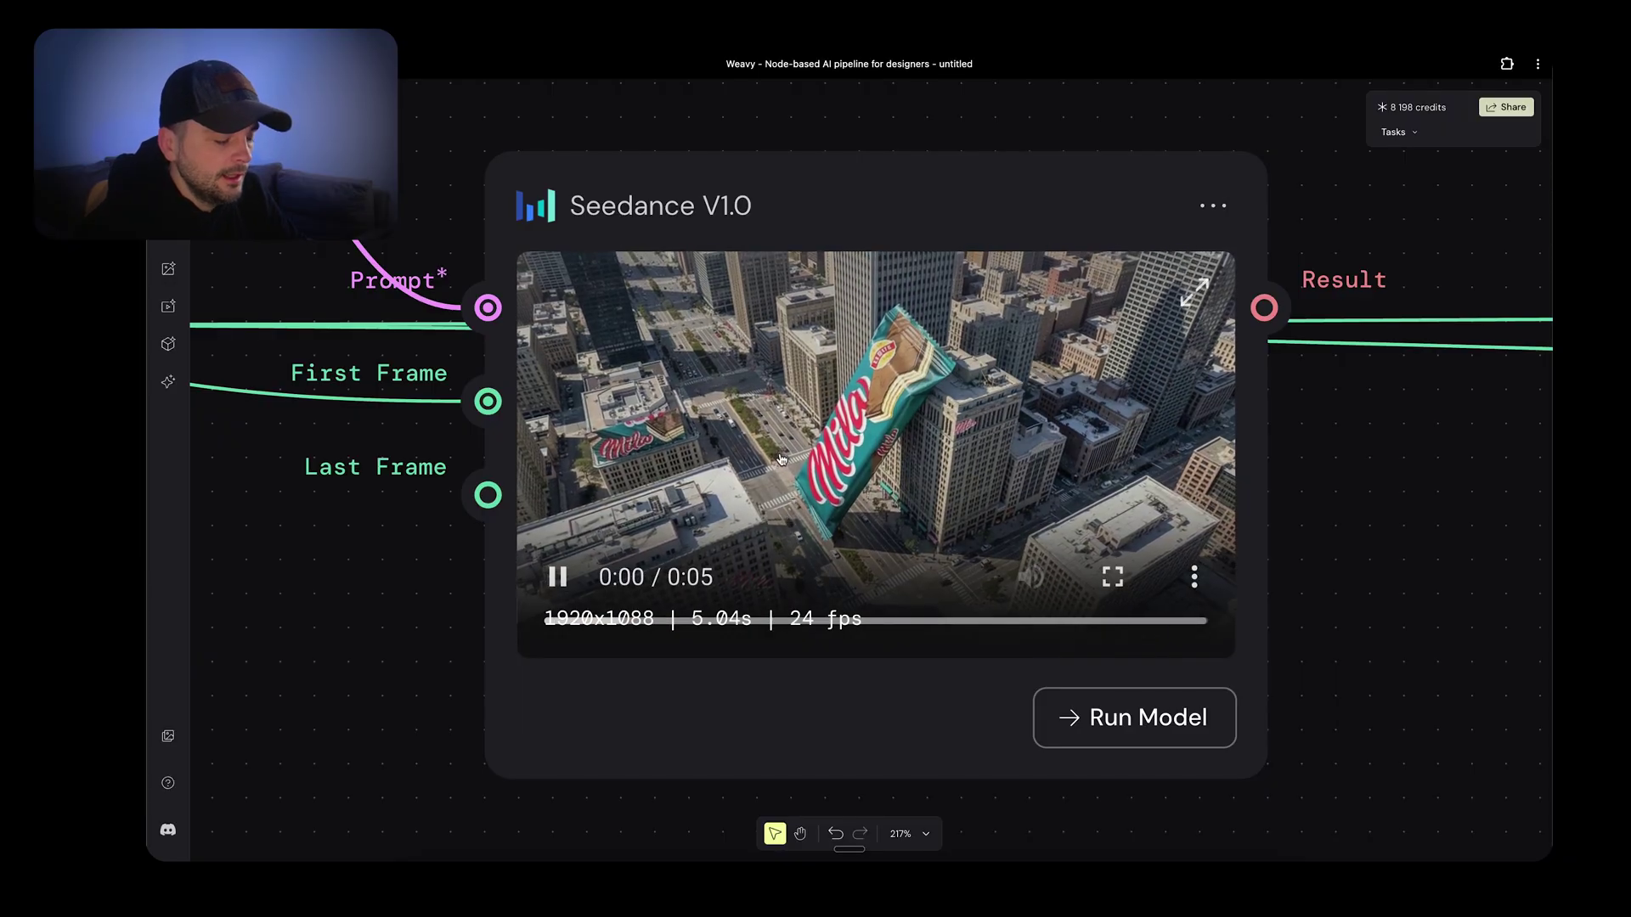
{"action": "scroll", "coordinate": [782, 459], "scroll_direction": "down", "scroll_amount": 10}
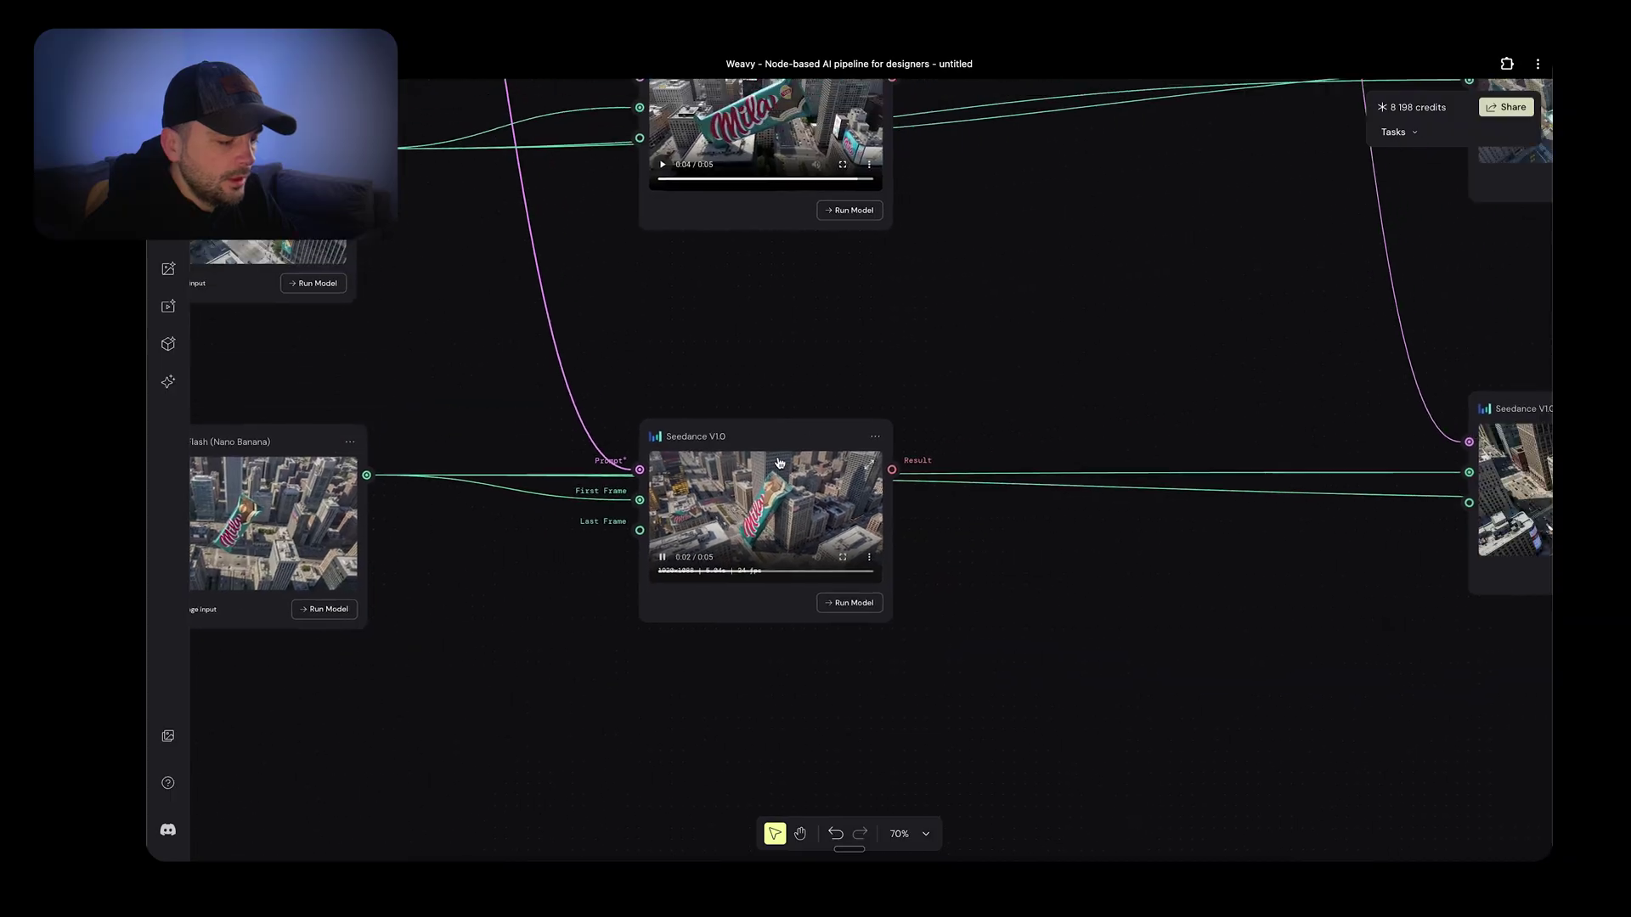
{"action": "scroll", "coordinate": [780, 463], "scroll_direction": "down", "scroll_amount": 3}
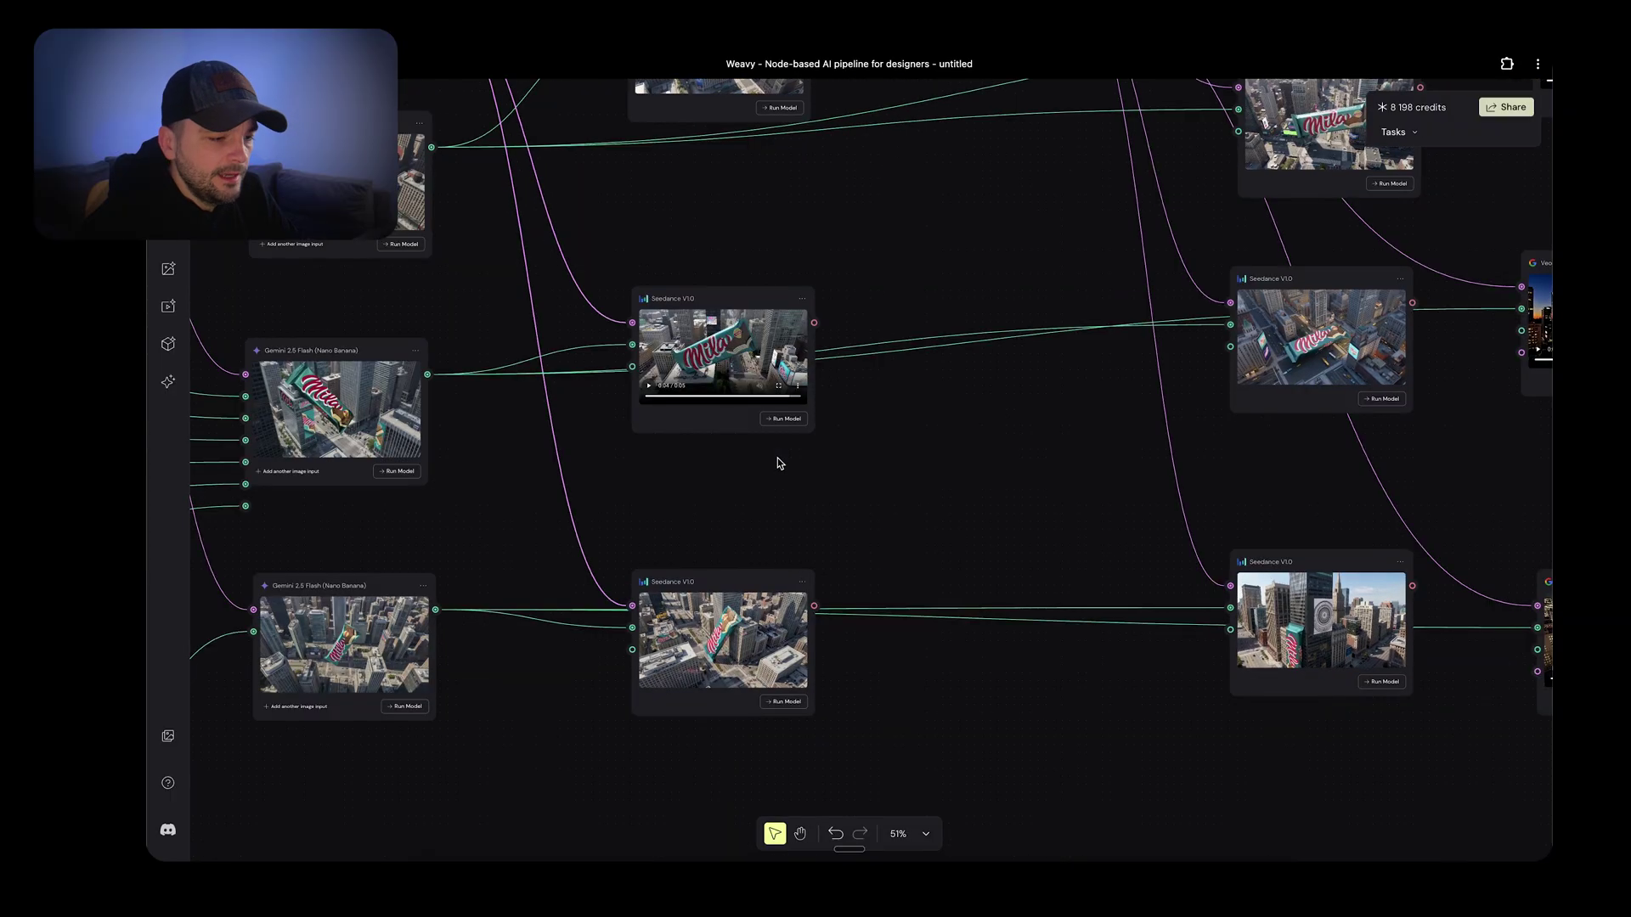
Preview the video in the first Seedance node driven by the time lapse prompt
{"action": "scroll", "coordinate": [779, 463], "scroll_direction": "up", "scroll_amount": 4}
{"action": "scroll", "coordinate": [779, 463], "scroll_direction": "right", "scroll_amount": 4}
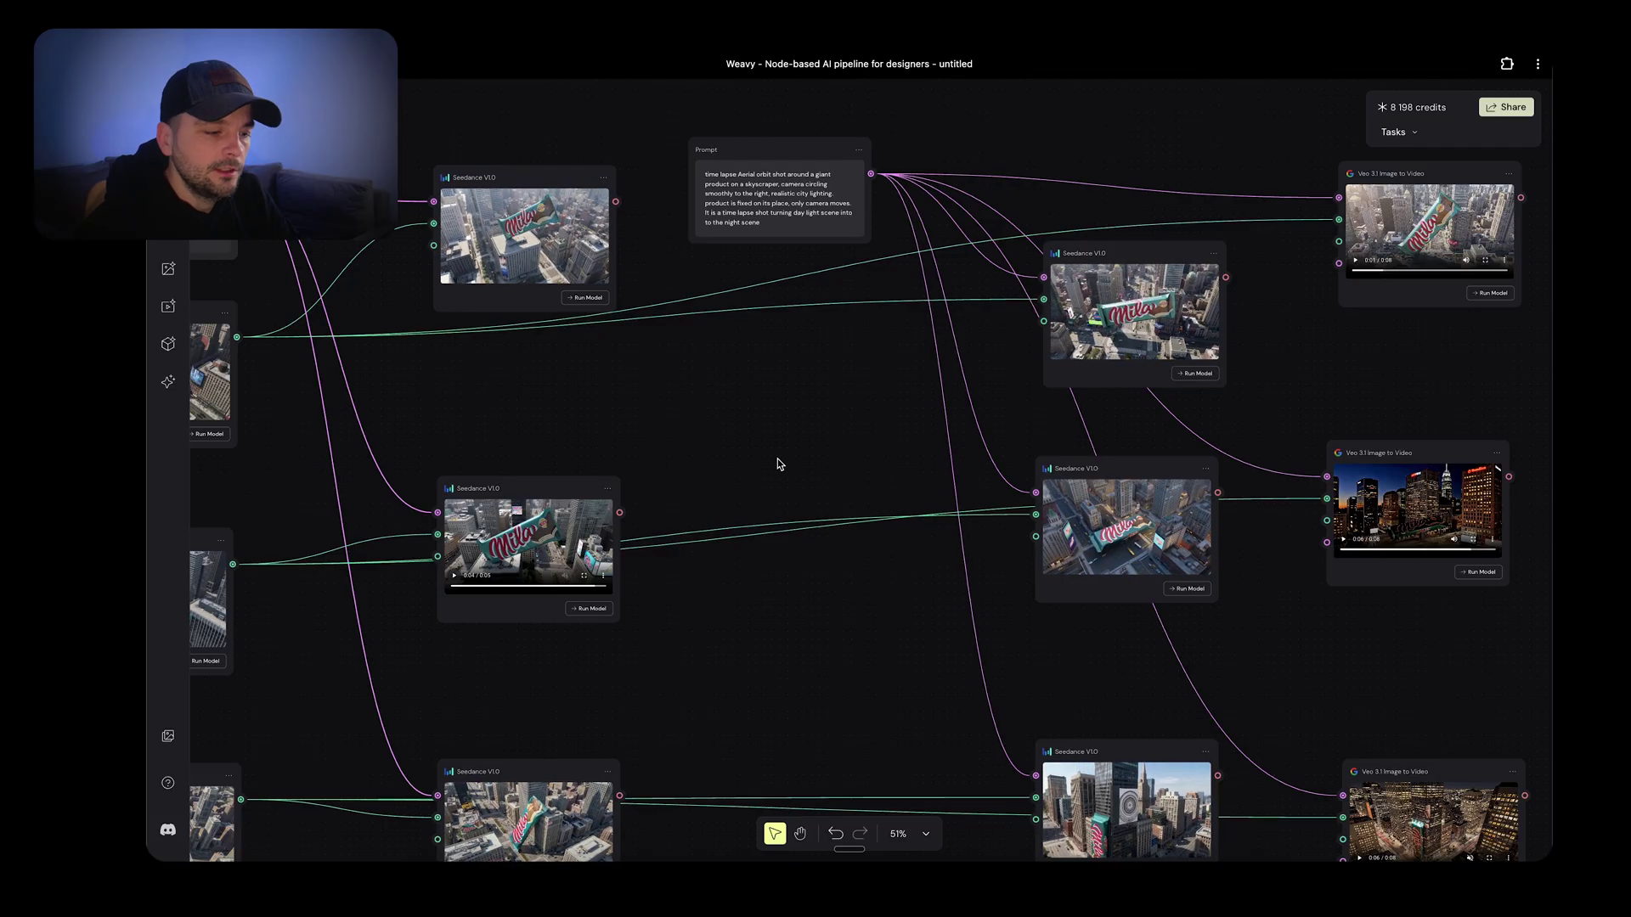
{"action": "scroll", "coordinate": [780, 463], "scroll_direction": "down", "scroll_amount": 2}
{"action": "scroll", "coordinate": [780, 463], "scroll_direction": "right", "scroll_amount": 4}
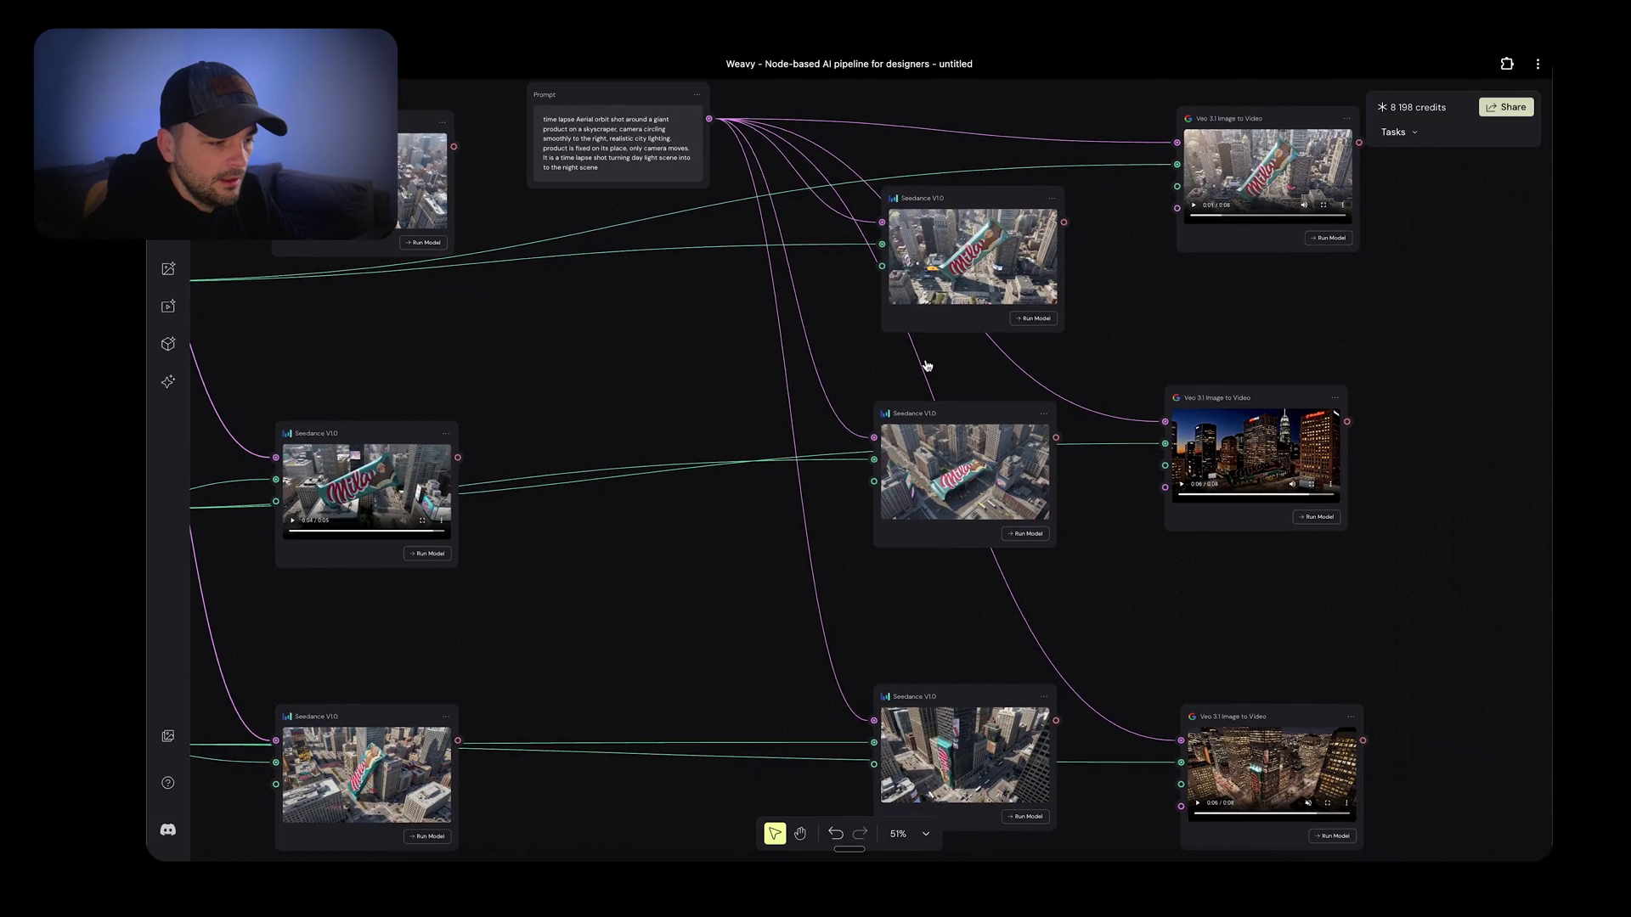
{"action": "scroll", "coordinate": [928, 365], "scroll_direction": "right", "scroll_amount": 2}
{"action": "scroll", "coordinate": [920, 288], "scroll_direction": "up", "scroll_amount": 5}
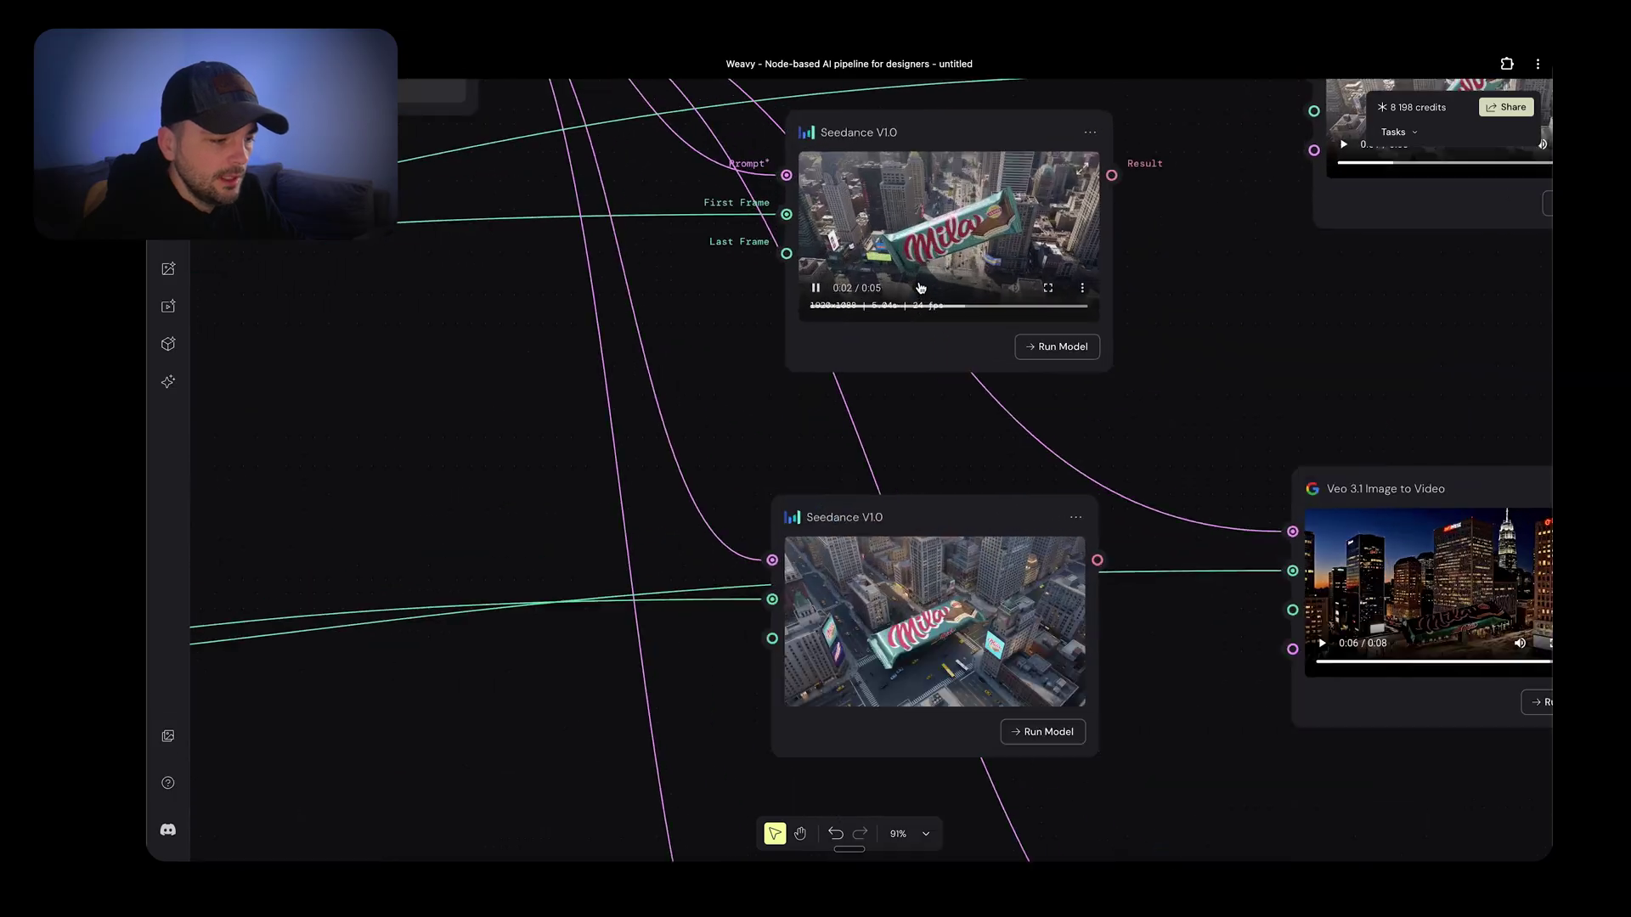
{"action": "scroll", "coordinate": [920, 287], "scroll_direction": "up", "scroll_amount": 5}
Preview the video in the second Seedance node driven by the time lapse prompt
{"action": "scroll", "coordinate": [879, 316], "scroll_direction": "down", "scroll_amount": 8}
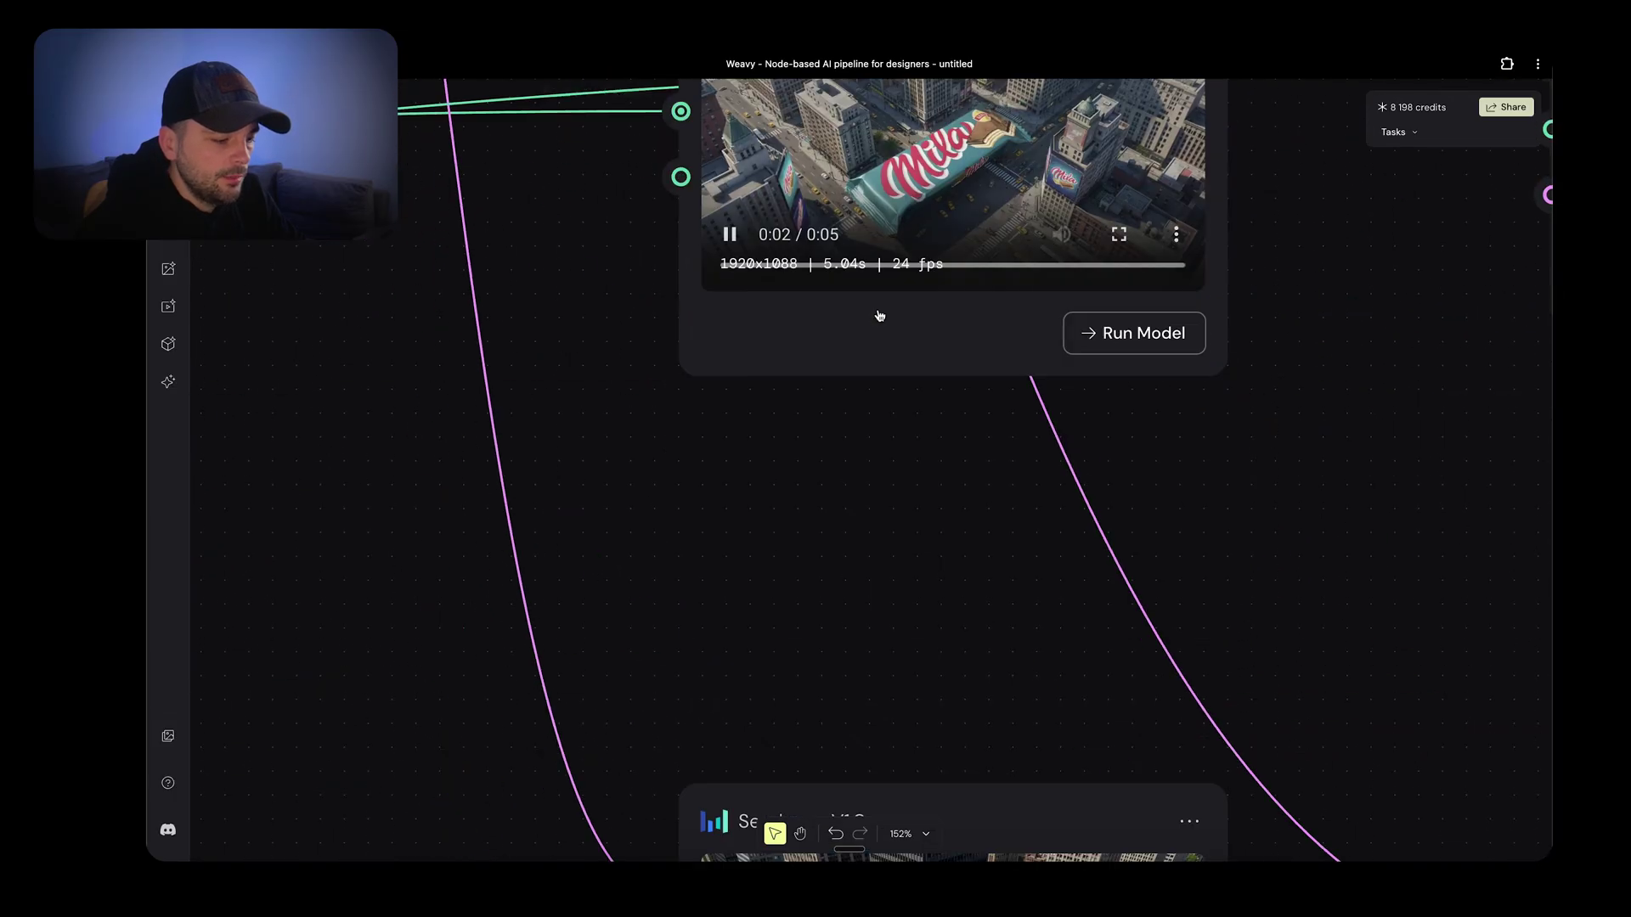
{"action": "scroll", "coordinate": [879, 316], "scroll_direction": "up", "scroll_amount": 2}
{"action": "scroll", "coordinate": [879, 316], "scroll_direction": "right", "scroll_amount": 1}
{"action": "scroll", "coordinate": [780, 399], "scroll_direction": "down", "scroll_amount": 2}
{"action": "scroll", "coordinate": [780, 399], "scroll_direction": "right", "scroll_amount": 1}
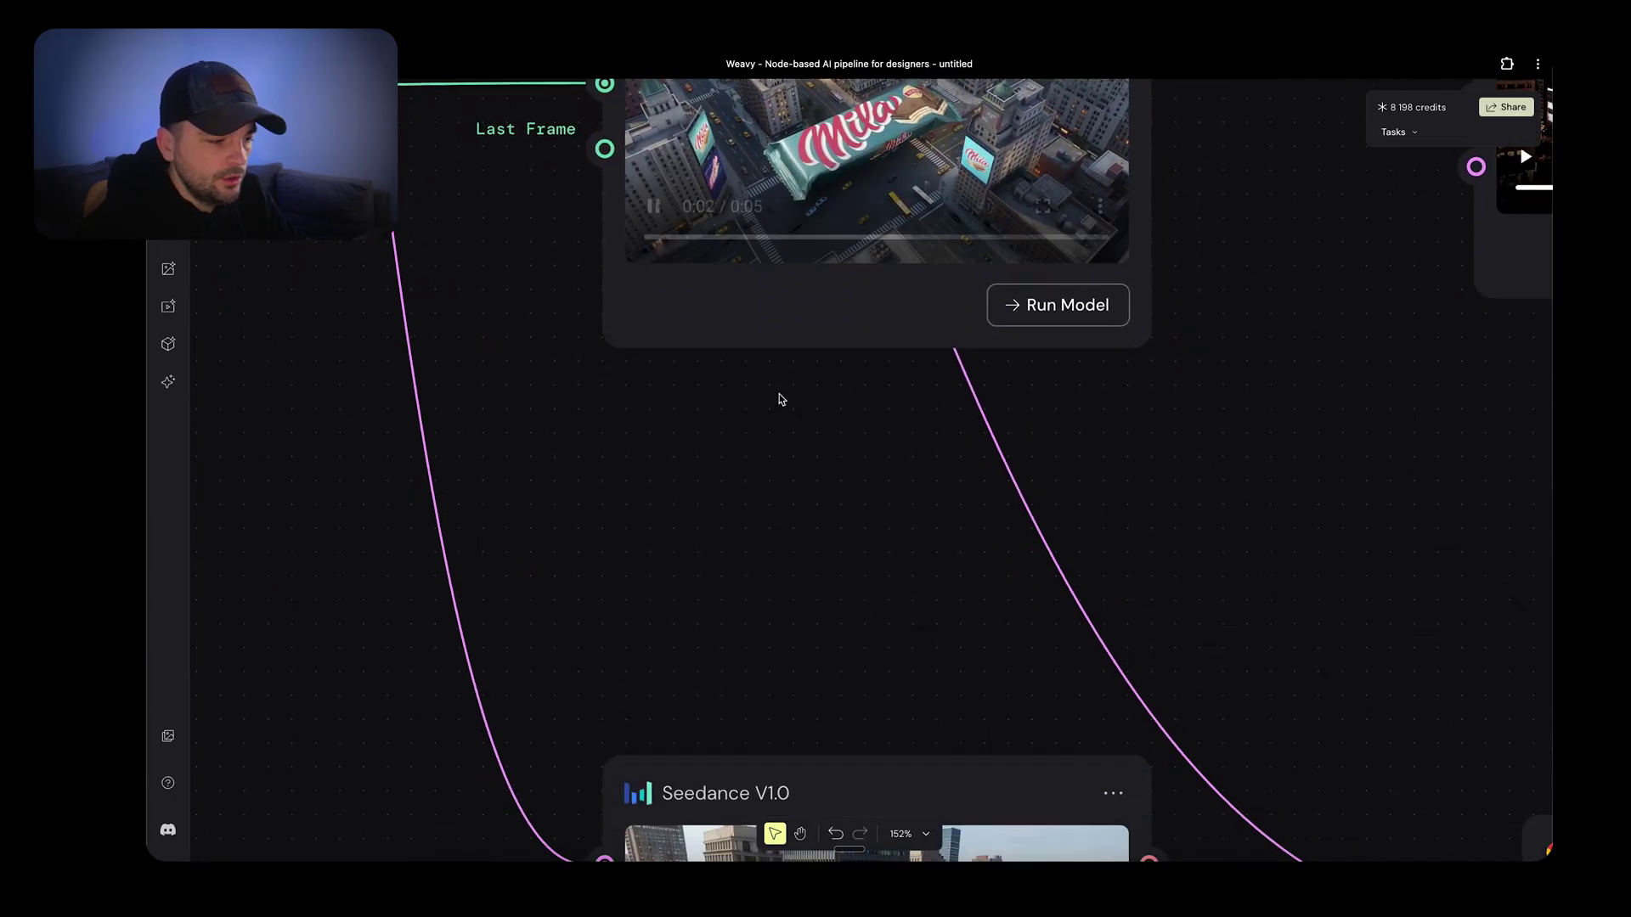
{"action": "scroll", "coordinate": [912, 381], "scroll_direction": "down", "scroll_amount": 8}
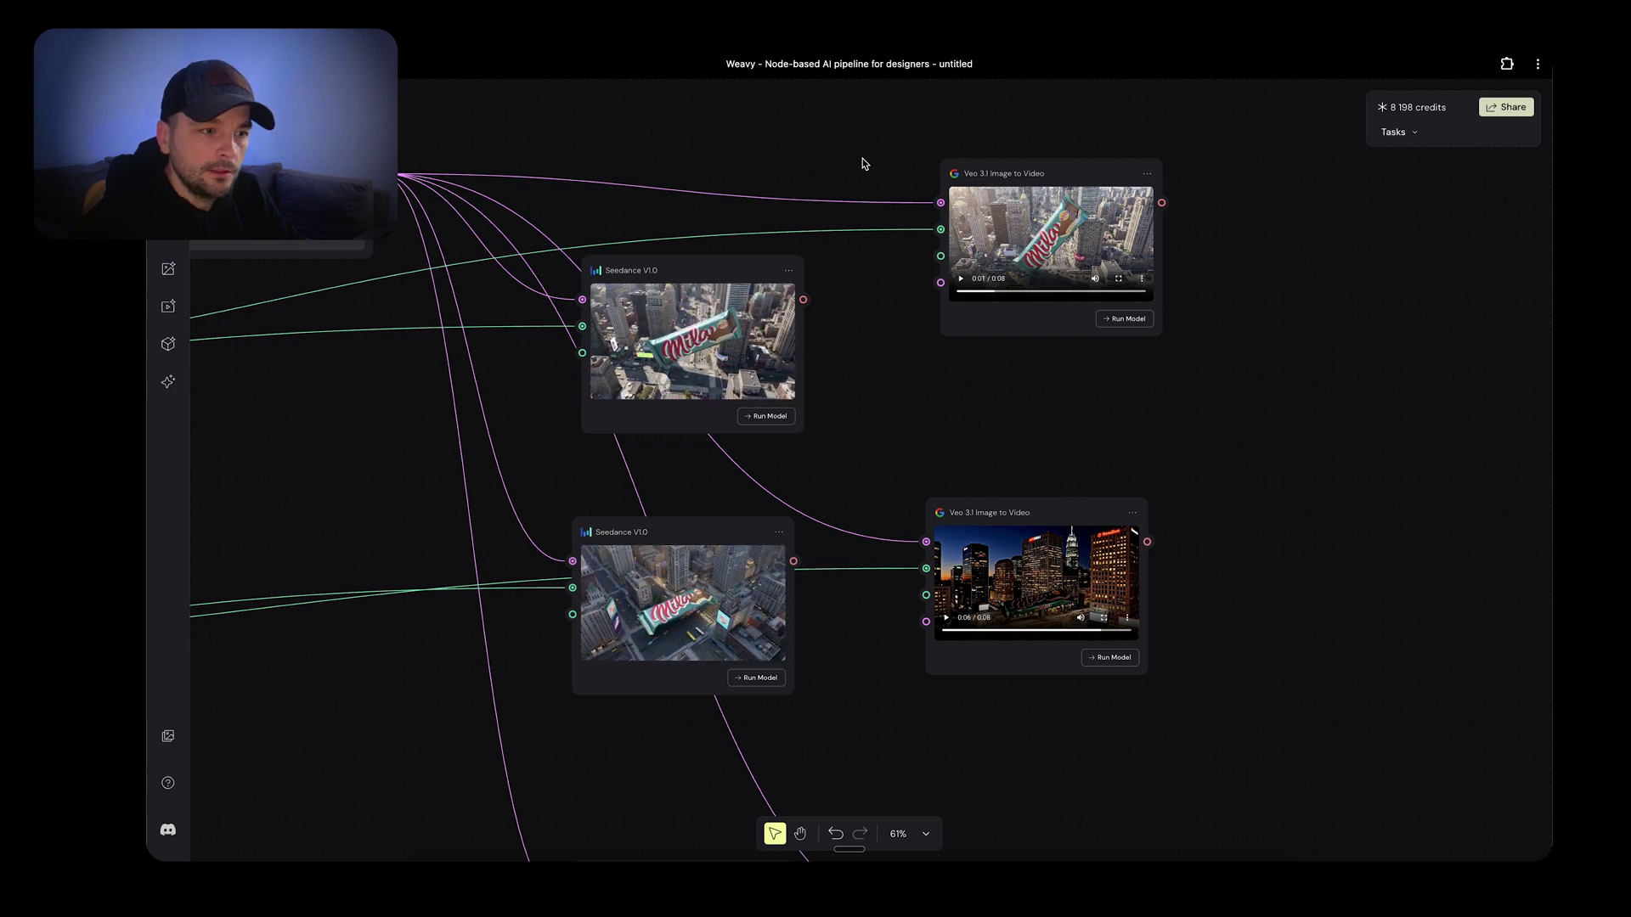
Examine the first Veo 3.1 Image to Video node and the time lapse prompt that feeds it
{"action": "scroll", "coordinate": [863, 158], "scroll_direction": "right", "scroll_amount": 2}
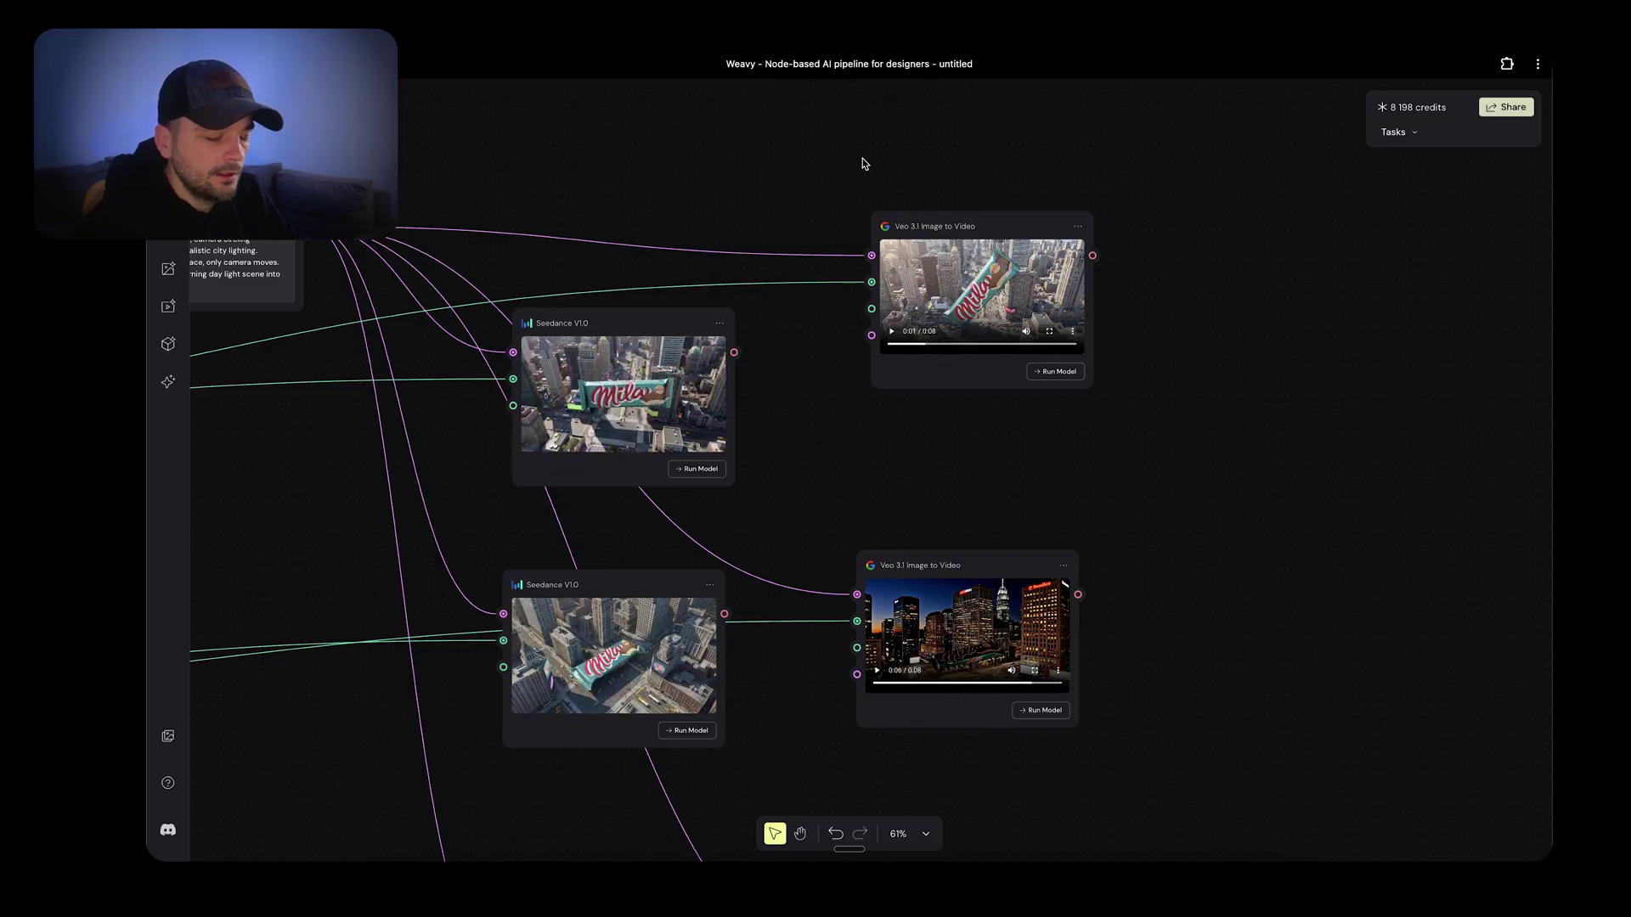
{"action": "scroll", "coordinate": [863, 158], "scroll_direction": "up", "scroll_amount": 5}
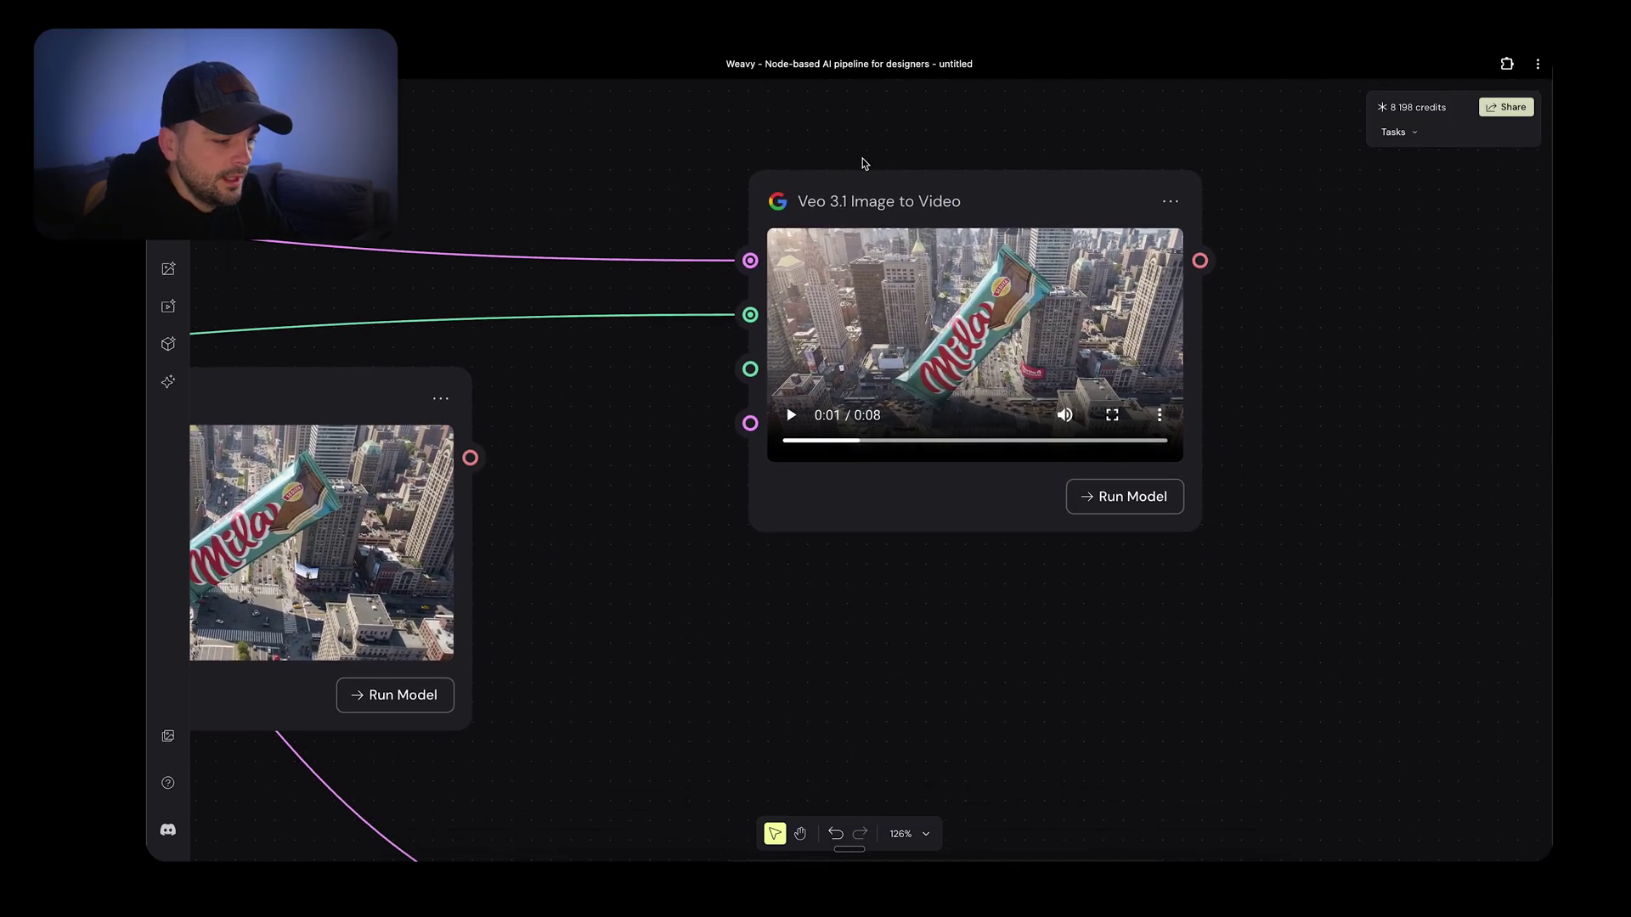
{"action": "scroll", "coordinate": [863, 158], "scroll_direction": "down", "scroll_amount": 5}
{"action": "scroll", "coordinate": [922, 316], "scroll_direction": "left", "scroll_amount": 5}
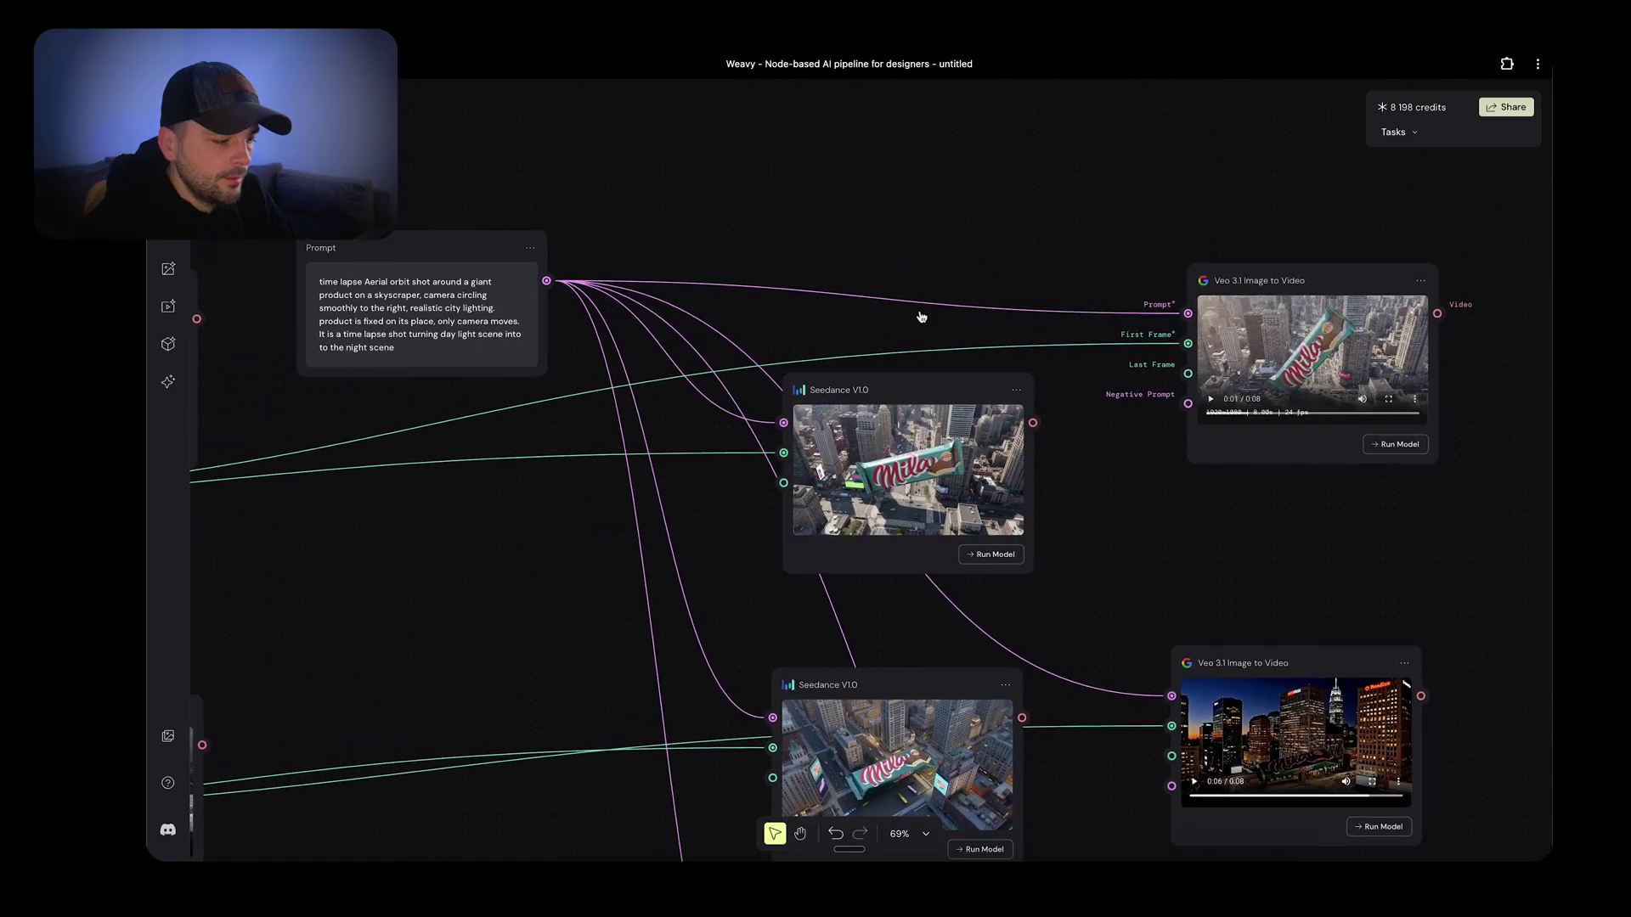
{"action": "scroll", "coordinate": [922, 317], "scroll_direction": "left", "scroll_amount": 5}
{"action": "scroll", "coordinate": [619, 360], "scroll_direction": "up", "scroll_amount": 5}
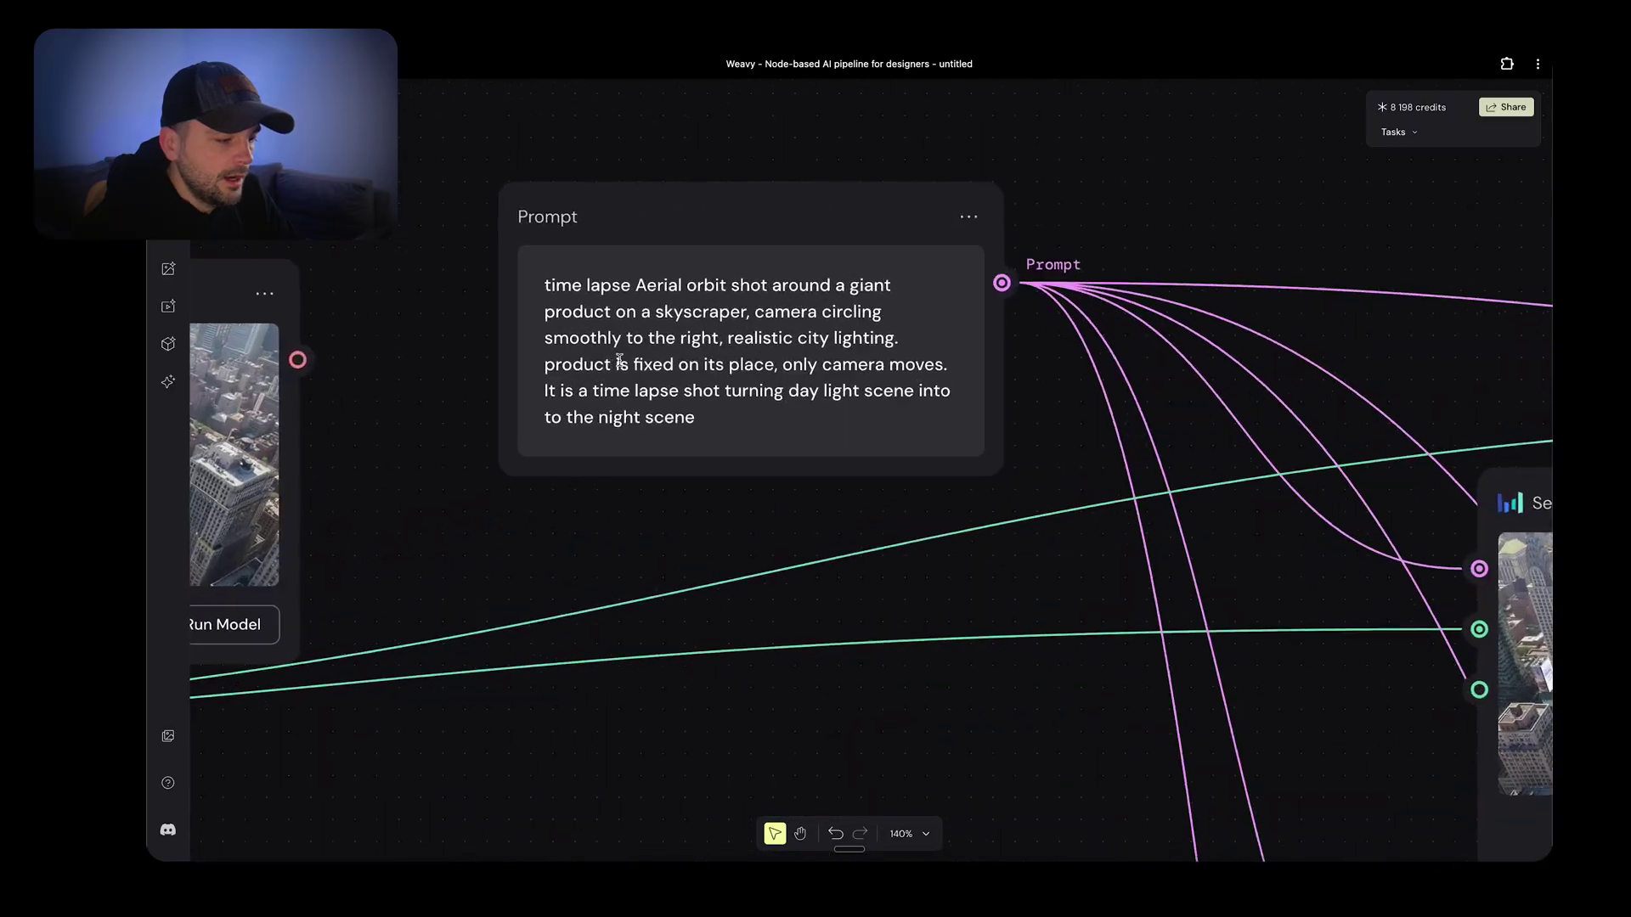
{"action": "scroll", "coordinate": [619, 359], "scroll_direction": "up", "scroll_amount": 1}
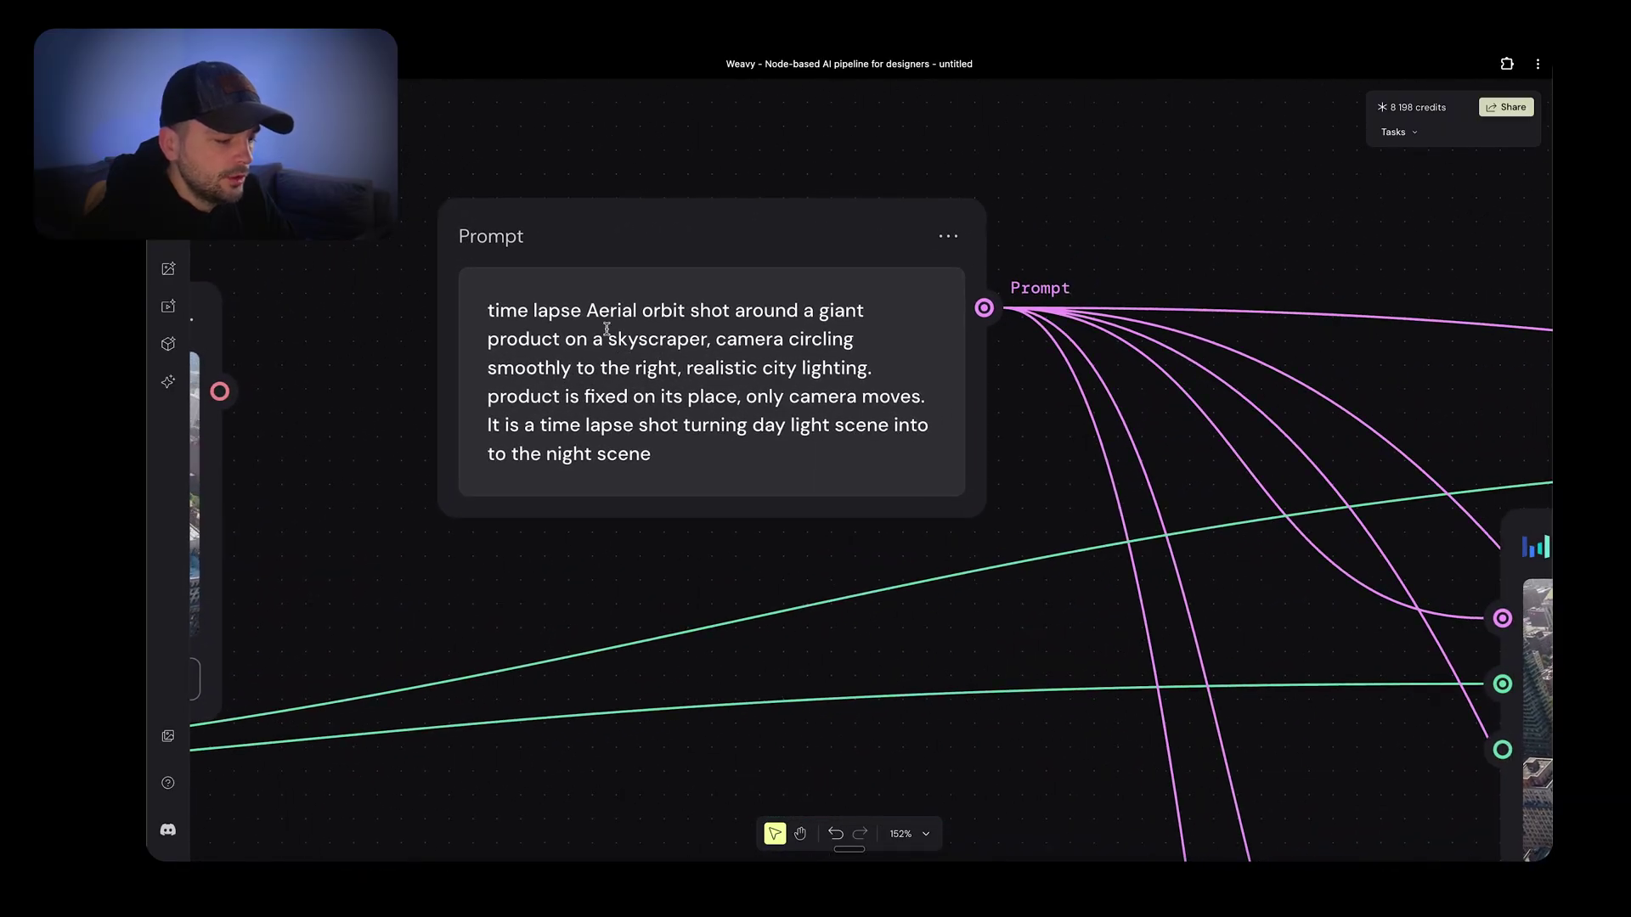
Highlight both "time lapse" mentions and the "shot turning day light scene into" wording in the time lapse prompt, then clear the selection
{"action": "left_click", "coordinate": [513, 312]}
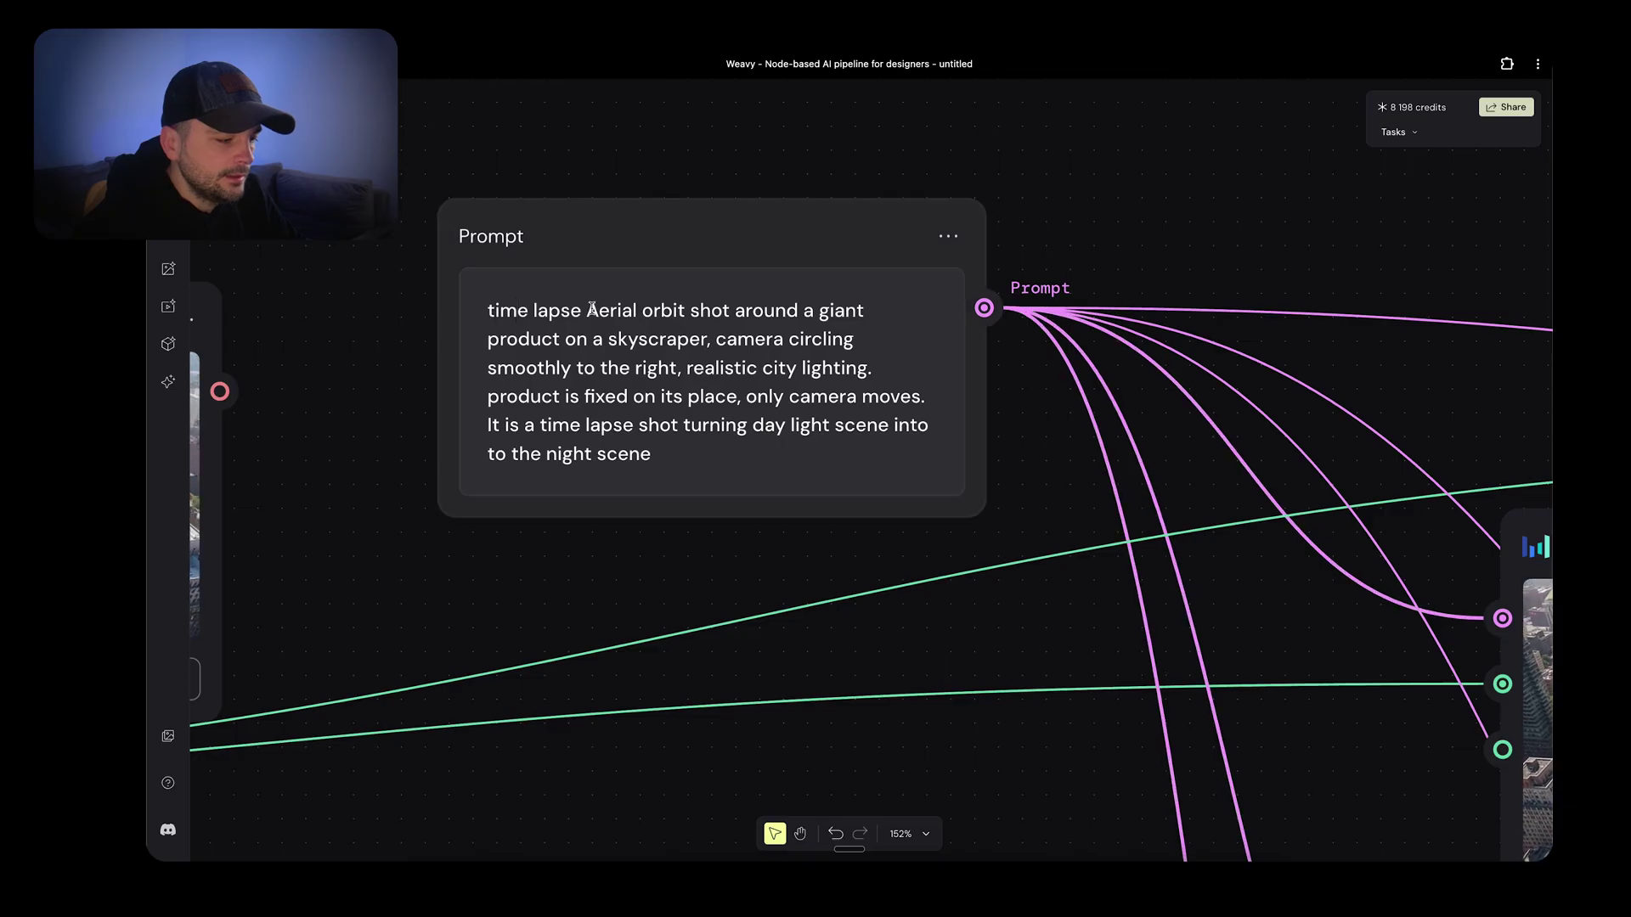
{"action": "left_click_drag", "start_coordinate": [587, 311], "coordinate": [475, 314]}
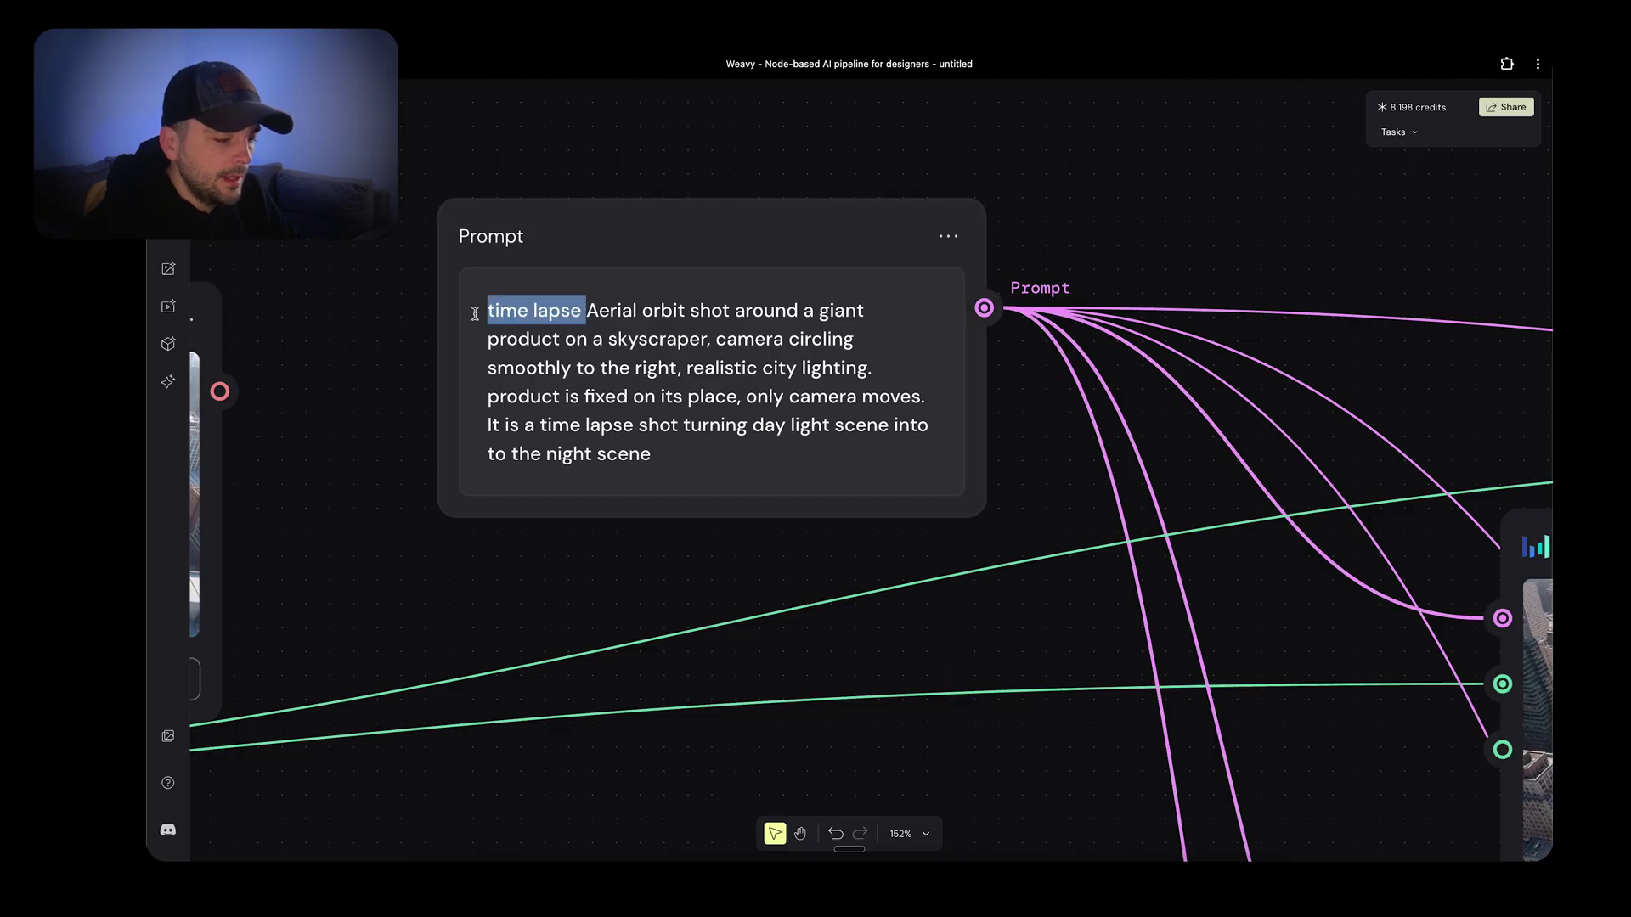
{"action": "left_click_drag", "start_coordinate": [540, 425], "coordinate": [632, 420]}
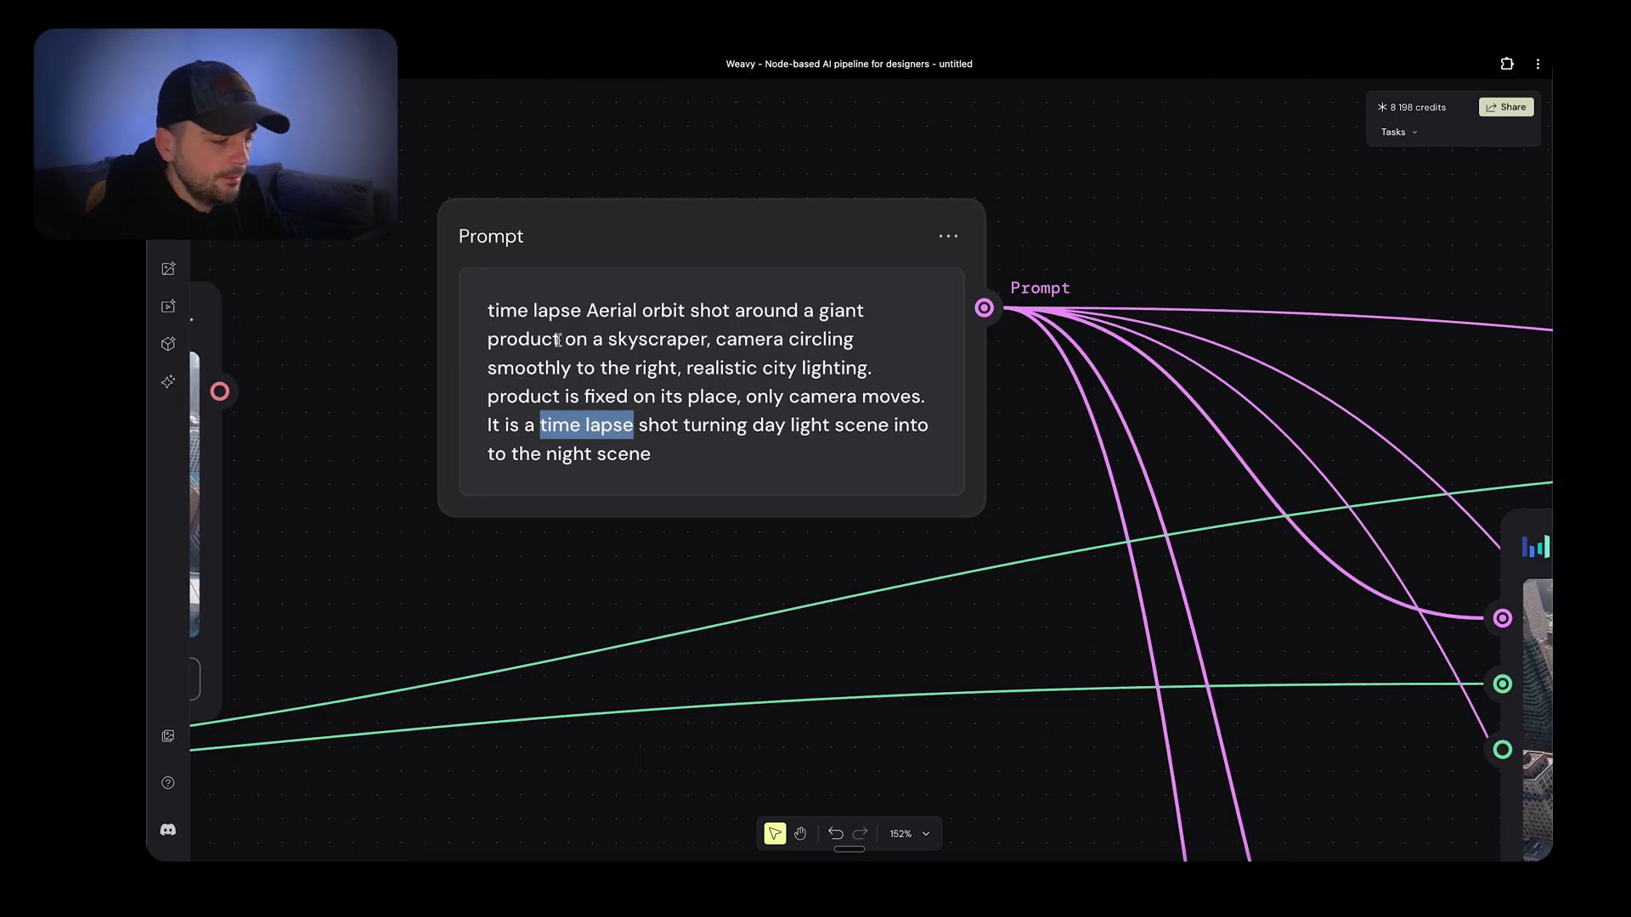
{"action": "left_click", "coordinate": [492, 422]}
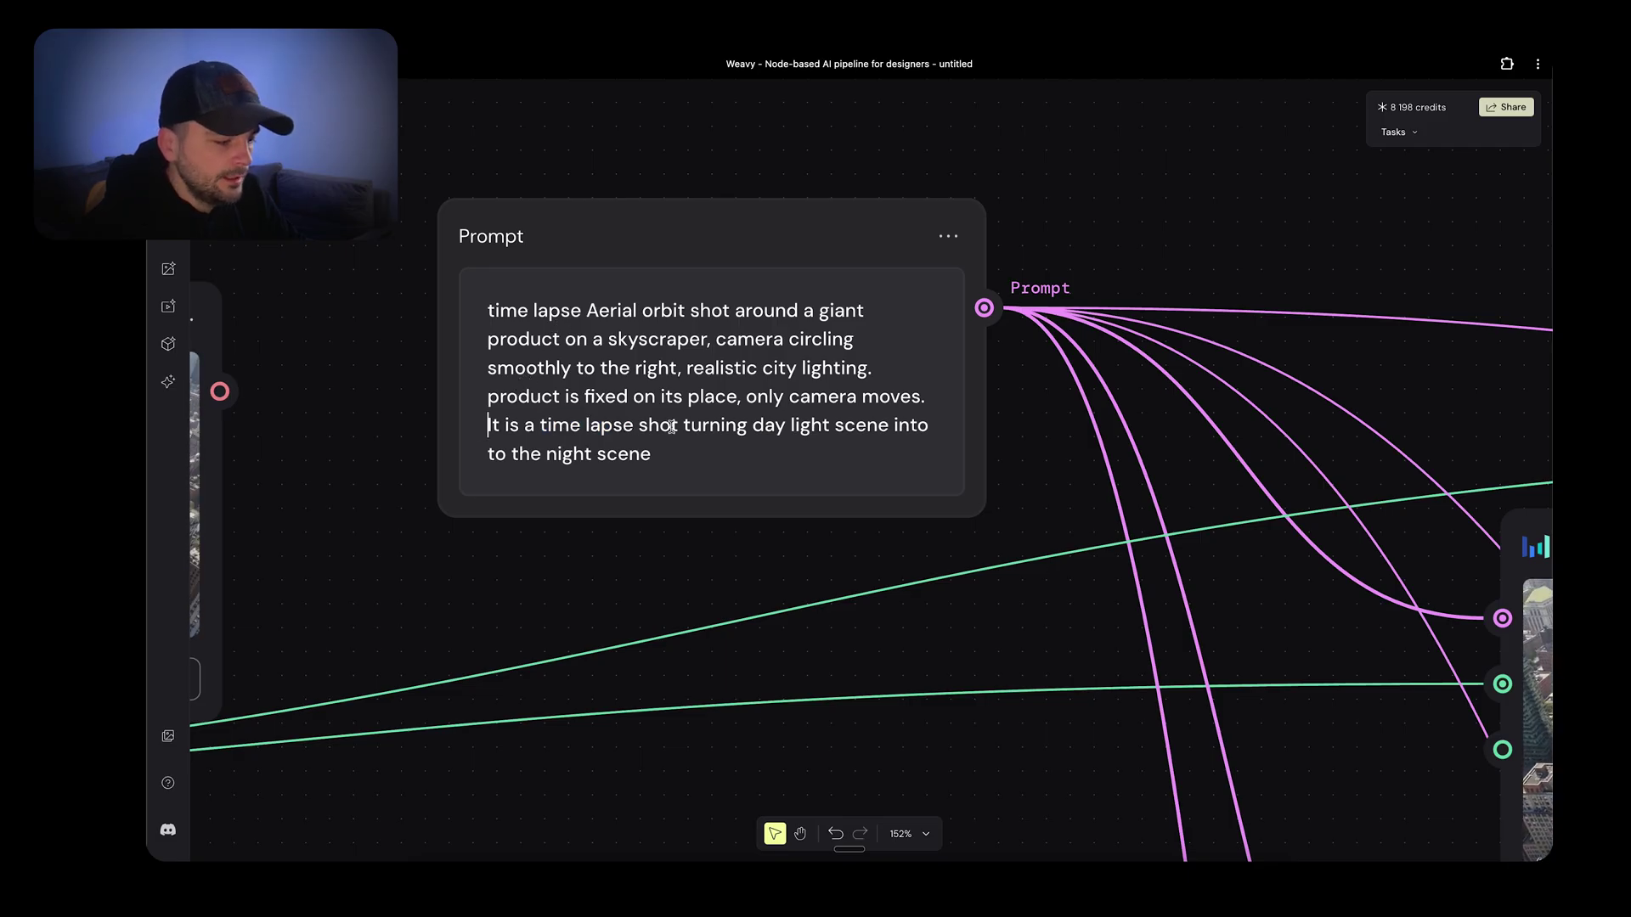
{"action": "left_click_drag", "start_coordinate": [635, 425], "coordinate": [911, 424]}
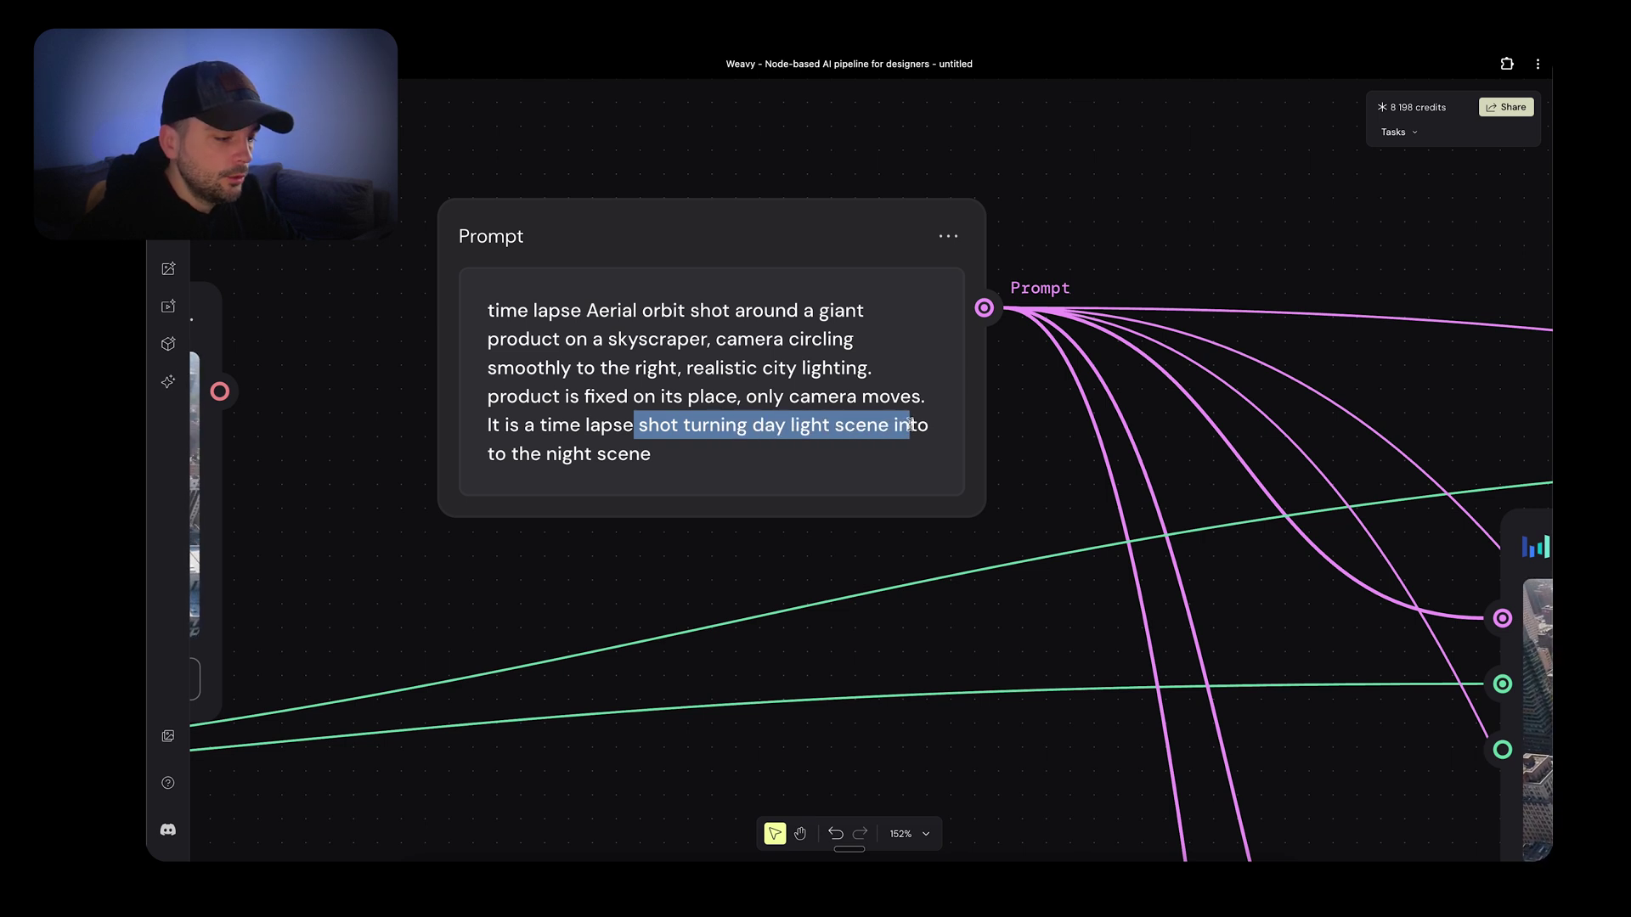
{"action": "left_click", "coordinate": [1024, 284]}
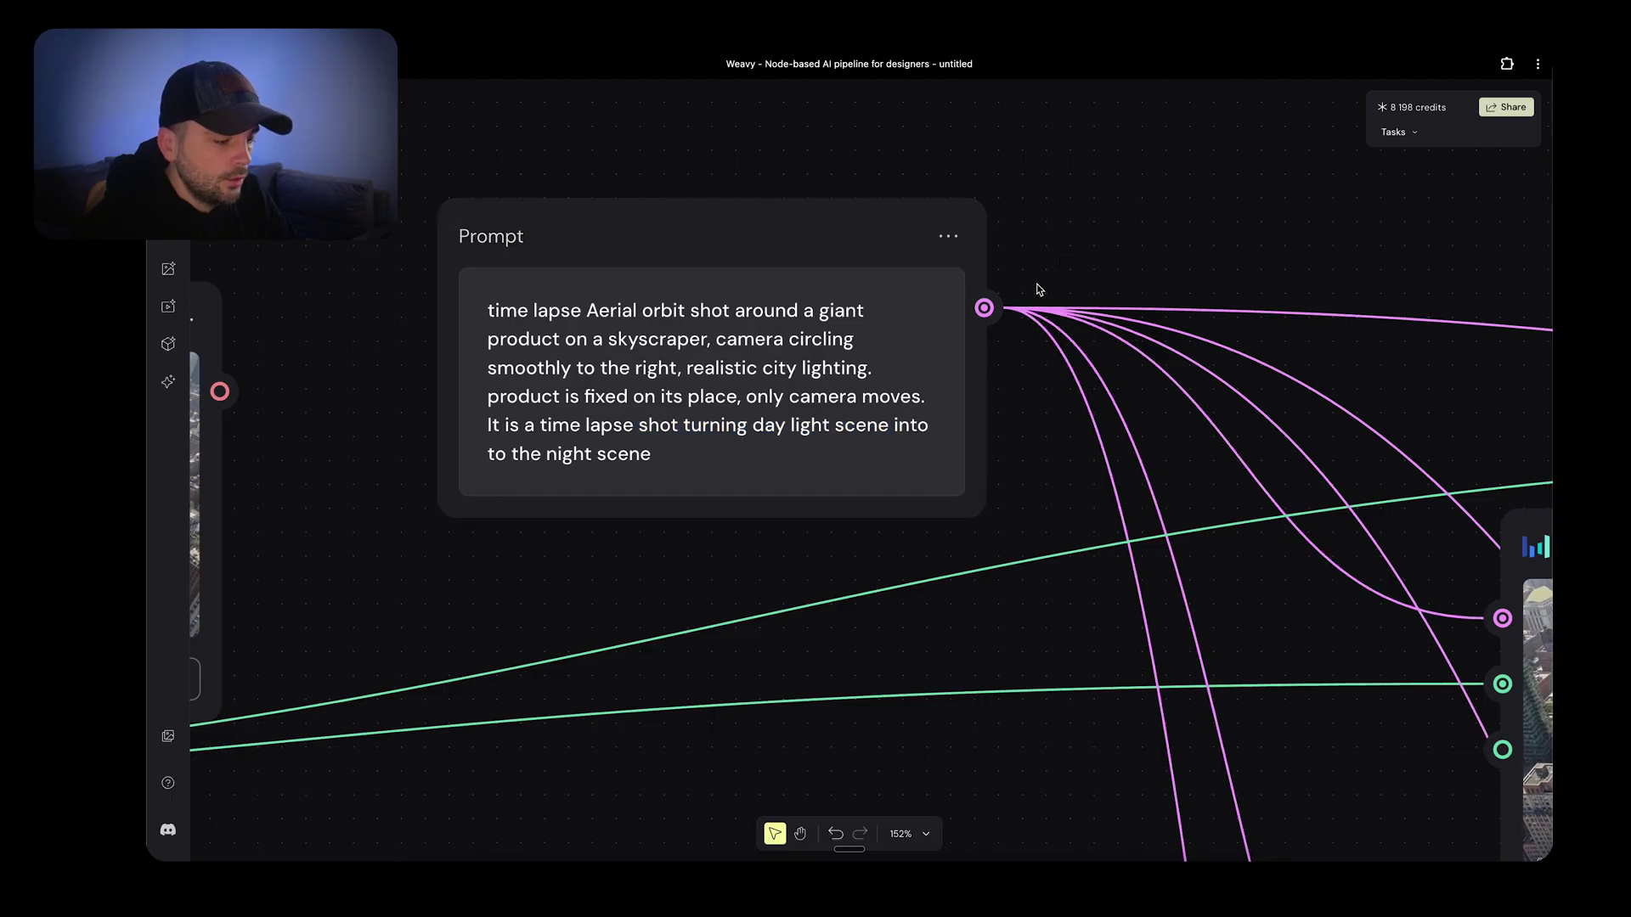
Play the time-lapse video in the first Veo 3.1 Image to Video node and mute its sound
{"action": "scroll", "coordinate": [1038, 289], "scroll_direction": "right", "scroll_amount": 15}
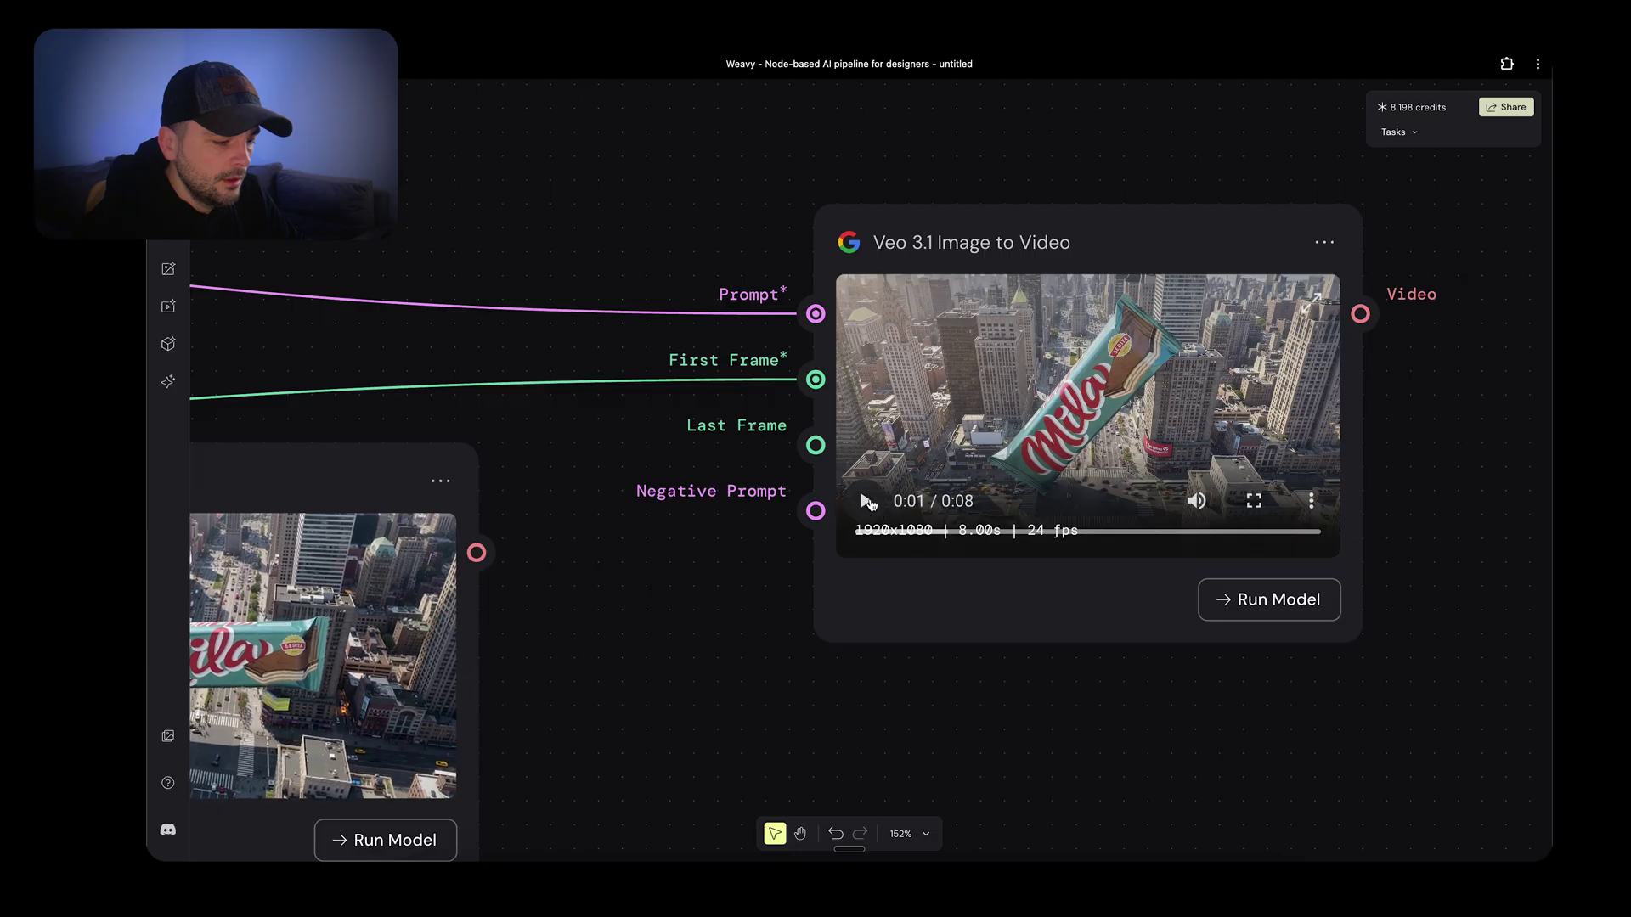
{"action": "left_click", "coordinate": [867, 503]}
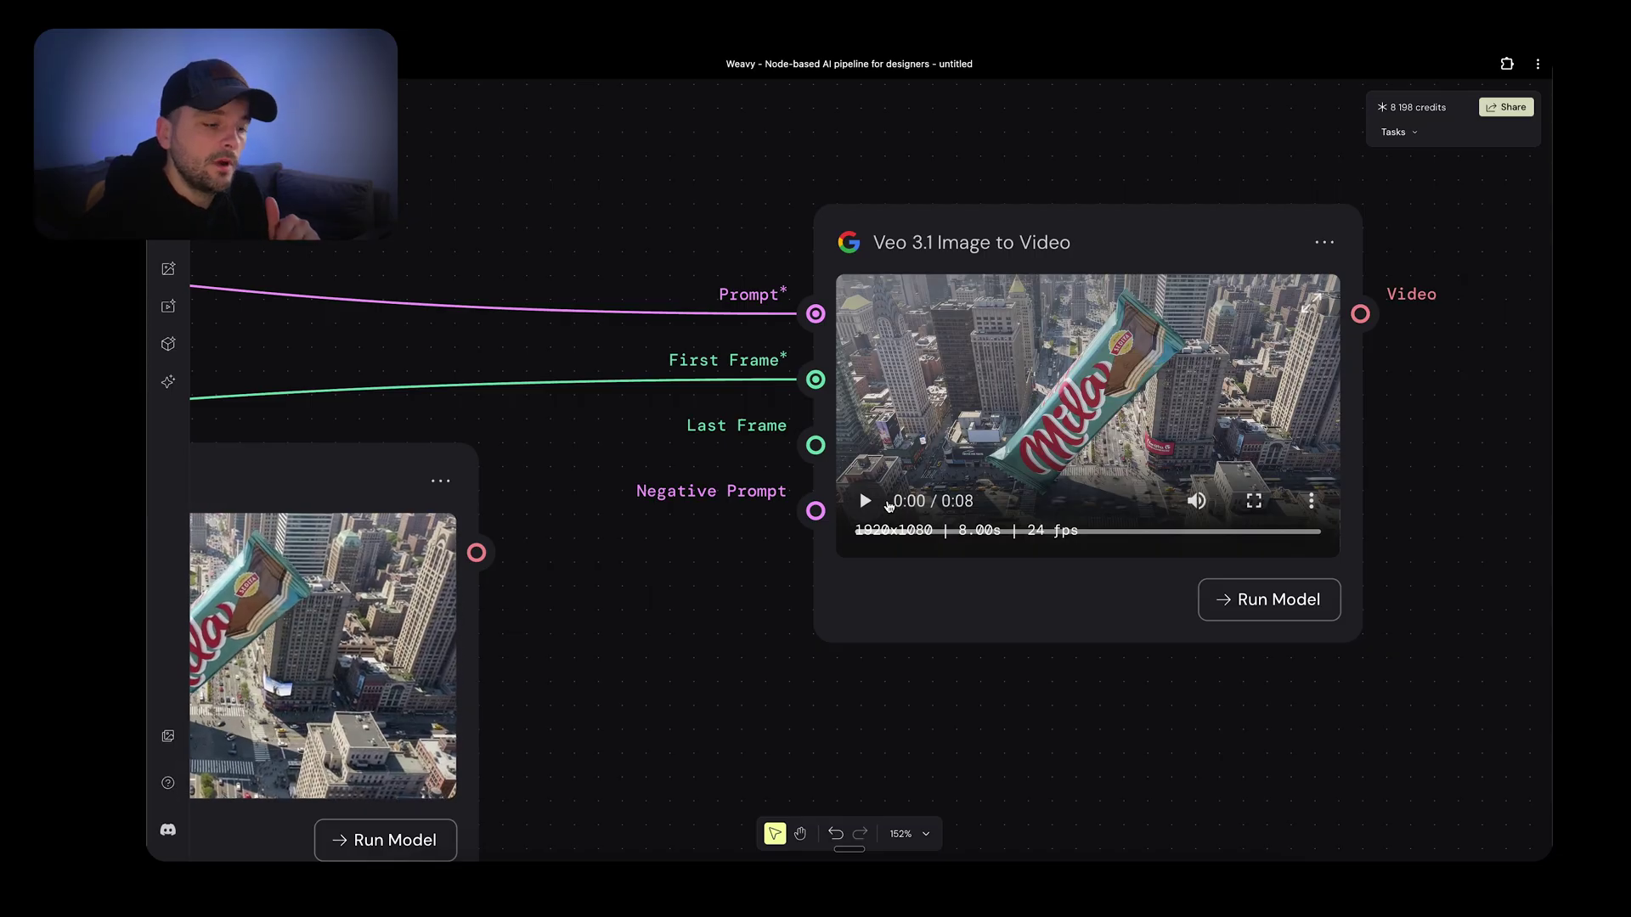
{"action": "left_click", "coordinate": [1199, 502]}
Play the time-lapse video in the second Veo 3.1 node, and preview the one in the third Veo 3.1 node
{"action": "scroll", "coordinate": [1205, 506], "scroll_direction": "down", "scroll_amount": 10}
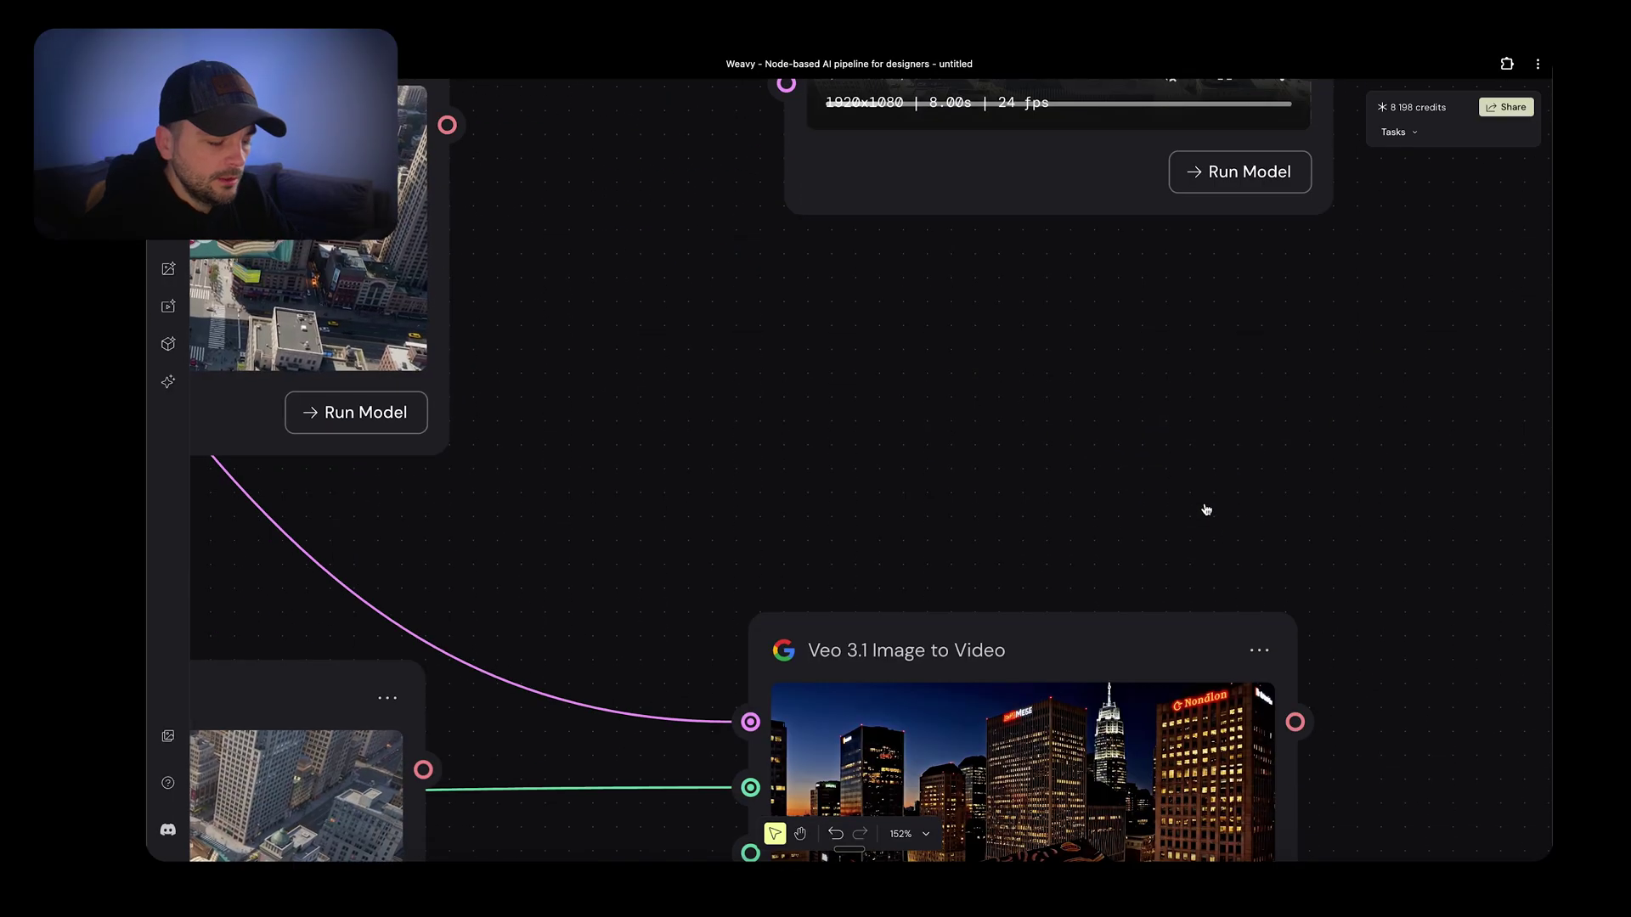
{"action": "left_click", "coordinate": [746, 514]}
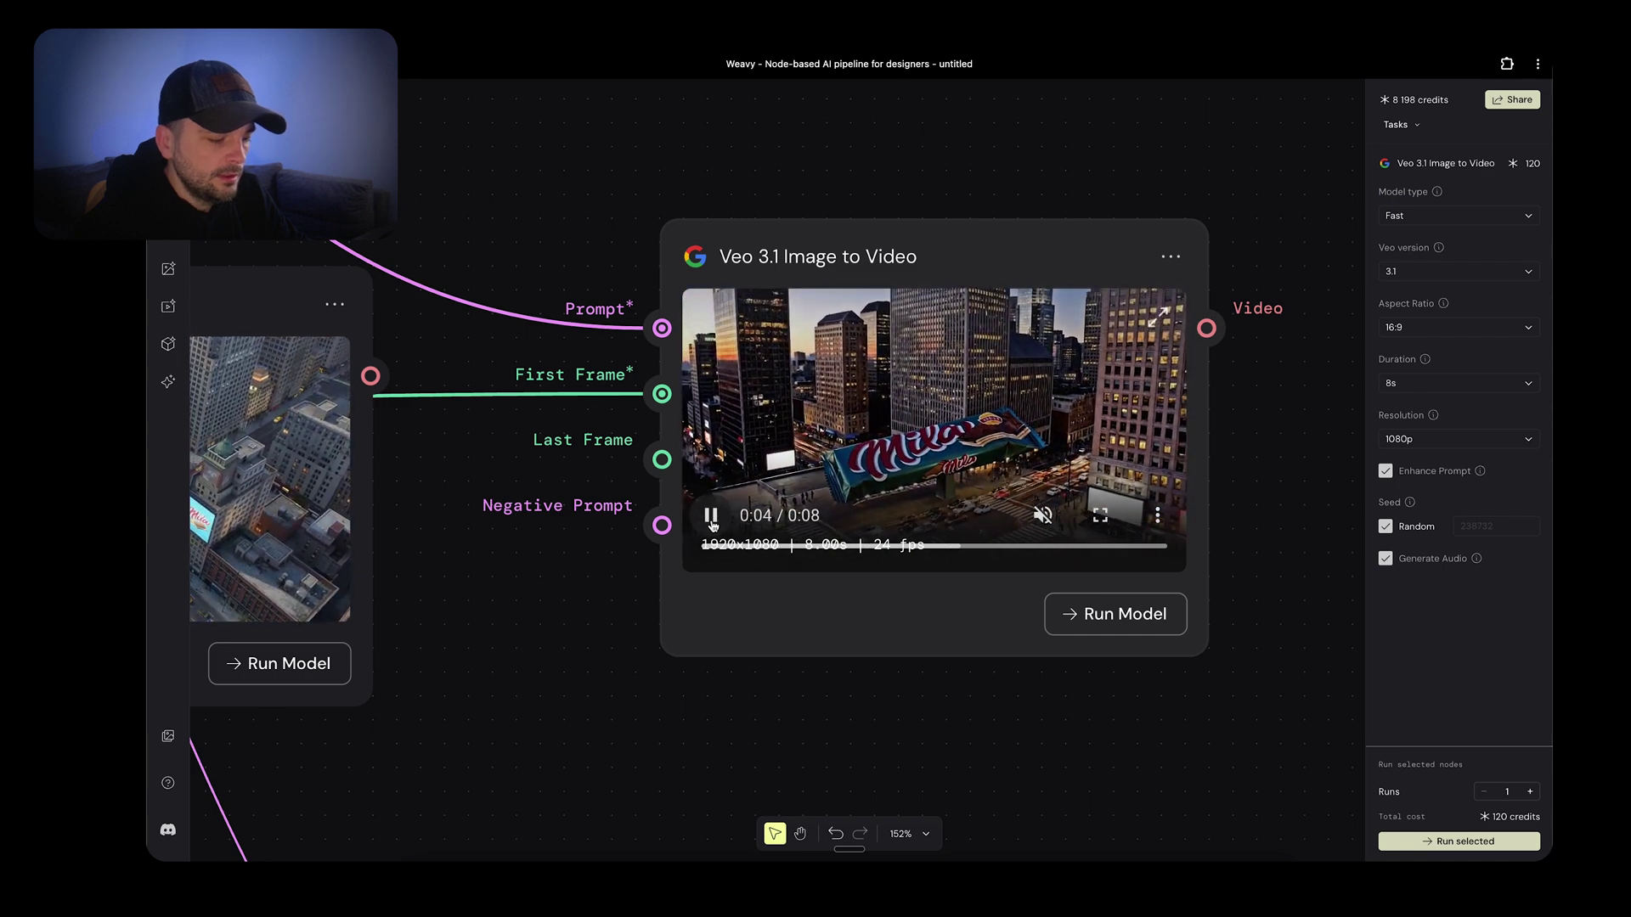
{"action": "scroll", "coordinate": [870, 438], "scroll_direction": "down", "scroll_amount": 1}
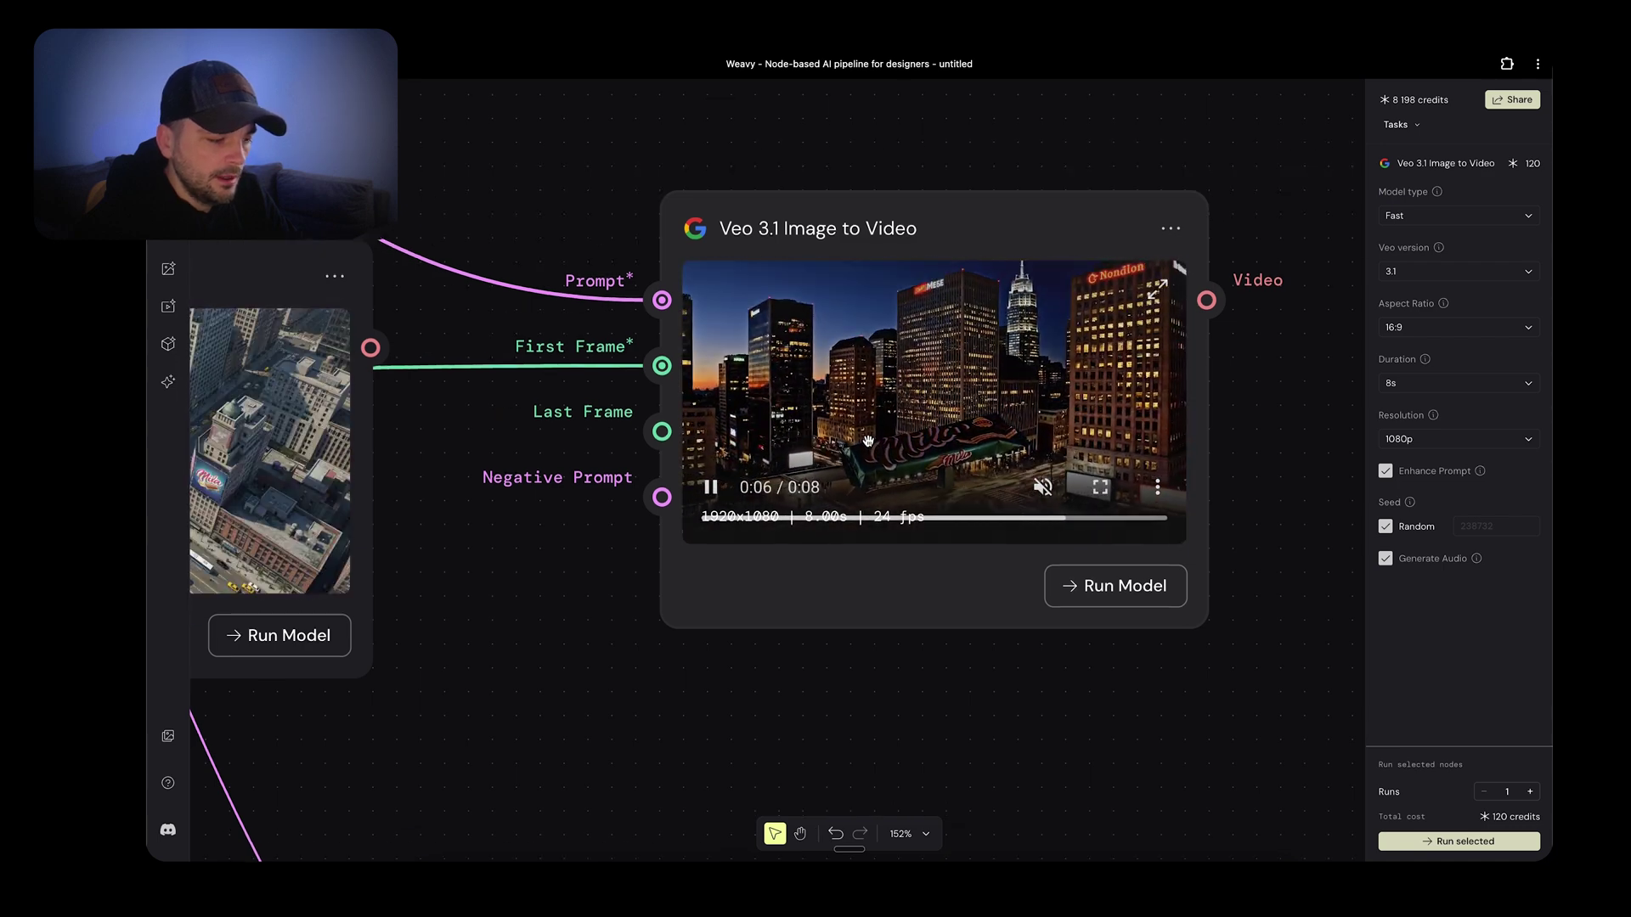
{"action": "scroll", "coordinate": [870, 438], "scroll_direction": "up", "scroll_amount": 10}
{"action": "scroll", "coordinate": [870, 446], "scroll_direction": "down", "scroll_amount": 9}
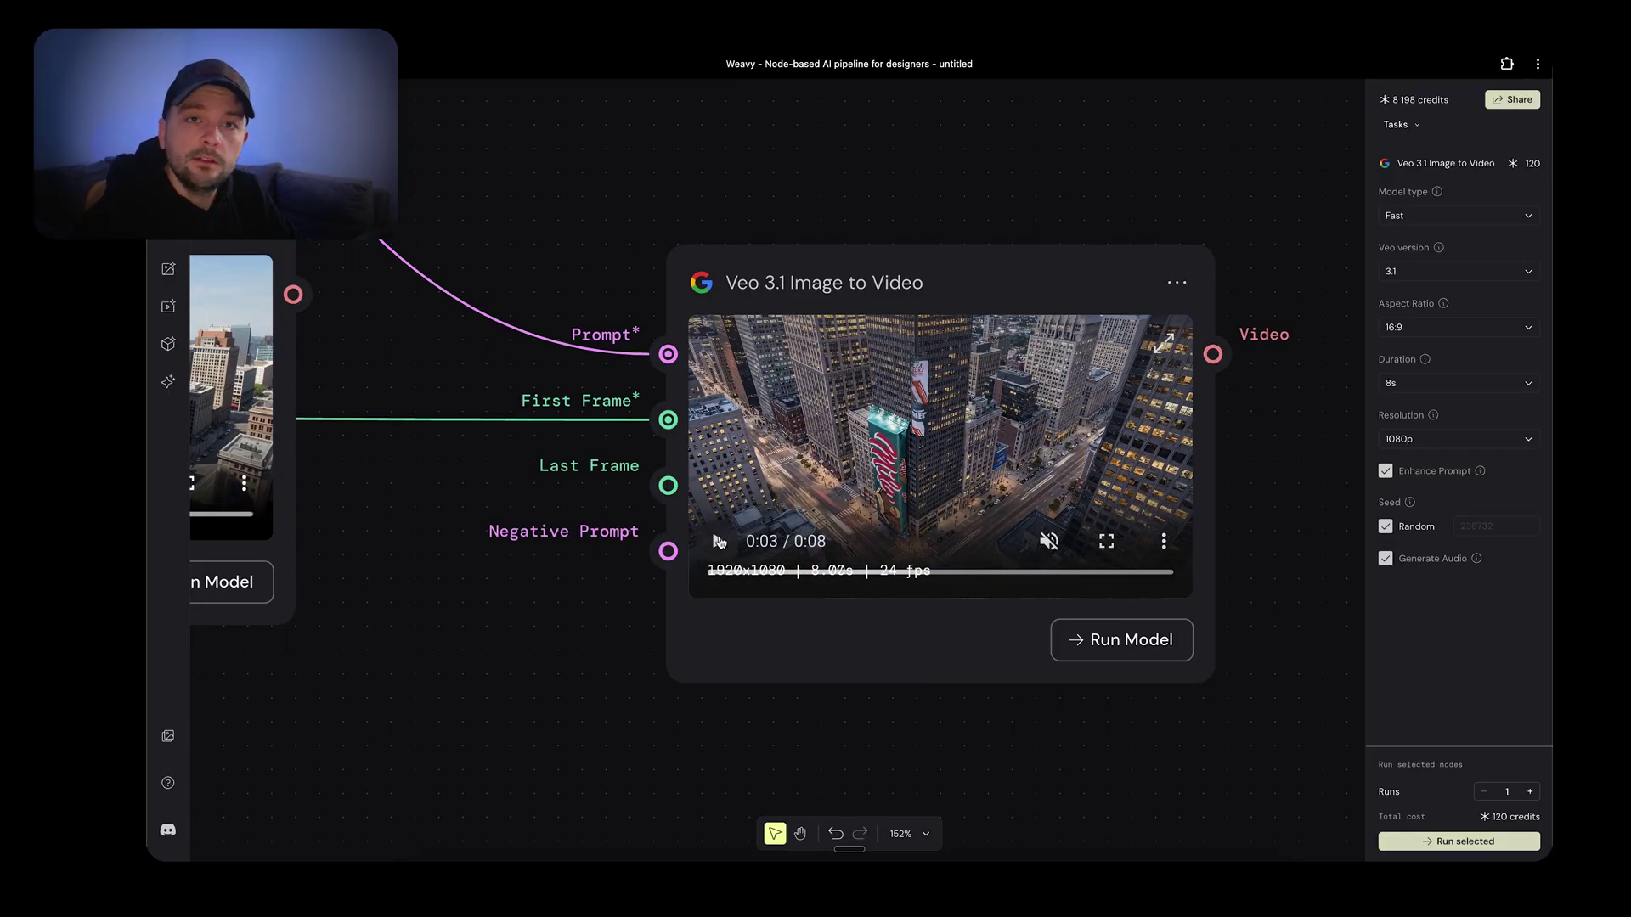
Play the orbit video in the Seedance V1.0 node of the Margot chocolate bar workflow, pausing it partway
{"action": "key", "text": "shift+1"}
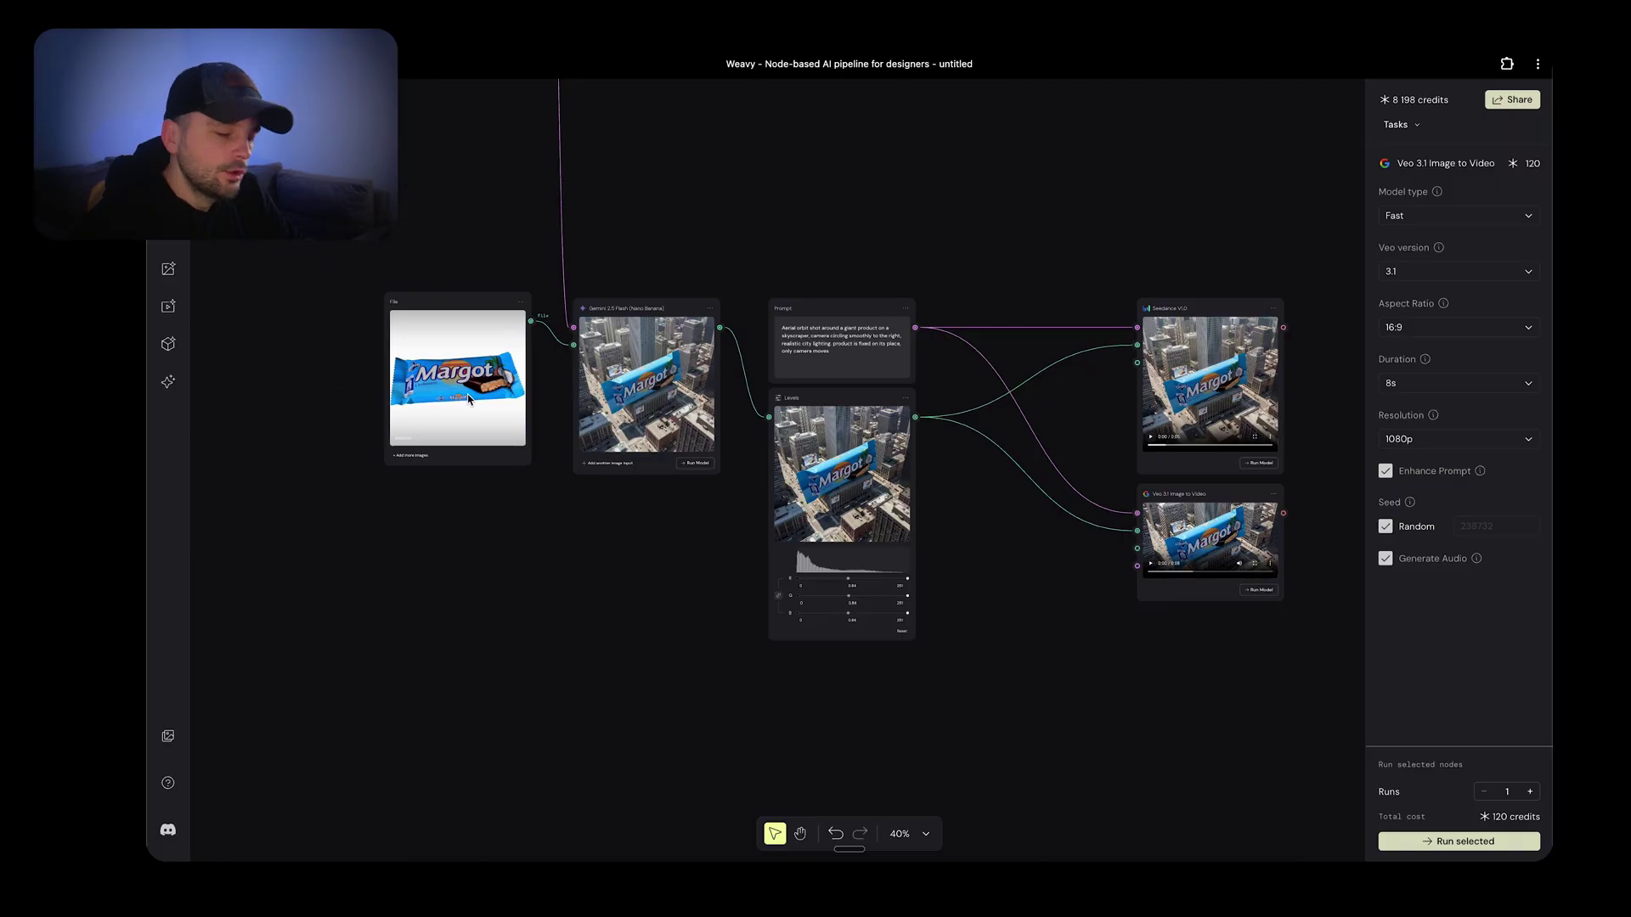
{"action": "scroll", "coordinate": [688, 401], "scroll_direction": "up", "scroll_amount": 5}
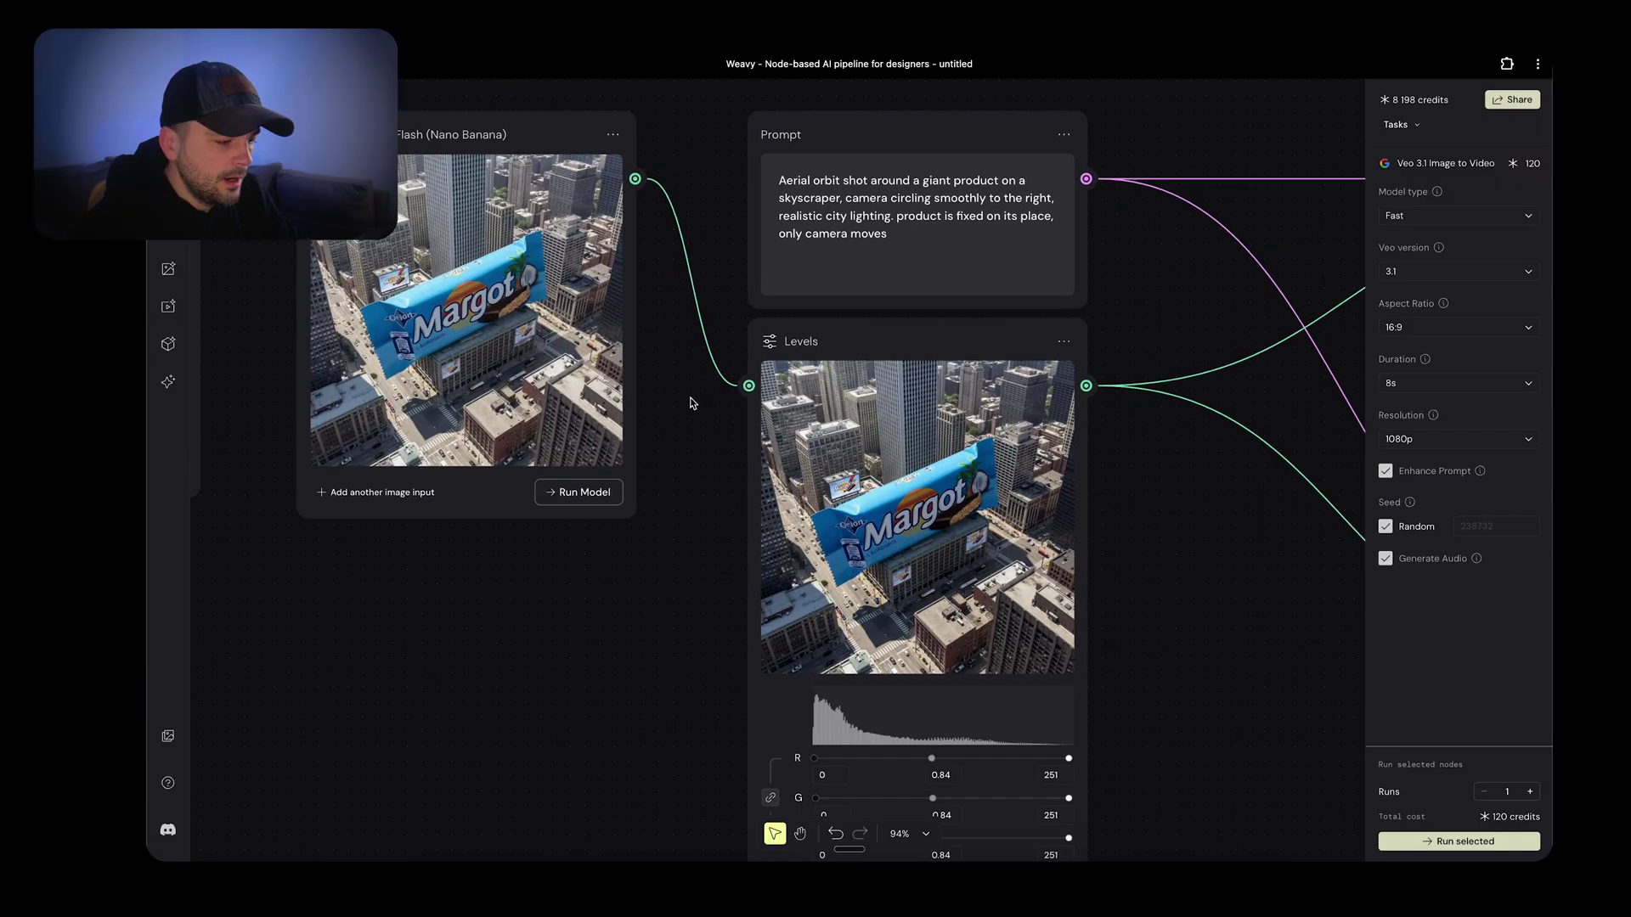
{"action": "scroll", "coordinate": [690, 401], "scroll_direction": "left", "scroll_amount": 3}
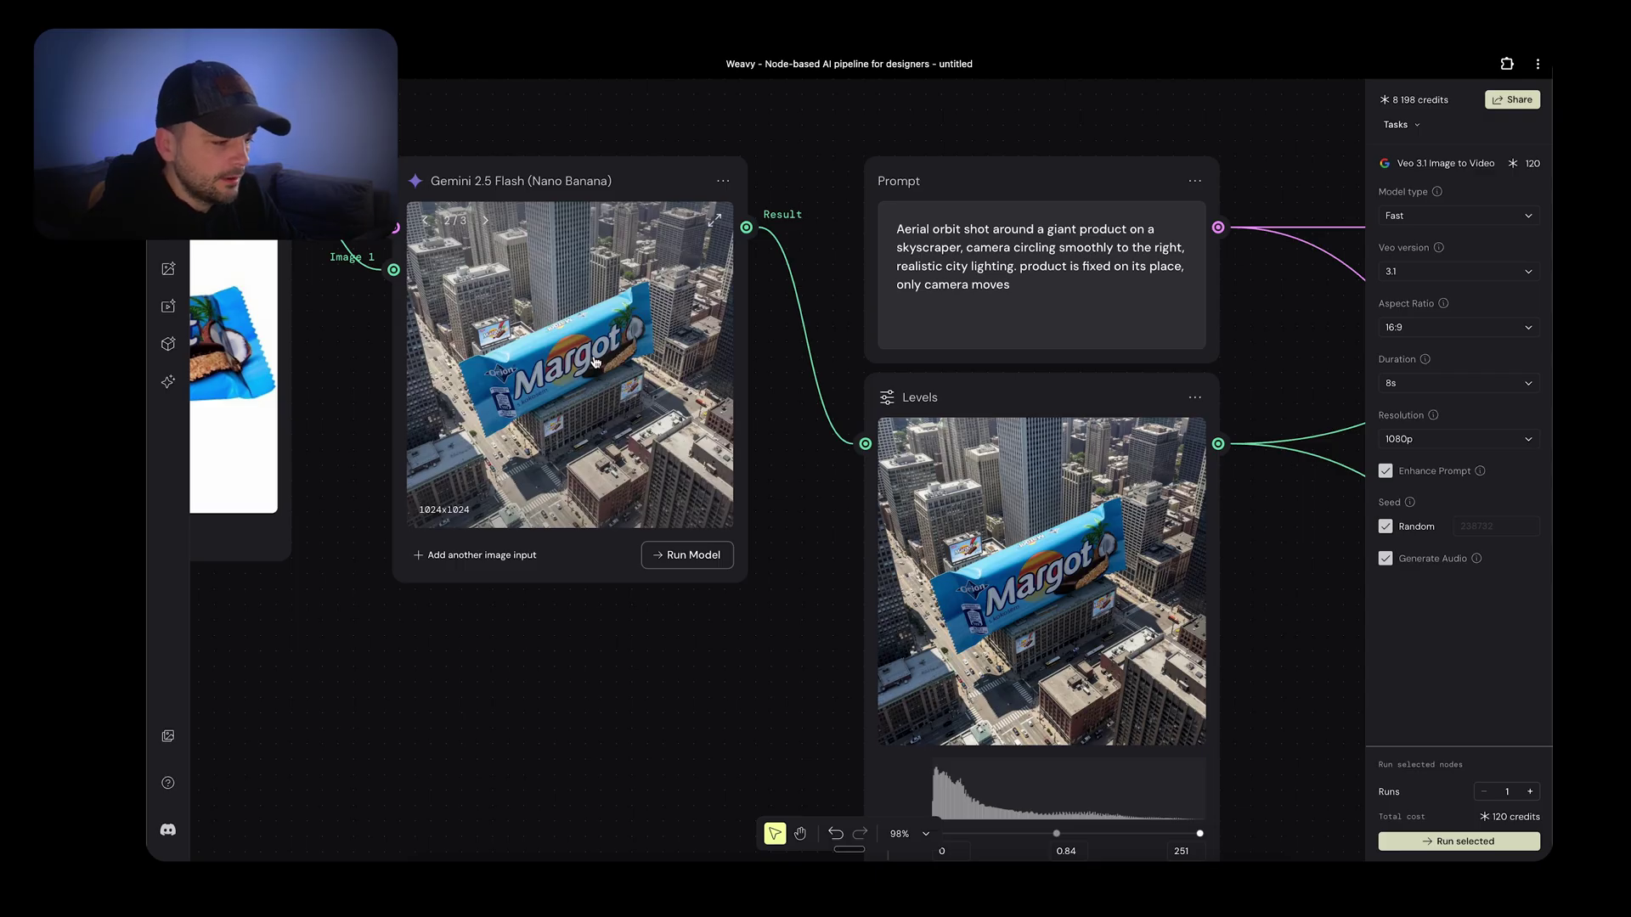
{"action": "scroll", "coordinate": [596, 362], "scroll_direction": "right", "scroll_amount": 8}
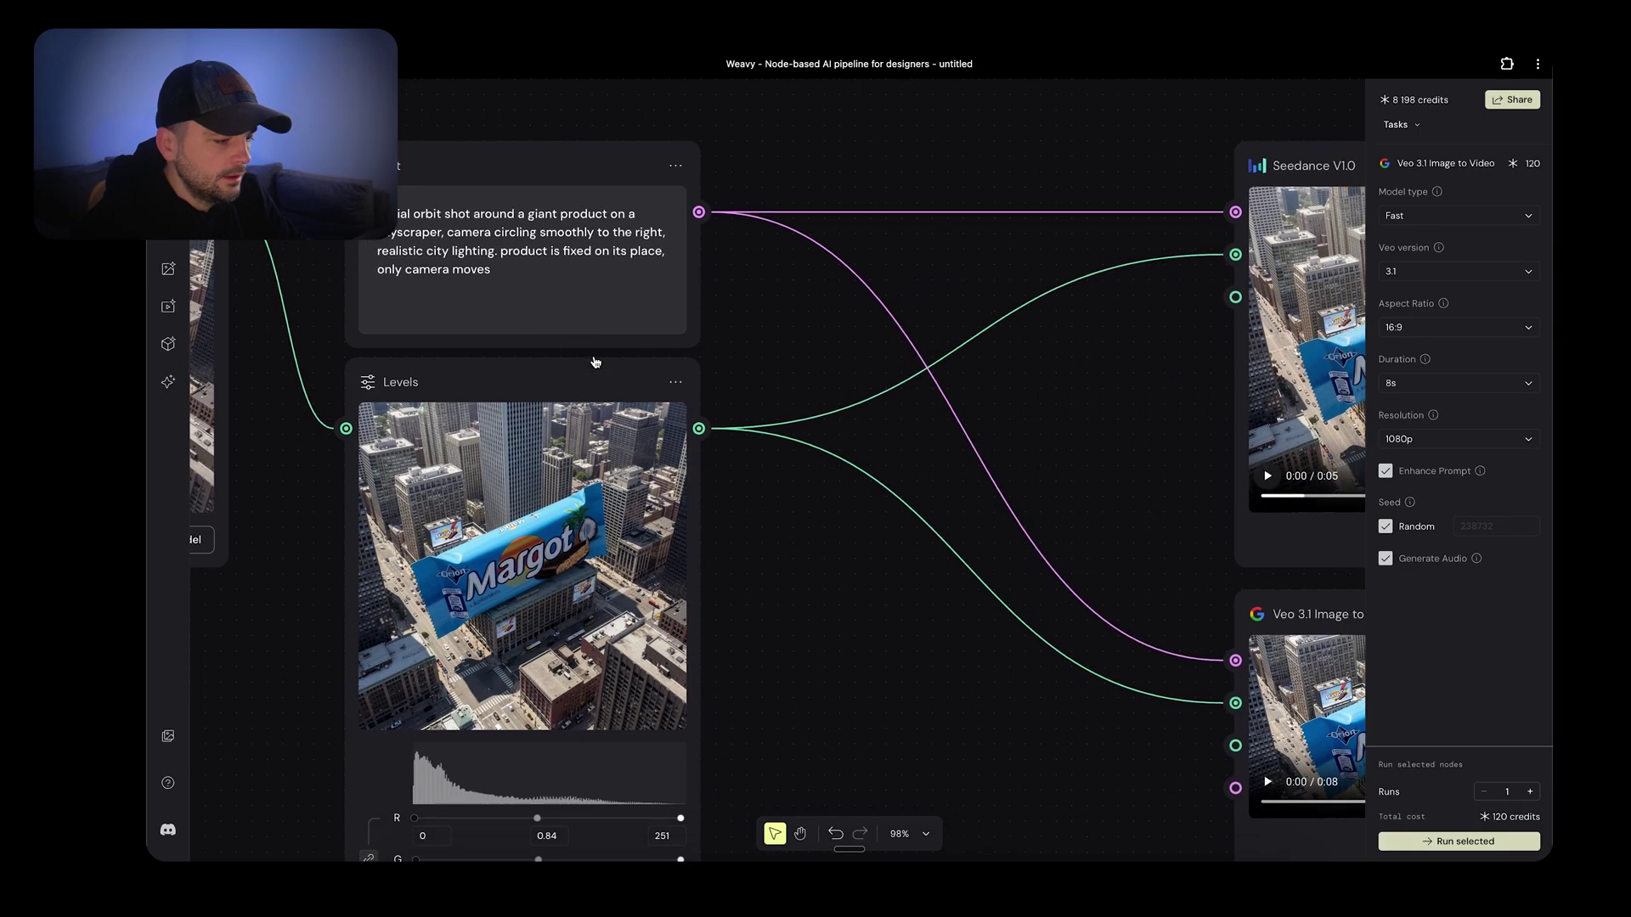
{"action": "scroll", "coordinate": [596, 361], "scroll_direction": "right", "scroll_amount": 10}
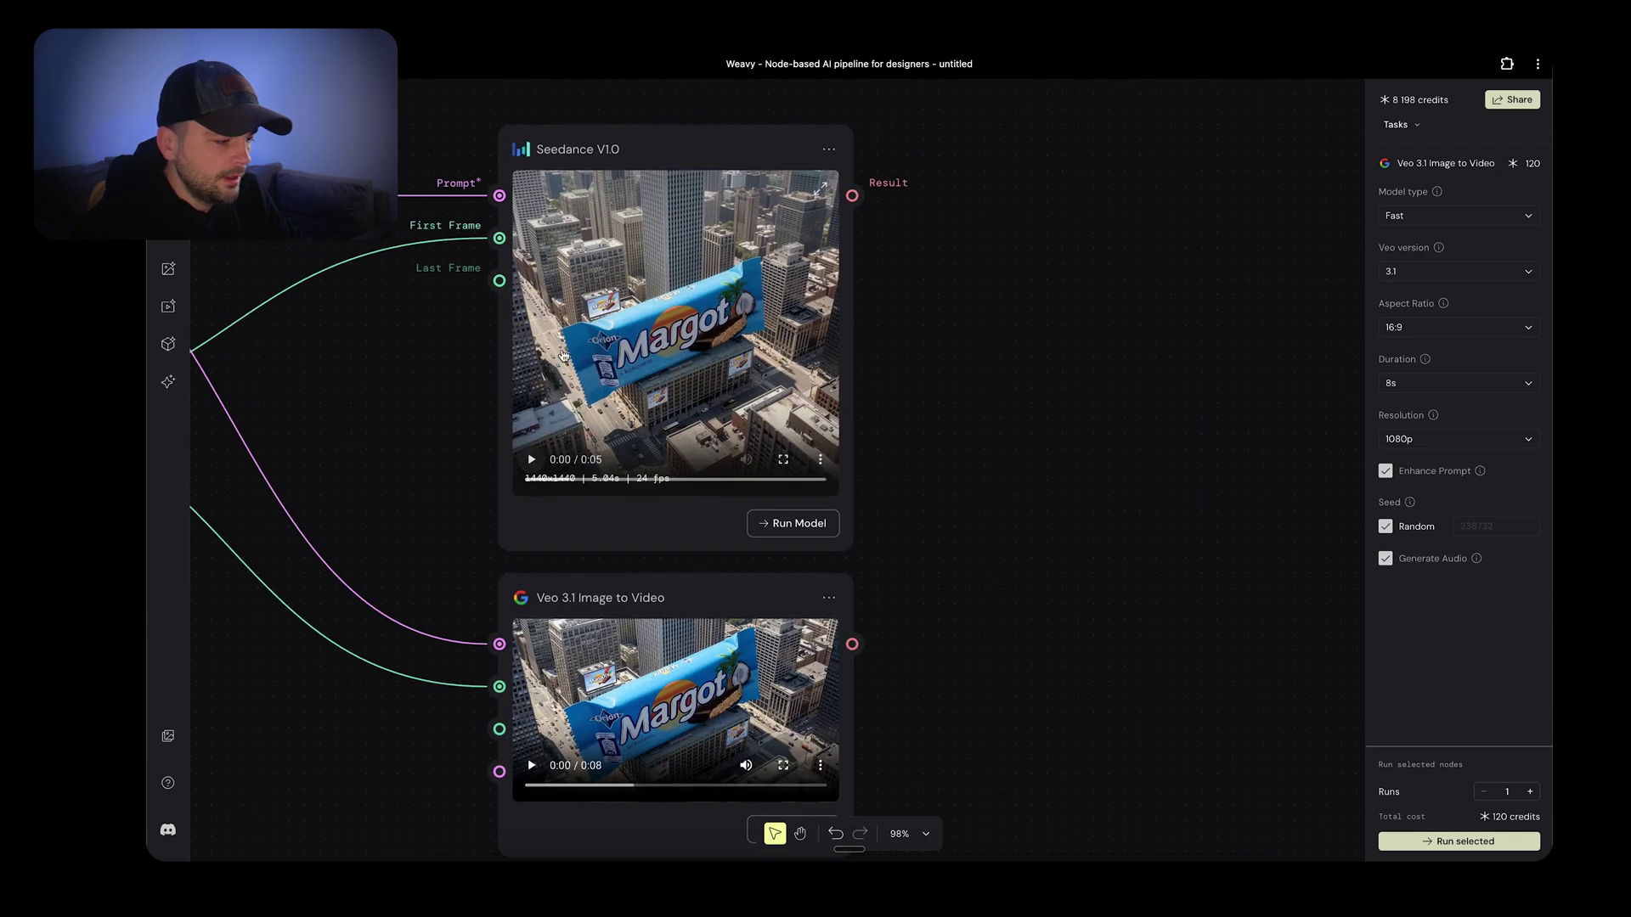
{"action": "left_click", "coordinate": [531, 459]}
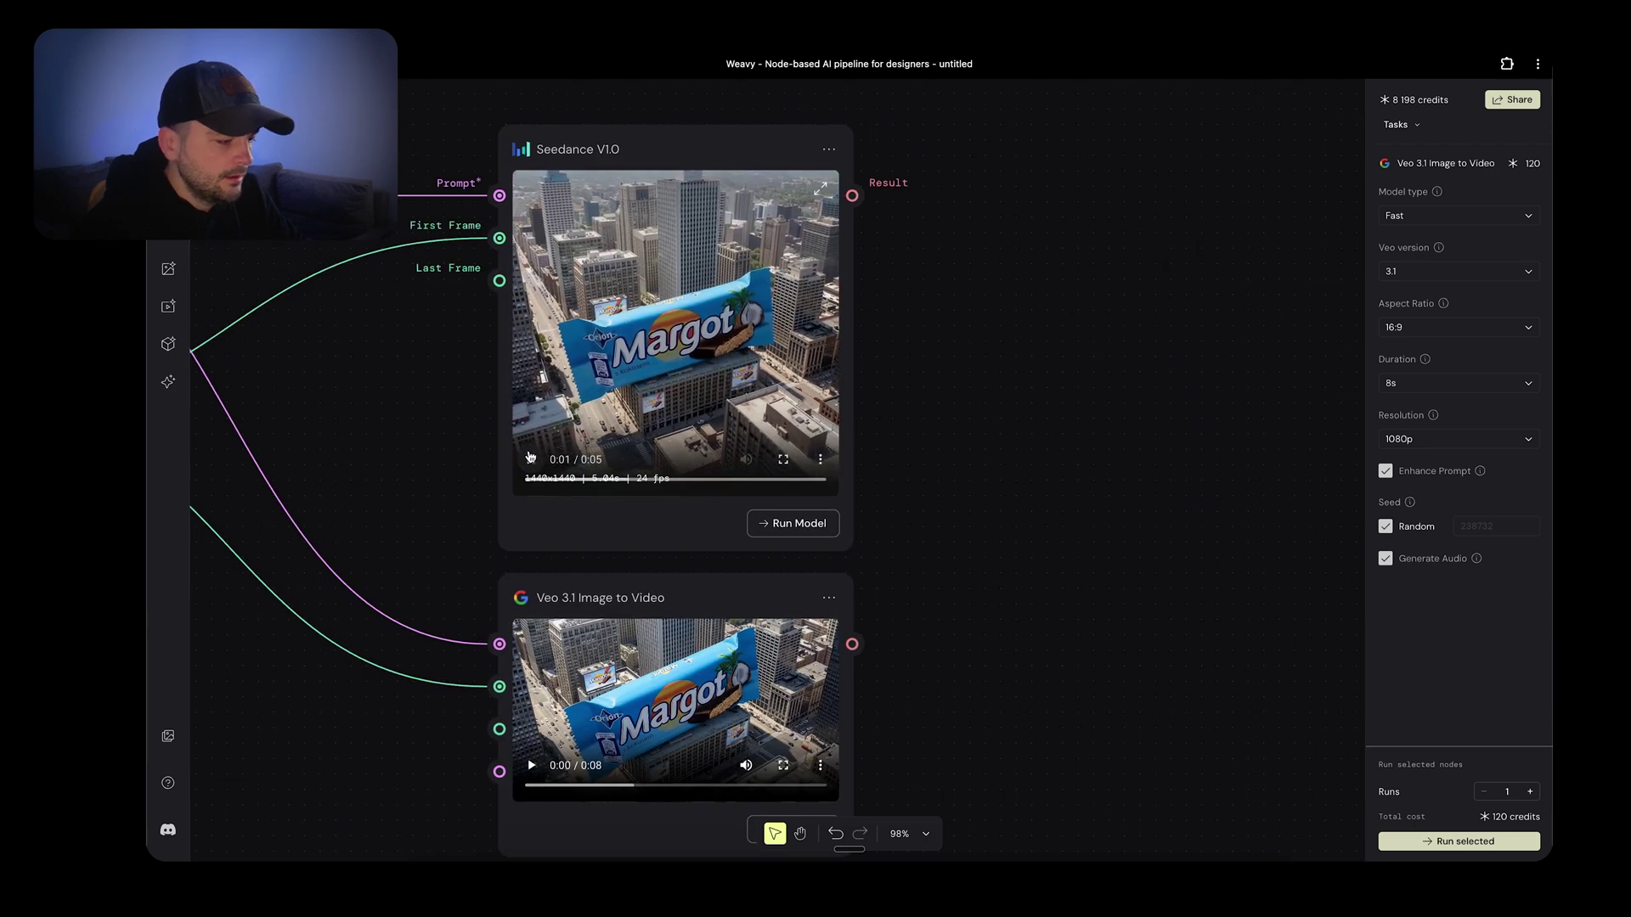
{"action": "left_click", "coordinate": [546, 443]}
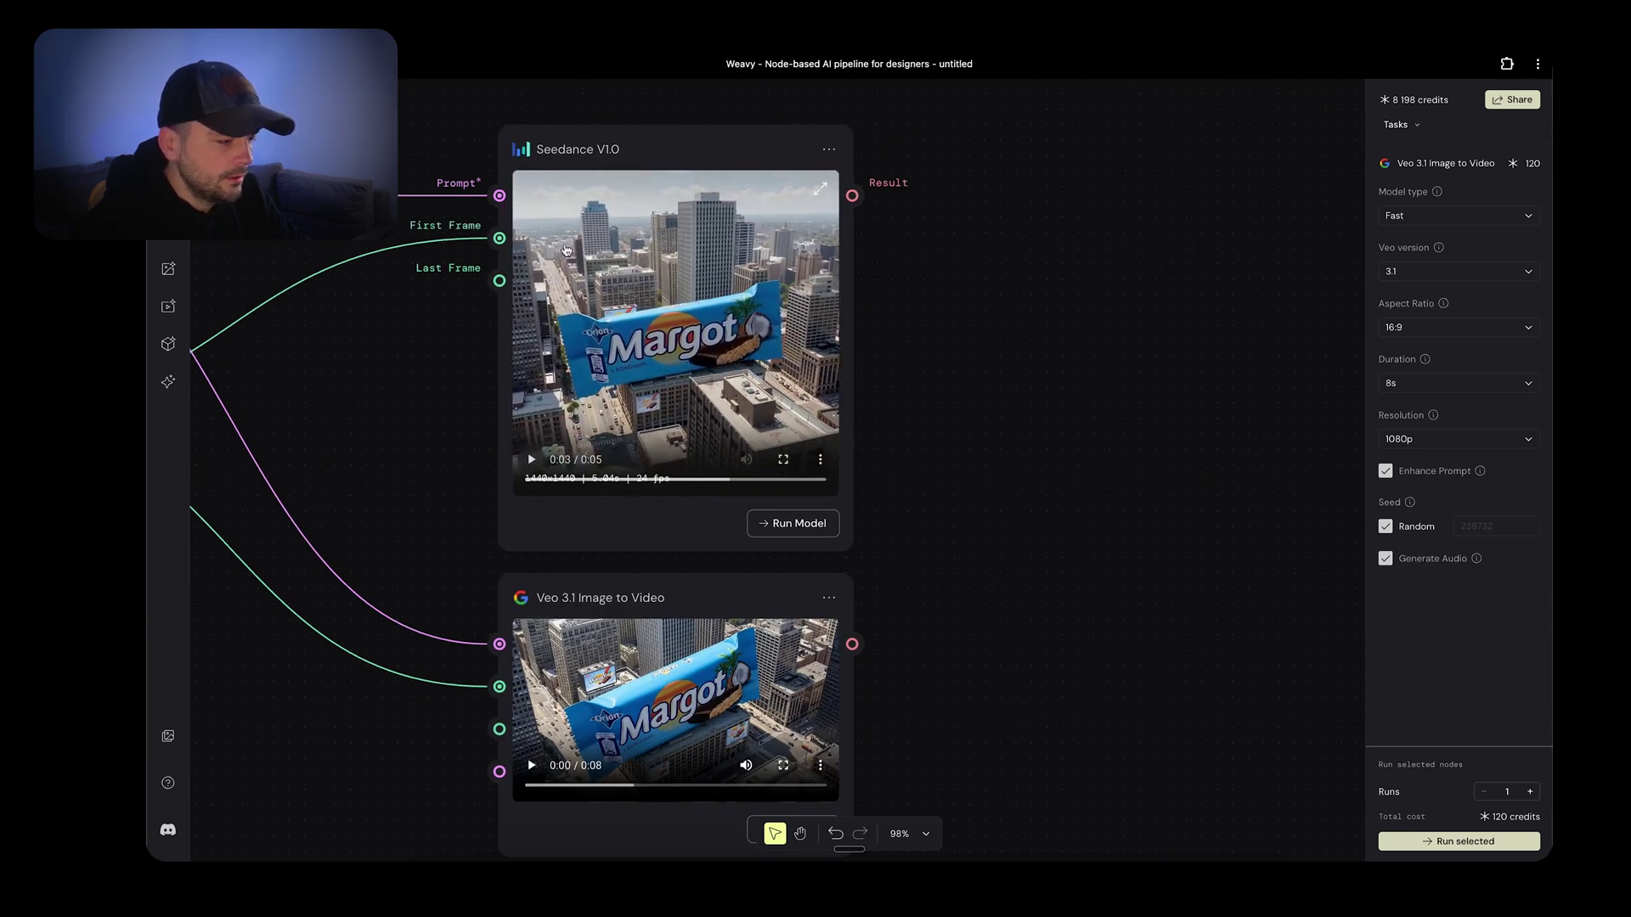
Mute and play the orbit video in the Margot workflow's Veo 3.1 Image to Video node
{"action": "scroll", "coordinate": [572, 393], "scroll_direction": "down", "scroll_amount": 1}
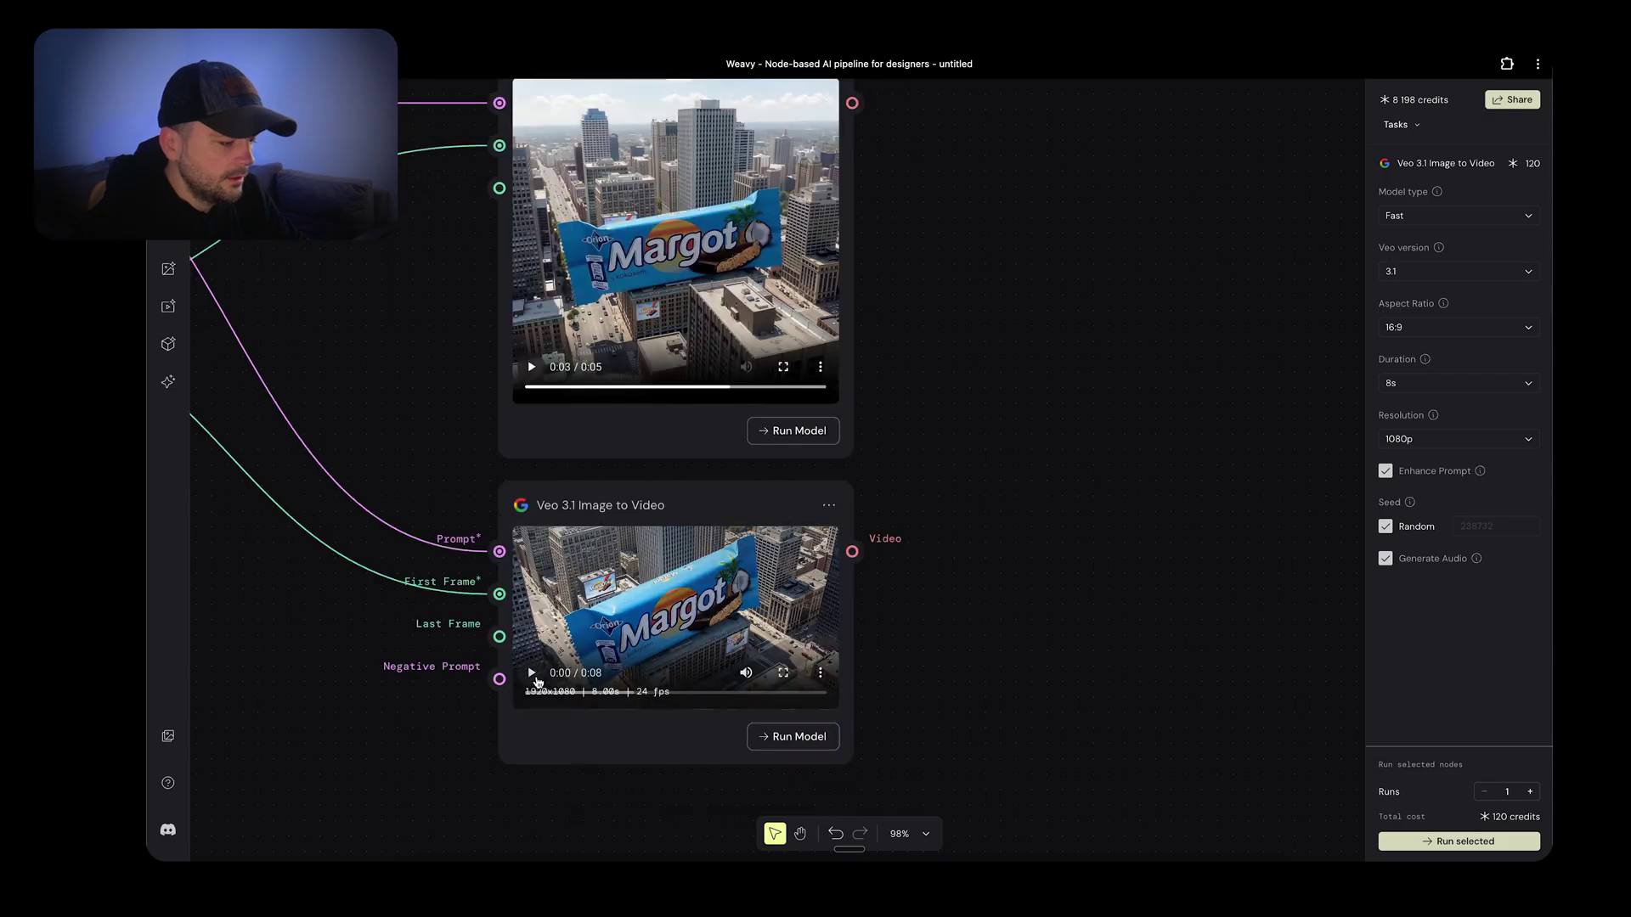
{"action": "left_click", "coordinate": [742, 676]}
{"action": "left_click", "coordinate": [529, 674]}
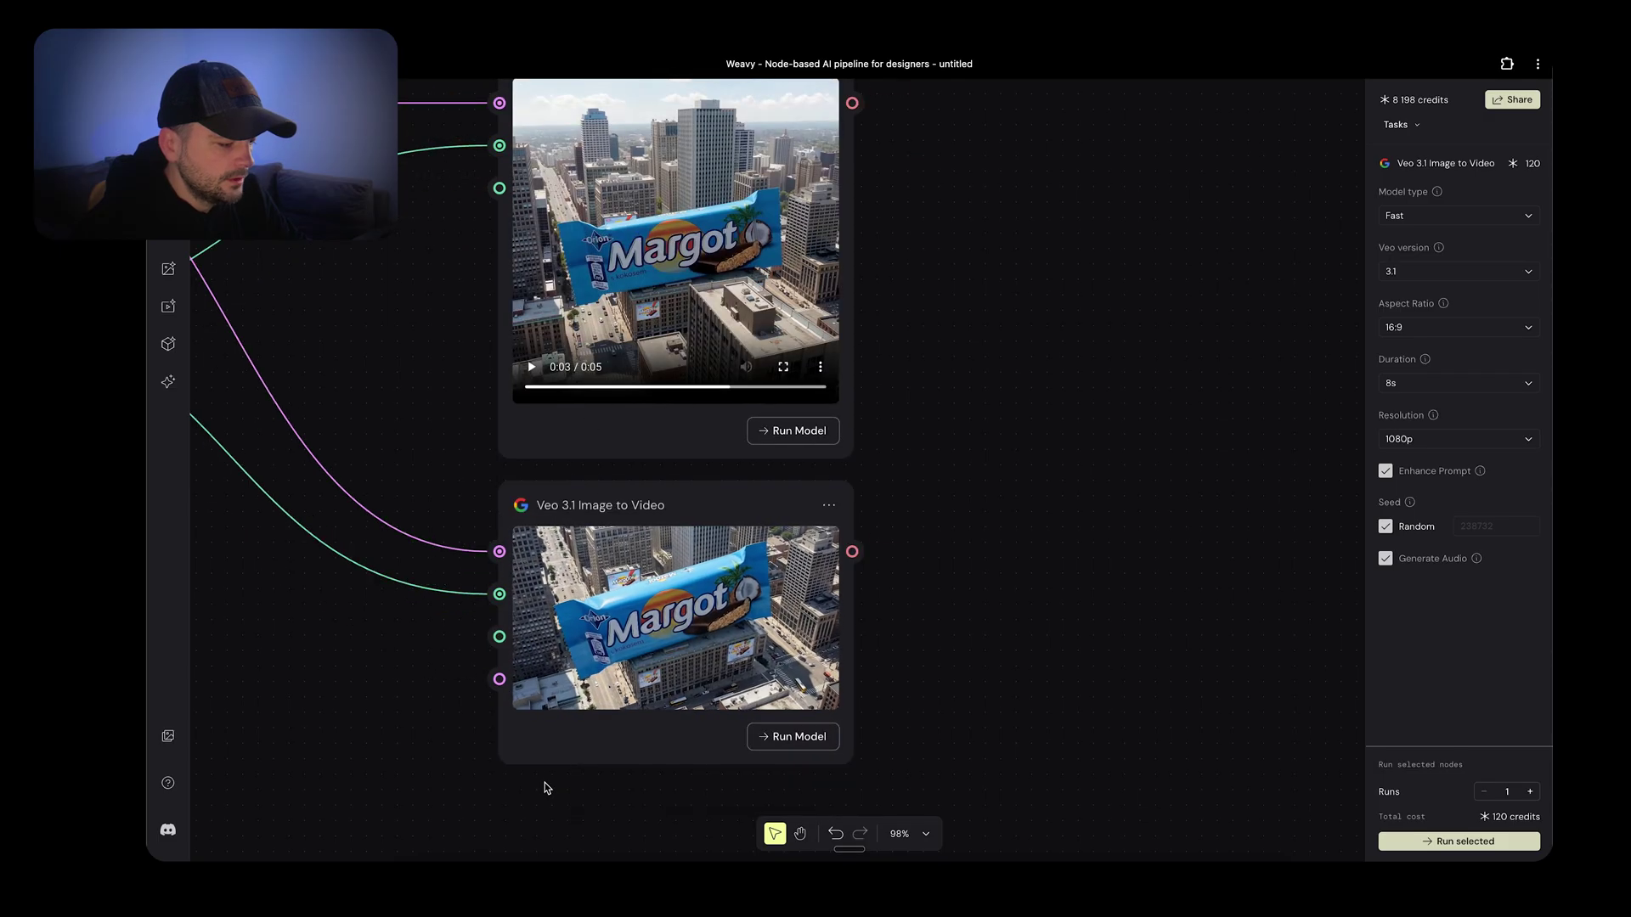
Copy the Lay's Salted chips bag image from the browser, paste it onto the Weavy canvas and place it below the Margot file node
{"action": "scroll", "coordinate": [535, 688], "scroll_direction": "down", "scroll_amount": 5}
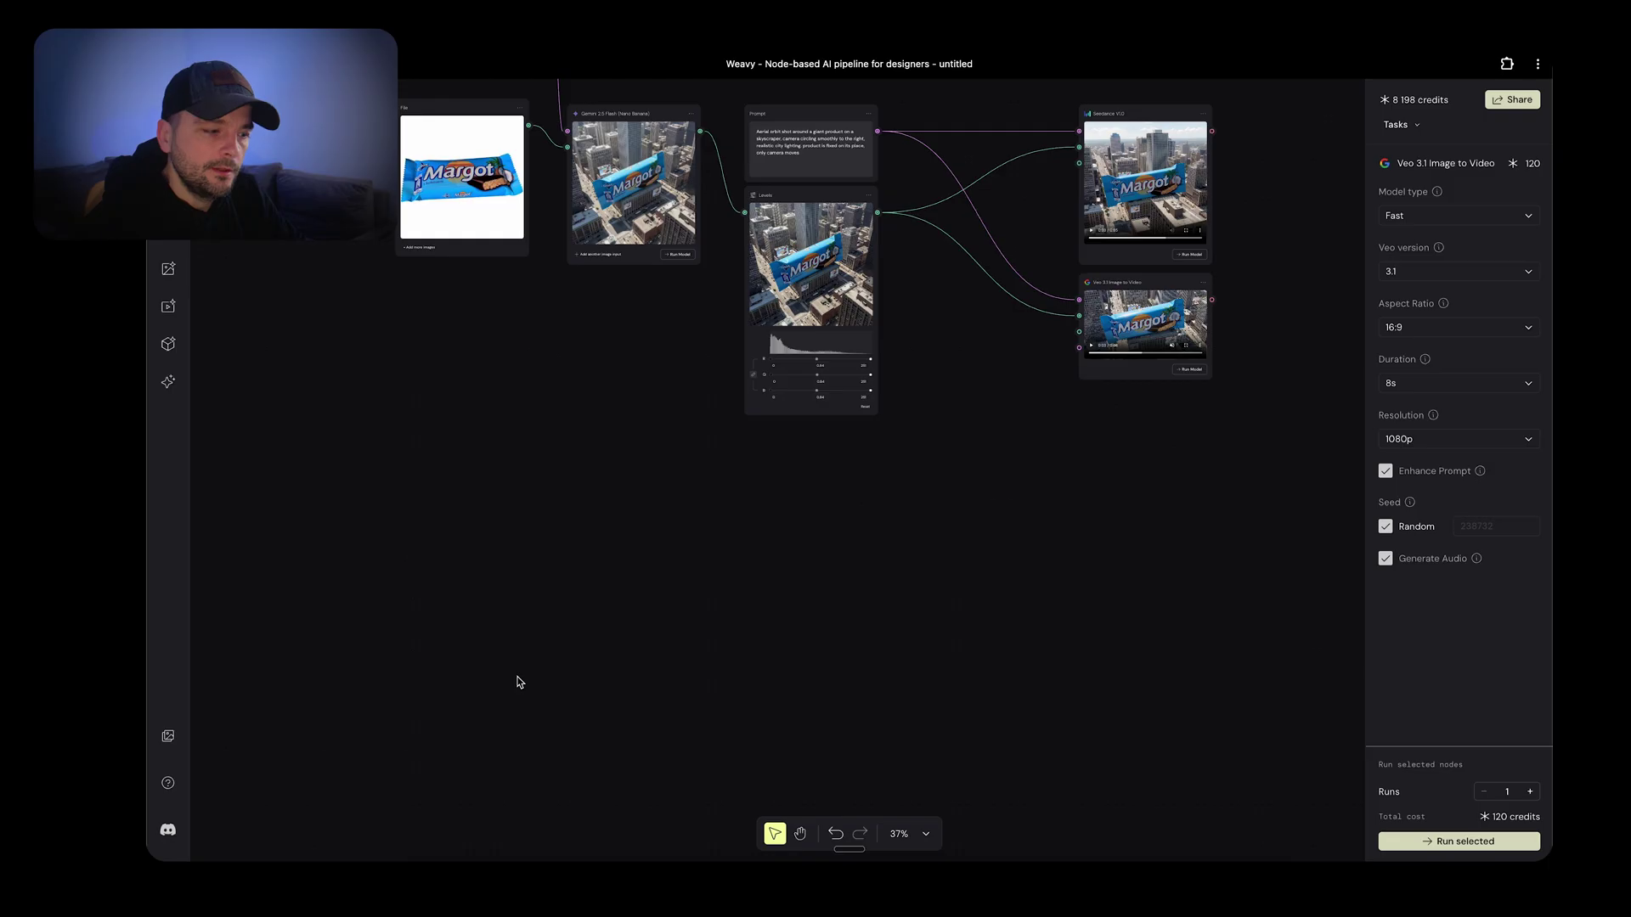
{"action": "key", "text": "super+Tab"}
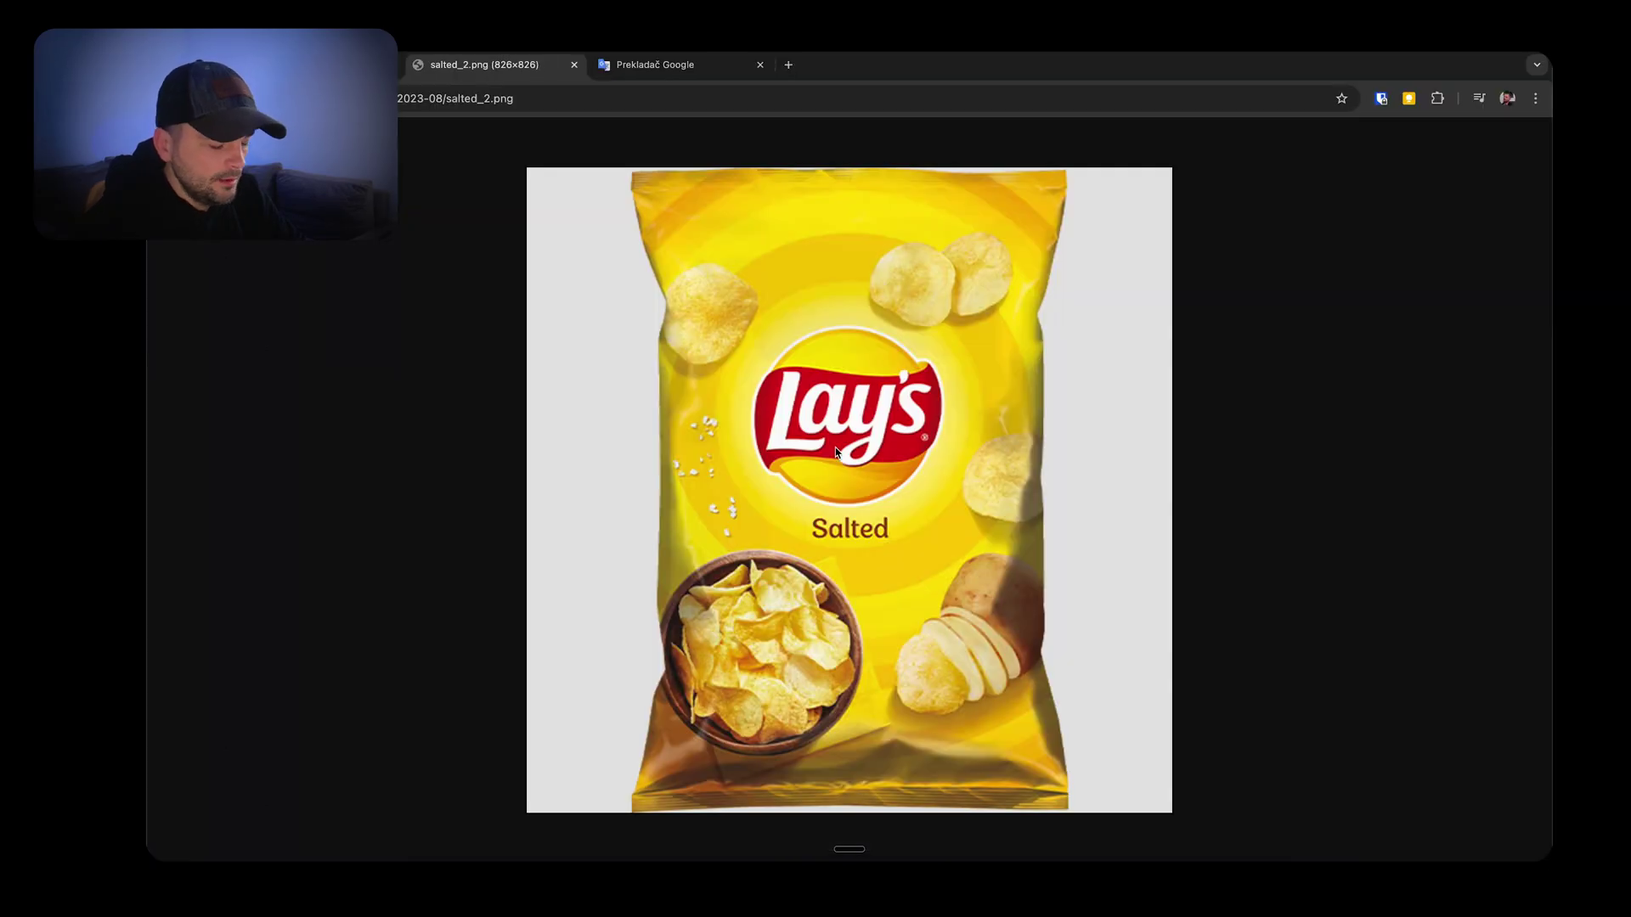
{"action": "right_click", "coordinate": [873, 503]}
{"action": "left_click", "coordinate": [995, 539]}
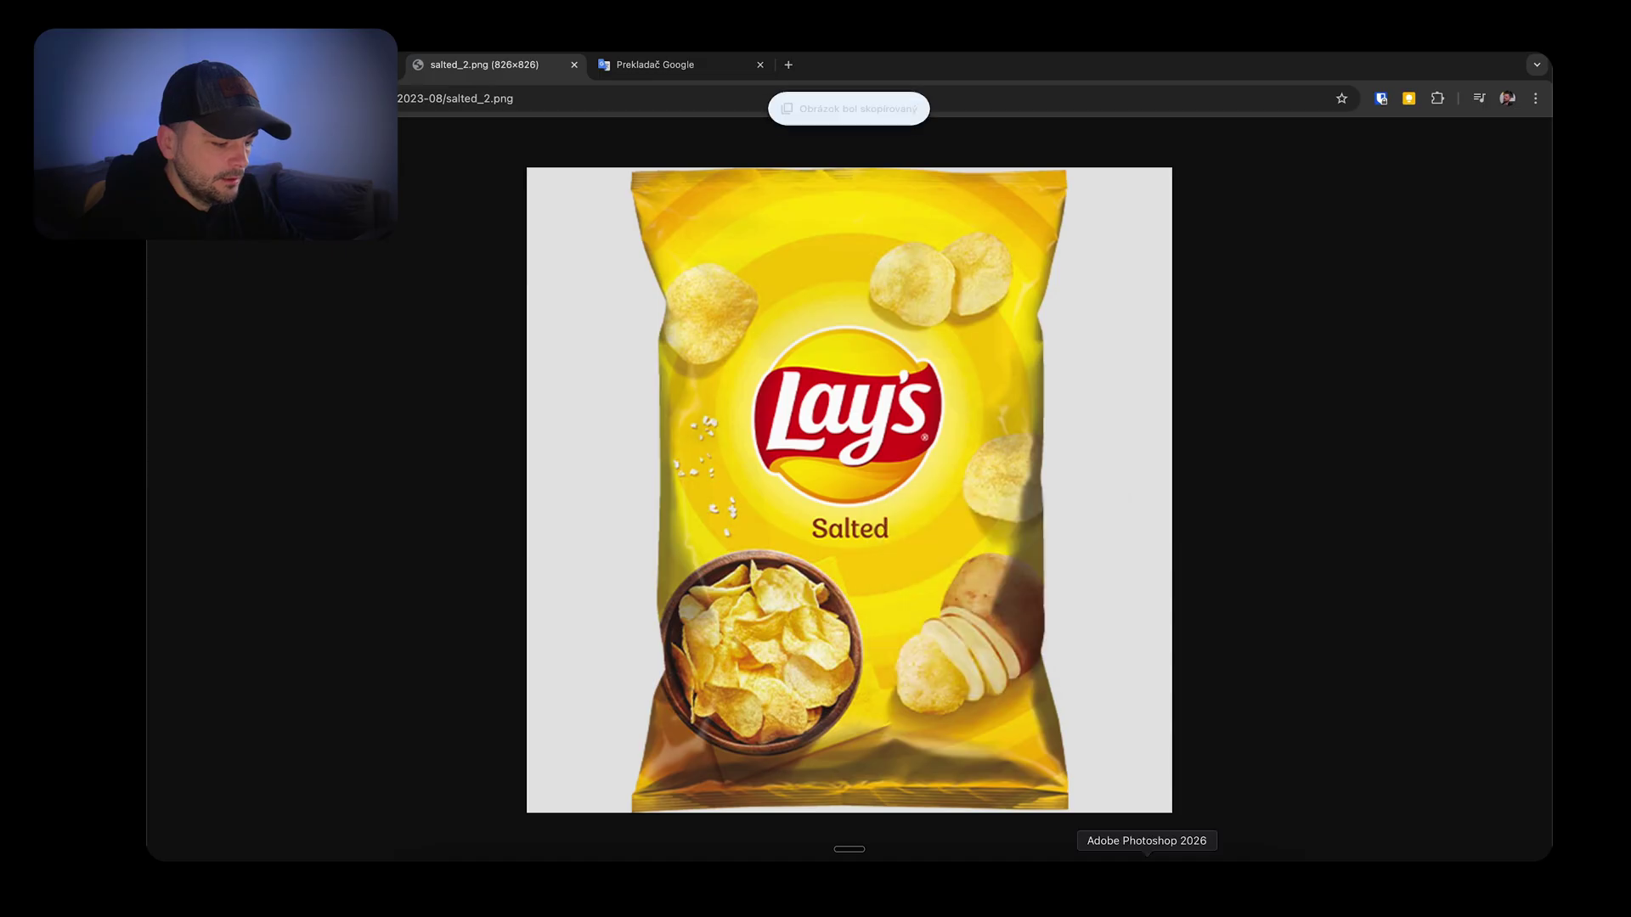
{"action": "left_click", "coordinate": [1096, 875]}
{"action": "key", "text": "super+v"}
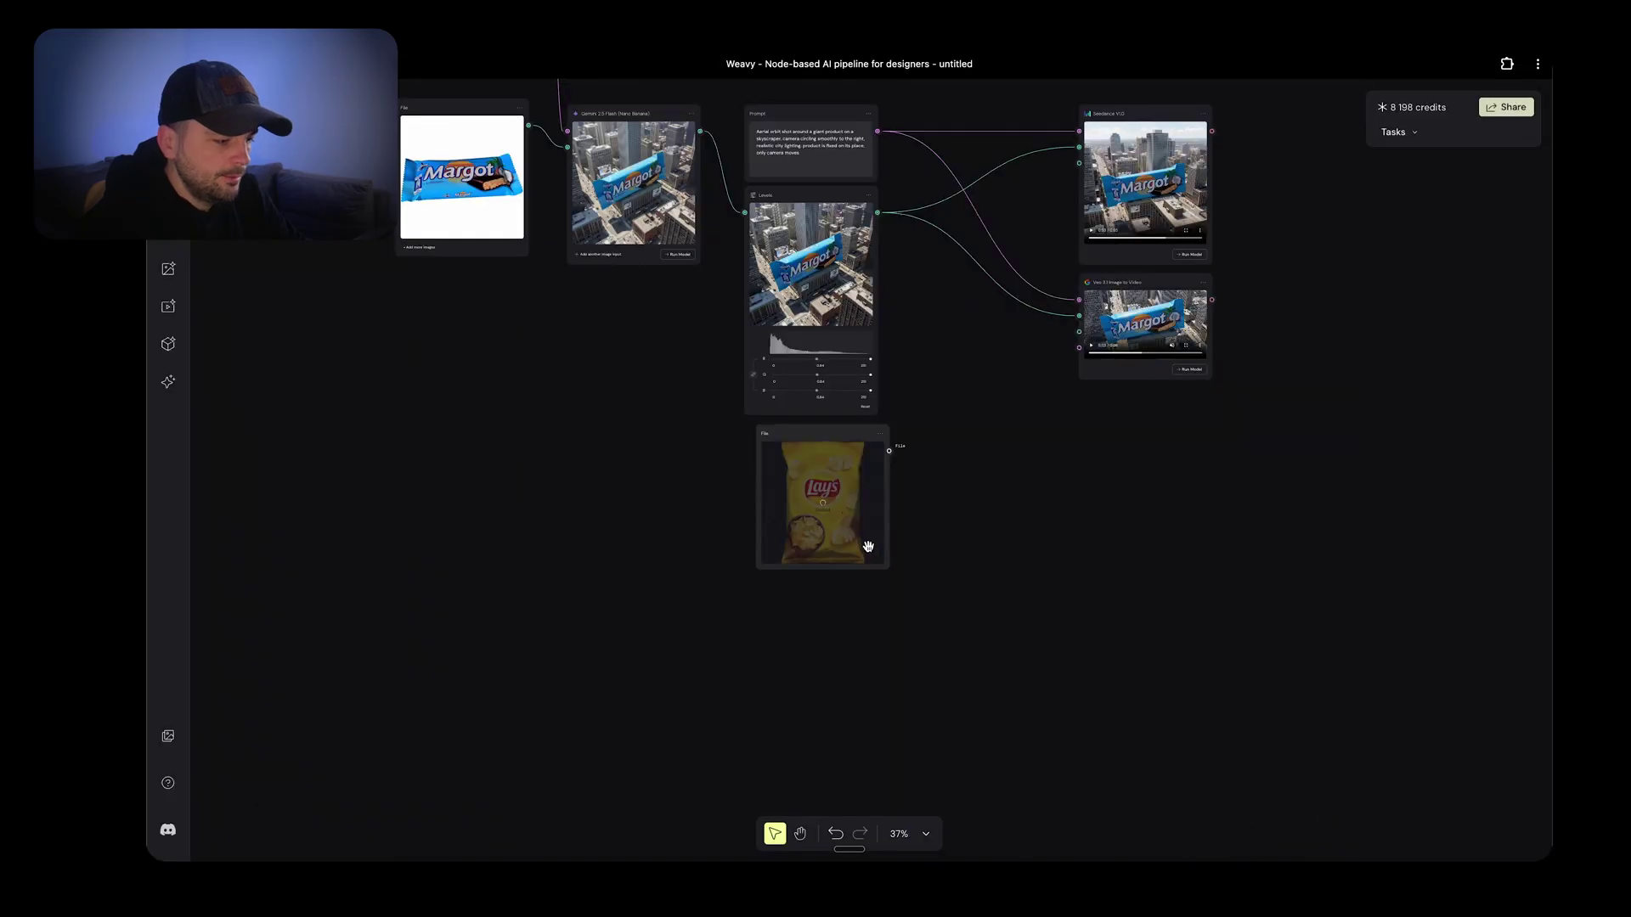
{"action": "left_click_drag", "start_coordinate": [822, 439], "coordinate": [469, 437]}
Duplicate the surreal ultra-realistic CGI ad prompt node from the Mila workflow and place the copy beside the Lay's file node
{"action": "scroll", "coordinate": [469, 438], "scroll_direction": "down", "scroll_amount": 3}
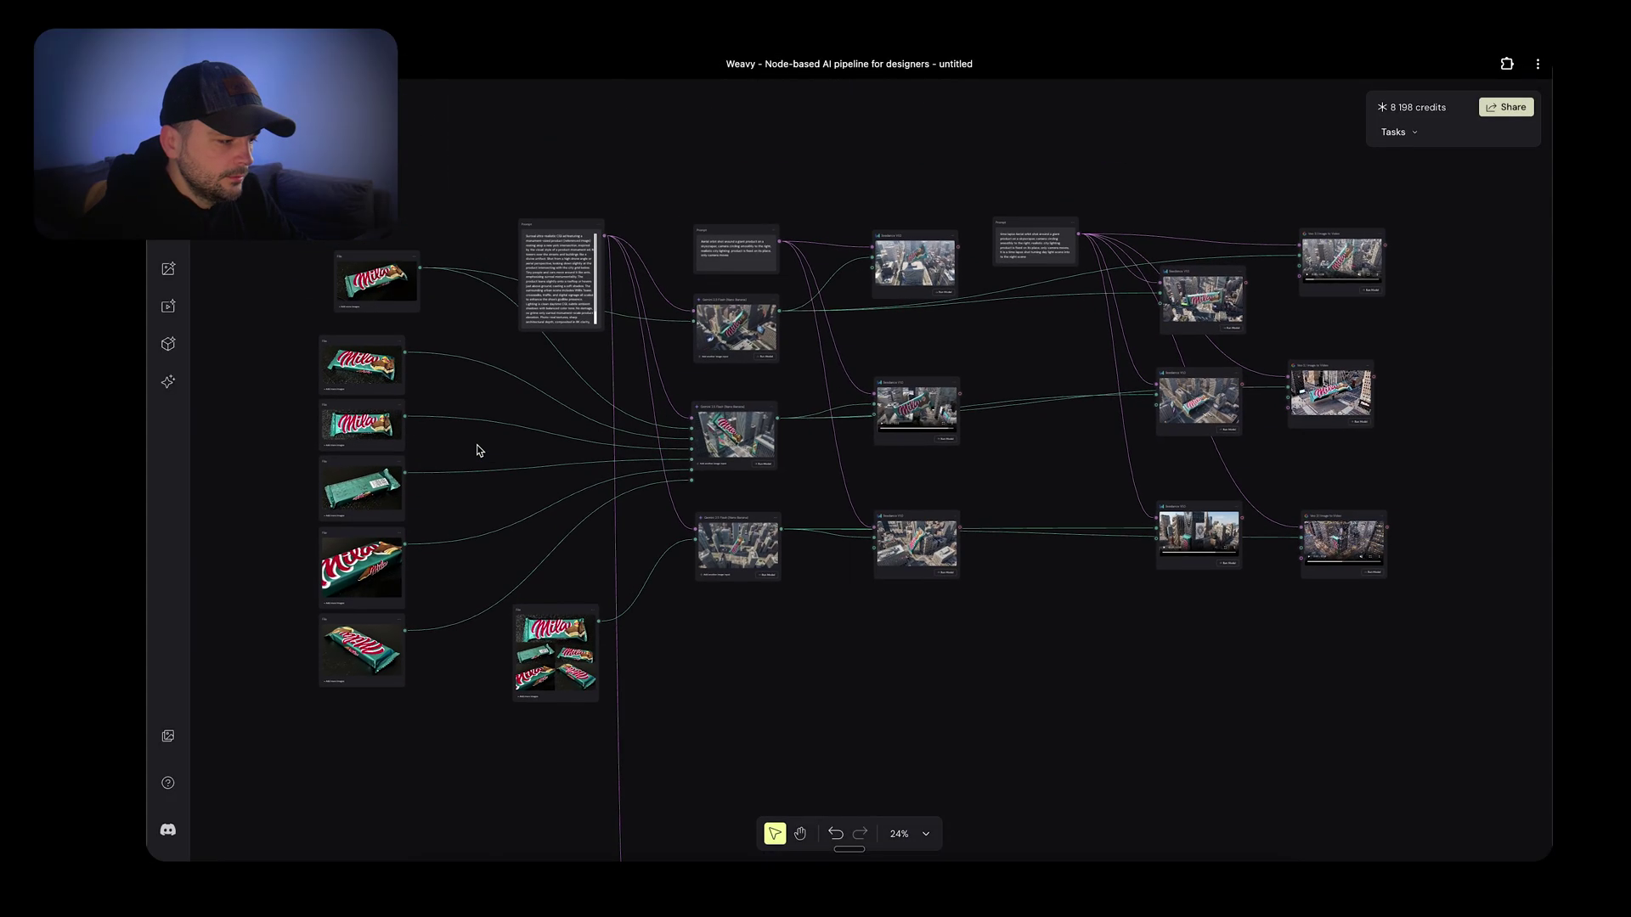
{"action": "scroll", "coordinate": [473, 448], "scroll_direction": "left", "scroll_amount": 2}
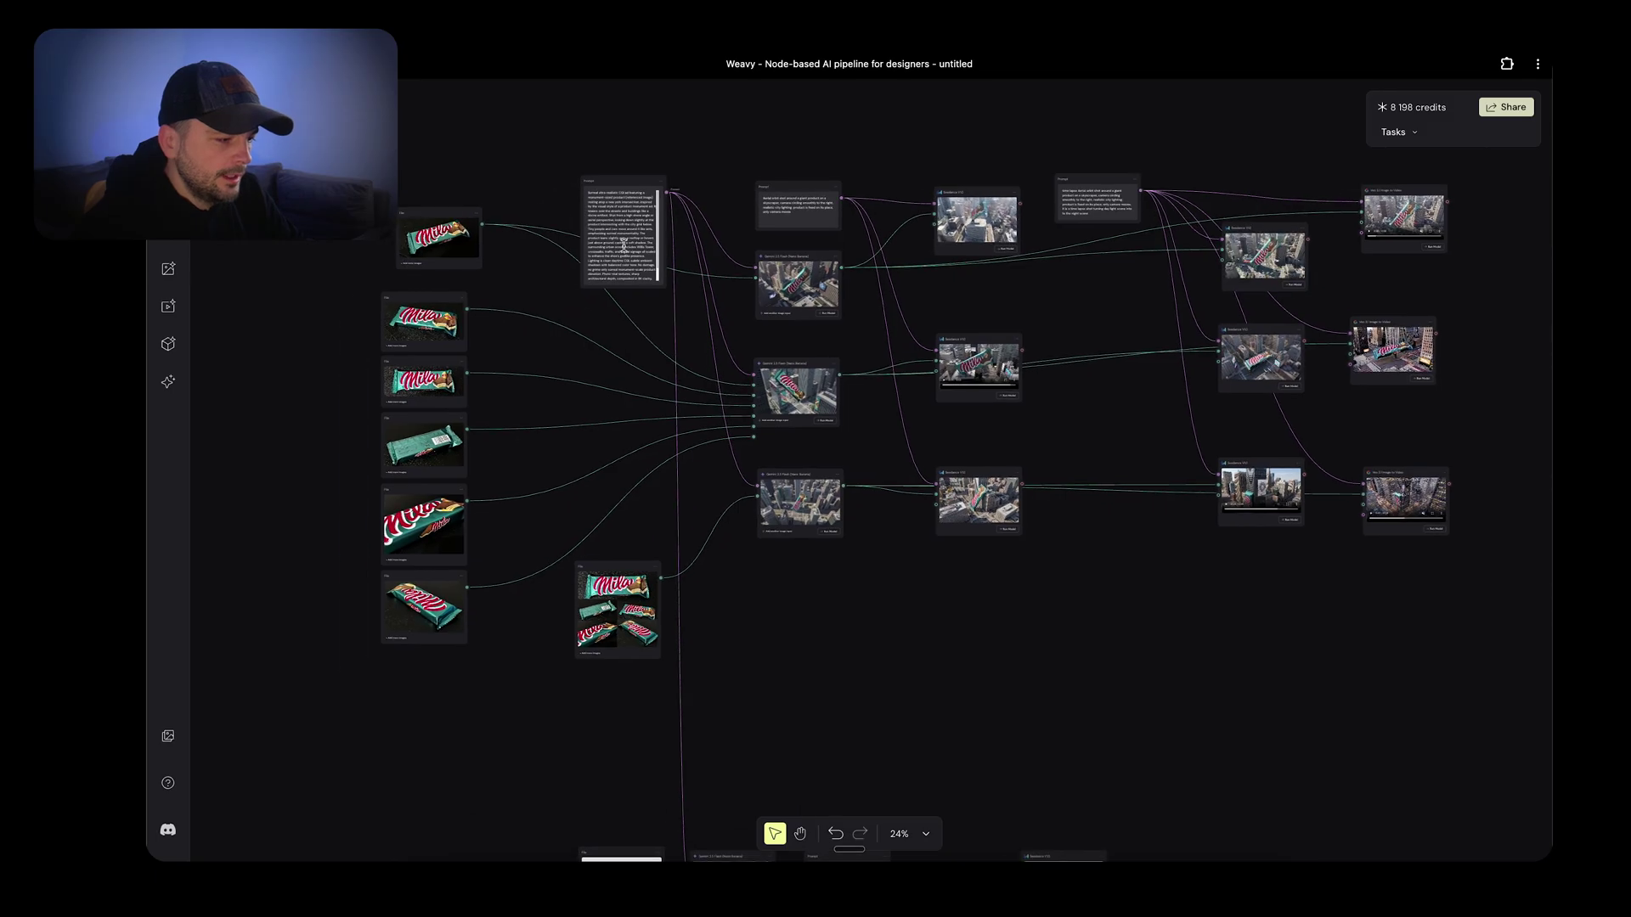
{"action": "key", "text": "super+v"}
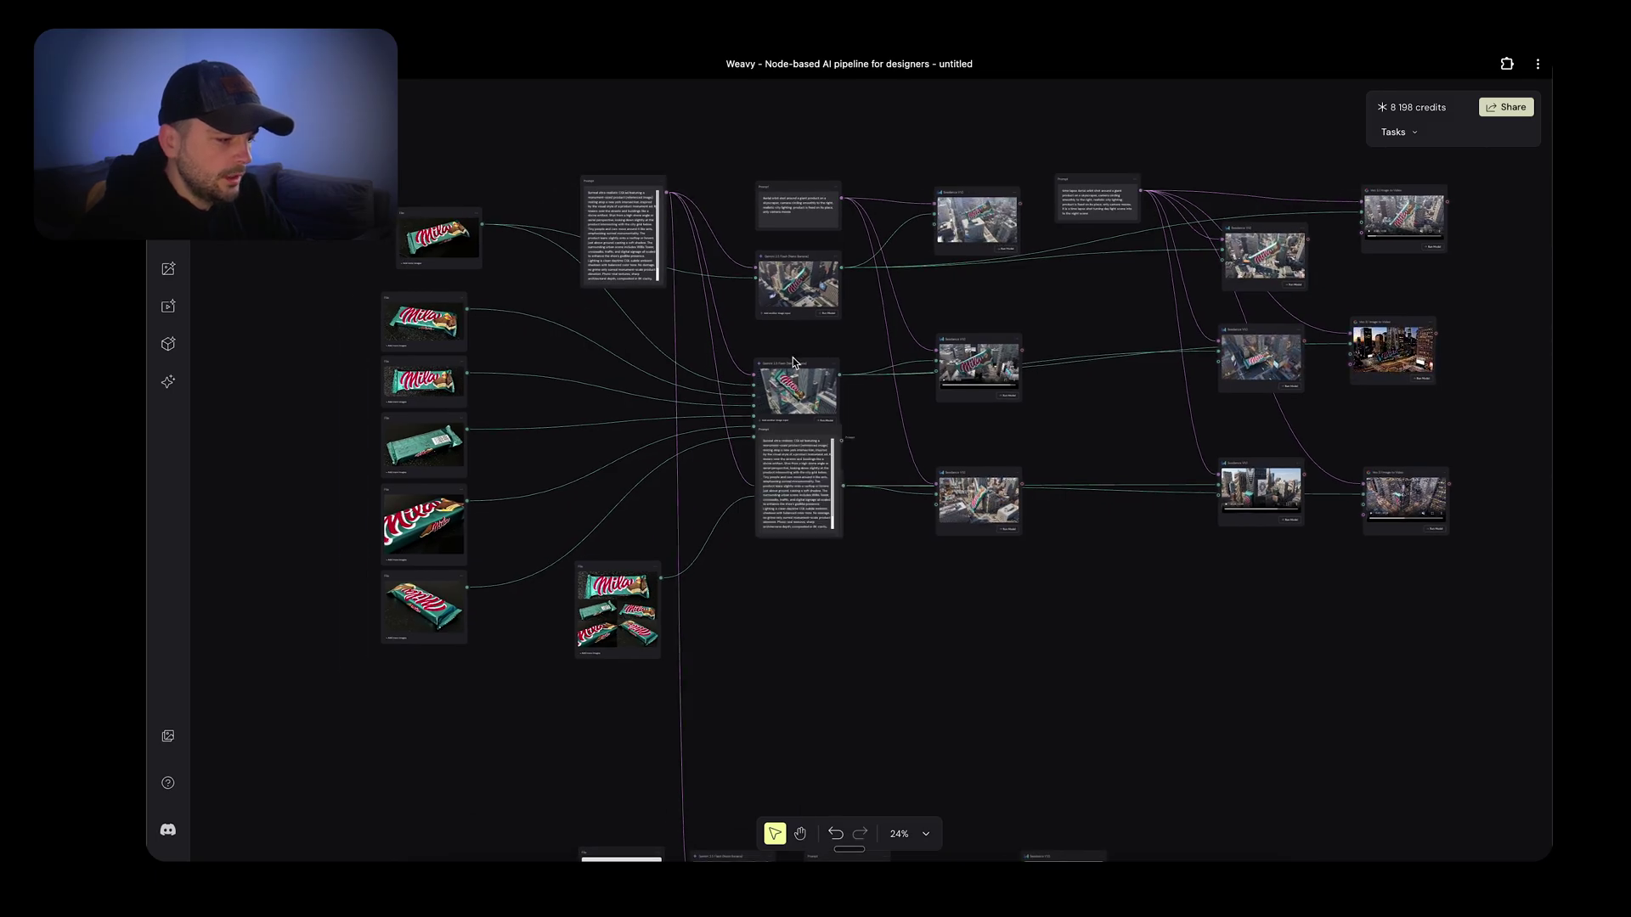
{"action": "scroll", "coordinate": [811, 461], "scroll_direction": "down", "scroll_amount": 3}
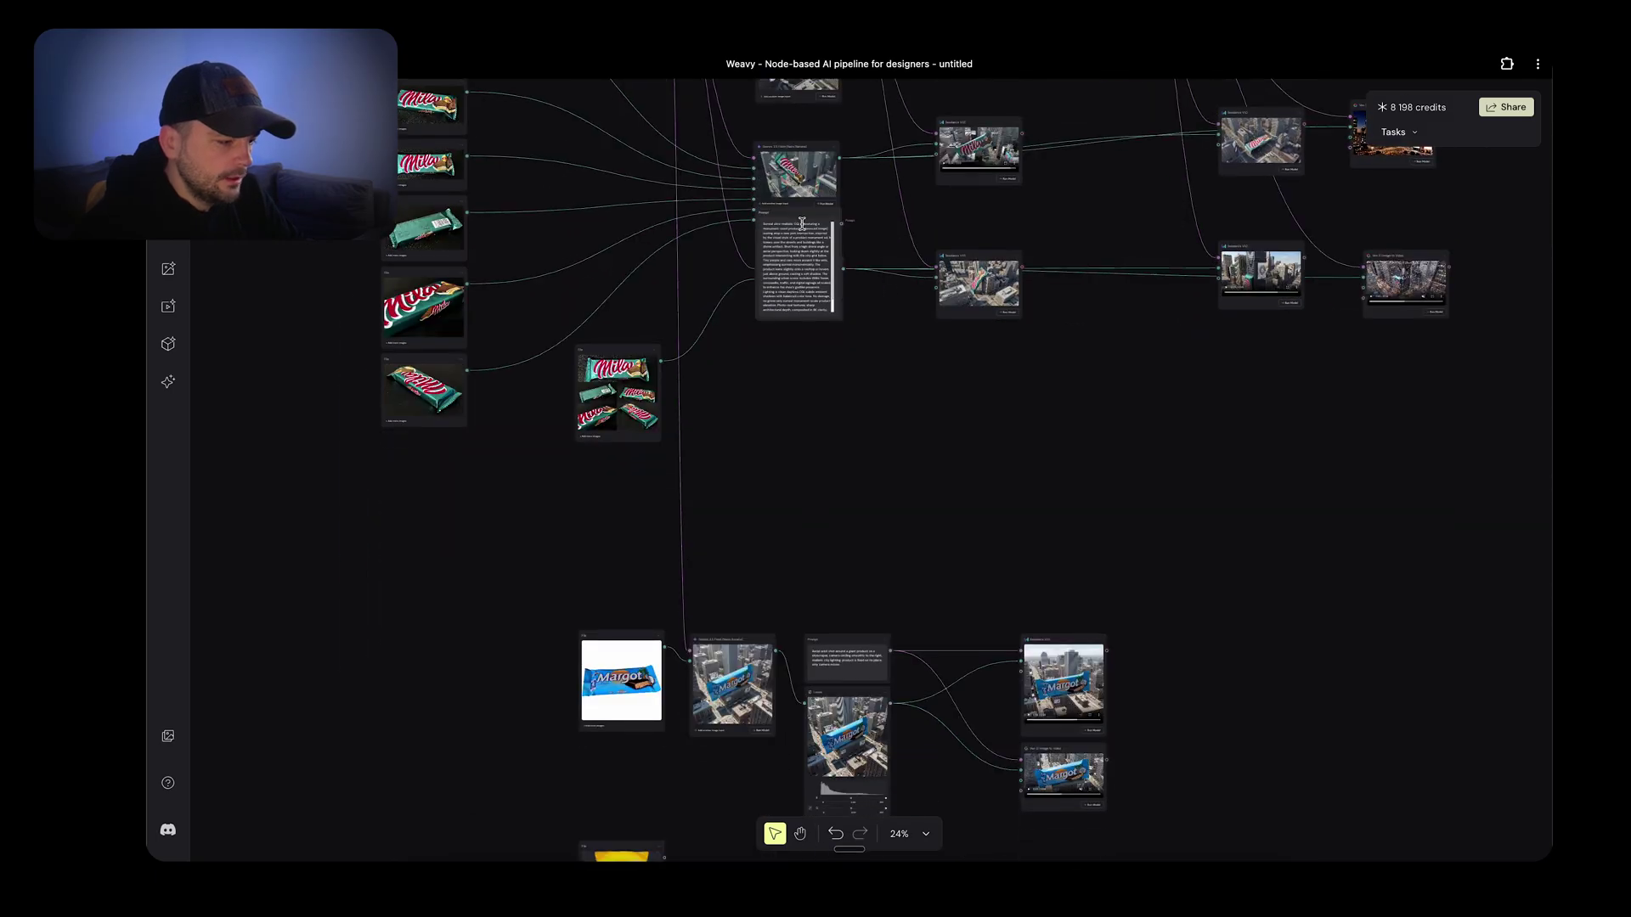
{"action": "left_click_drag", "start_coordinate": [799, 233], "coordinate": [739, 797]}
{"action": "scroll", "coordinate": [739, 764], "scroll_direction": "down", "scroll_amount": 5}
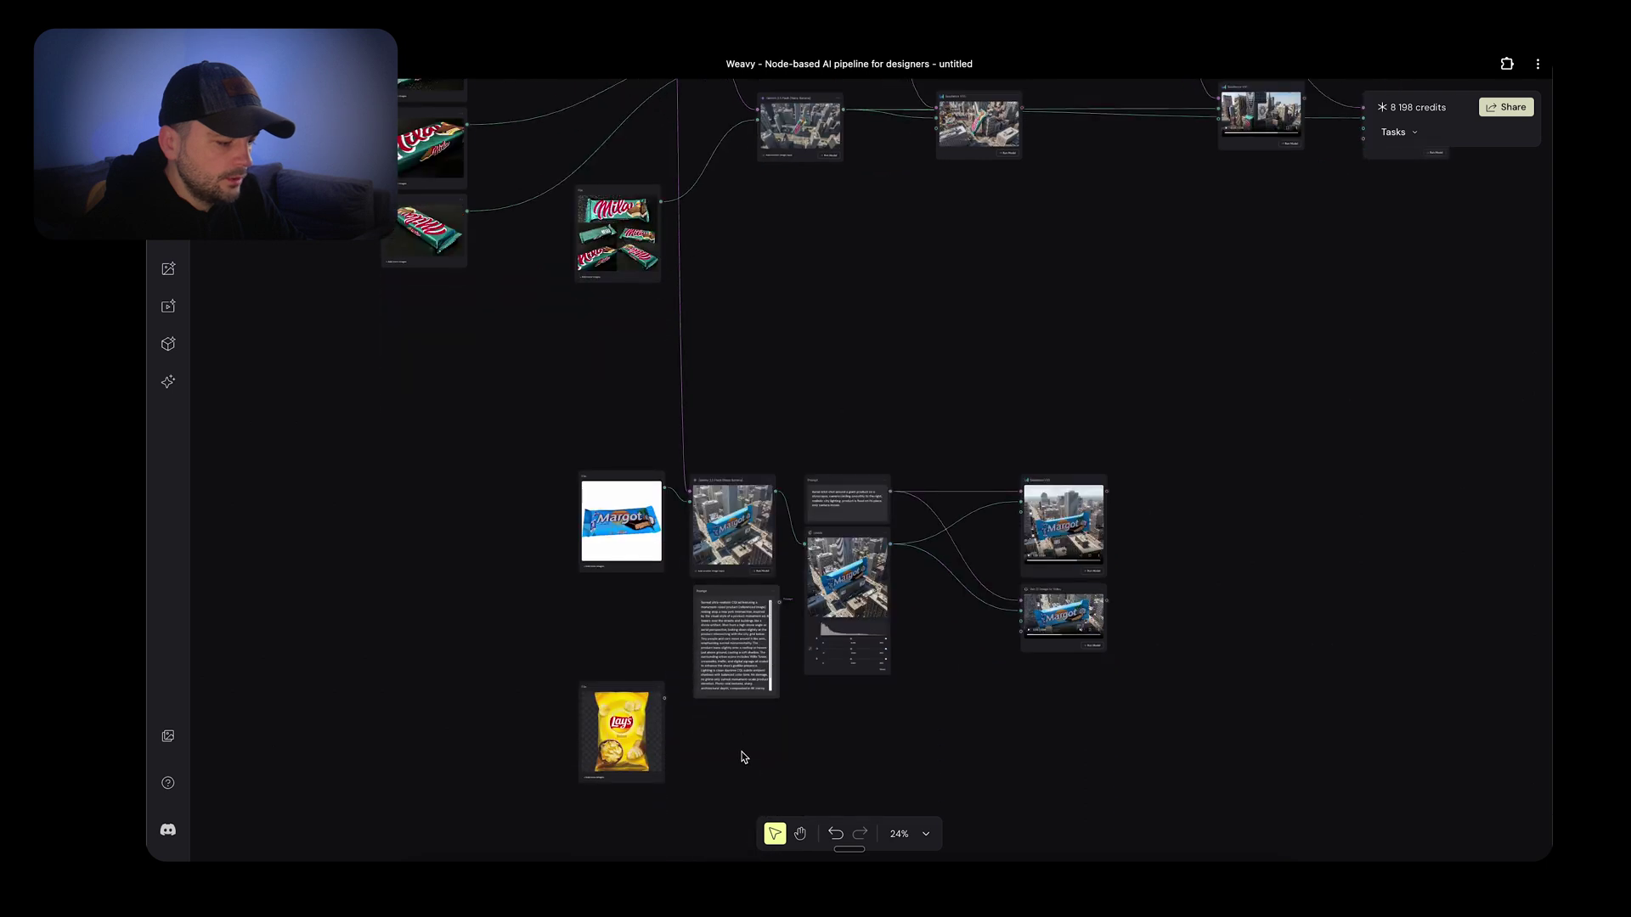
{"action": "left_click_drag", "start_coordinate": [744, 347], "coordinate": [746, 445]}
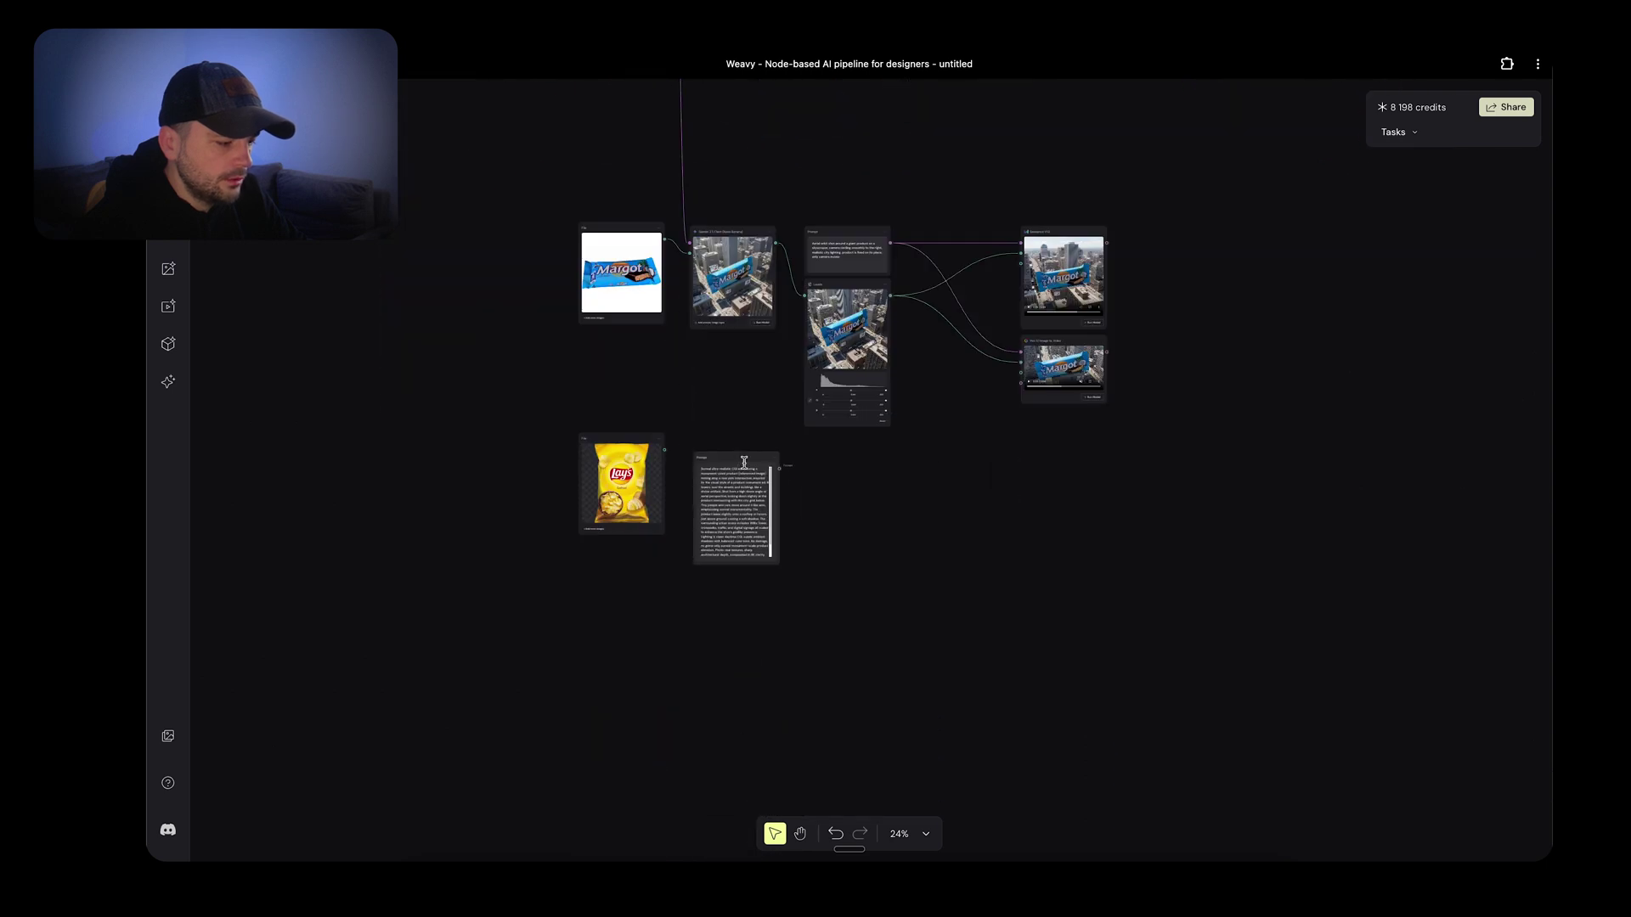
Add a Gemini 2.5 Flash (Nano Banana) node and connect the copied prompt and the Lay's image to its inputs
{"action": "right_click", "coordinate": [801, 620]}
{"action": "type", "text": "nano"}
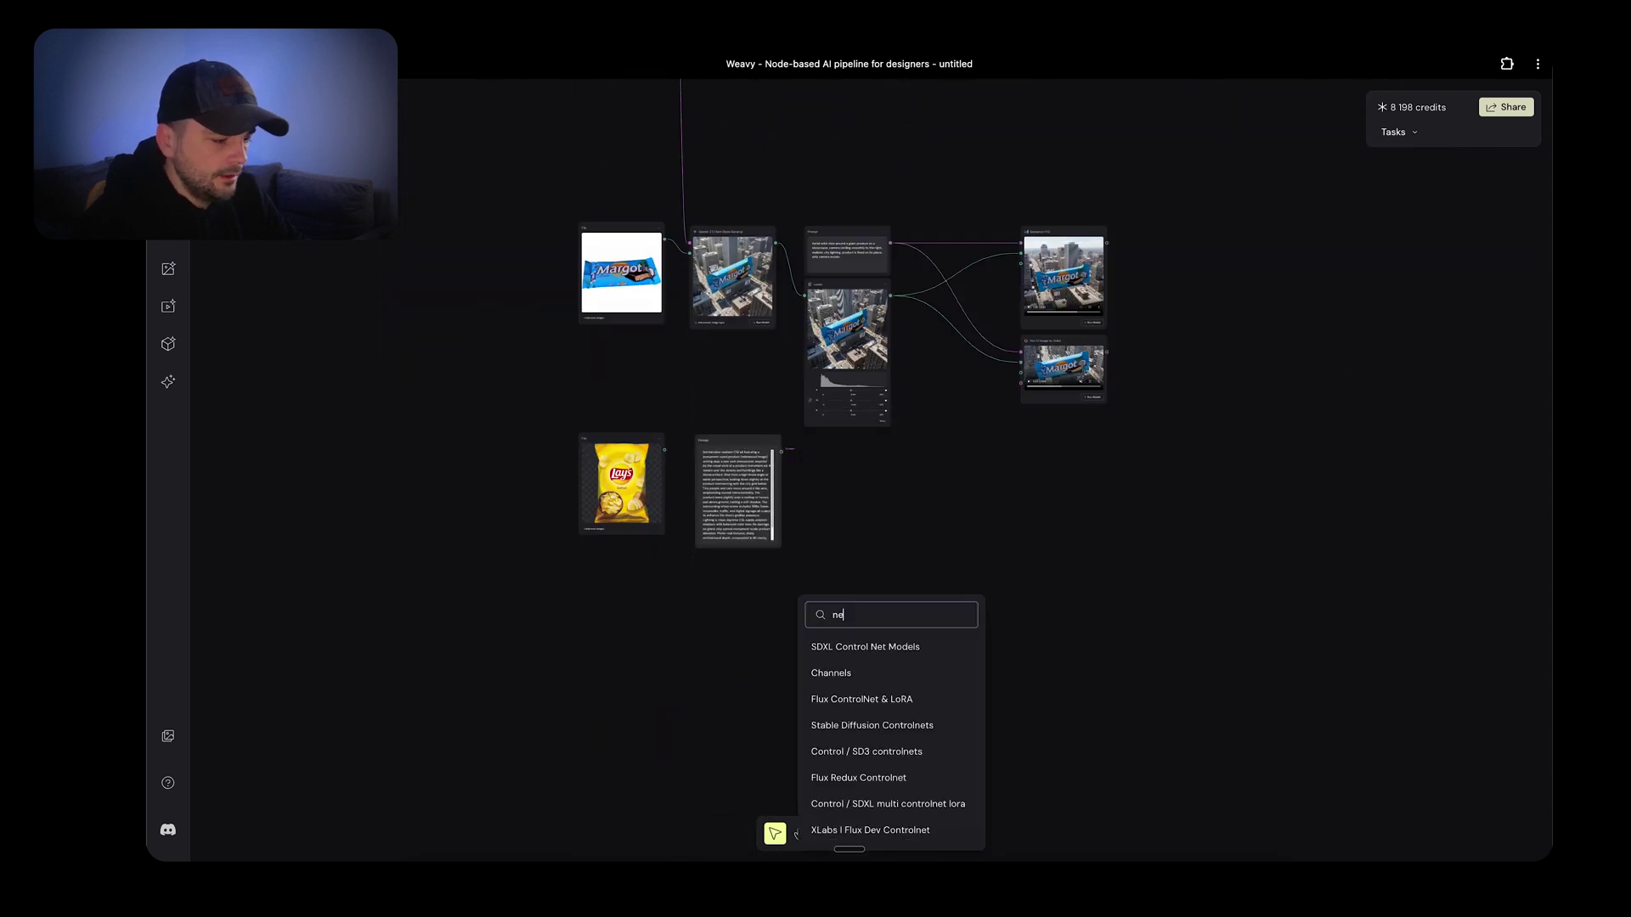
{"action": "key", "text": "Return"}
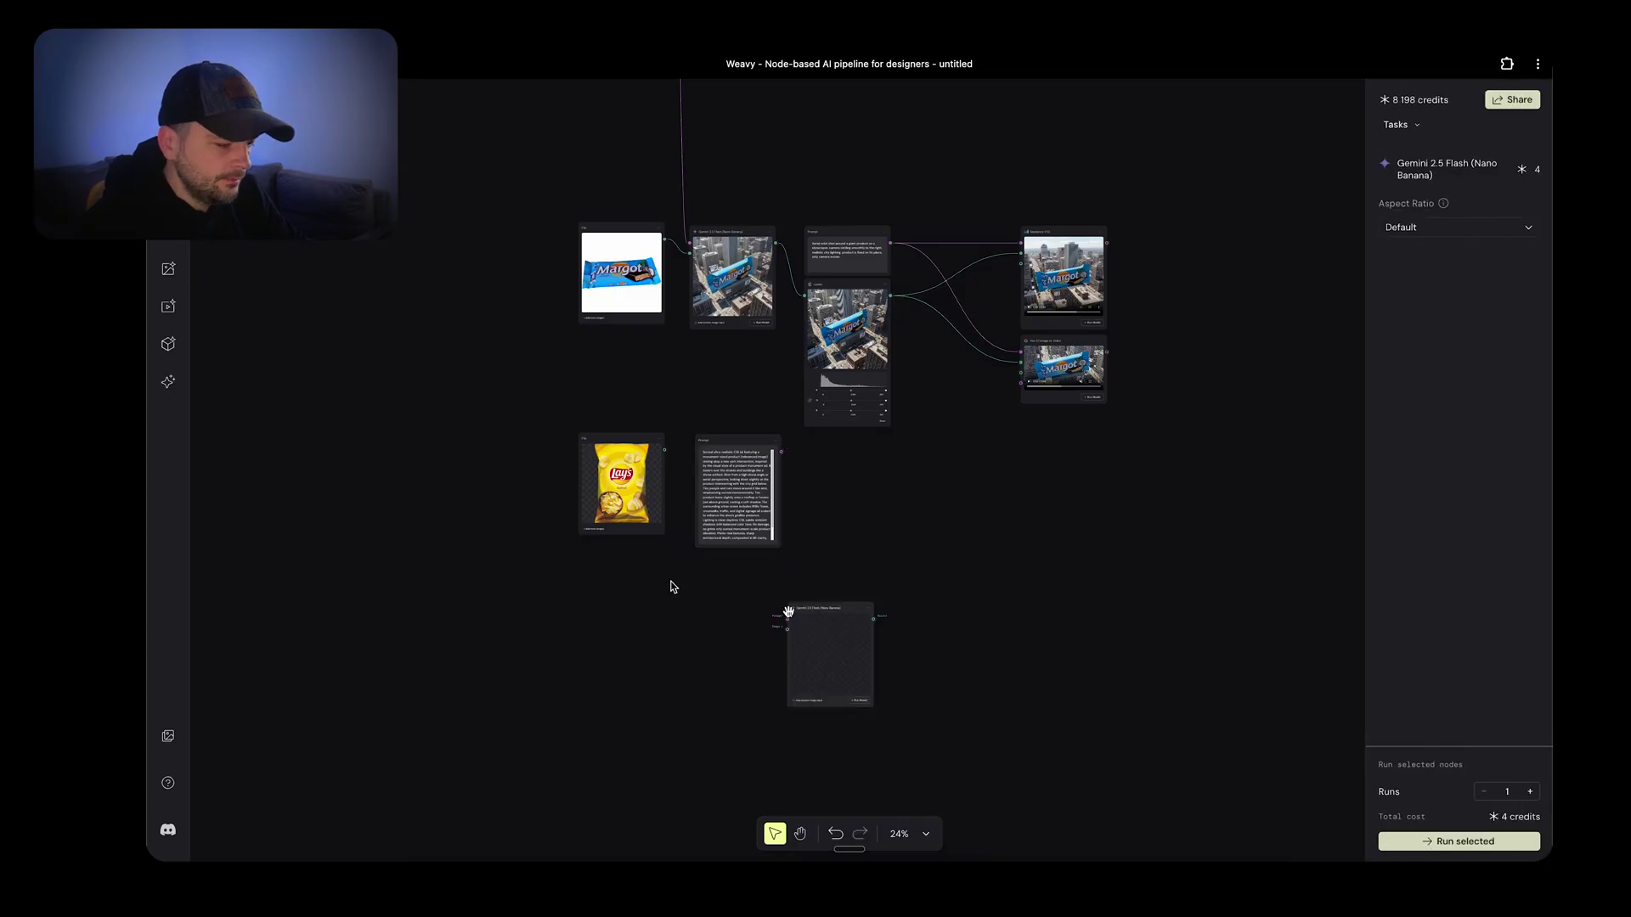
{"action": "scroll", "coordinate": [671, 586], "scroll_direction": "up", "scroll_amount": 5}
{"action": "scroll", "coordinate": [847, 315], "scroll_direction": "down", "scroll_amount": 2}
{"action": "left_click_drag", "start_coordinate": [851, 242], "coordinate": [860, 591]}
{"action": "left_click_drag", "start_coordinate": [604, 238], "coordinate": [860, 612]}
Set the new Nano Banana node's aspect ratio to 9:16 and reposition the node beside the copied prompt
{"action": "left_click", "coordinate": [947, 572]}
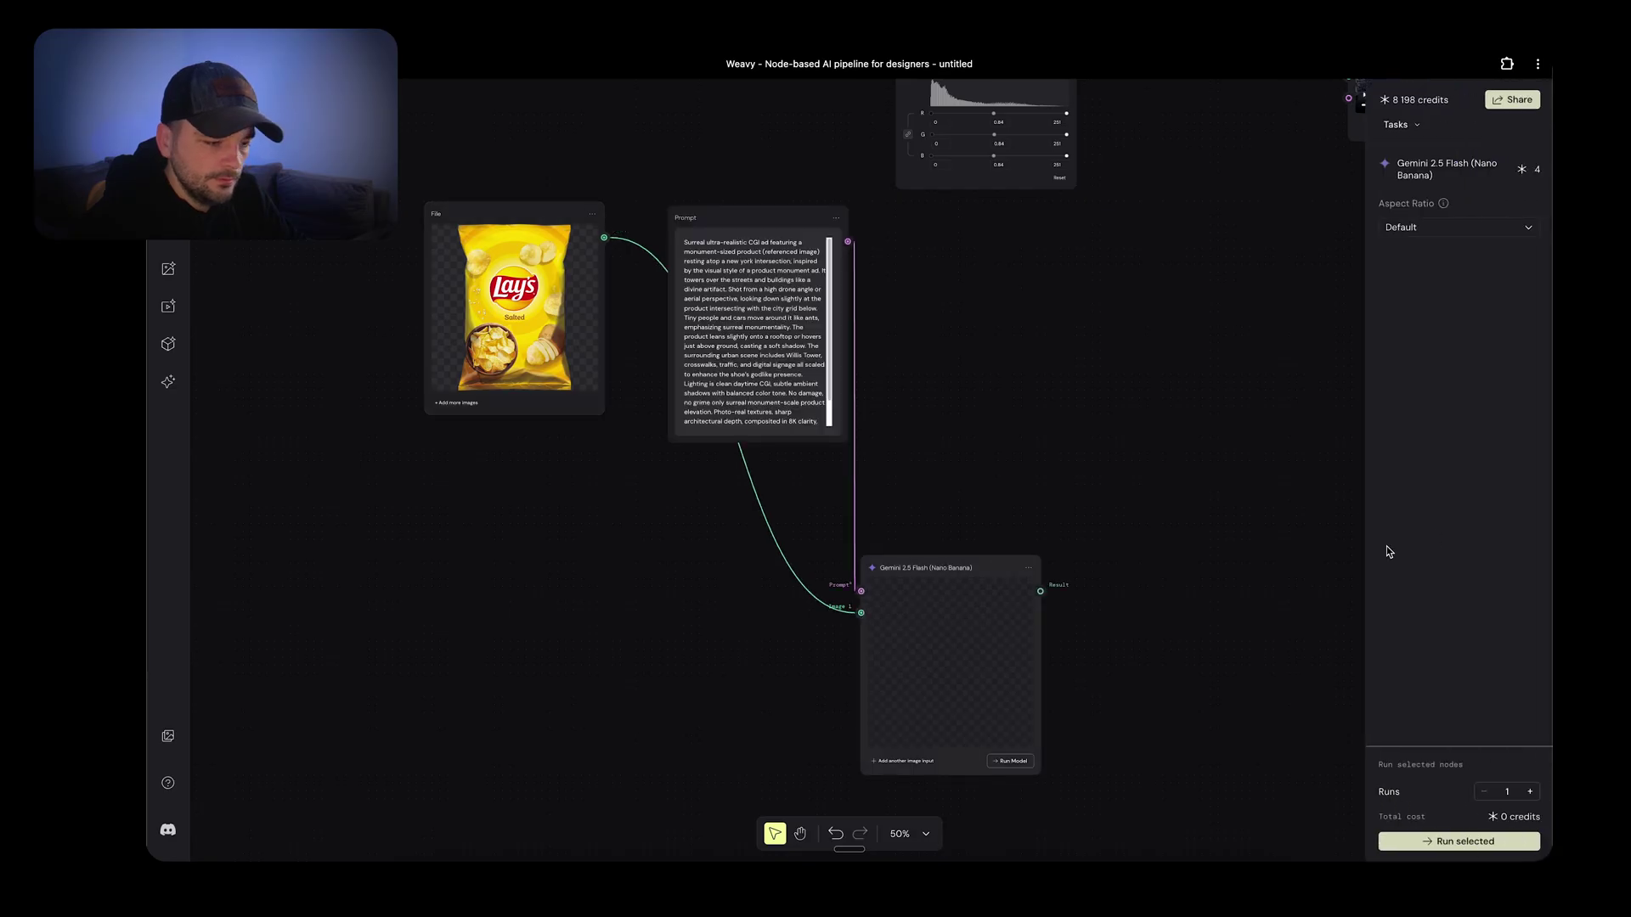
{"action": "left_click", "coordinate": [1446, 228]}
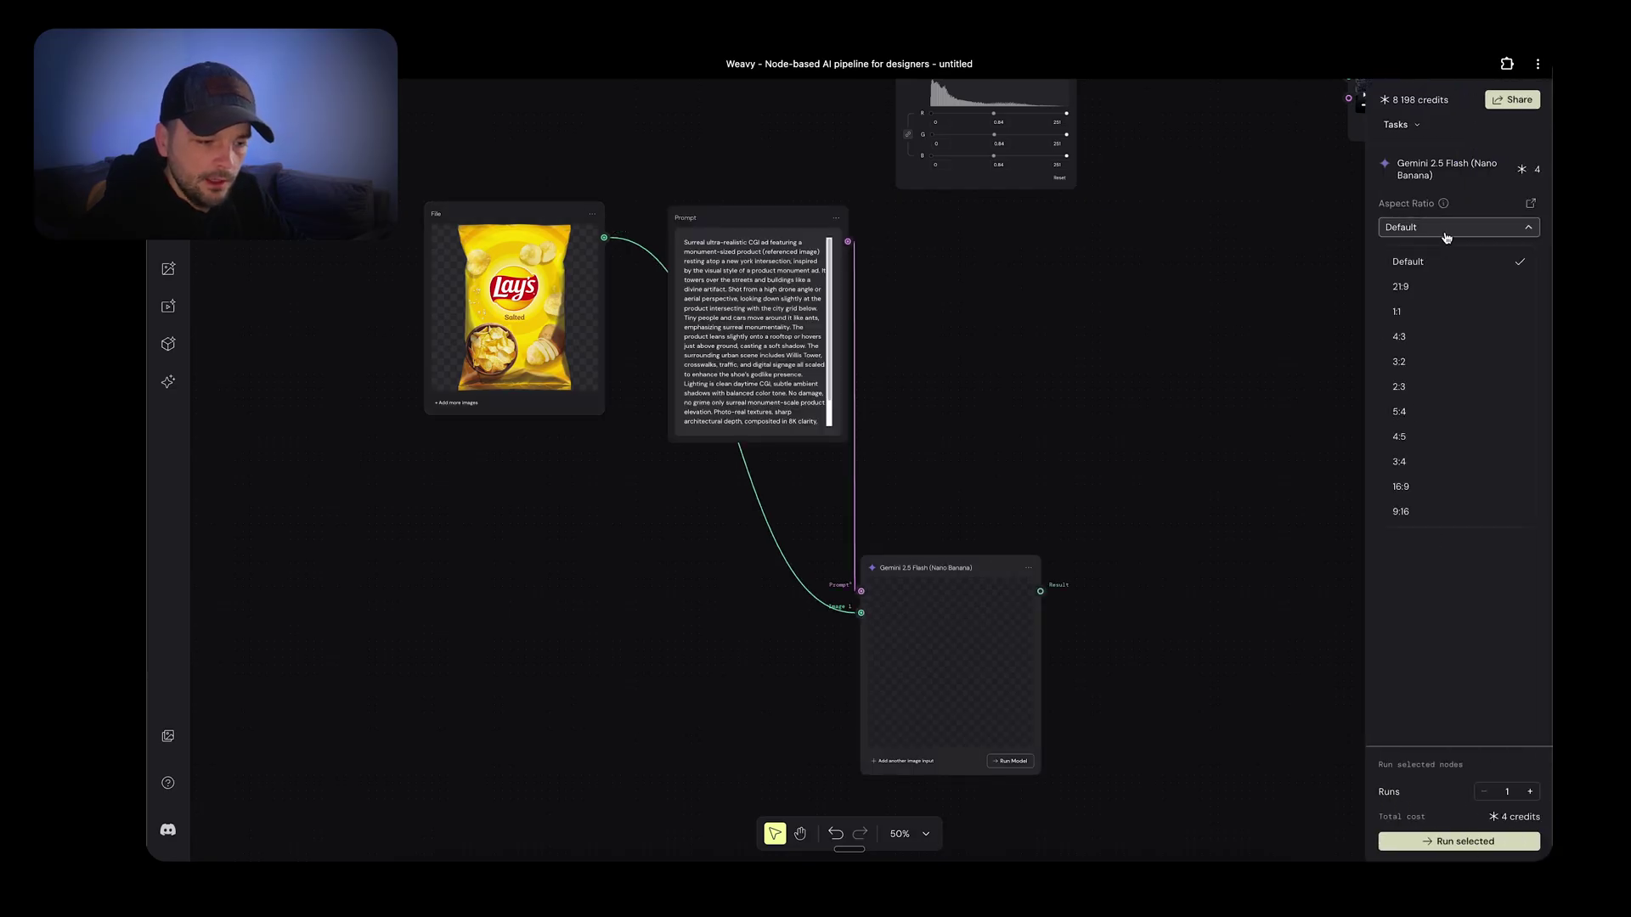
{"action": "left_click", "coordinate": [1447, 513]}
{"action": "left_click_drag", "start_coordinate": [963, 566], "coordinate": [1069, 362]}
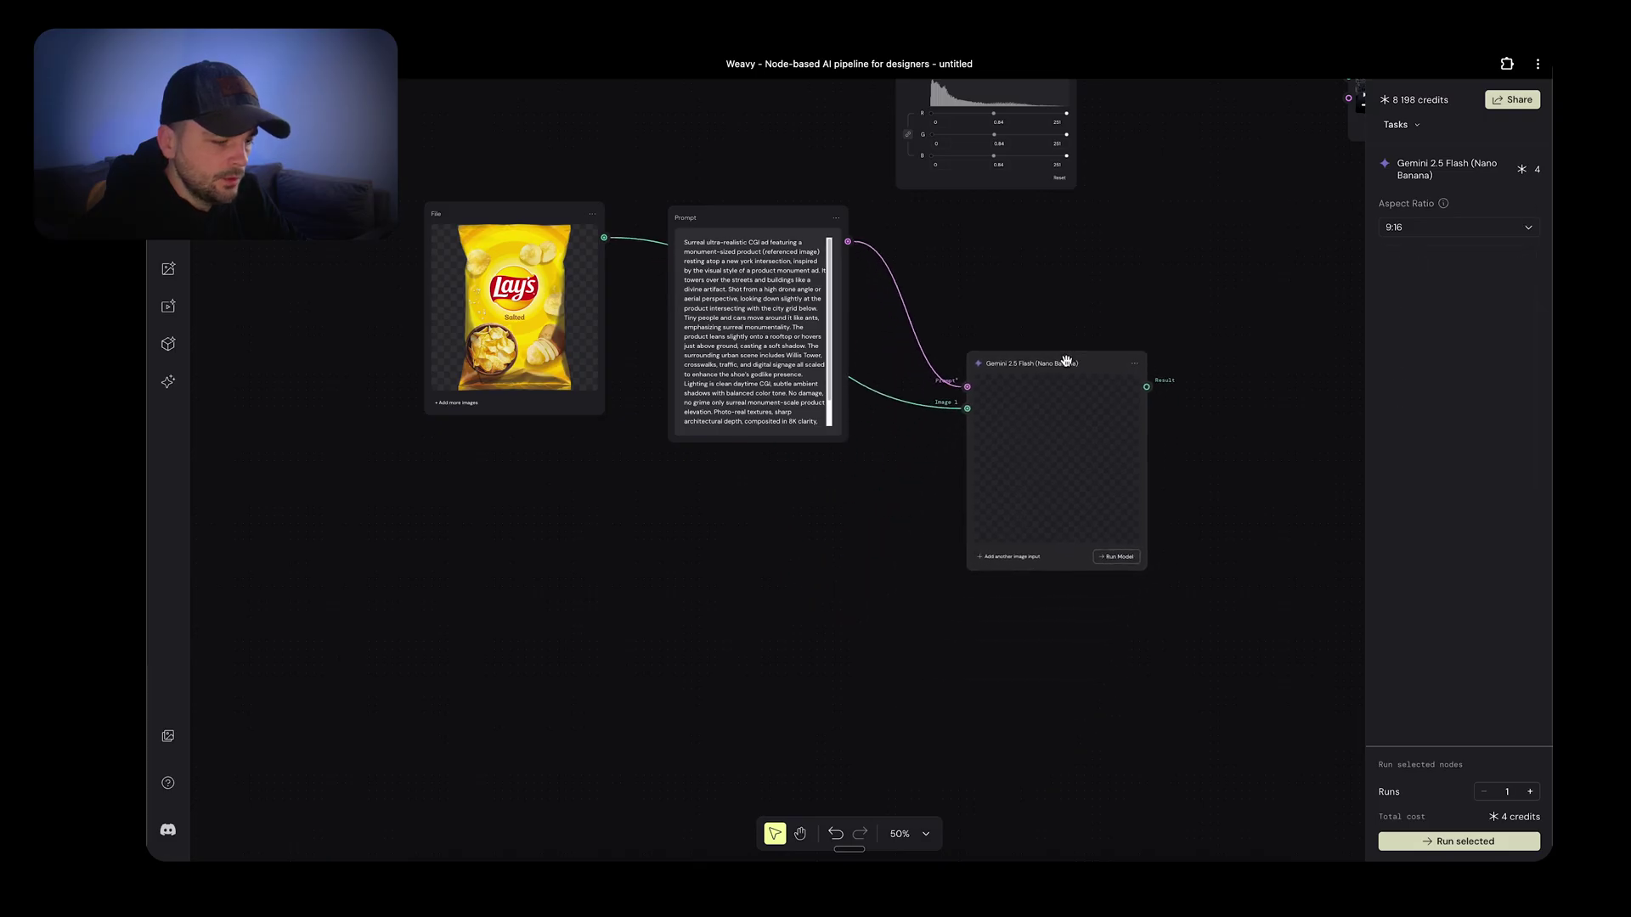
{"action": "scroll", "coordinate": [884, 628], "scroll_direction": "right", "scroll_amount": 2}
{"action": "right_click", "coordinate": [883, 628]}
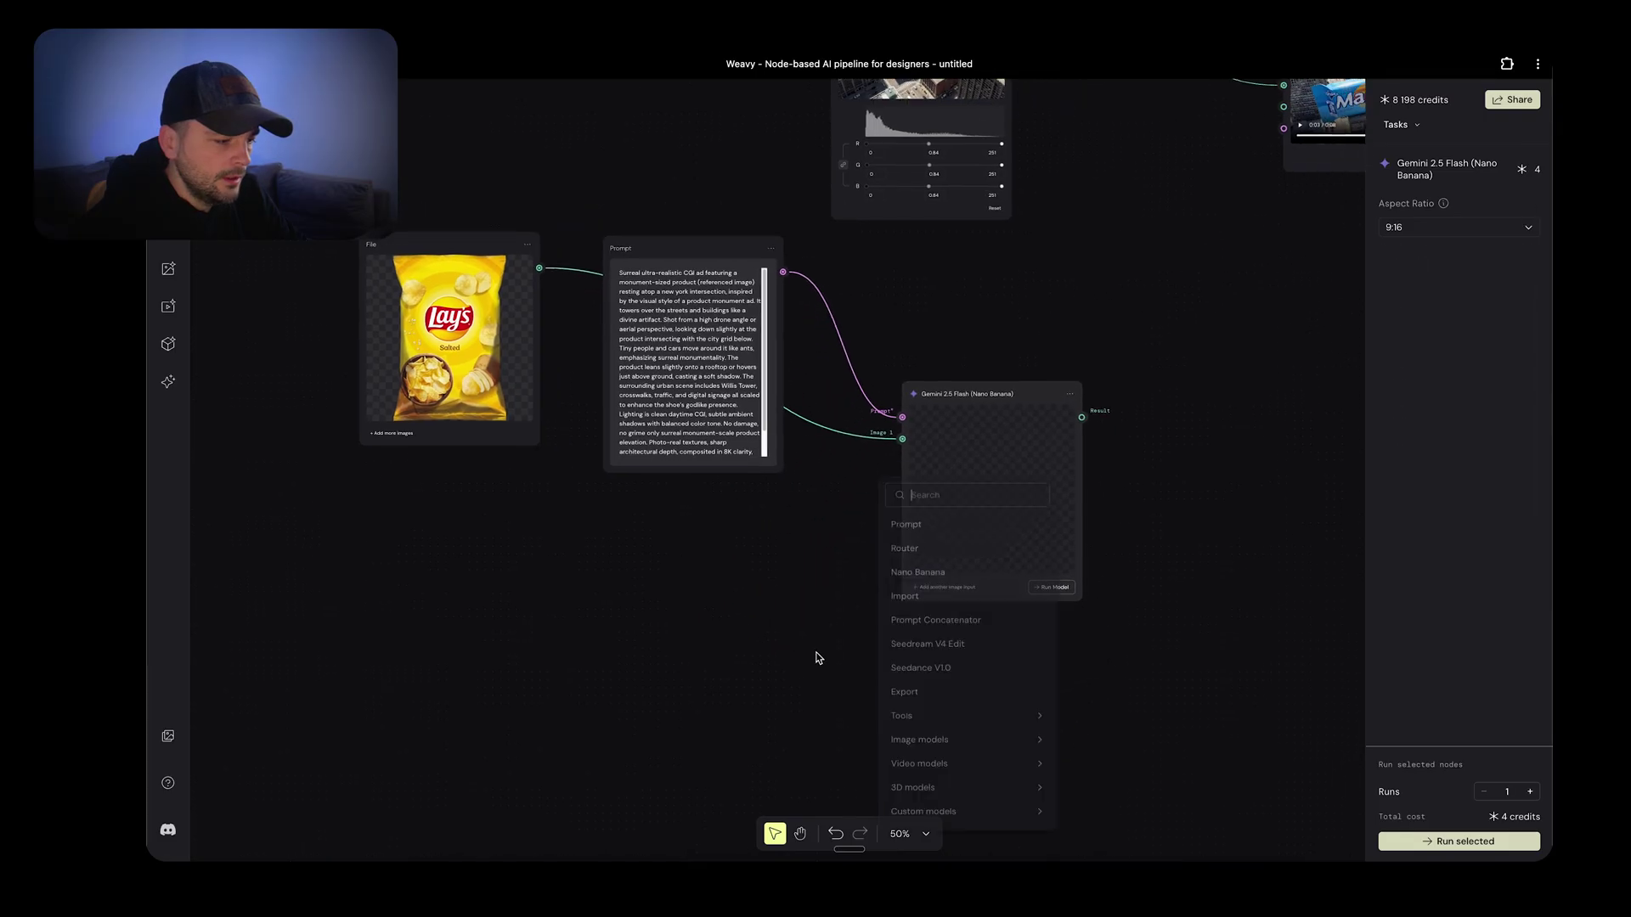
Replace "product (referenced image)" in the copied prompt with "bag of chips"
{"action": "left_click", "coordinate": [699, 284]}
{"action": "scroll", "coordinate": [702, 285], "scroll_direction": "up", "scroll_amount": 2}
{"action": "scroll", "coordinate": [701, 284], "scroll_direction": "up", "scroll_amount": 5}
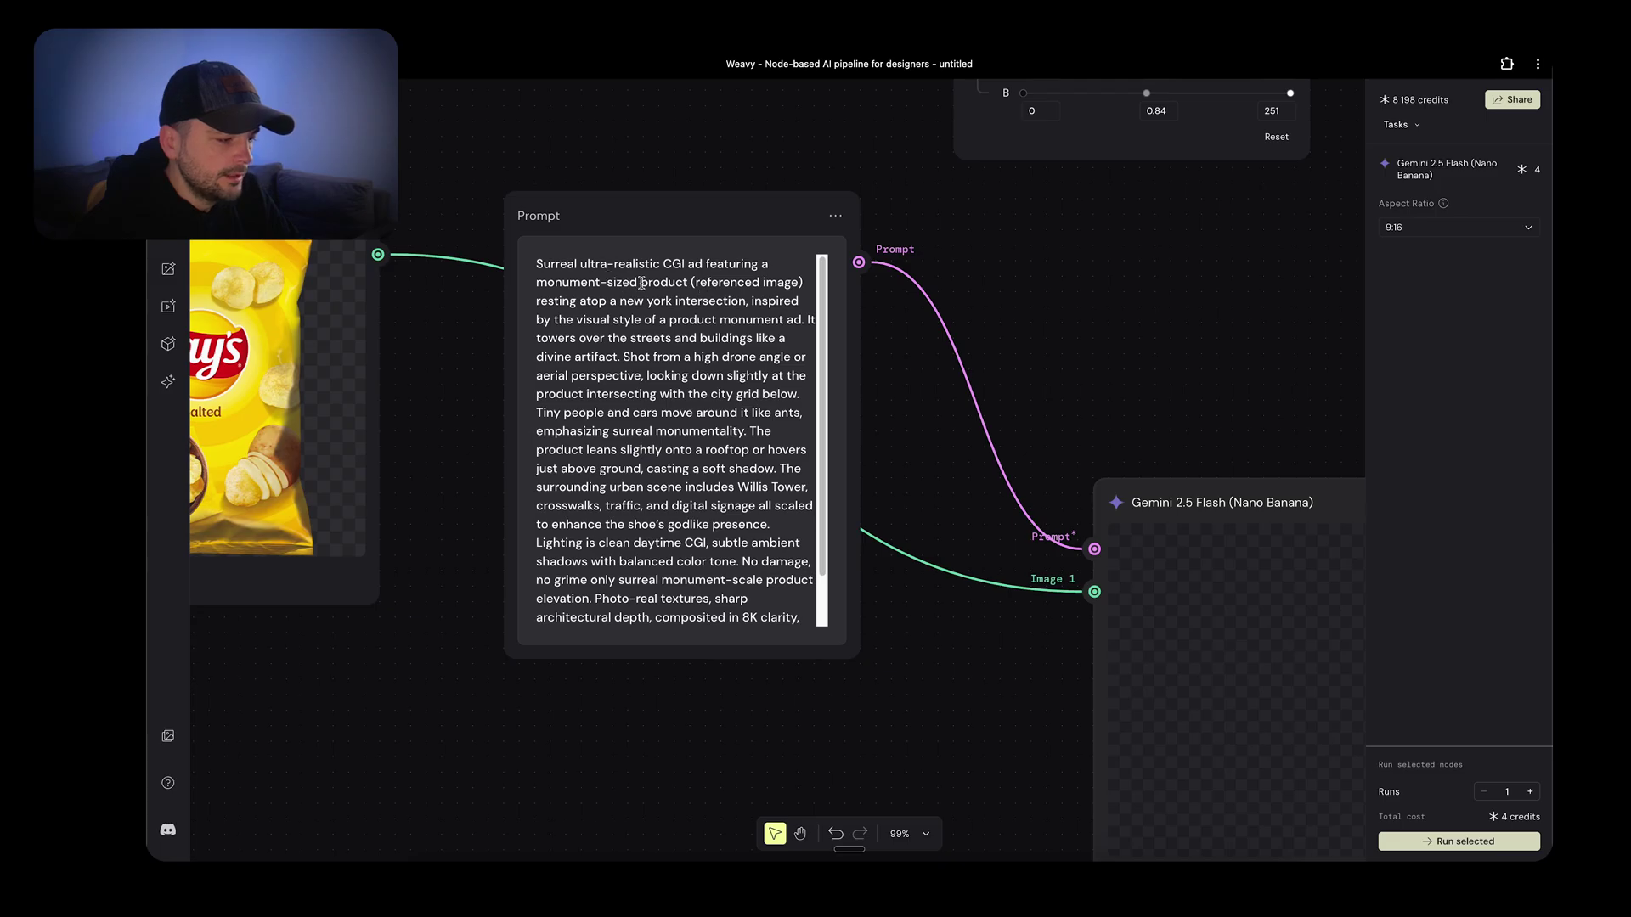
{"action": "left_click_drag", "start_coordinate": [641, 283], "coordinate": [823, 285]}
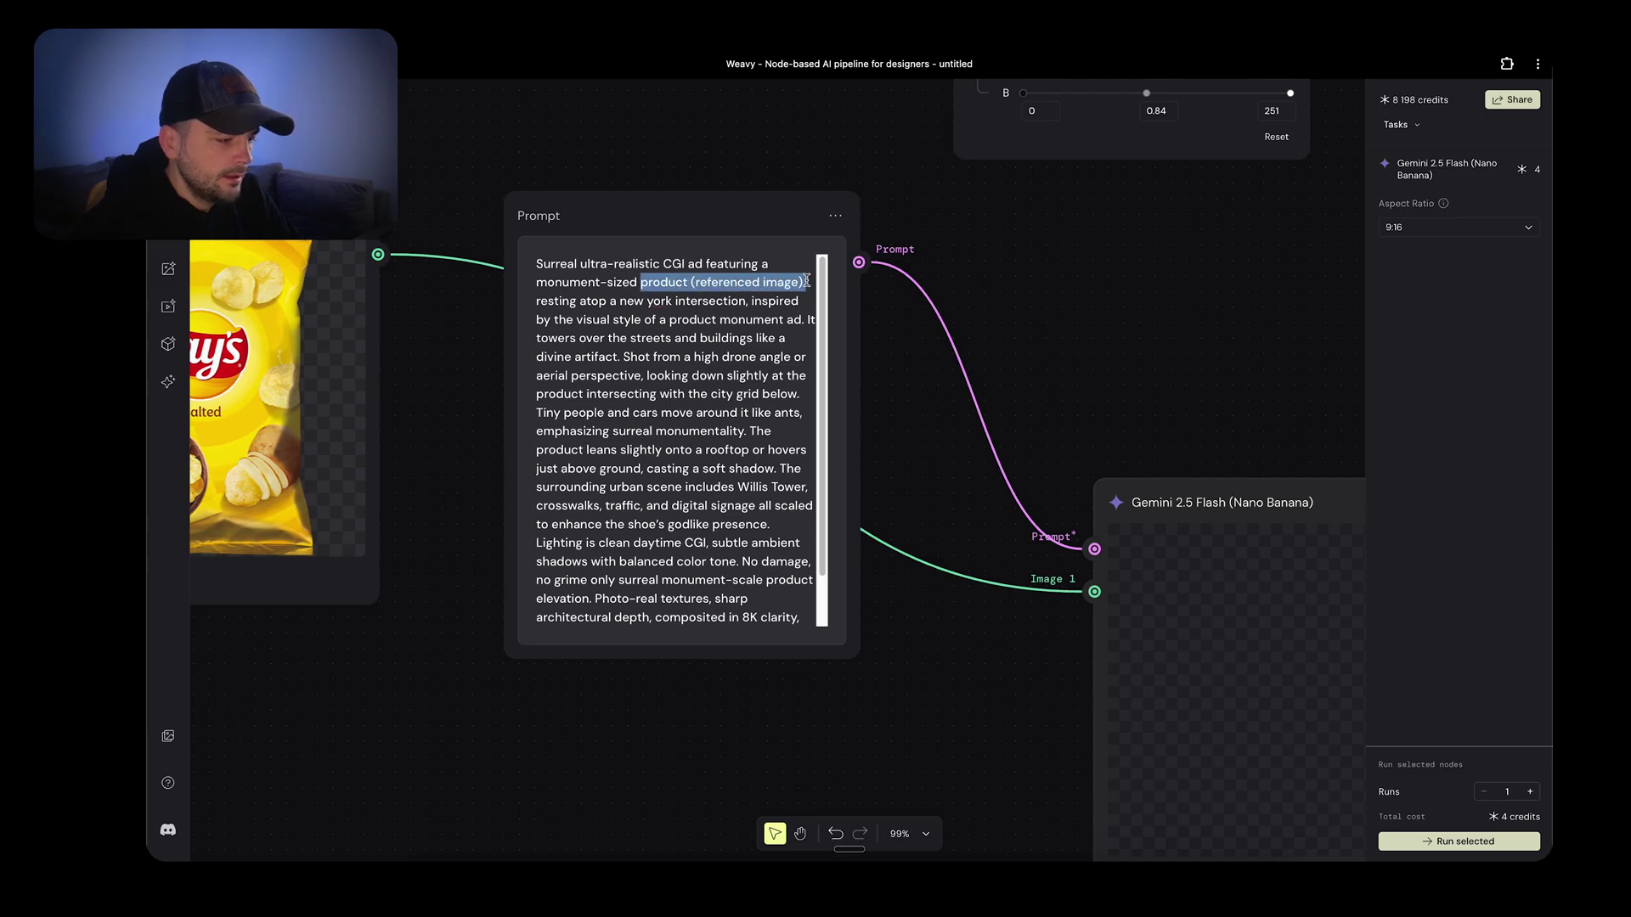
{"action": "type", "text": "bag of chip"}
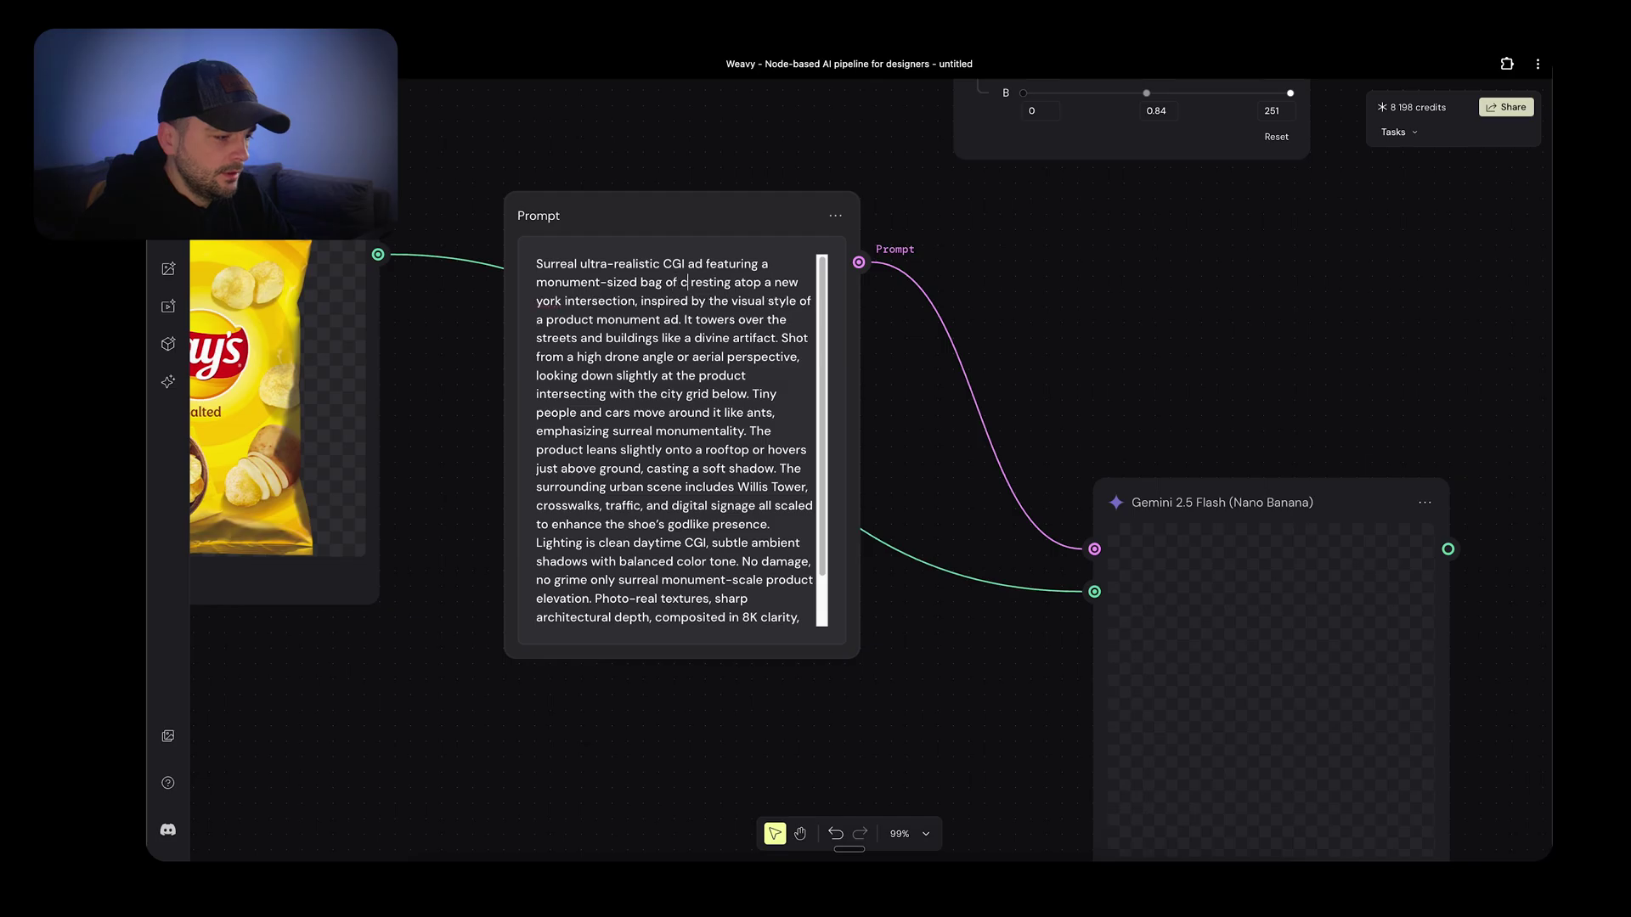
{"action": "type", "text": "s"}
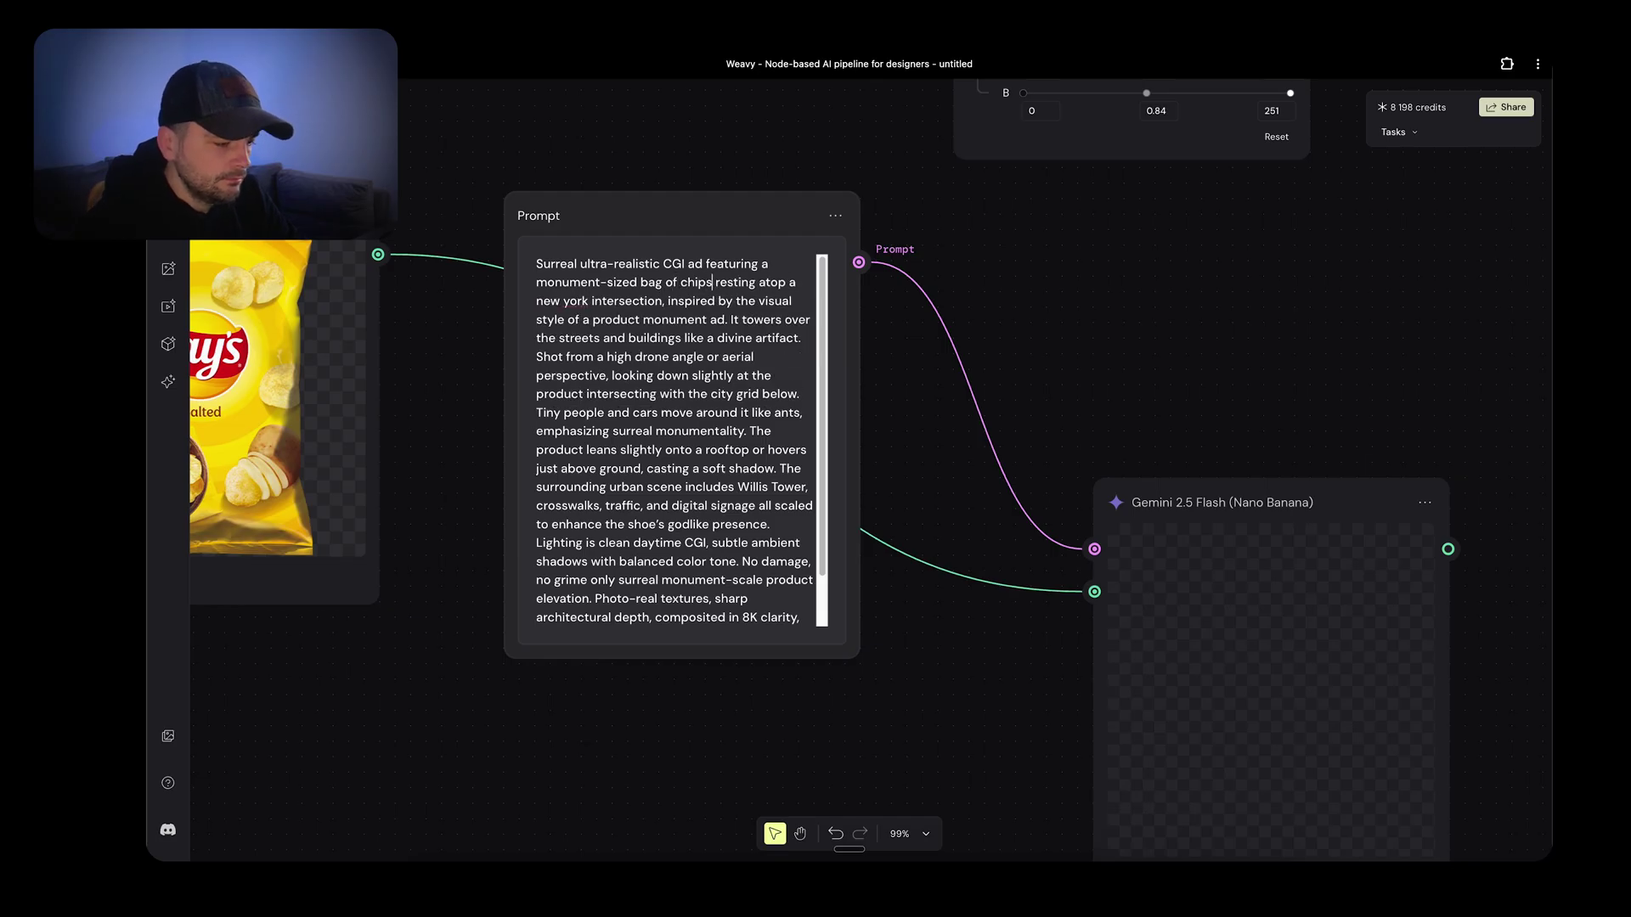
Set the Lay's workflow's Nano Banana node to 4 runs and start generating the images
{"action": "scroll", "coordinate": [1095, 416], "scroll_direction": "down", "scroll_amount": 3}
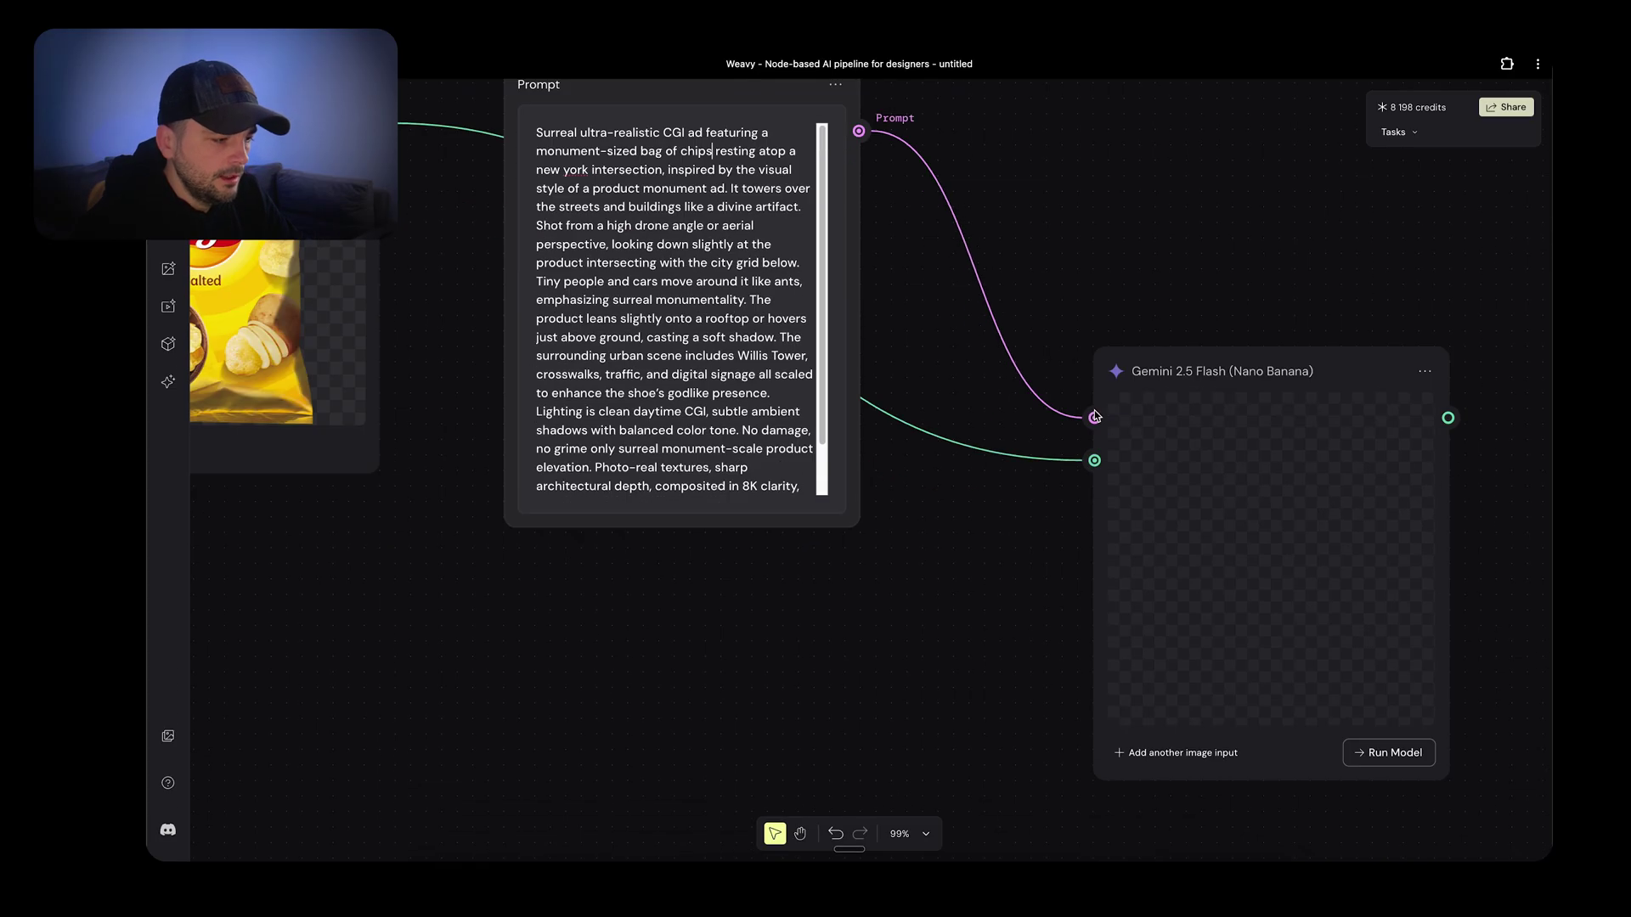
{"action": "left_click", "coordinate": [1263, 378]}
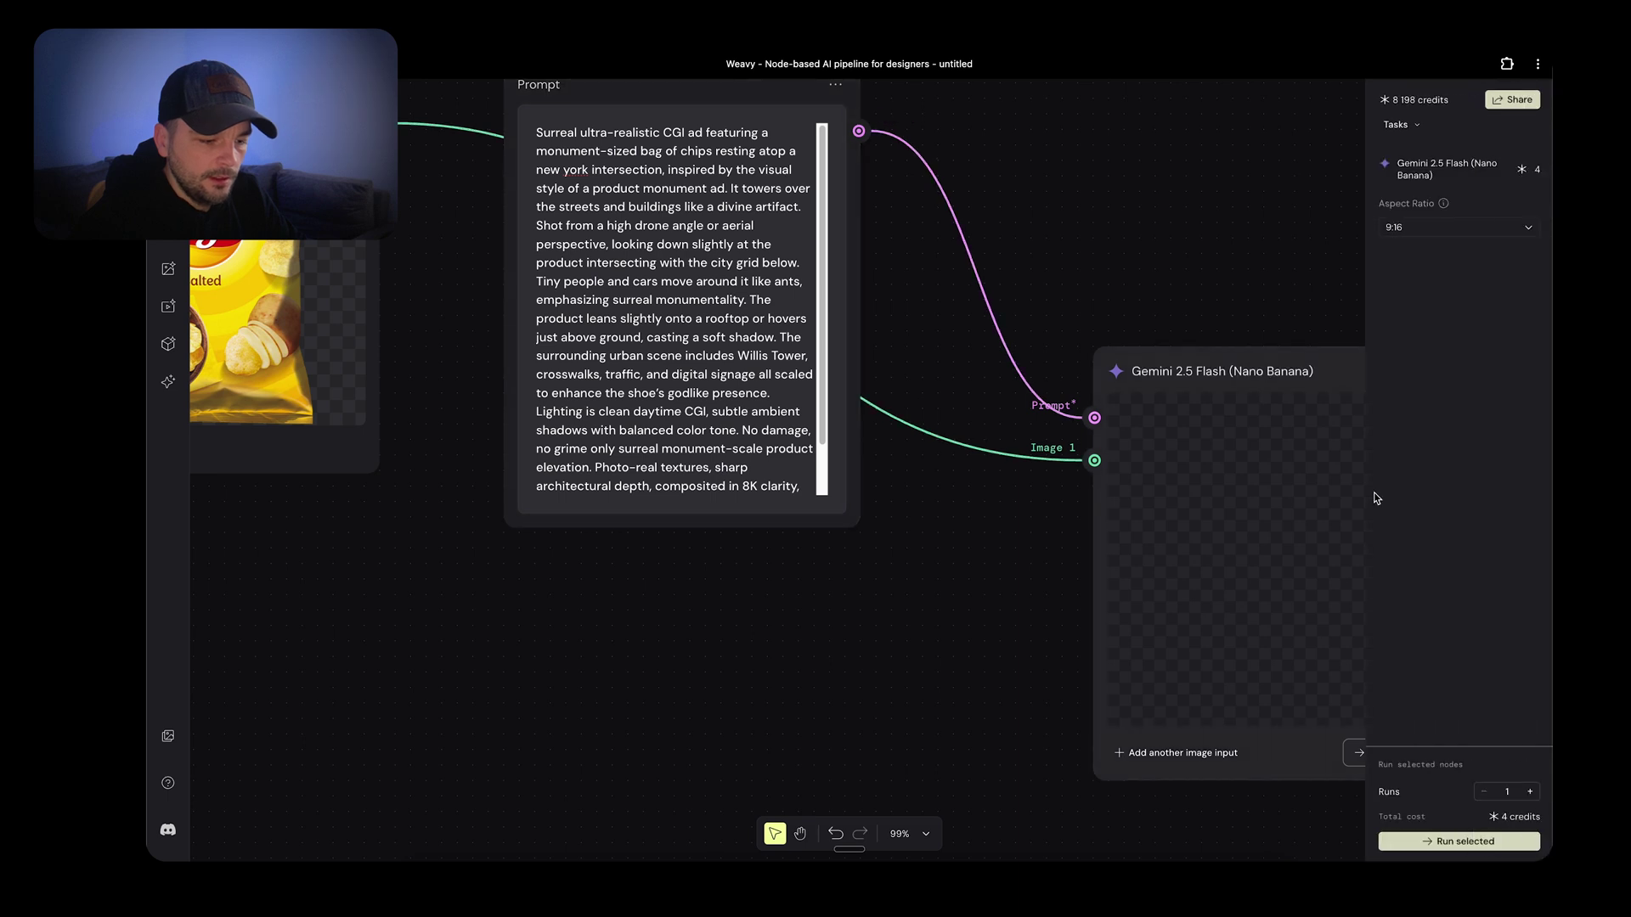
{"action": "left_click", "coordinate": [1532, 793]}
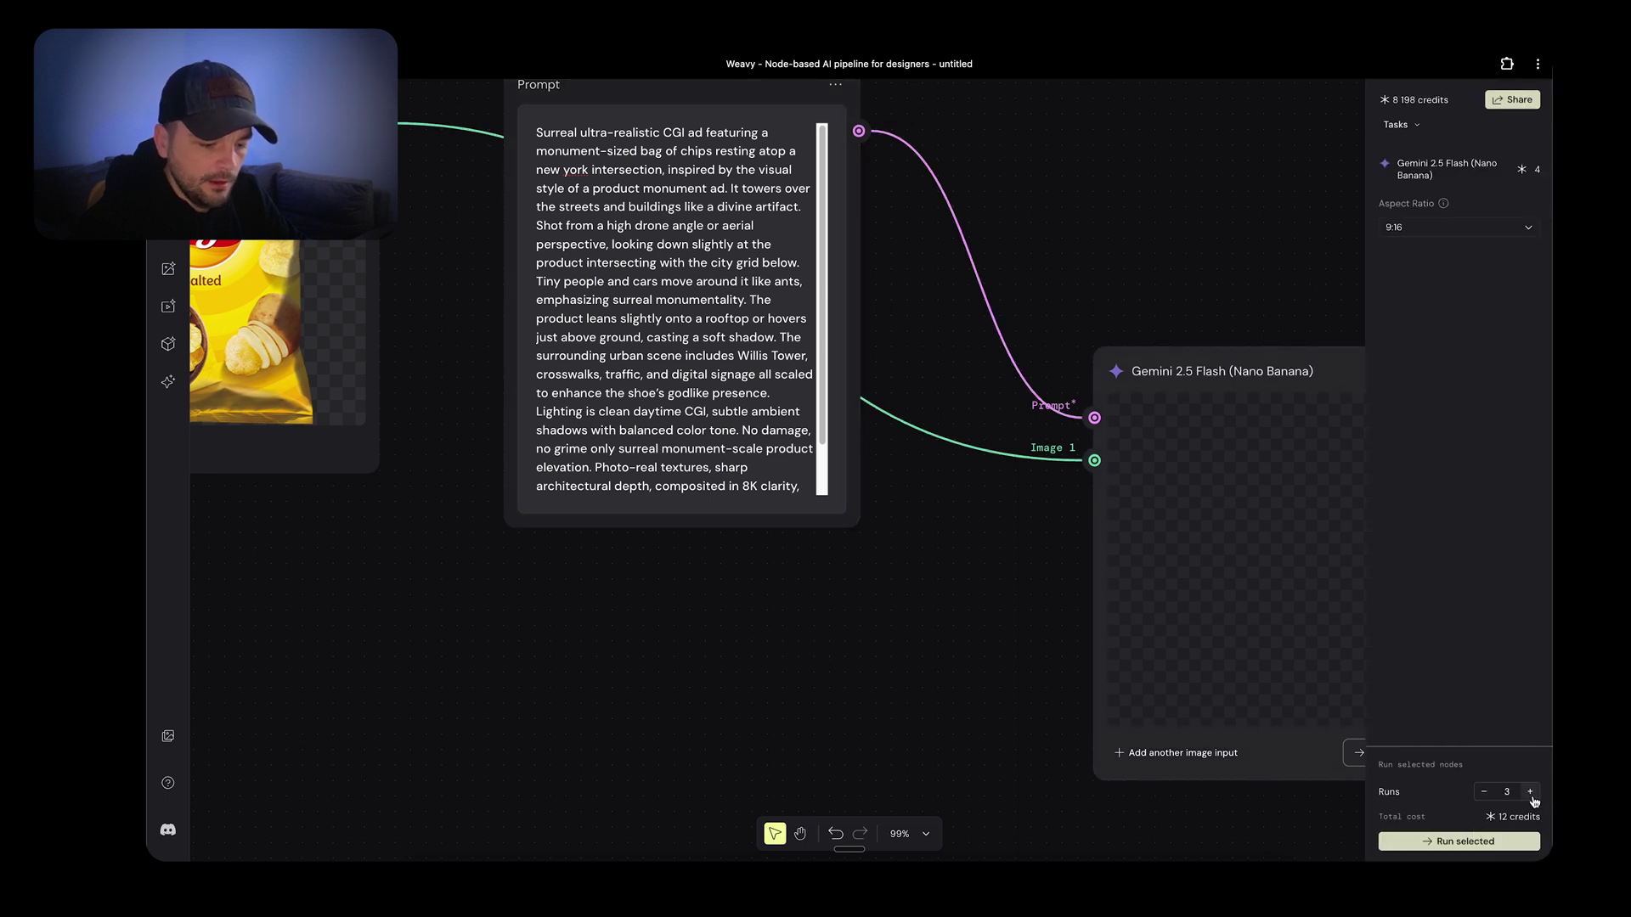
{"action": "left_click", "coordinate": [1531, 794]}
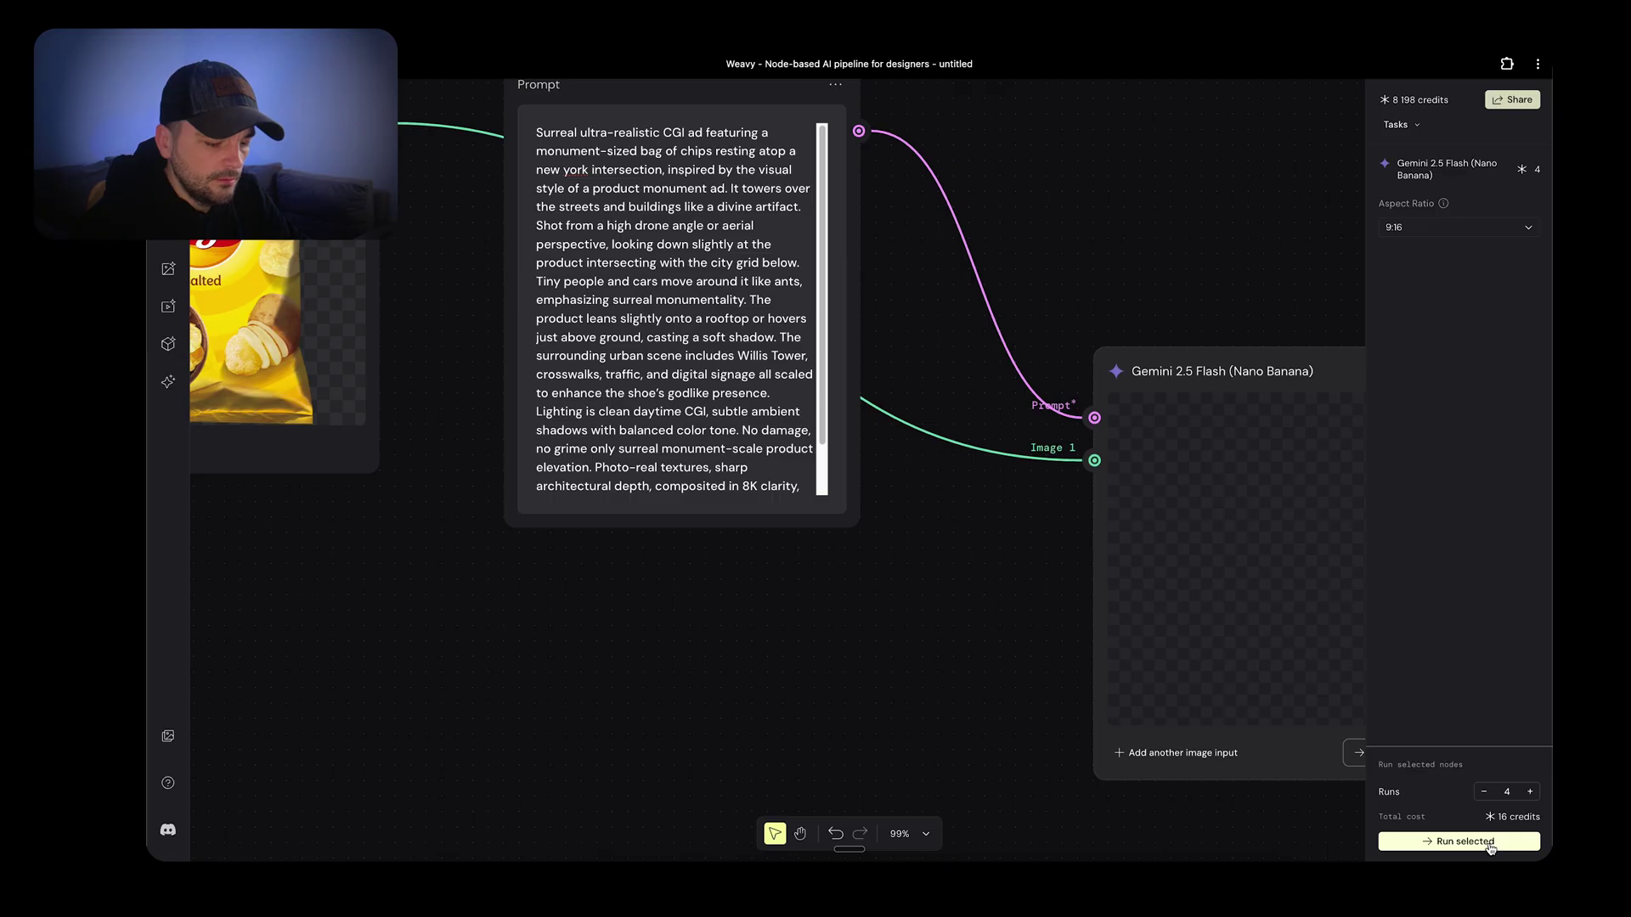
{"action": "left_click", "coordinate": [1490, 841]}
{"action": "scroll", "coordinate": [954, 600], "scroll_direction": "down", "scroll_amount": 5}
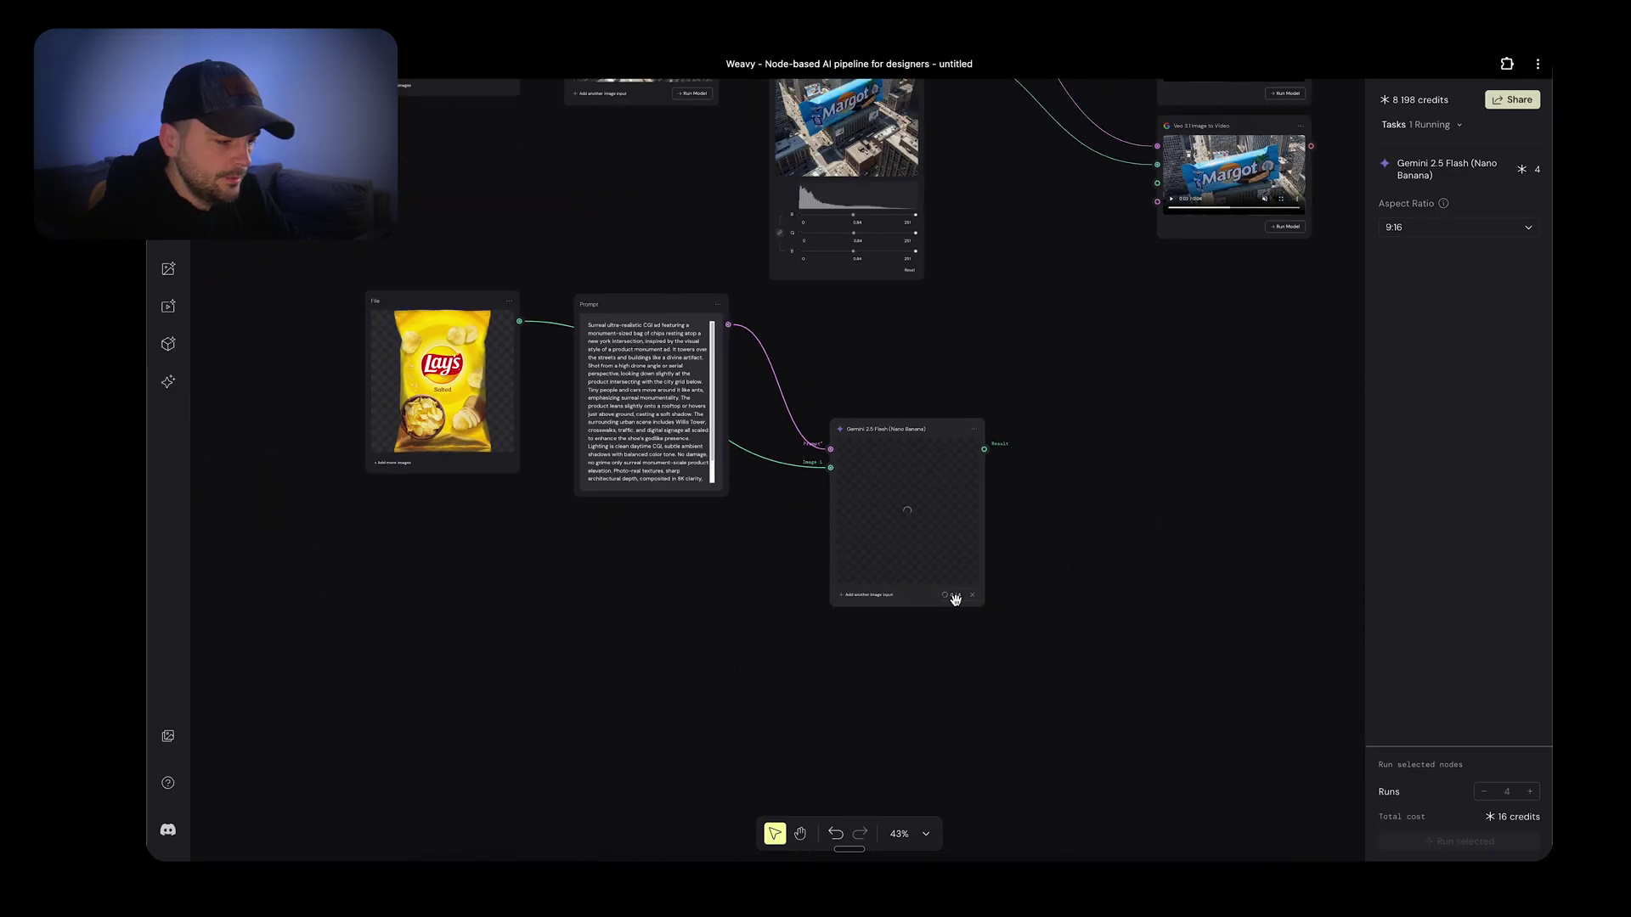
{"action": "scroll", "coordinate": [955, 600], "scroll_direction": "right", "scroll_amount": 10}
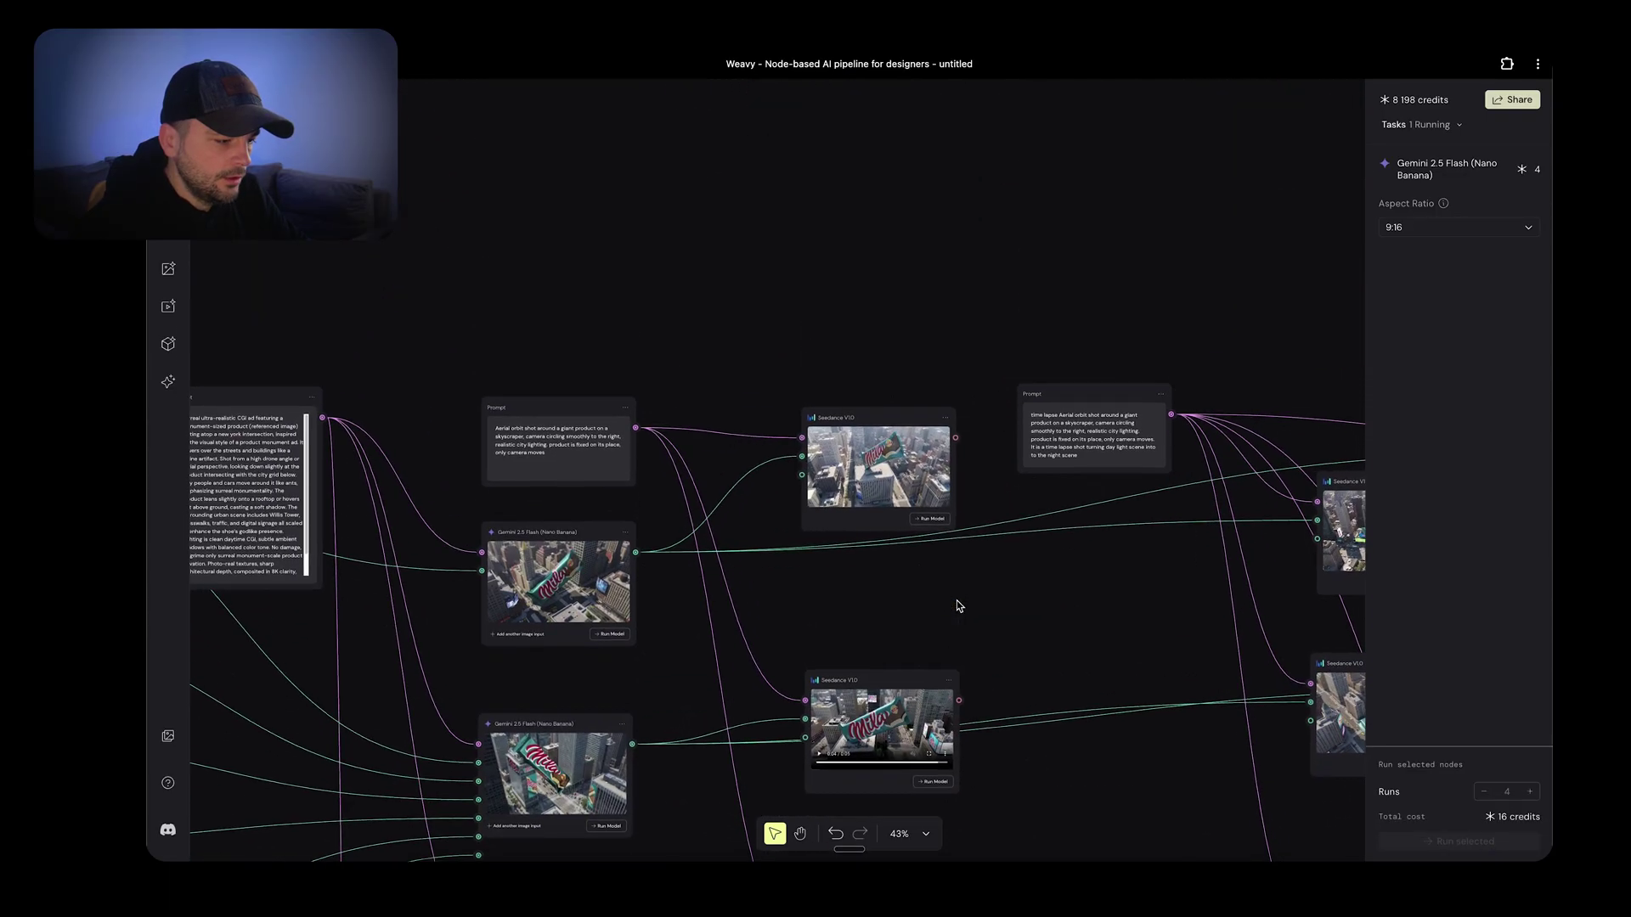
Copy the aerial orbit shot prompt from the earlier workflow and paste it beside the Lay's Nano Banana node
{"action": "scroll", "coordinate": [958, 604], "scroll_direction": "down", "scroll_amount": 2}
{"action": "left_click_drag", "start_coordinate": [510, 304], "coordinate": [801, 435]}
{"action": "left_click", "coordinate": [695, 338]}
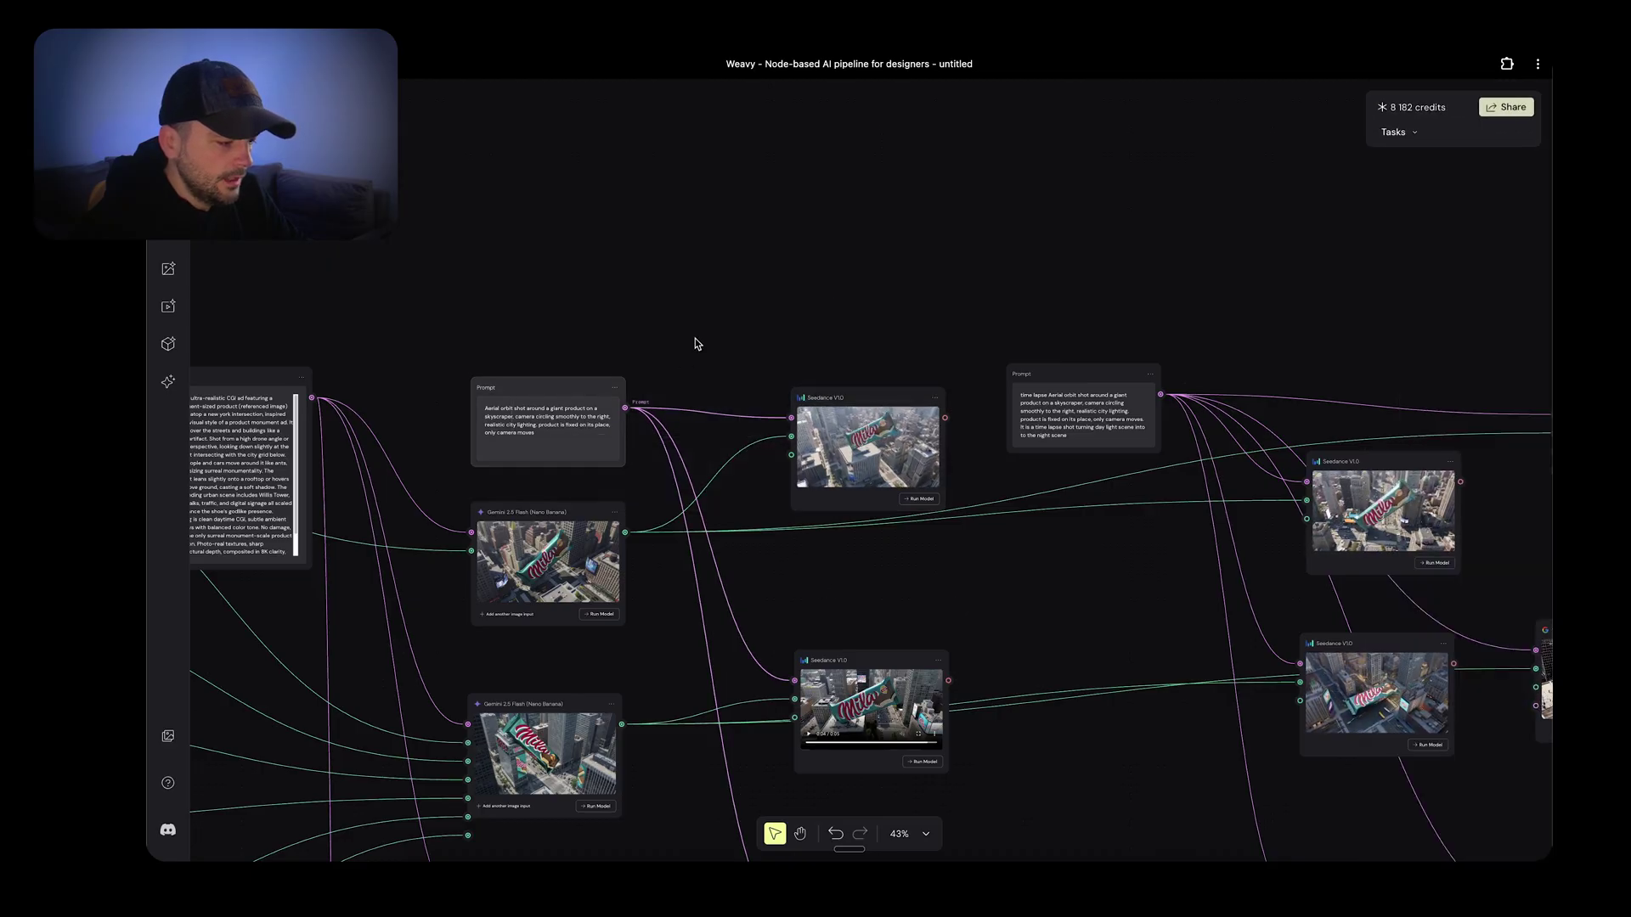
{"action": "scroll", "coordinate": [701, 550], "scroll_direction": "down", "scroll_amount": 5}
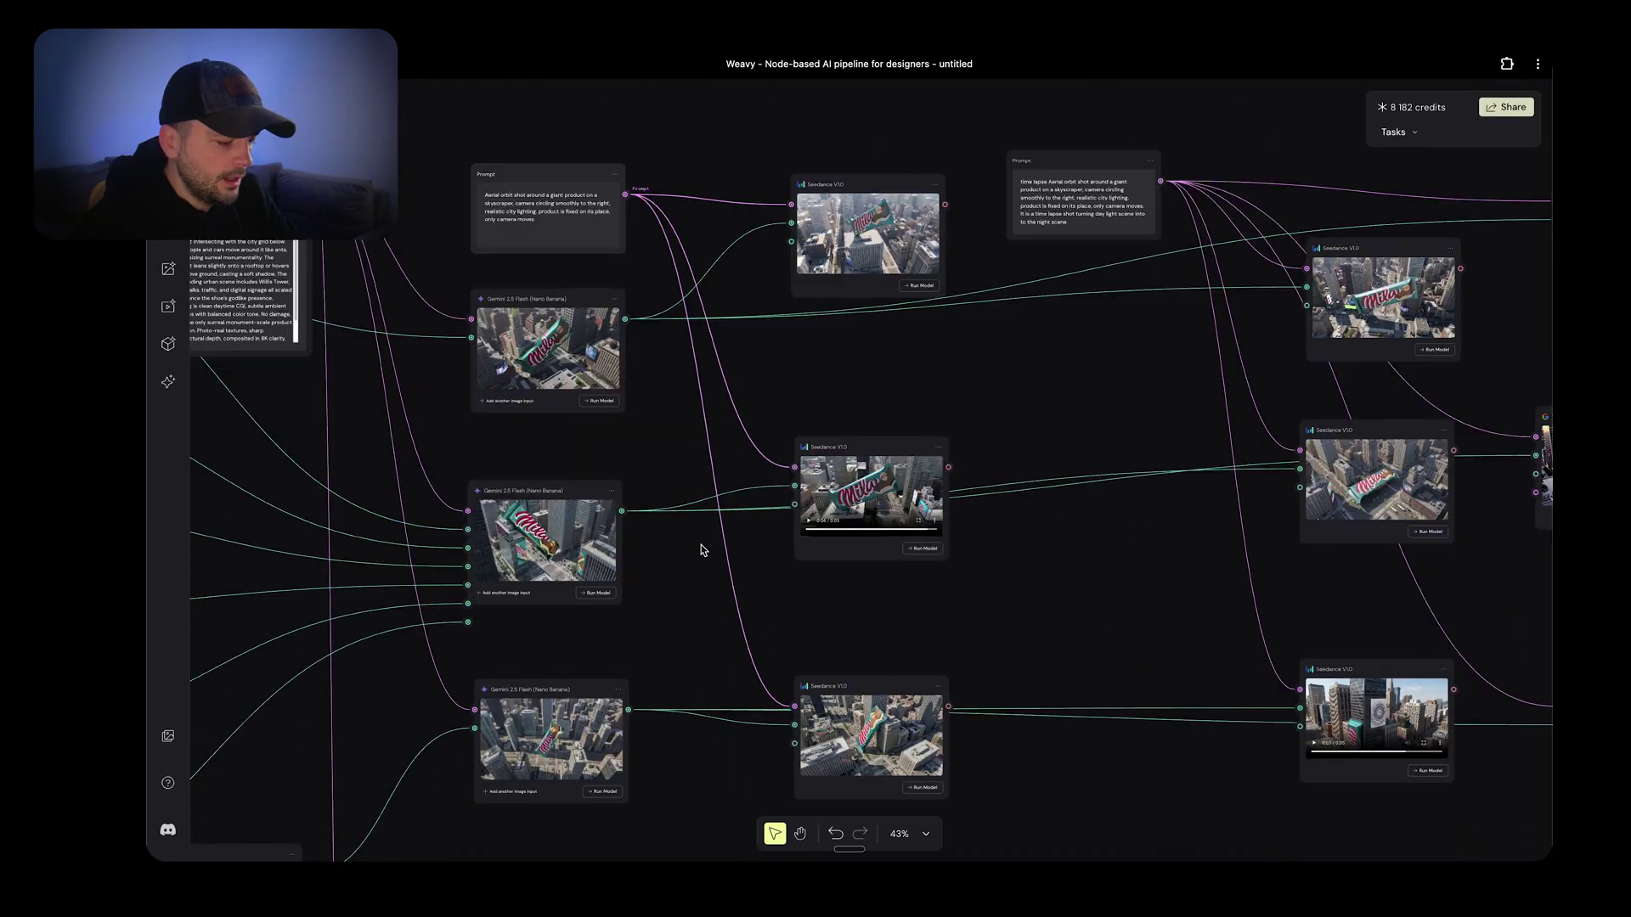
{"action": "scroll", "coordinate": [700, 550], "scroll_direction": "down", "scroll_amount": 20}
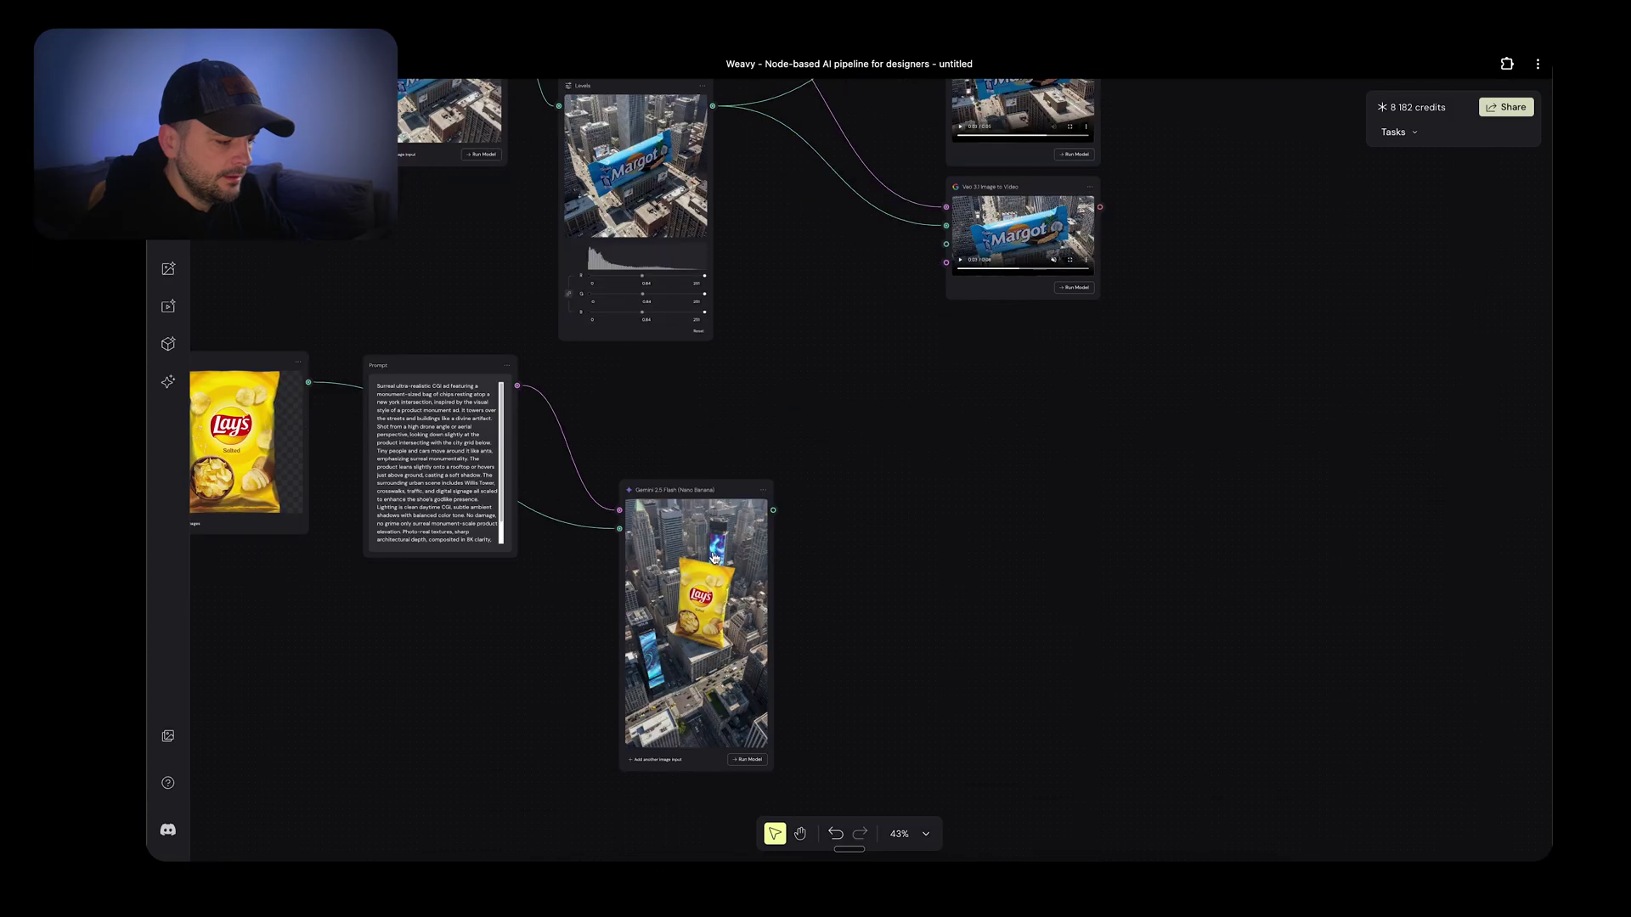
{"action": "key", "text": "ctrl+v"}
{"action": "left_click_drag", "start_coordinate": [807, 441], "coordinate": [897, 408]}
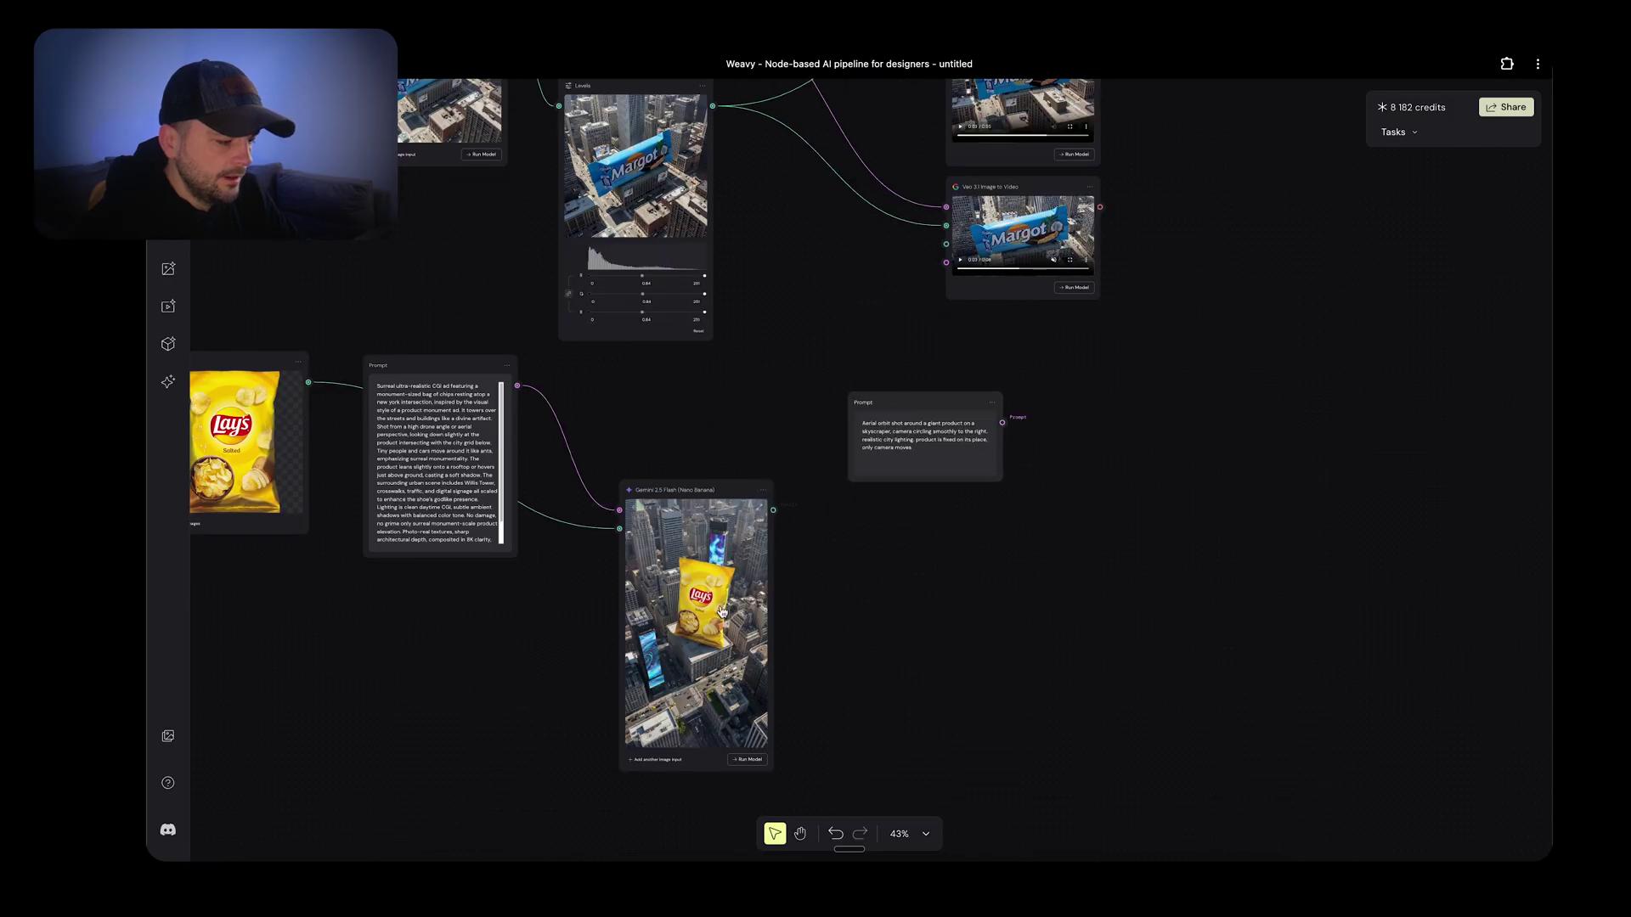
Compare the four generated Lay's images in the Nano Banana node and settle on the third one
{"action": "scroll", "coordinate": [721, 611], "scroll_direction": "up", "scroll_amount": 10}
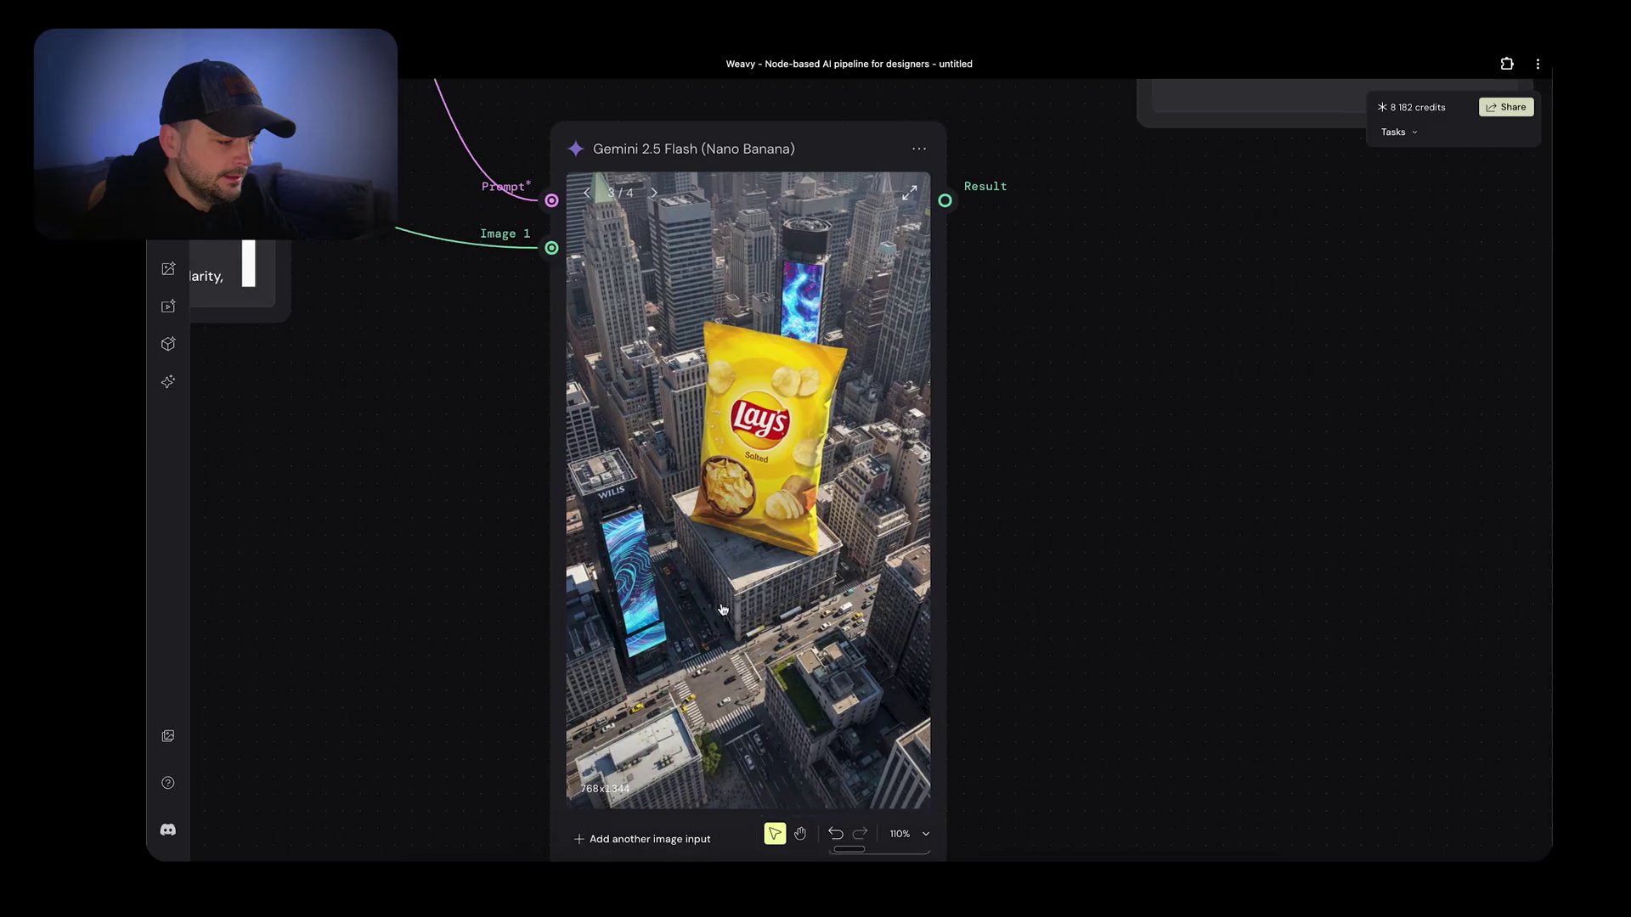
{"action": "scroll", "coordinate": [723, 610], "scroll_direction": "down", "scroll_amount": 1}
{"action": "left_click", "coordinate": [654, 134]}
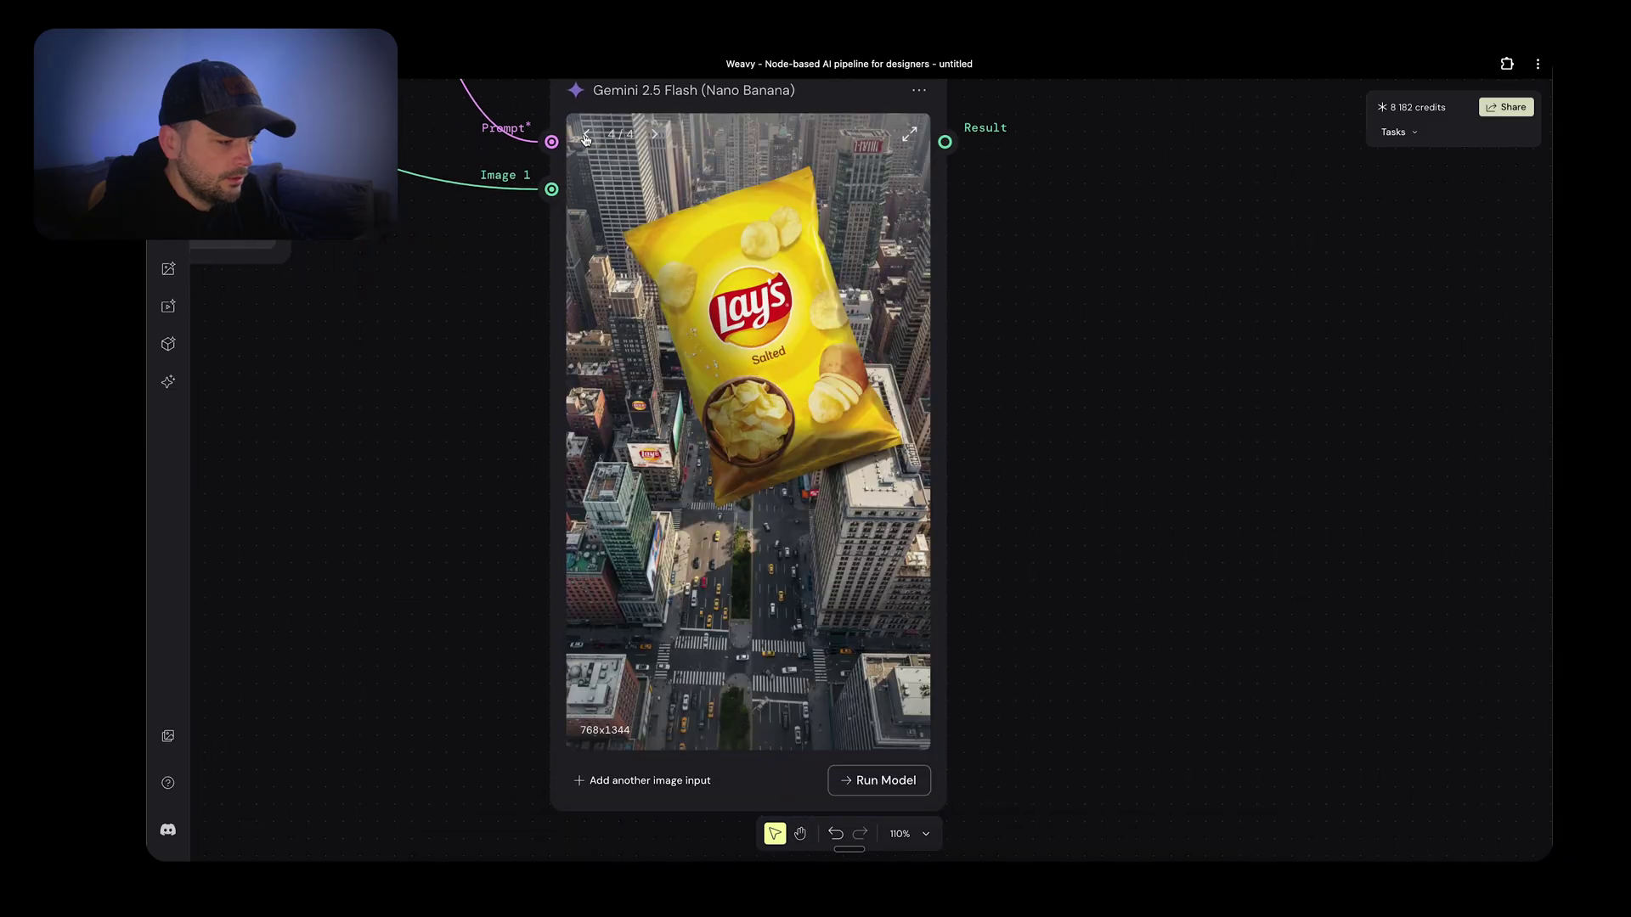
{"action": "left_click", "coordinate": [647, 136]}
{"action": "left_click", "coordinate": [657, 136]}
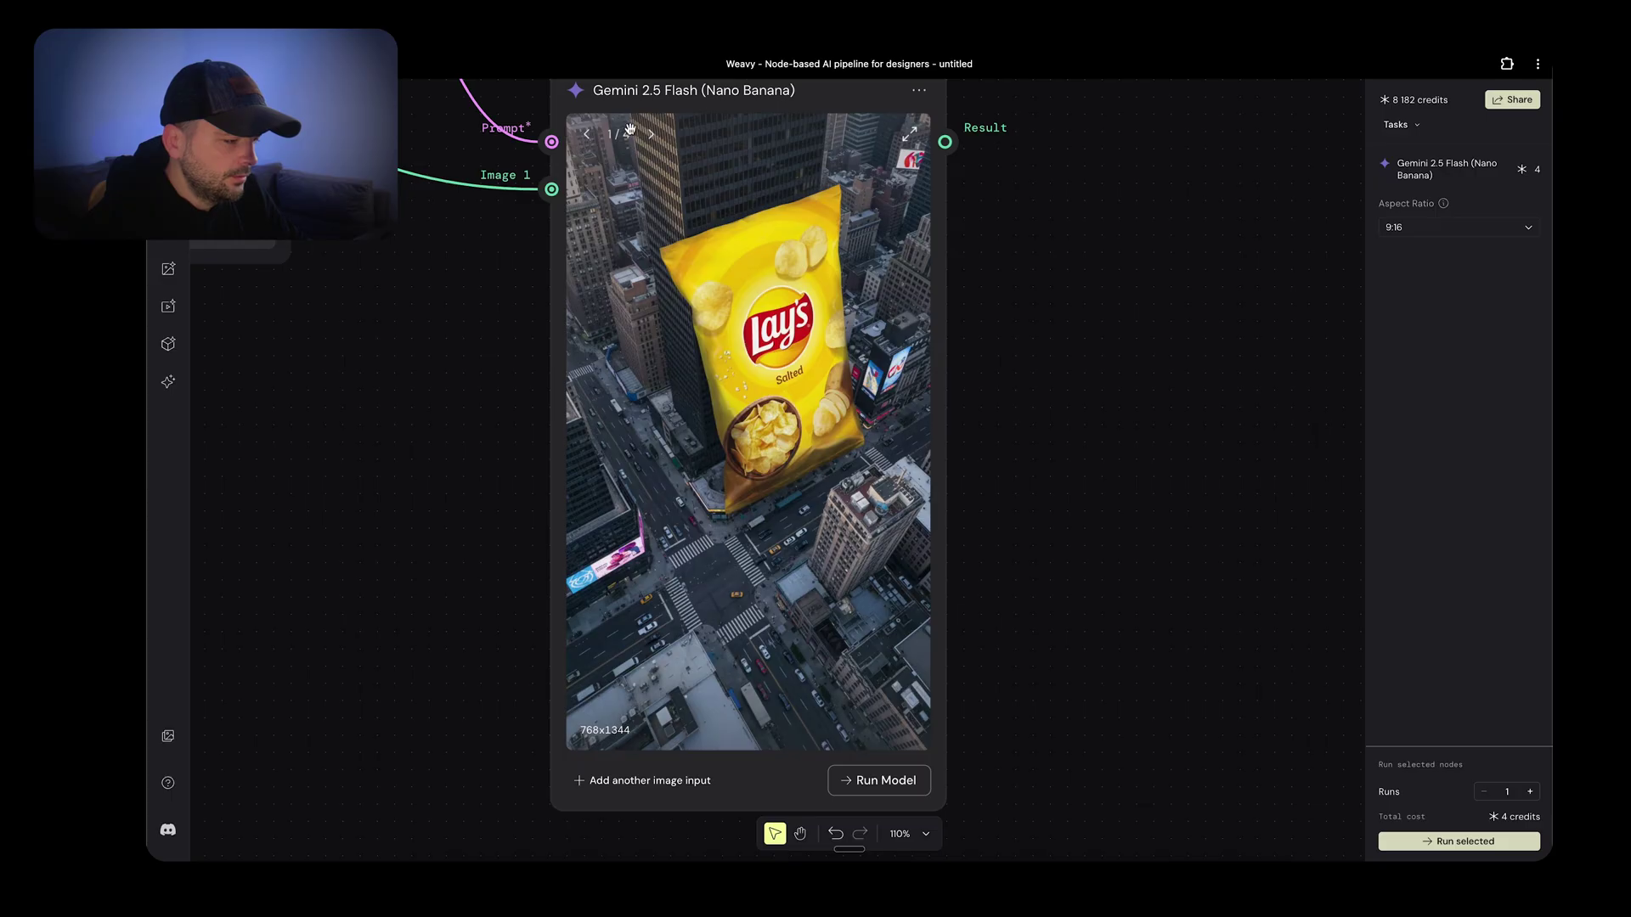
{"action": "left_click", "coordinate": [597, 146]}
{"action": "left_click", "coordinate": [597, 147]}
{"action": "left_click", "coordinate": [597, 146]}
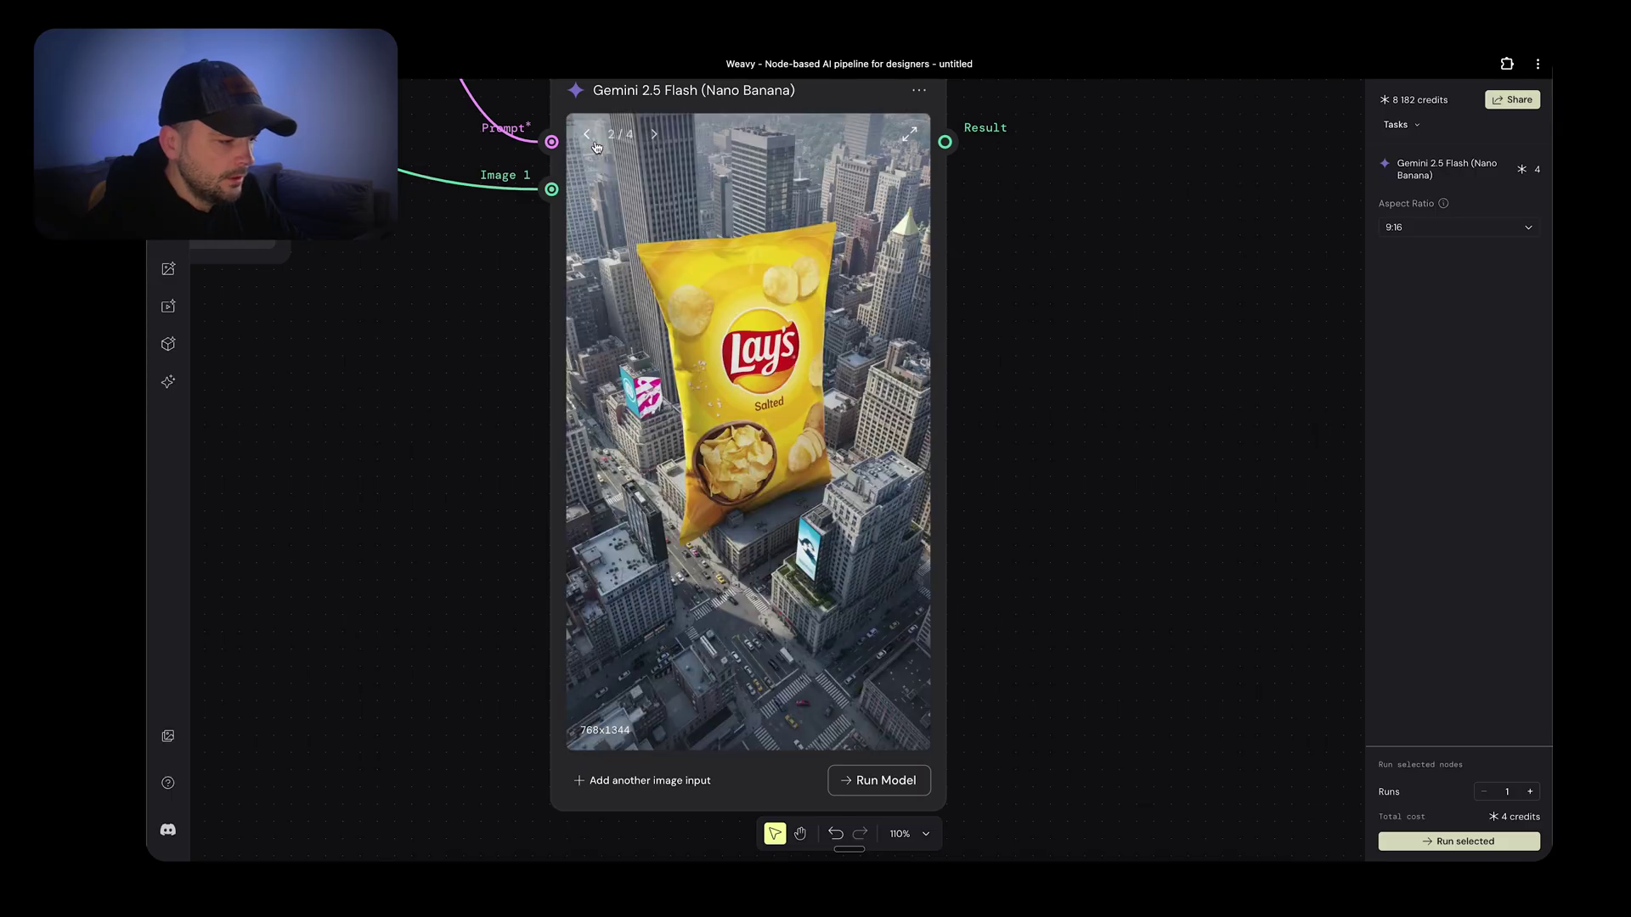
{"action": "left_click", "coordinate": [654, 134]}
Add a Seedance V1.0 node beside the Lay's Nano Banana node and set its model to Pro
{"action": "scroll", "coordinate": [918, 445], "scroll_direction": "right", "scroll_amount": 2}
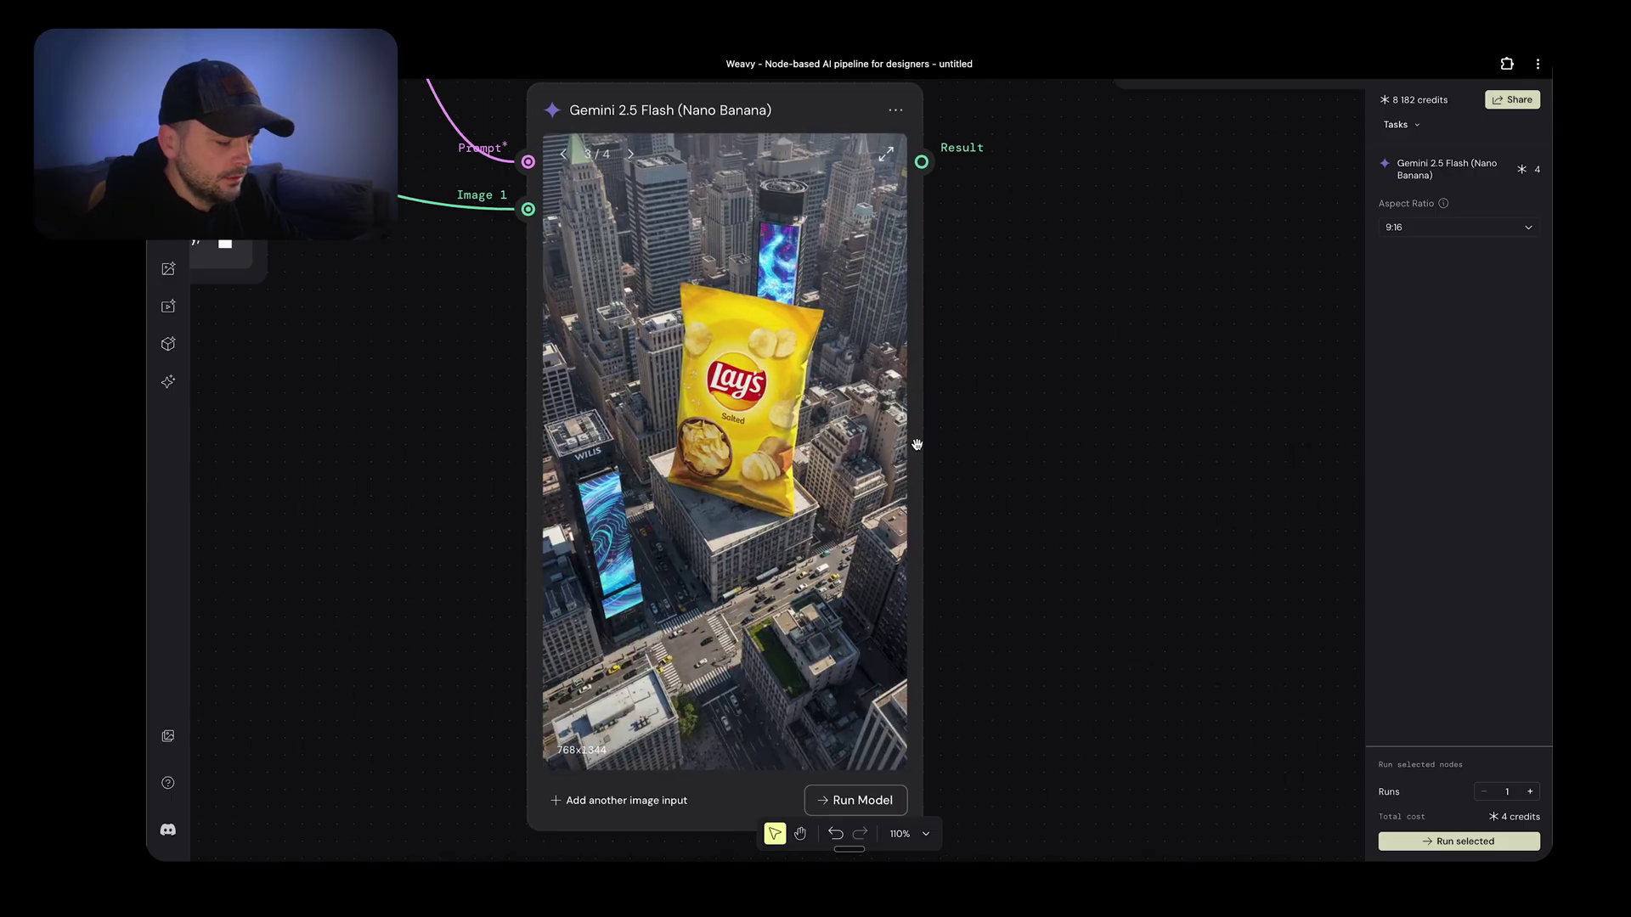
{"action": "scroll", "coordinate": [918, 445], "scroll_direction": "right", "scroll_amount": 2}
{"action": "scroll", "coordinate": [917, 445], "scroll_direction": "up", "scroll_amount": 2}
{"action": "scroll", "coordinate": [917, 445], "scroll_direction": "down", "scroll_amount": 5}
{"action": "scroll", "coordinate": [918, 442], "scroll_direction": "right", "scroll_amount": 3}
{"action": "scroll", "coordinate": [918, 442], "scroll_direction": "up", "scroll_amount": 2}
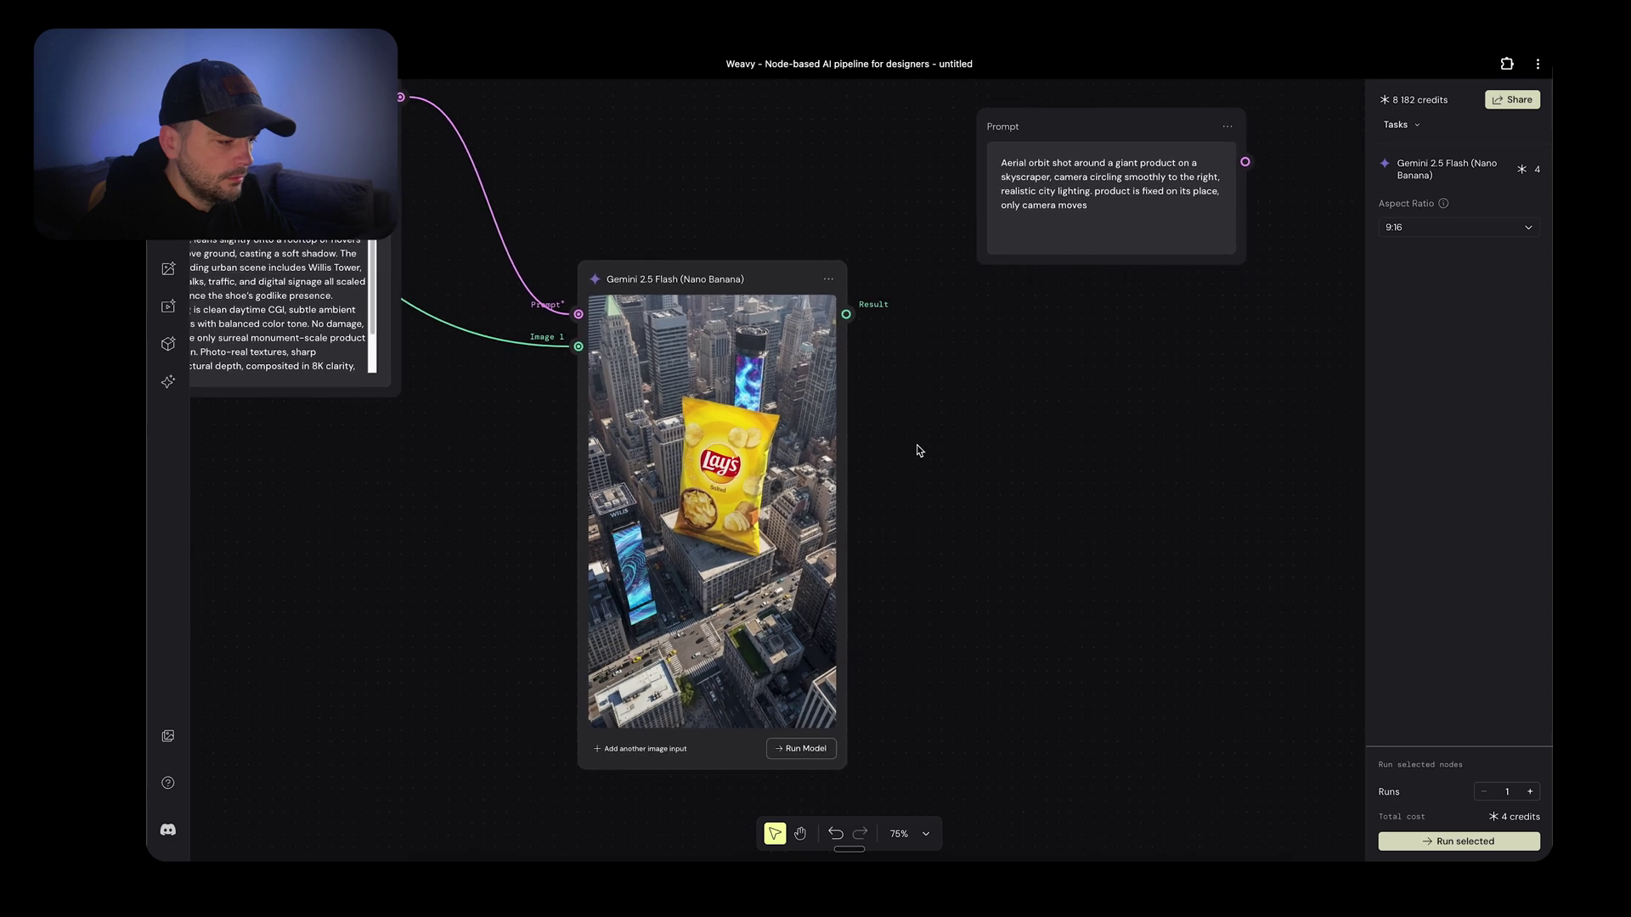
{"action": "right_click", "coordinate": [1048, 491]}
{"action": "type", "text": "see"}
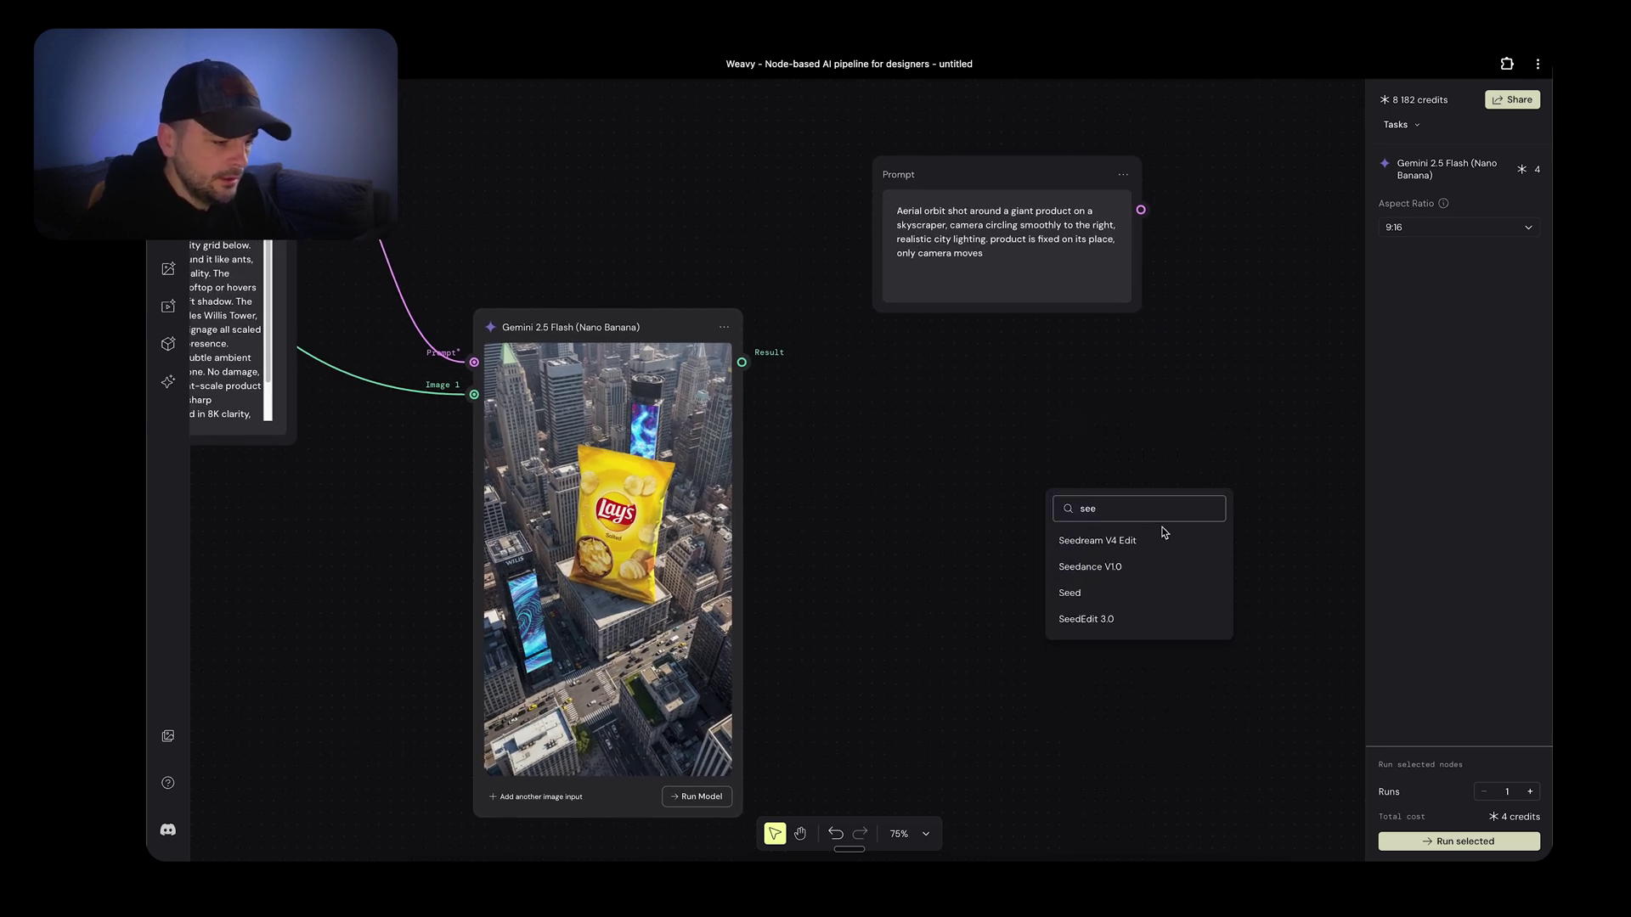
{"action": "left_click", "coordinate": [1094, 567]}
{"action": "scroll", "coordinate": [1205, 508], "scroll_direction": "right", "scroll_amount": 3}
{"action": "scroll", "coordinate": [1204, 508], "scroll_direction": "down", "scroll_amount": 1}
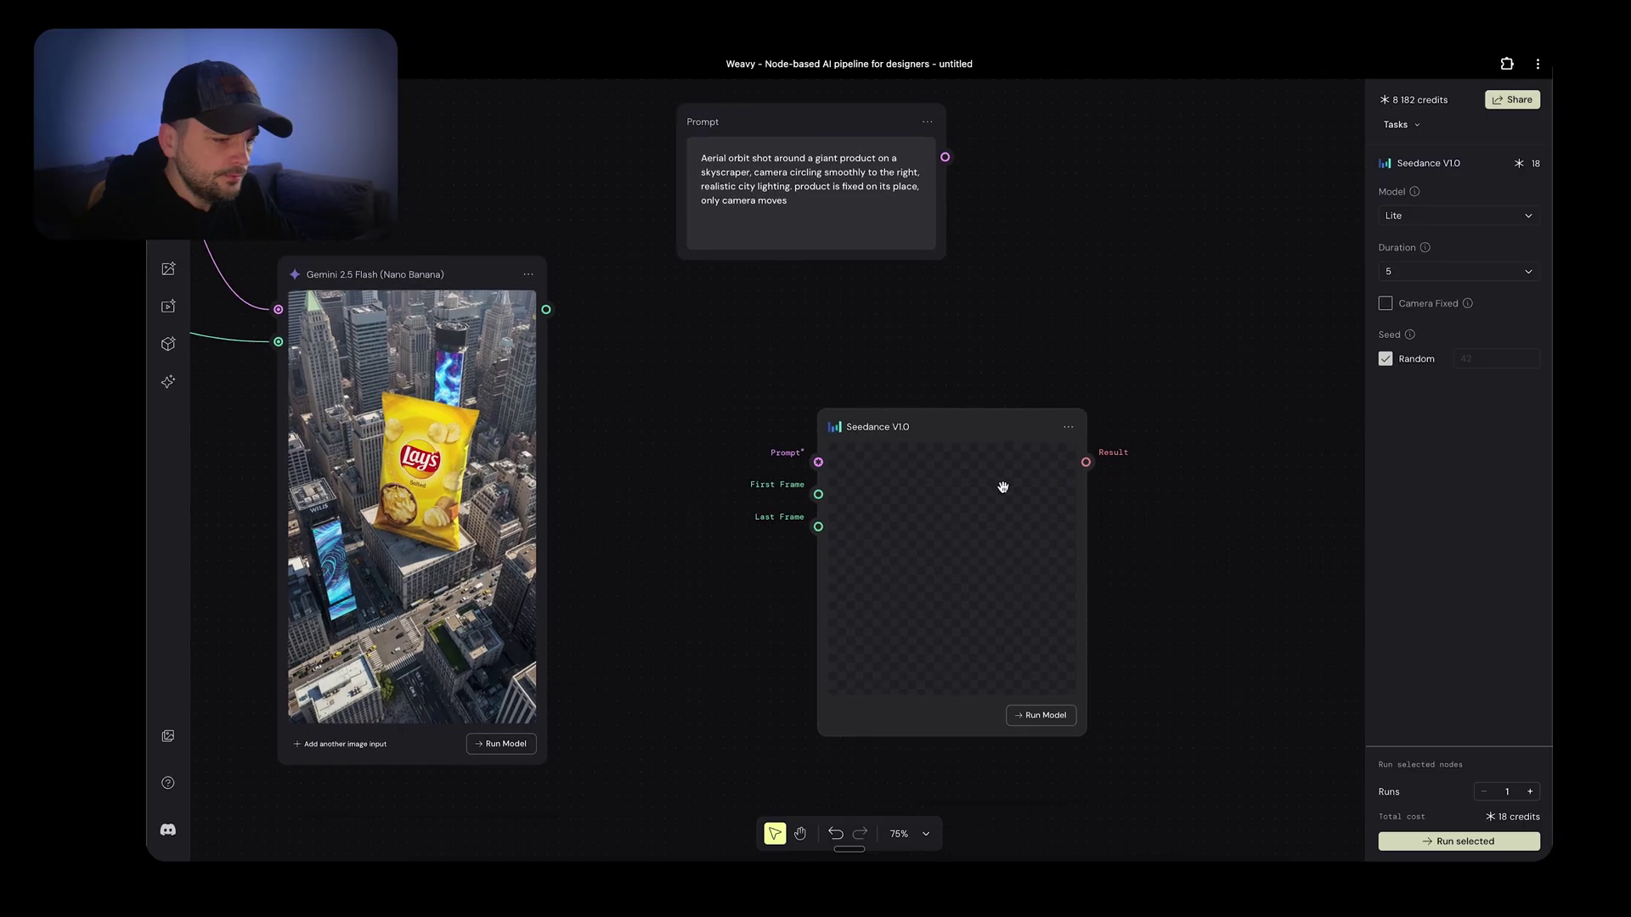
{"action": "left_click", "coordinate": [1472, 216]}
{"action": "left_click", "coordinate": [1463, 258]}
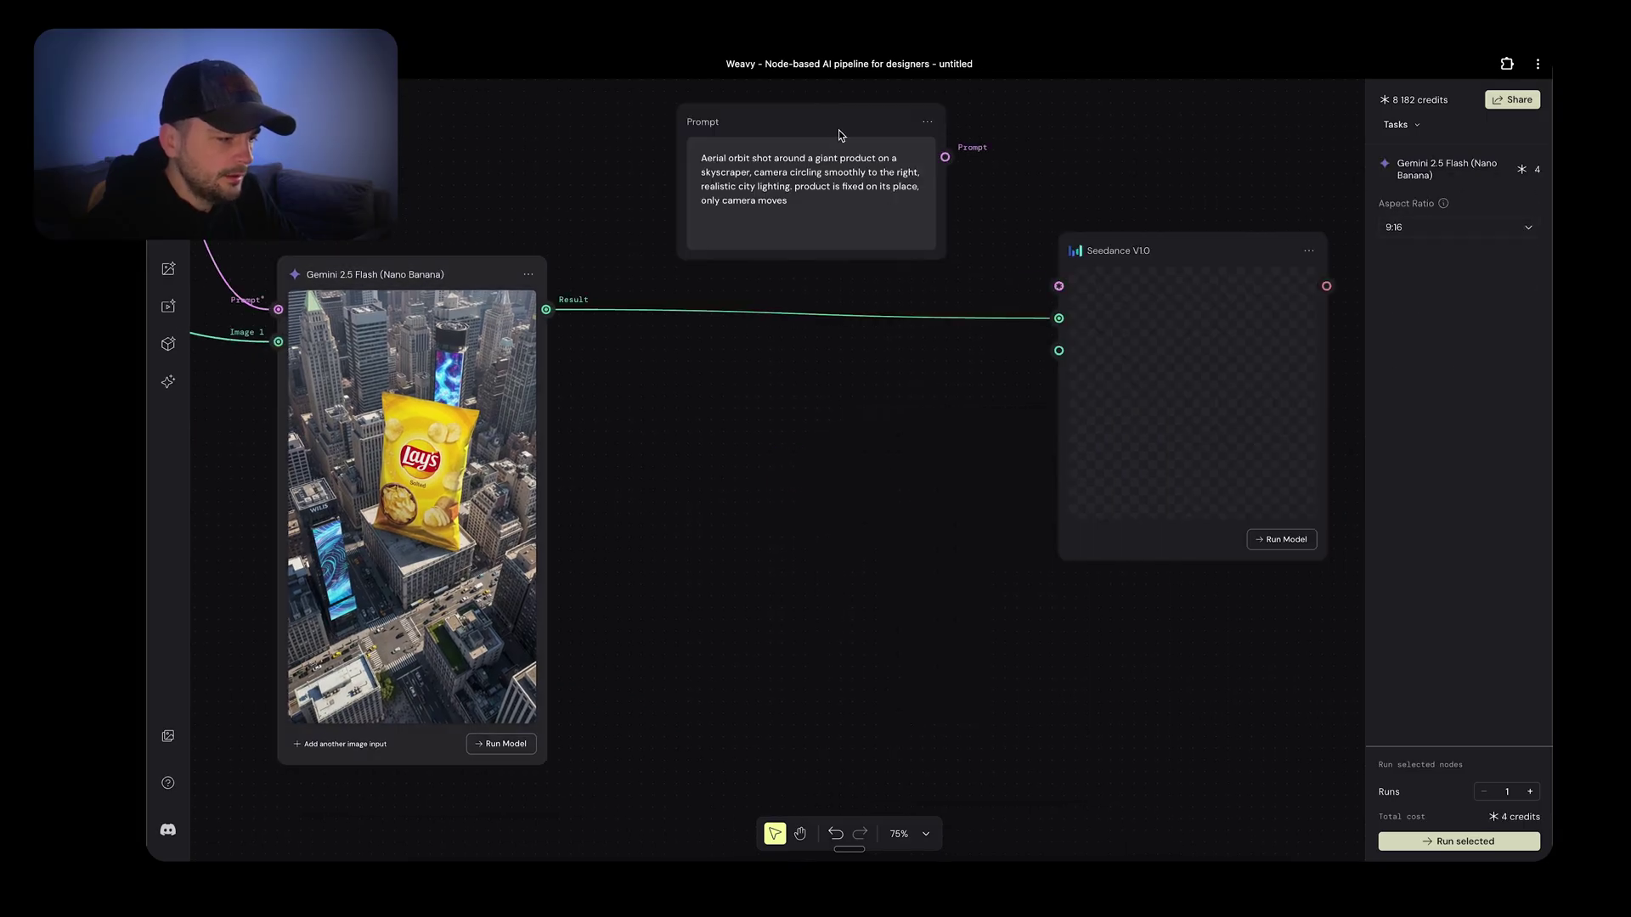
Move the orbit prompt closer to the Lay's image, connect it to Seedance's prompt input and run the Seedance node
{"action": "left_click_drag", "start_coordinate": [840, 134], "coordinate": [702, 138]}
{"action": "left_click_drag", "start_coordinate": [810, 168], "coordinate": [1050, 291]}
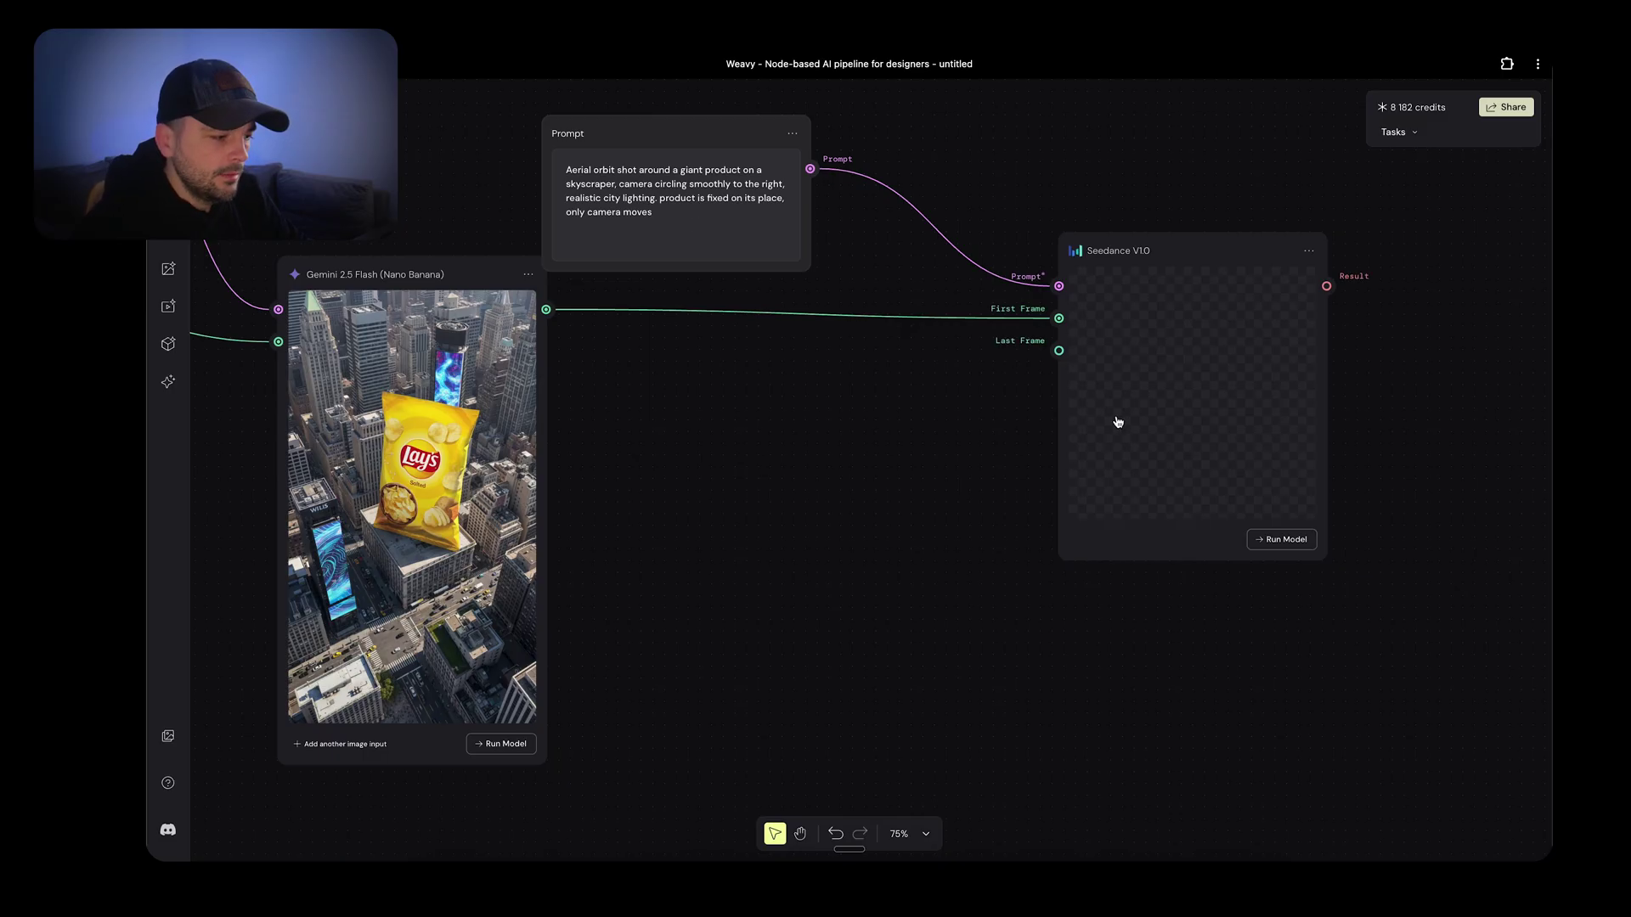
{"action": "left_click", "coordinate": [1285, 540]}
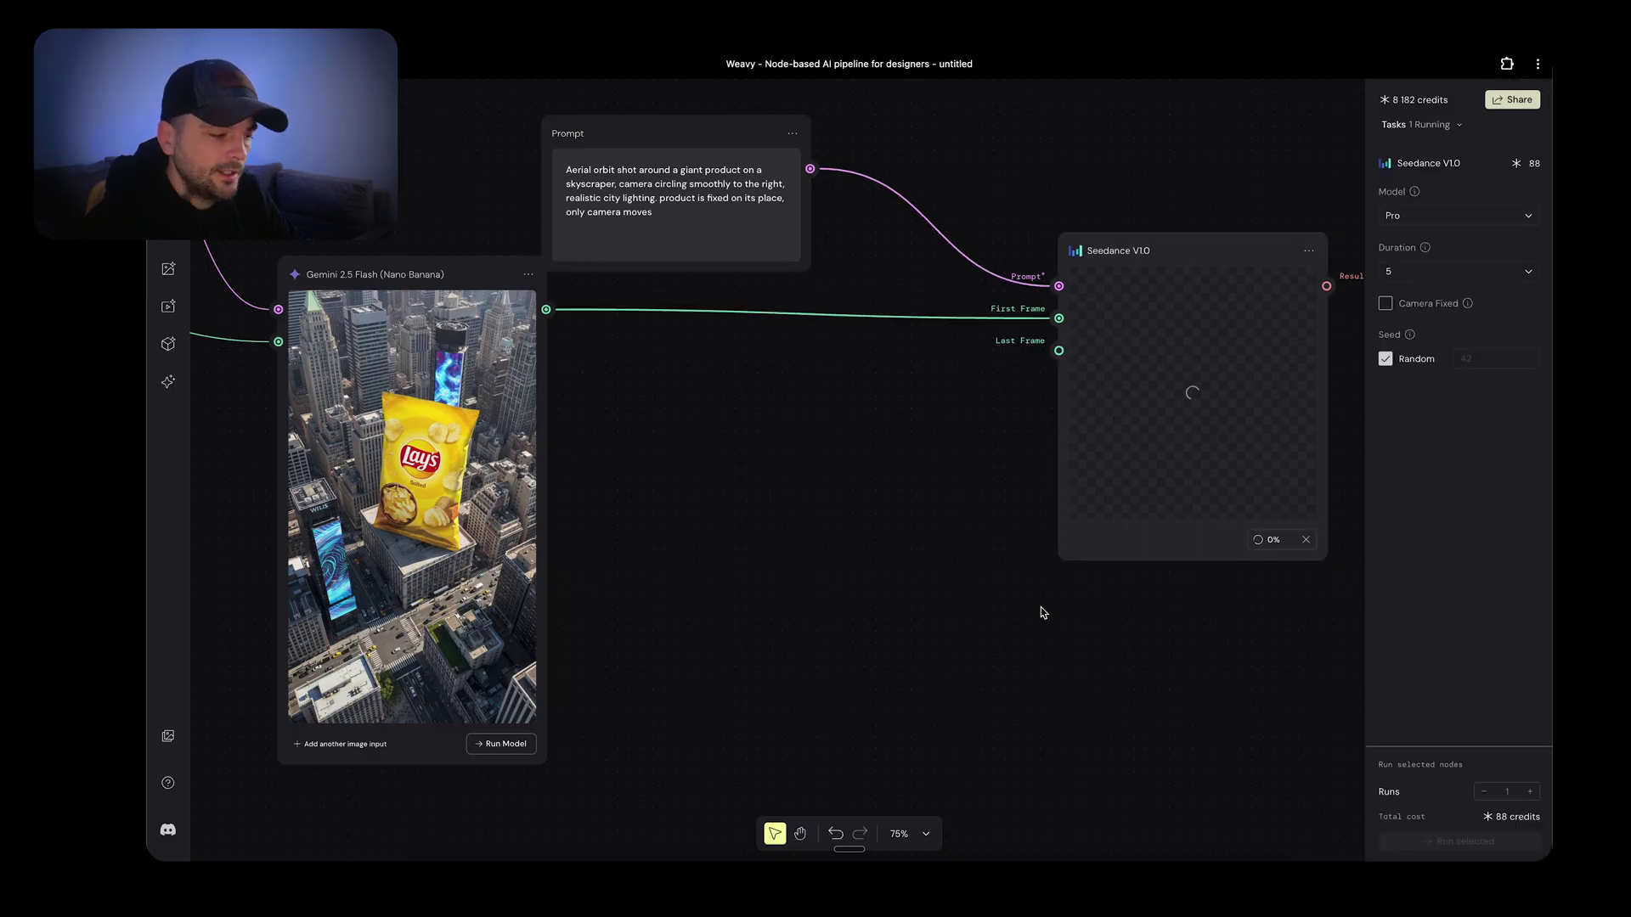
Add a Veo 3.1 Image to Video node beside the running Seedance node
{"action": "scroll", "coordinate": [888, 569], "scroll_direction": "down", "scroll_amount": 8}
{"action": "double_click", "coordinate": [927, 574]}
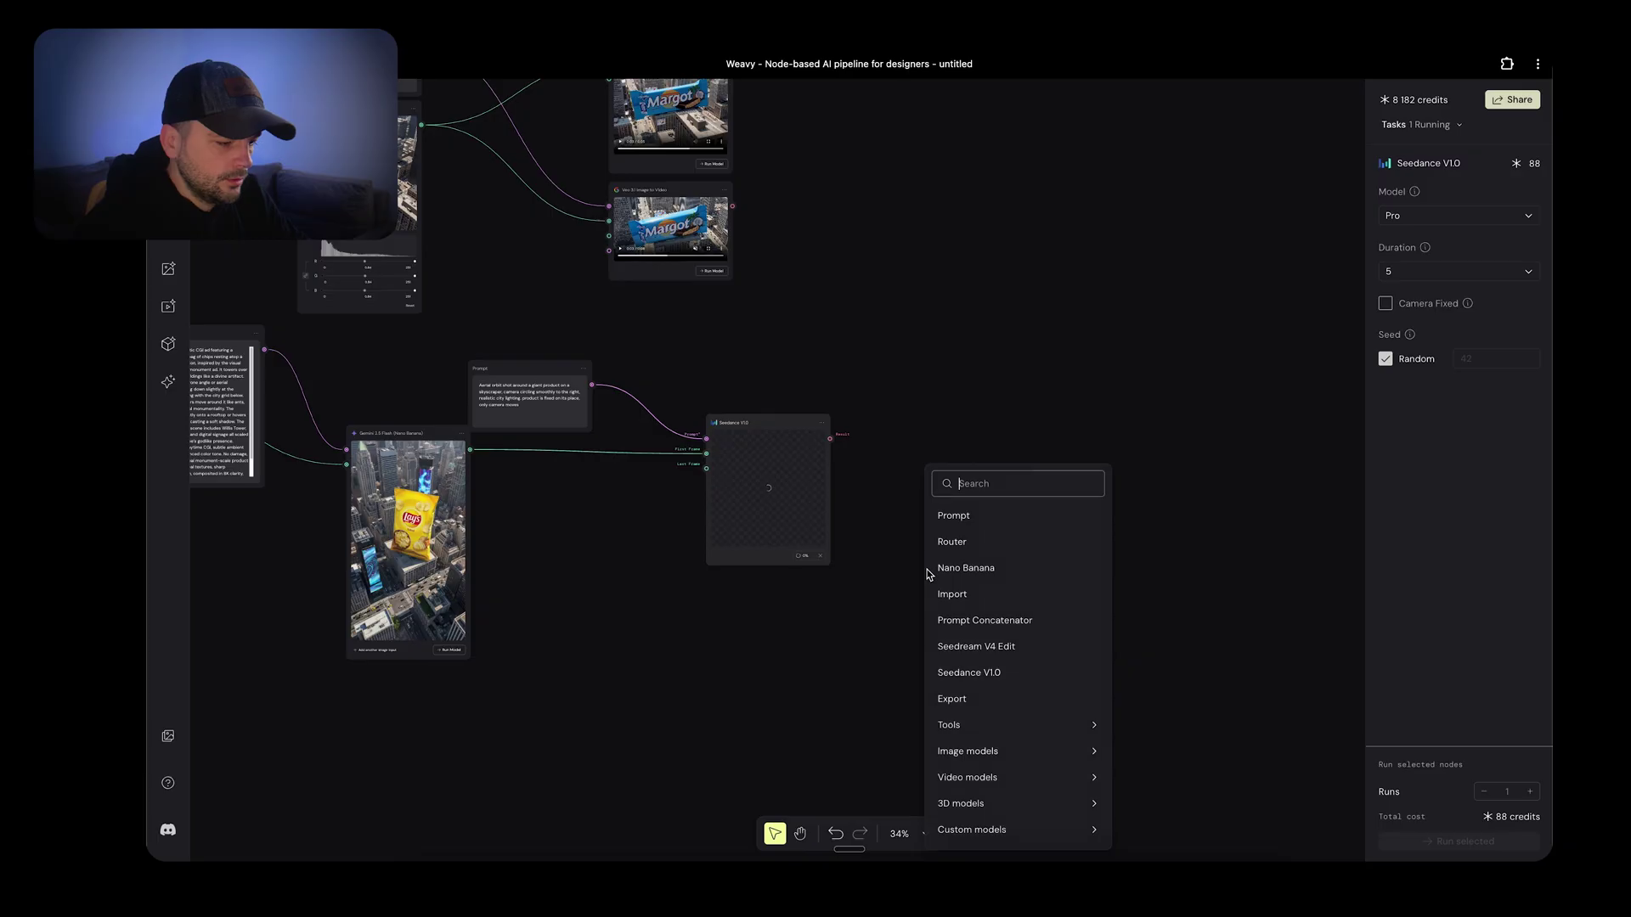
{"action": "type", "text": "veo"}
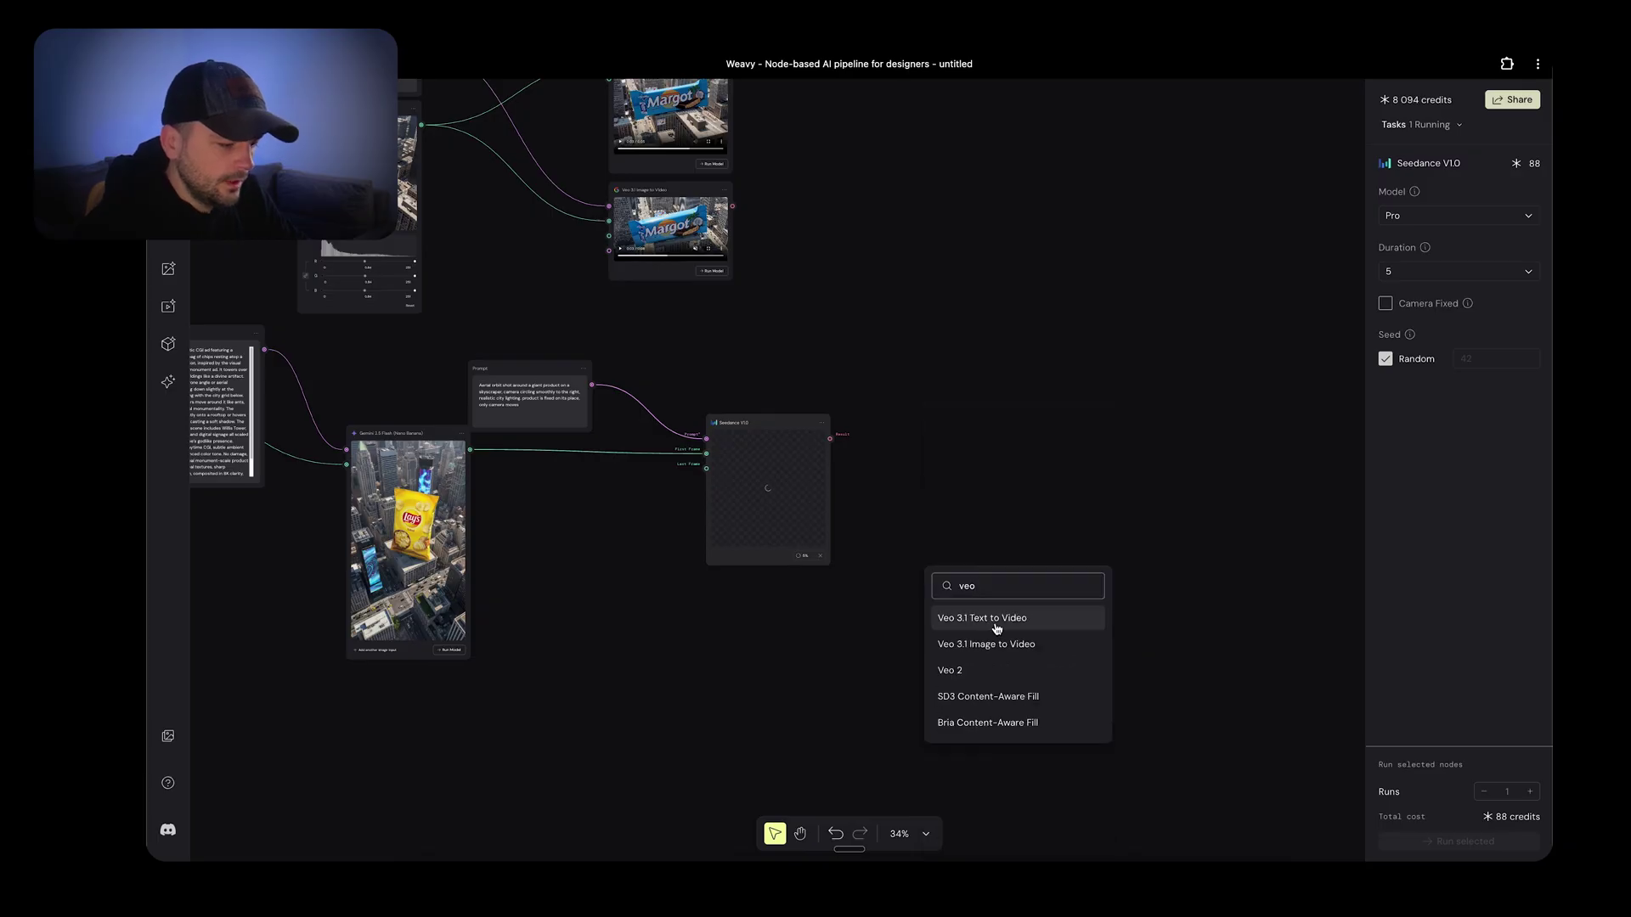
{"action": "left_click", "coordinate": [1003, 645]}
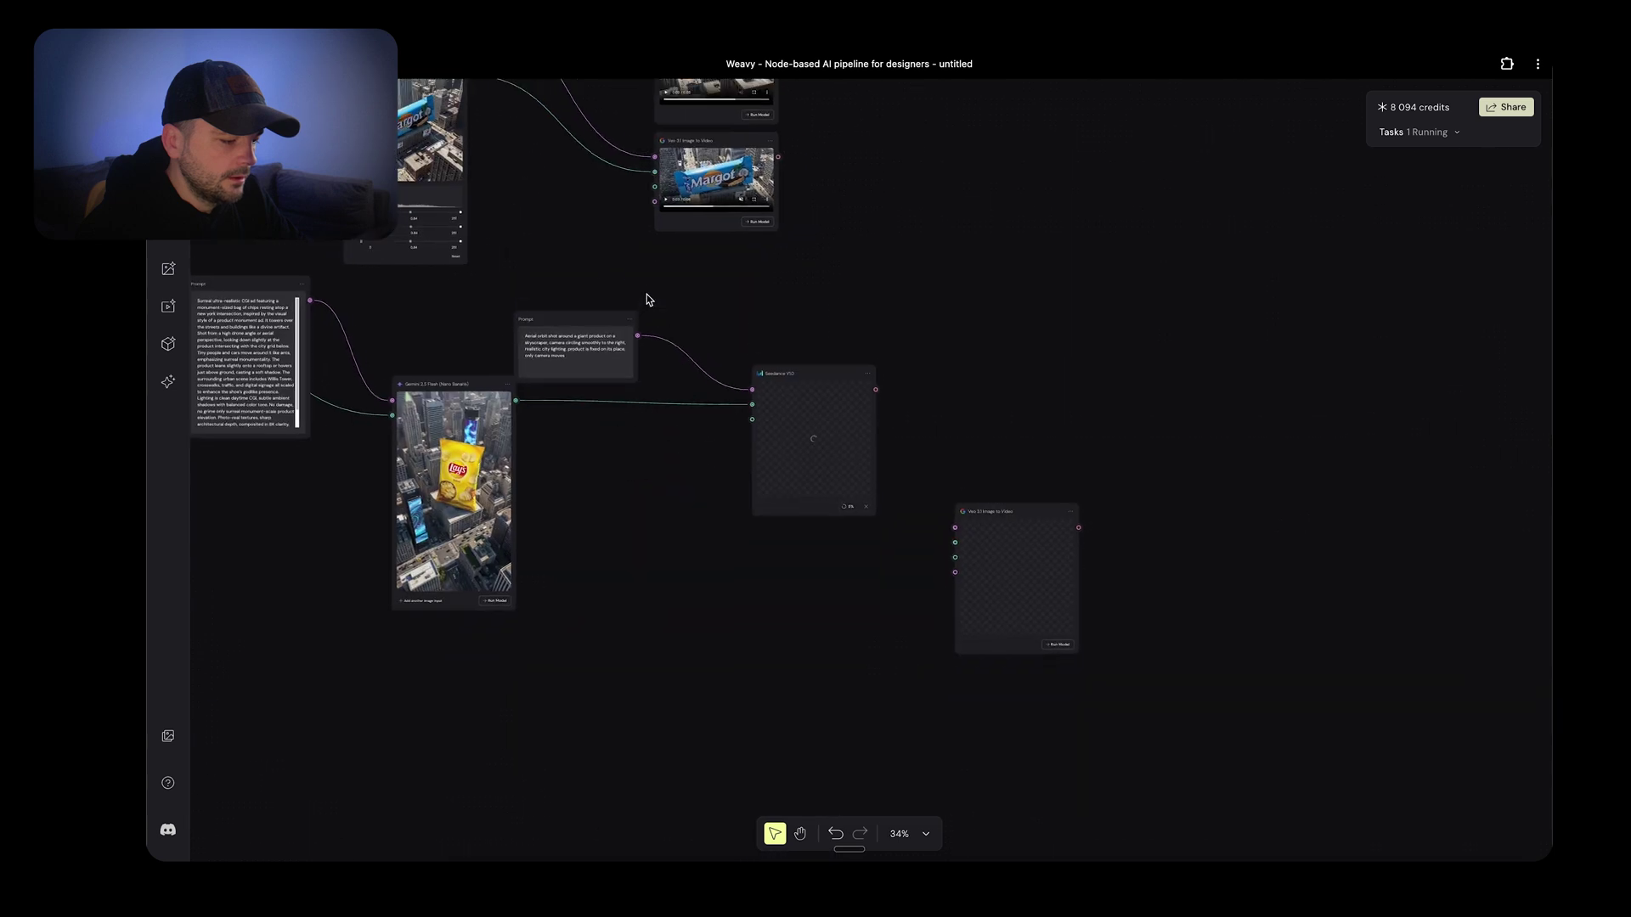
Place the time-lapse orbit prompt below and connect it and the Nano Banana result to Veo's prompt and first frame inputs
{"action": "left_click_drag", "start_coordinate": [814, 434], "coordinate": [793, 704]}
{"action": "left_click_drag", "start_coordinate": [518, 402], "coordinate": [951, 542]}
{"action": "left_click_drag", "start_coordinate": [856, 721], "coordinate": [953, 525]}
{"action": "scroll", "coordinate": [1034, 557], "scroll_direction": "up", "scroll_amount": 5}
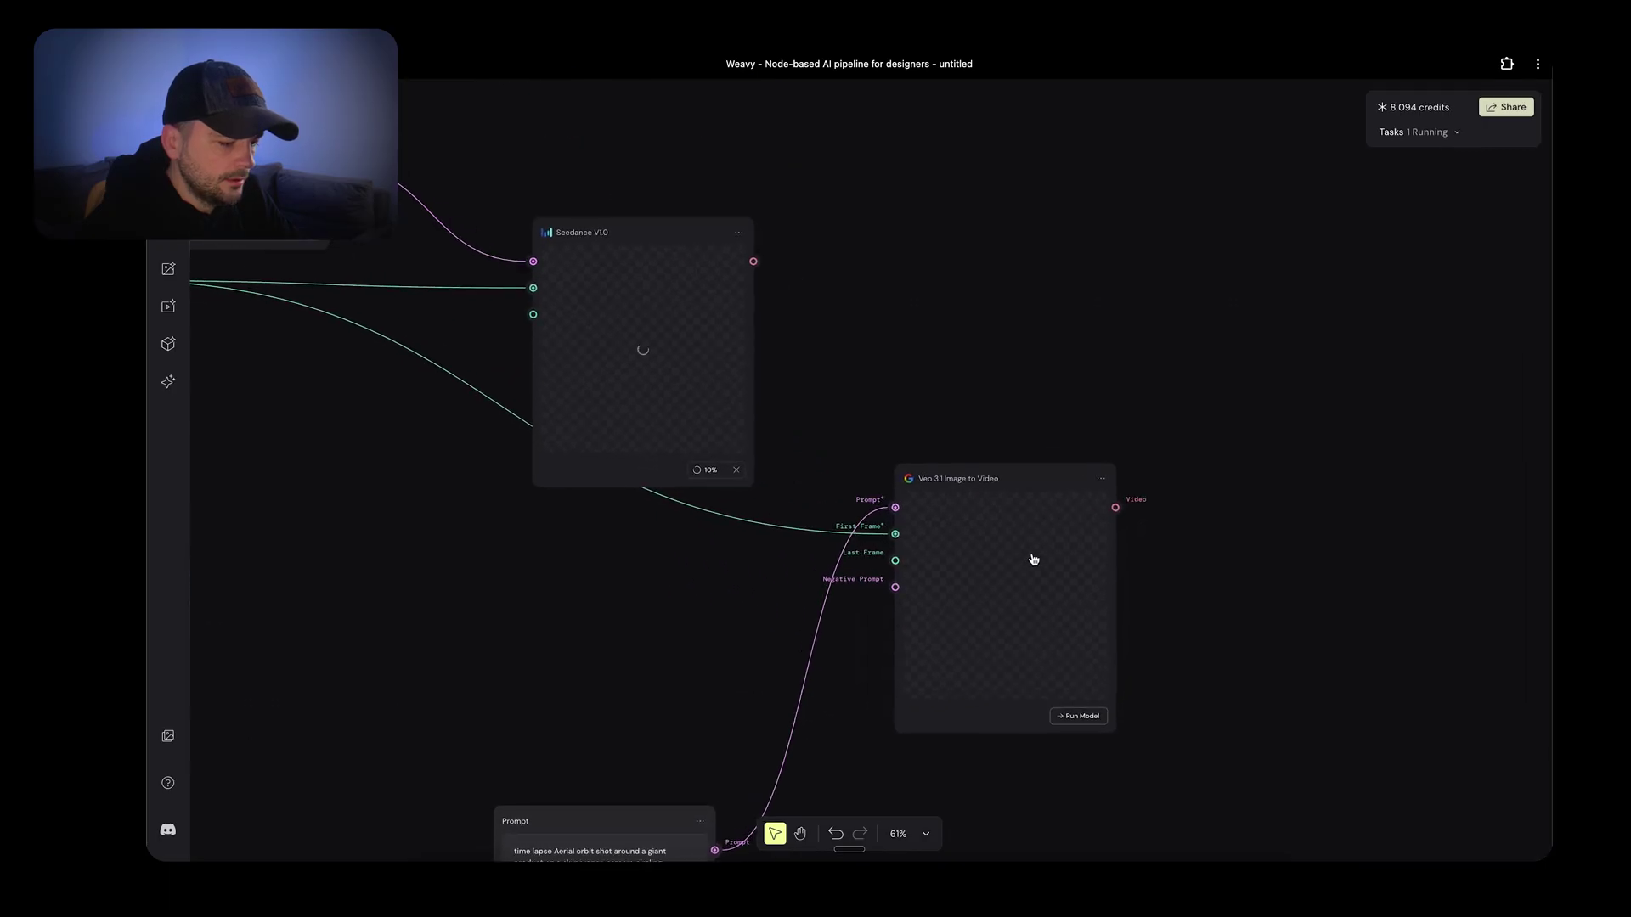
Set the Veo 3.1 node's aspect ratio to 9:16 and run it, accepting the high-cost model
{"action": "left_click", "coordinate": [1432, 326]}
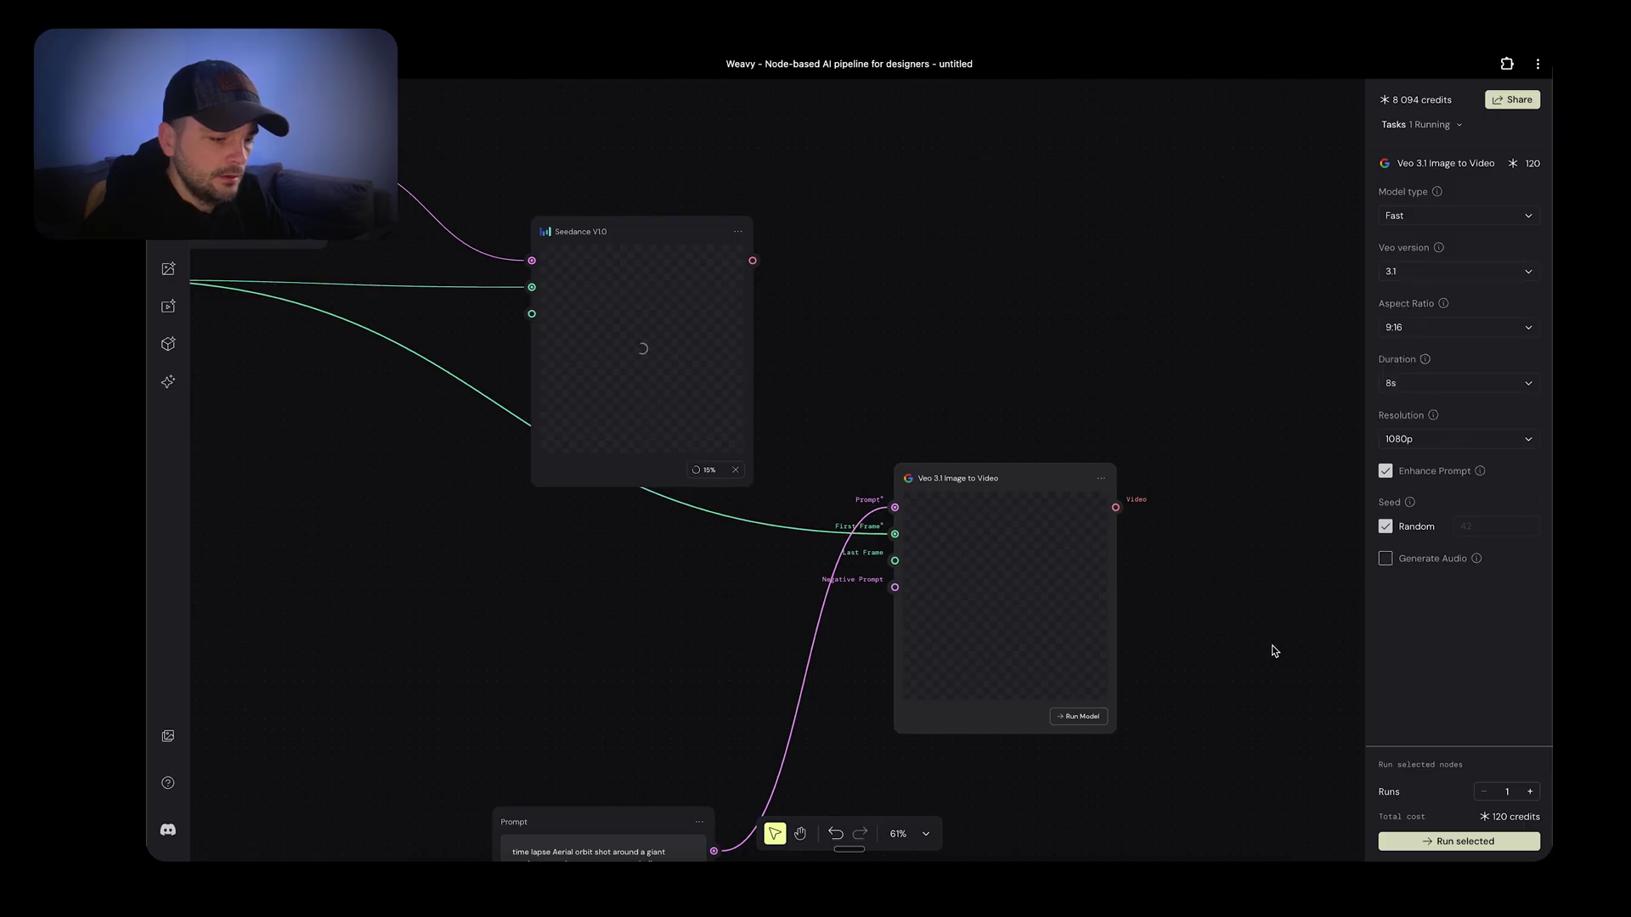
{"action": "scroll", "coordinate": [1274, 651], "scroll_direction": "down", "scroll_amount": 4}
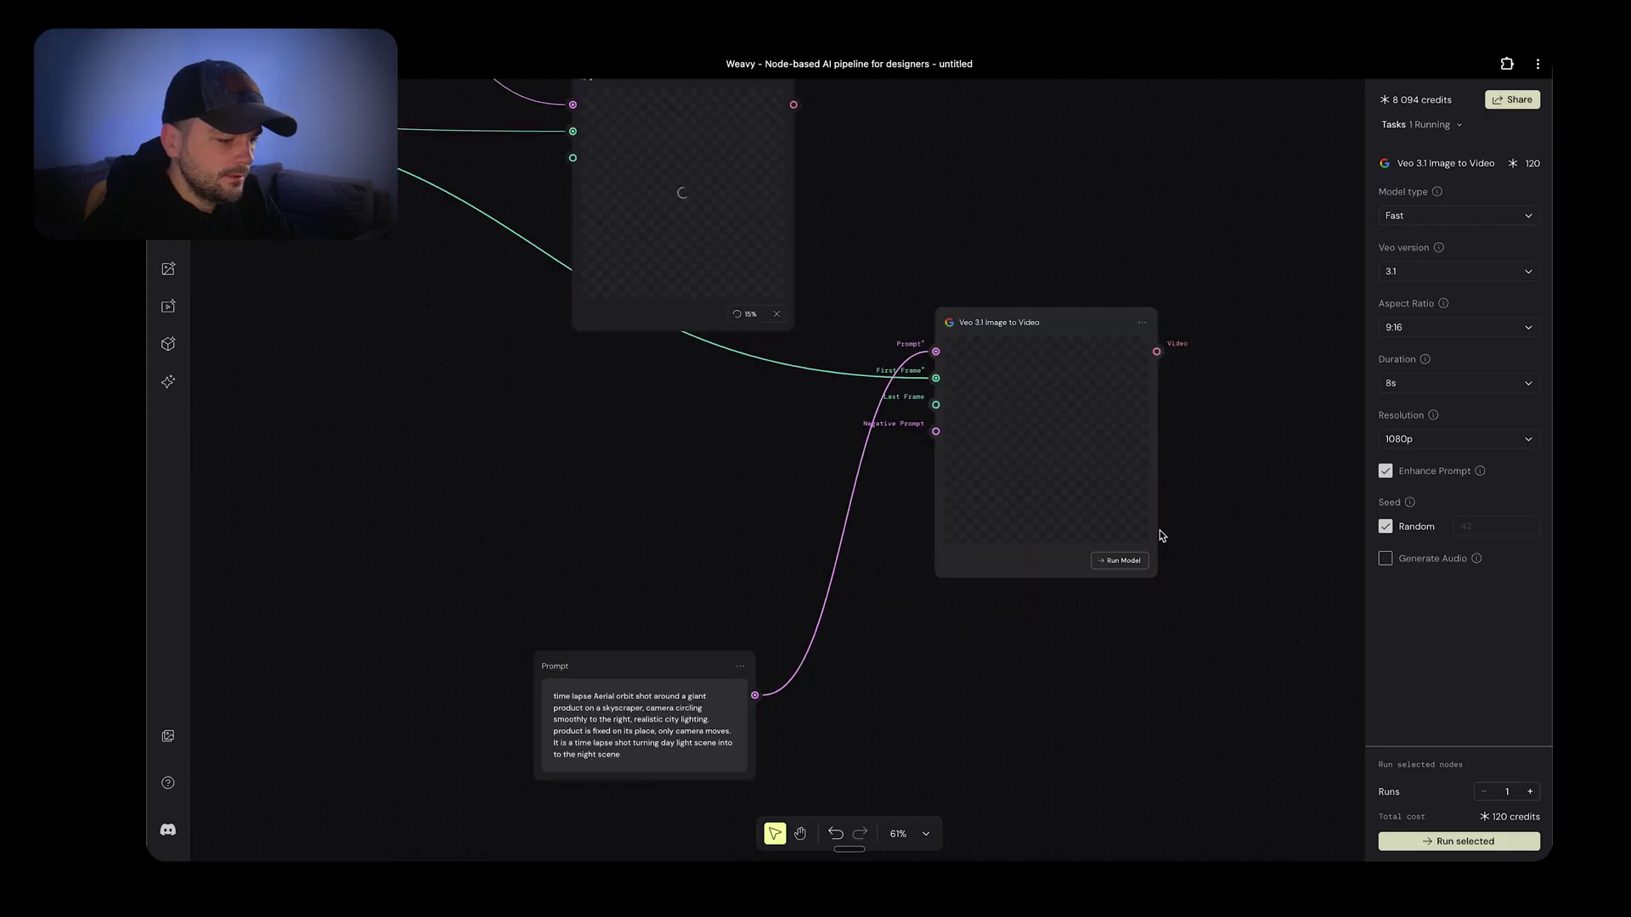
{"action": "left_click", "coordinate": [1127, 561]}
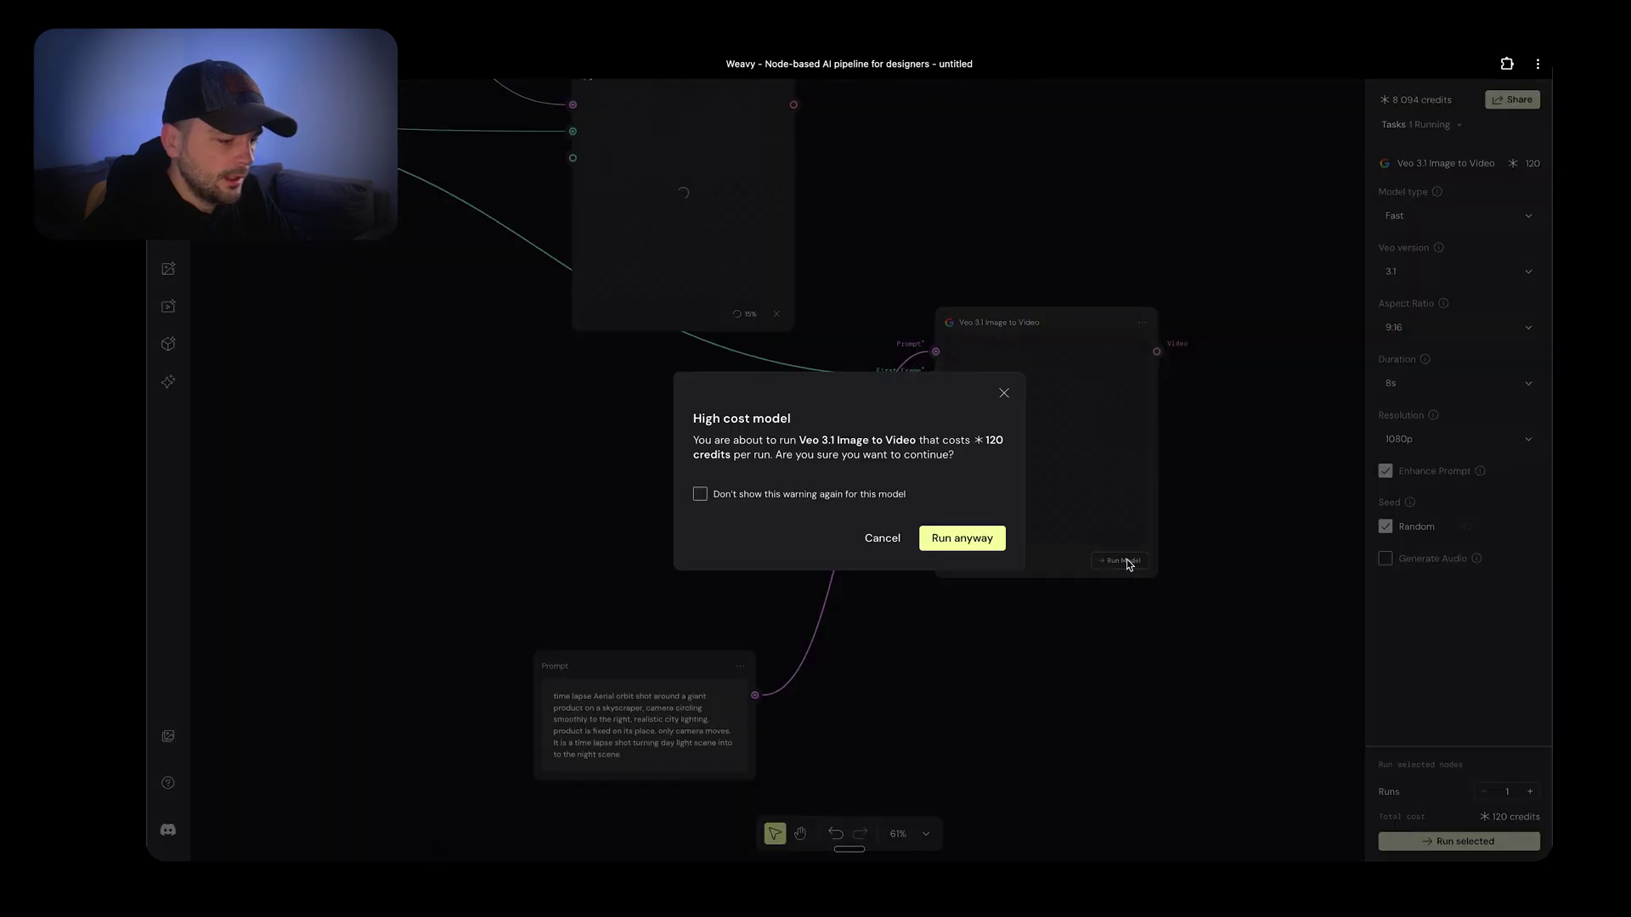
{"action": "left_click", "coordinate": [963, 536]}
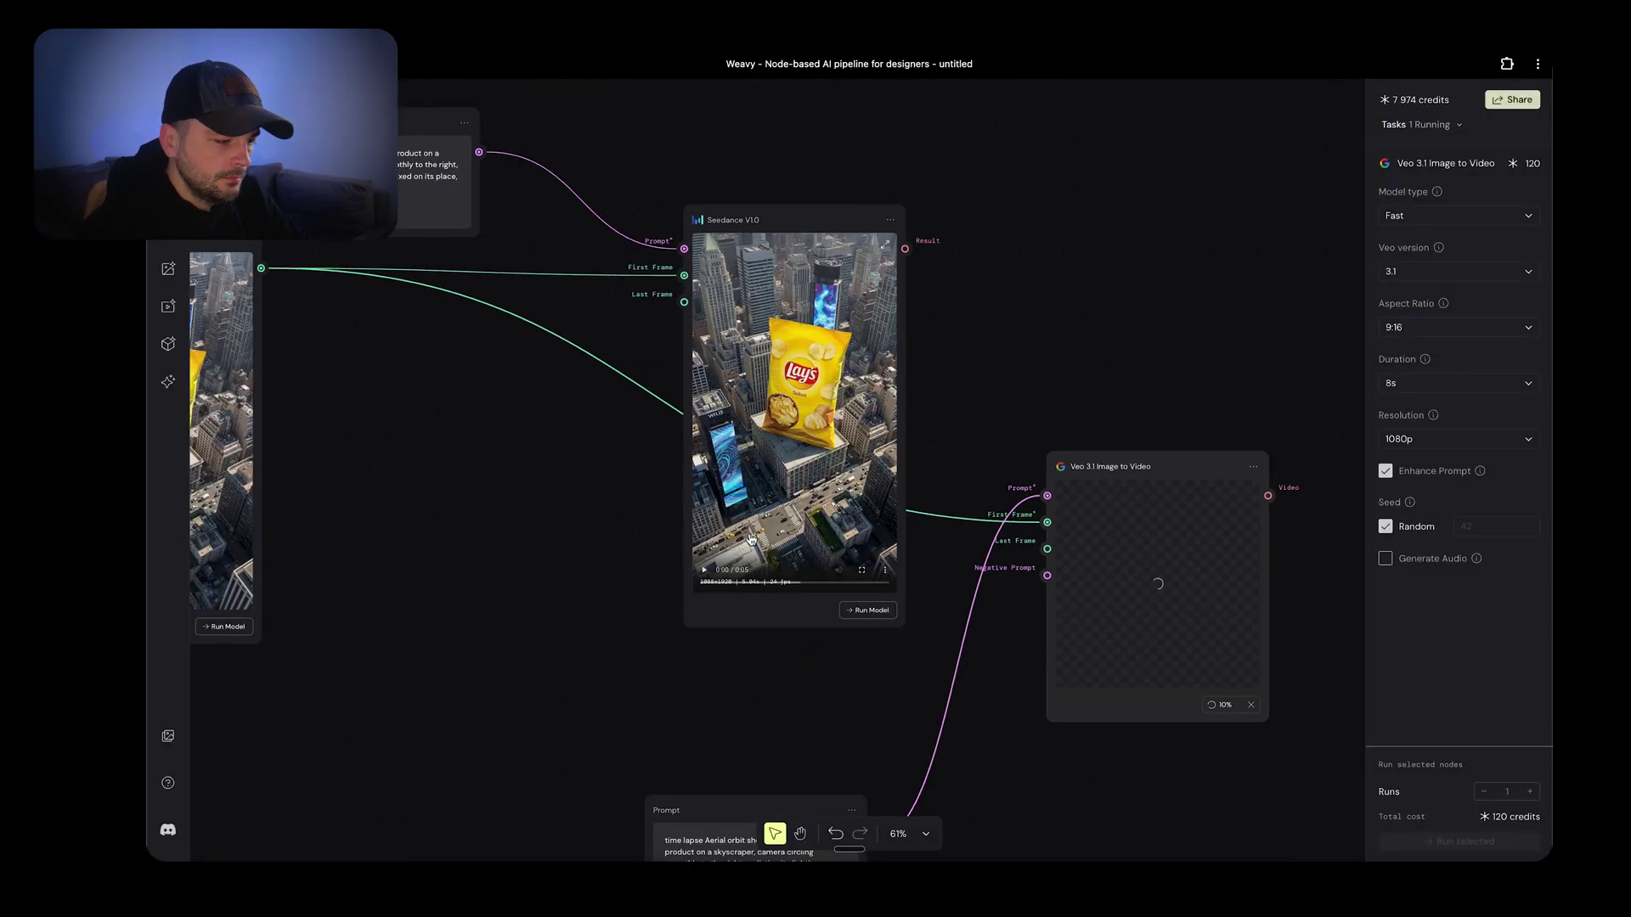
Play the generated Seedance video of the Lay's bag and examine its camera orbit up close
{"action": "left_click", "coordinate": [703, 576]}
{"action": "key", "text": "shift+1"}
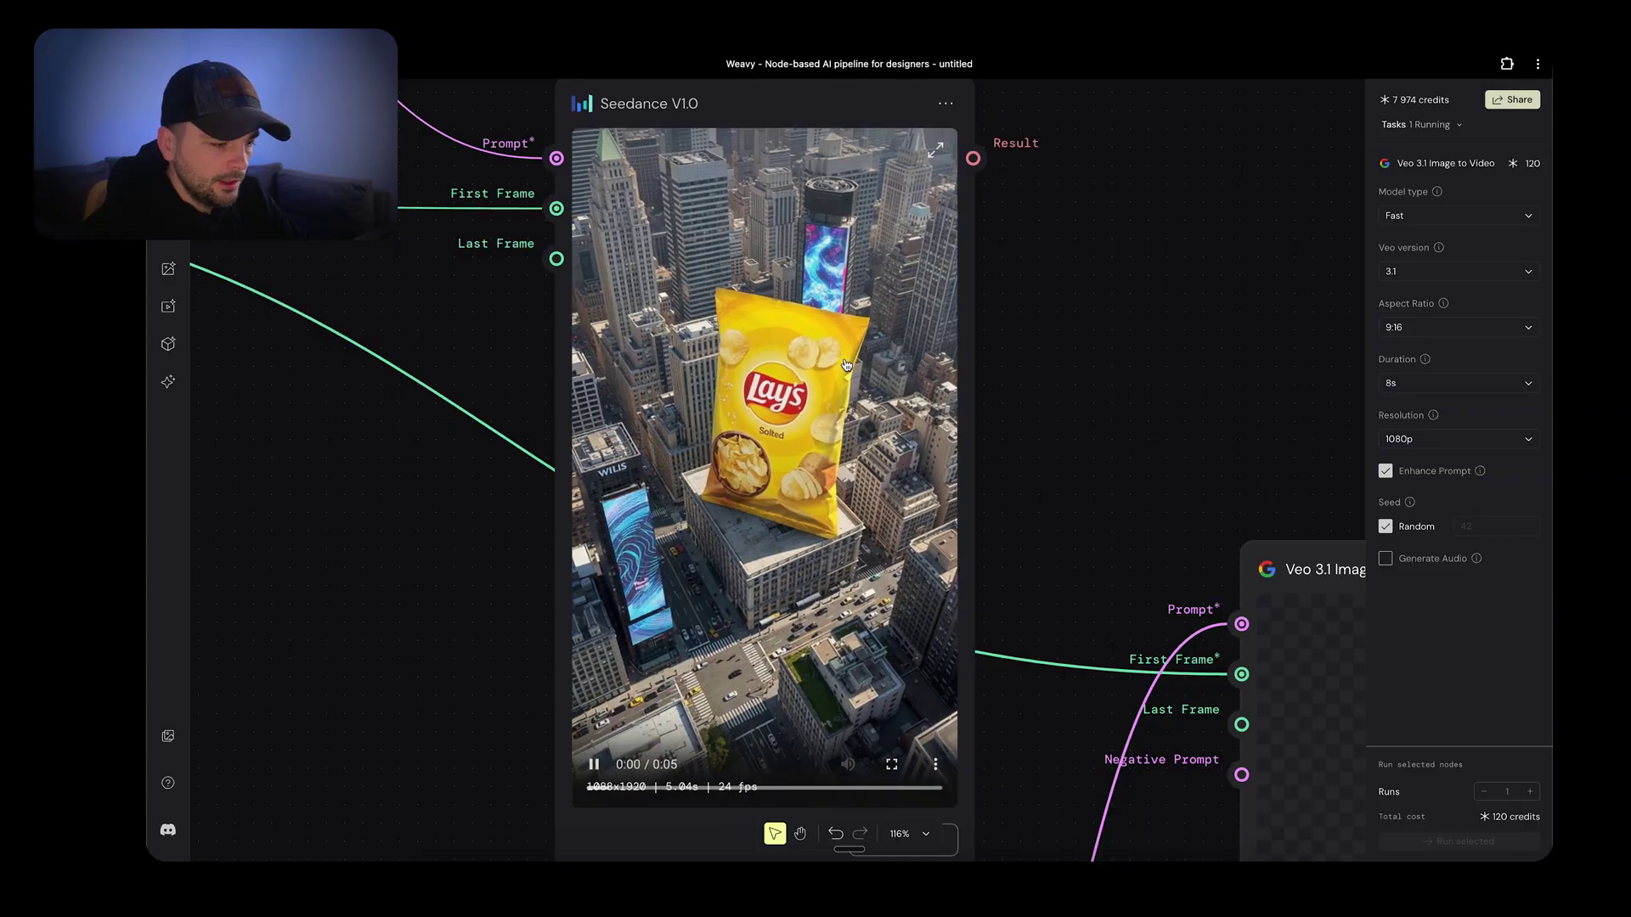
{"action": "scroll", "coordinate": [814, 451], "scroll_direction": "down", "scroll_amount": 2}
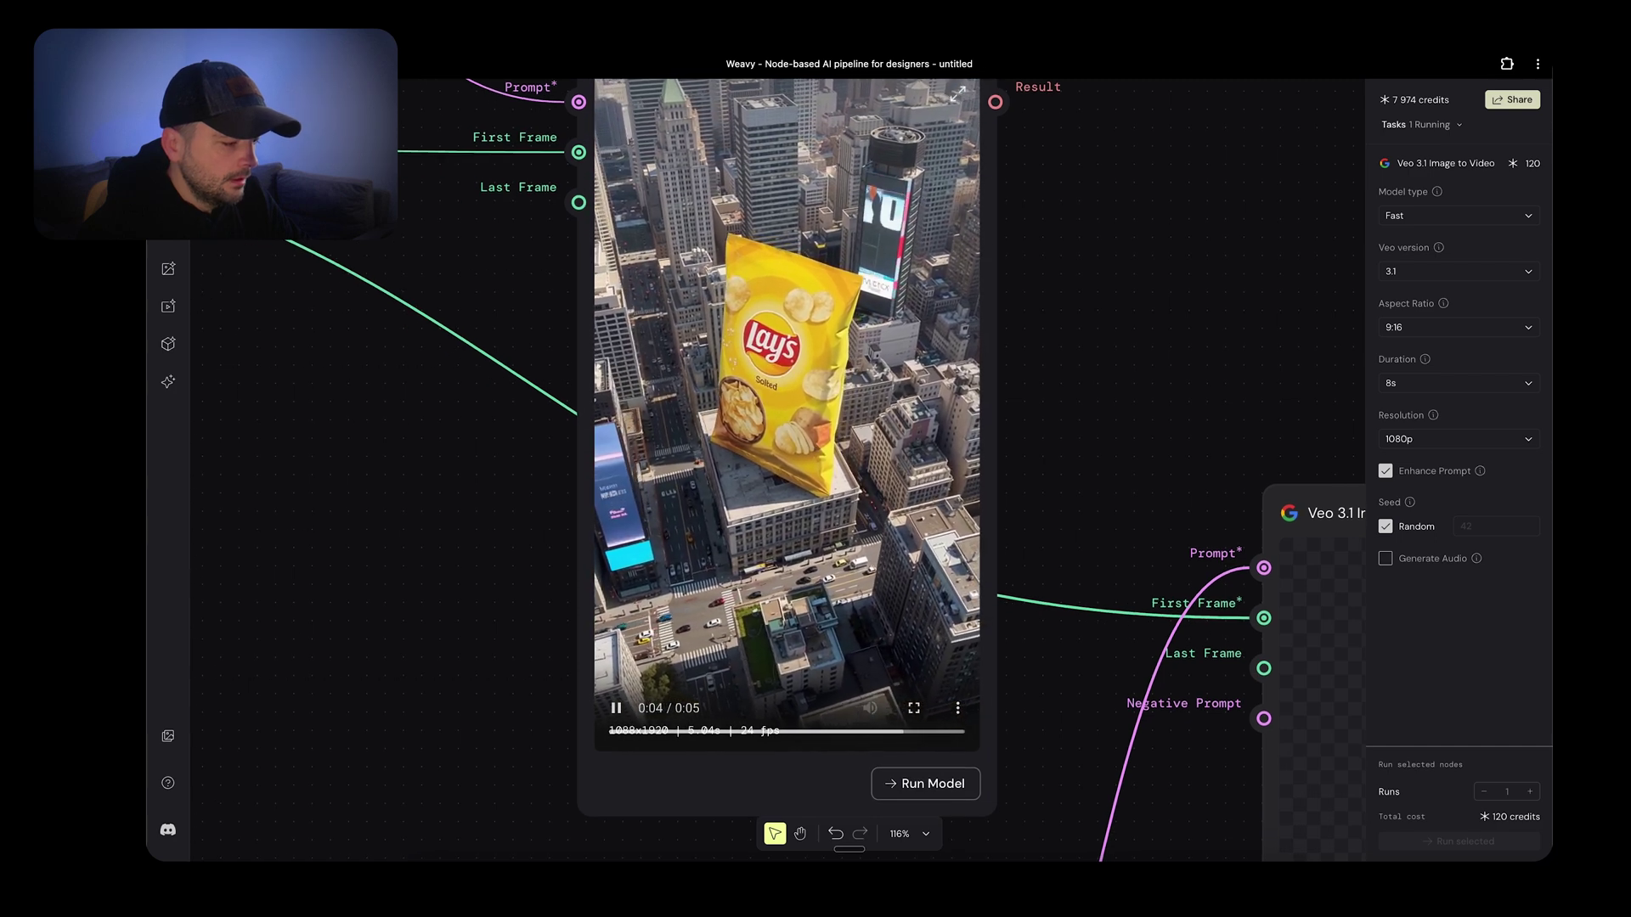
{"action": "scroll", "coordinate": [814, 450], "scroll_direction": "down", "scroll_amount": 2}
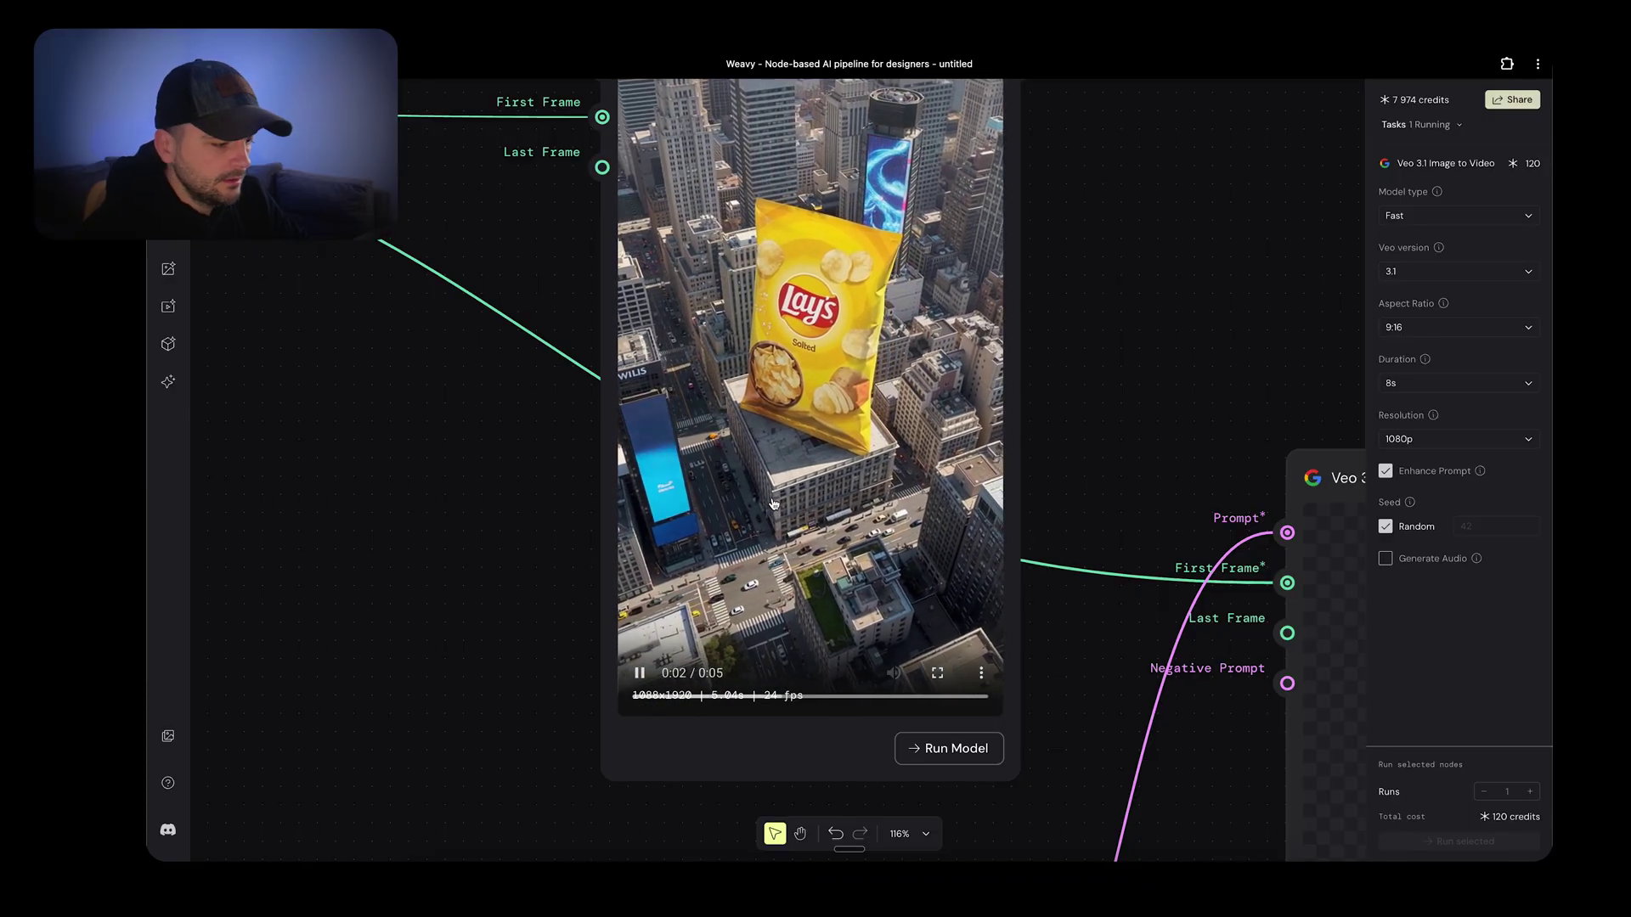
{"action": "scroll", "coordinate": [773, 504], "scroll_direction": "down", "scroll_amount": 3}
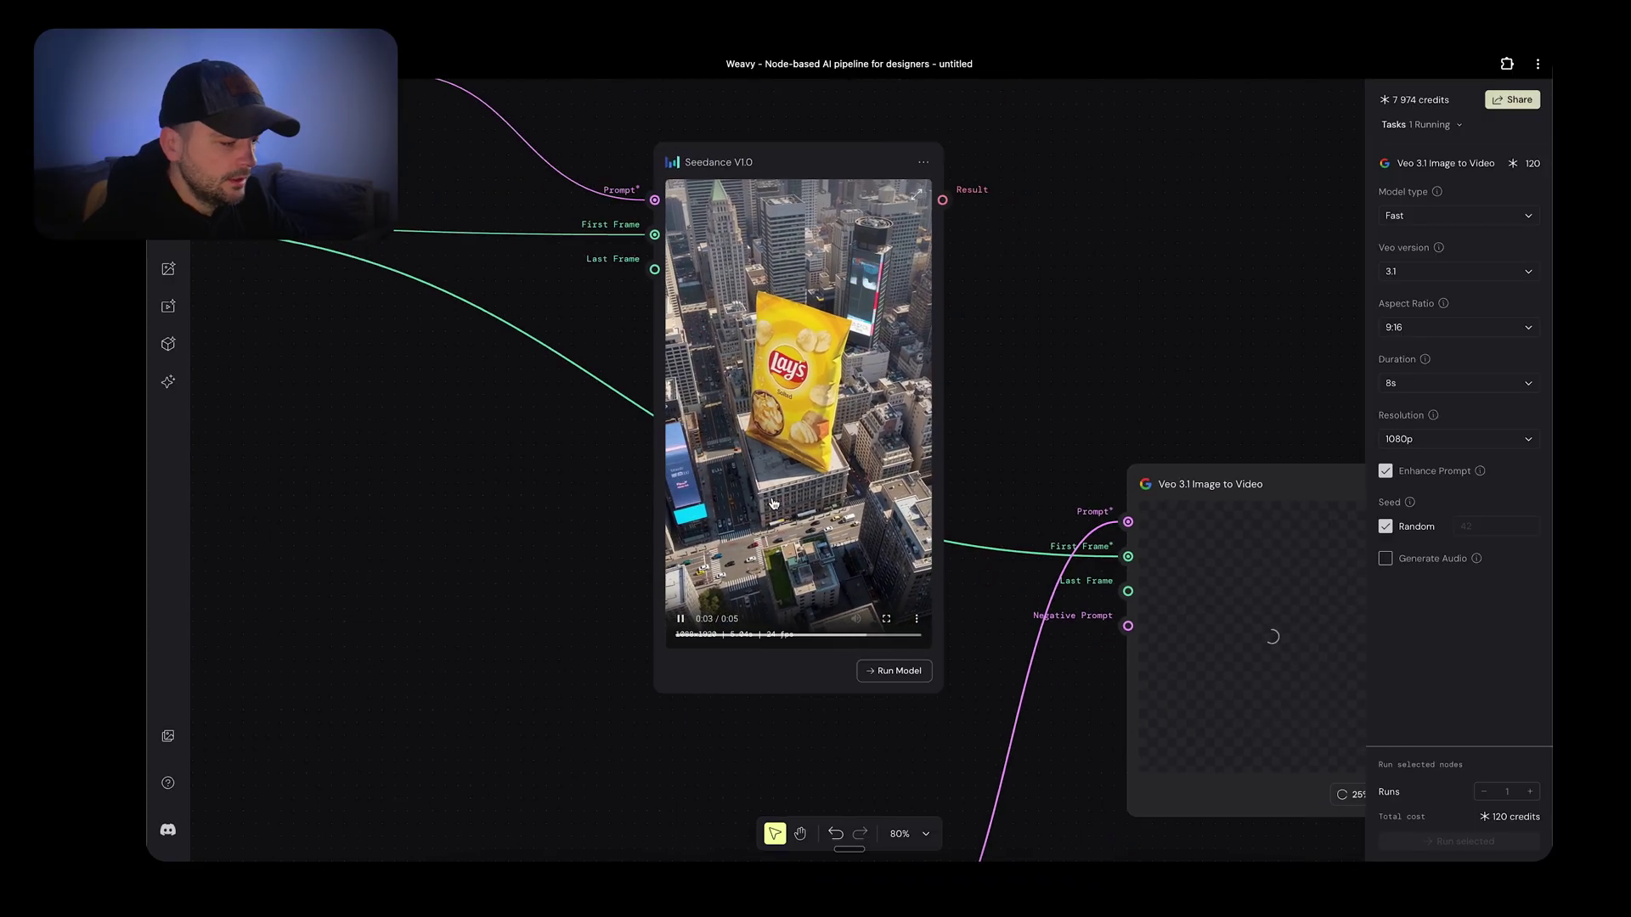
Watch the Veo 3.1 day-to-night time-lapse video of the Lay's bag once it is generated
{"action": "scroll", "coordinate": [772, 499], "scroll_direction": "left", "scroll_amount": 3}
{"action": "scroll", "coordinate": [772, 500], "scroll_direction": "up", "scroll_amount": 1}
{"action": "scroll", "coordinate": [772, 501], "scroll_direction": "right", "scroll_amount": 10}
{"action": "scroll", "coordinate": [772, 501], "scroll_direction": "down", "scroll_amount": 8}
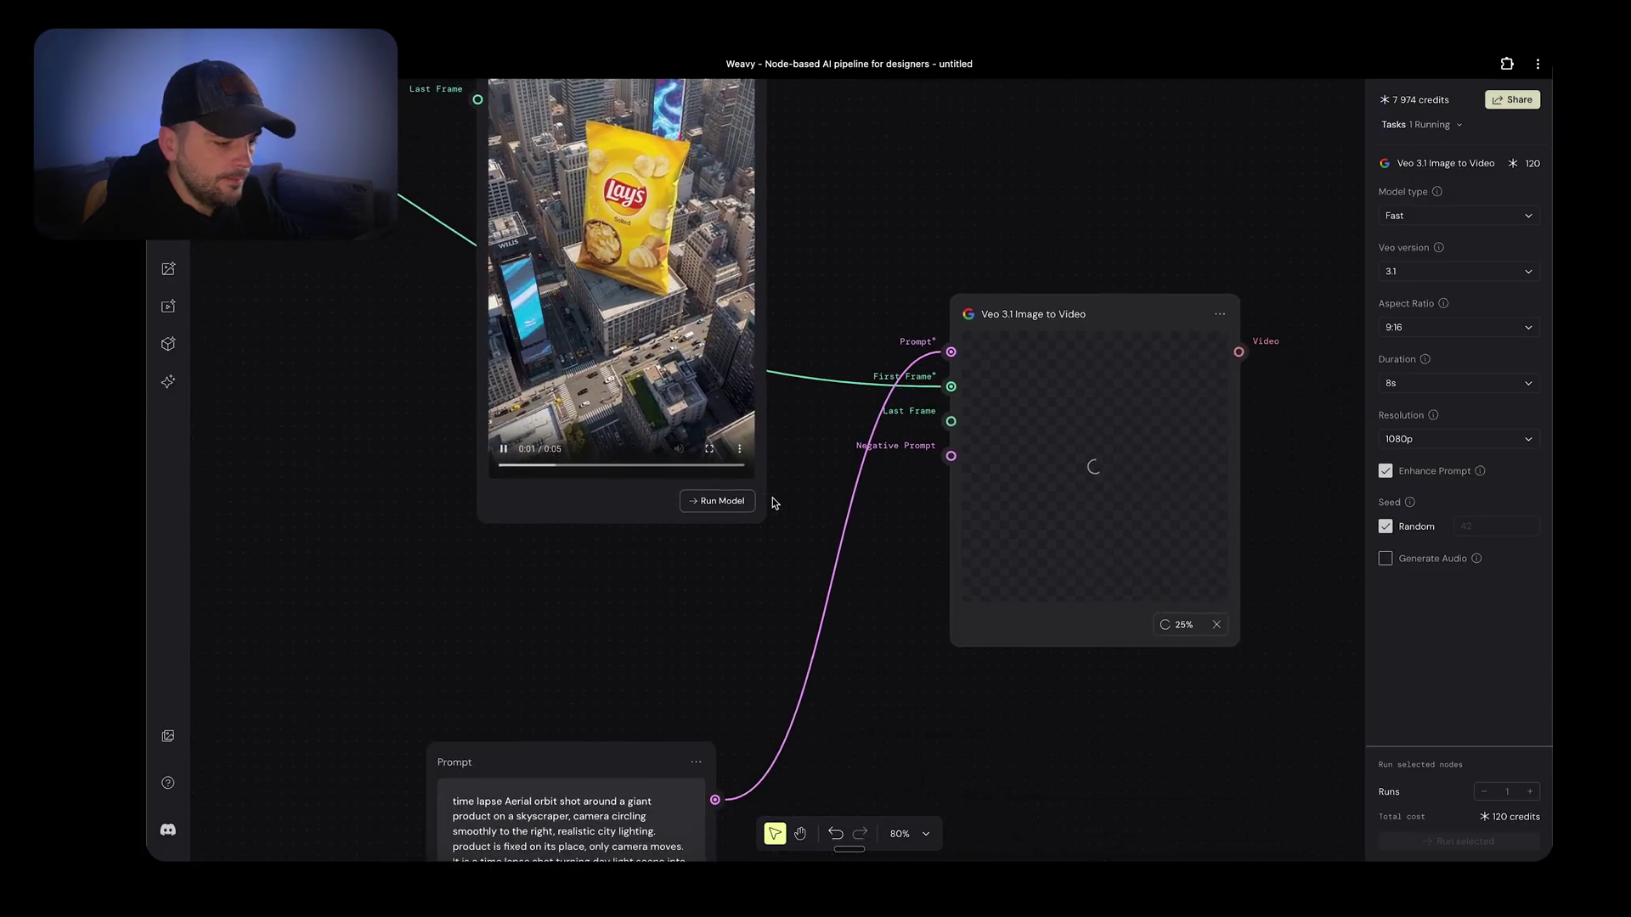
{"action": "scroll", "coordinate": [773, 504], "scroll_direction": "up", "scroll_amount": 3}
{"action": "scroll", "coordinate": [773, 504], "scroll_direction": "right", "scroll_amount": 2}
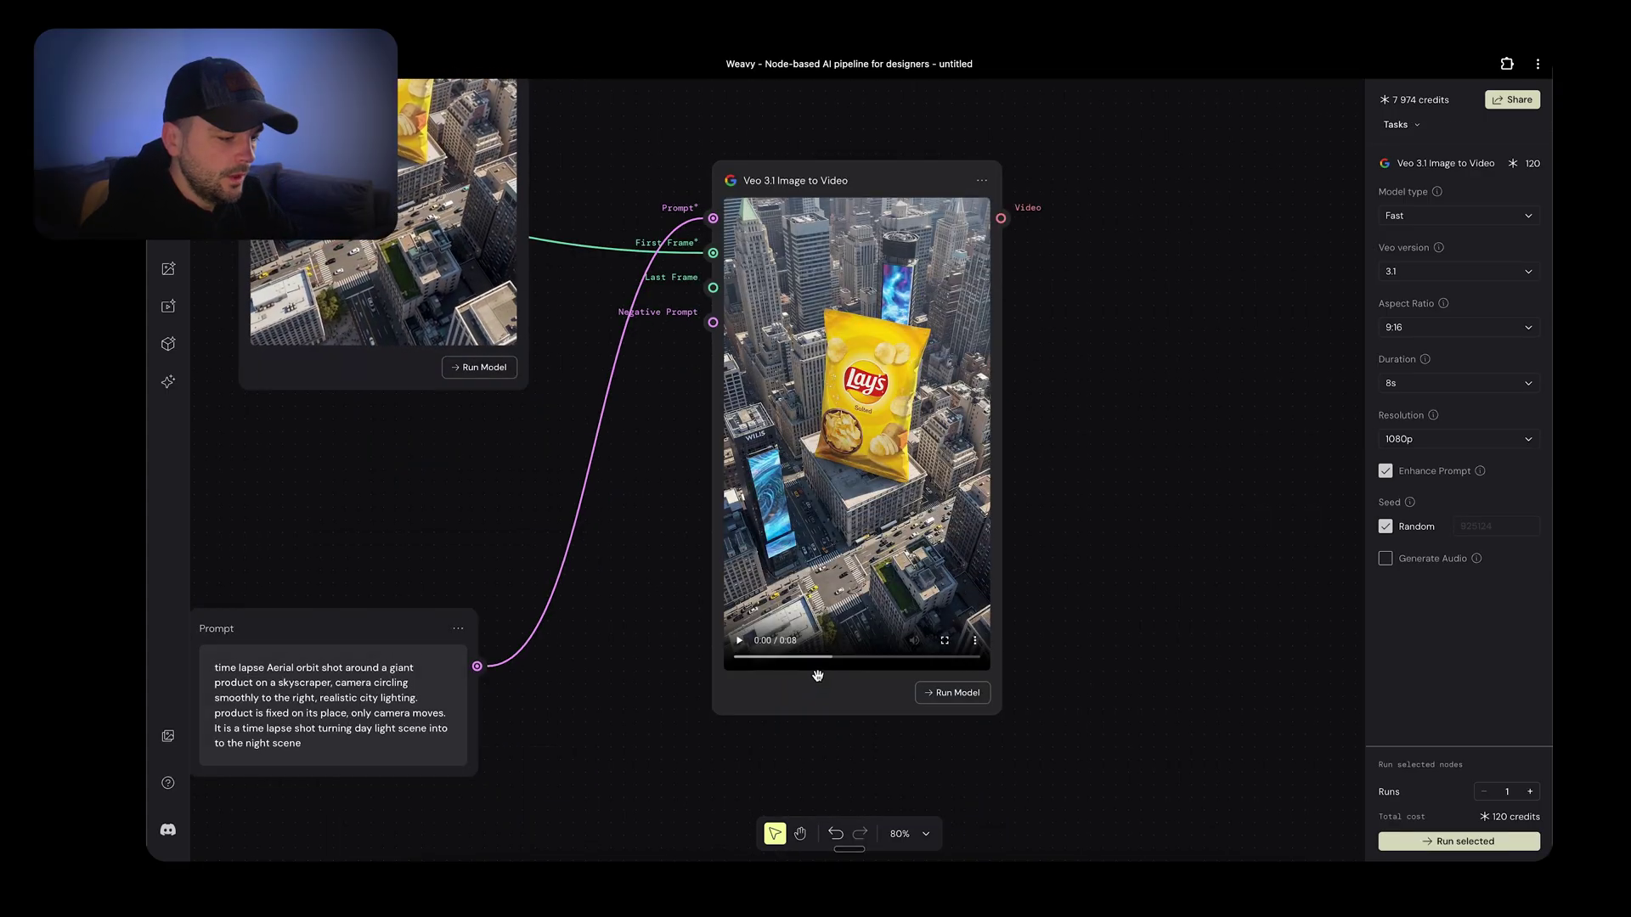
{"action": "scroll", "coordinate": [807, 675], "scroll_direction": "right", "scroll_amount": 2}
{"action": "scroll", "coordinate": [807, 675], "scroll_direction": "down", "scroll_amount": 1}
{"action": "scroll", "coordinate": [722, 649], "scroll_direction": "up", "scroll_amount": 1}
{"action": "scroll", "coordinate": [722, 650], "scroll_direction": "right", "scroll_amount": 1}
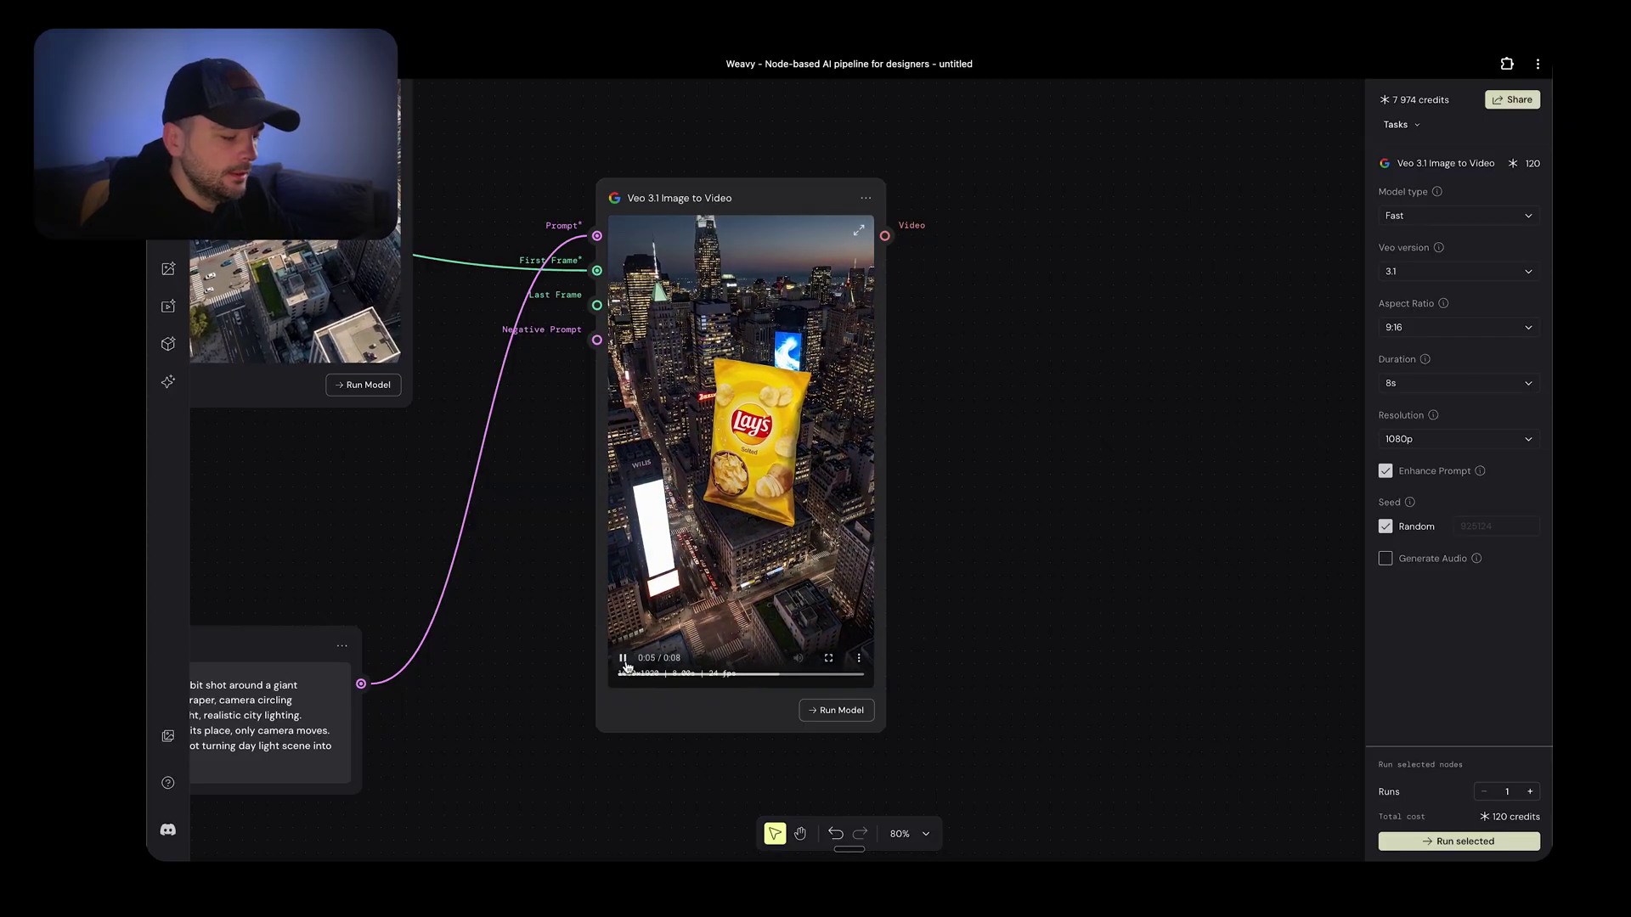
Review the whole Lay's workflow, marking the chain from source image to Seedance, and examine the Seedance video closely
{"action": "scroll", "coordinate": [626, 667], "scroll_direction": "down", "scroll_amount": 5}
{"action": "scroll", "coordinate": [626, 667], "scroll_direction": "left", "scroll_amount": 8}
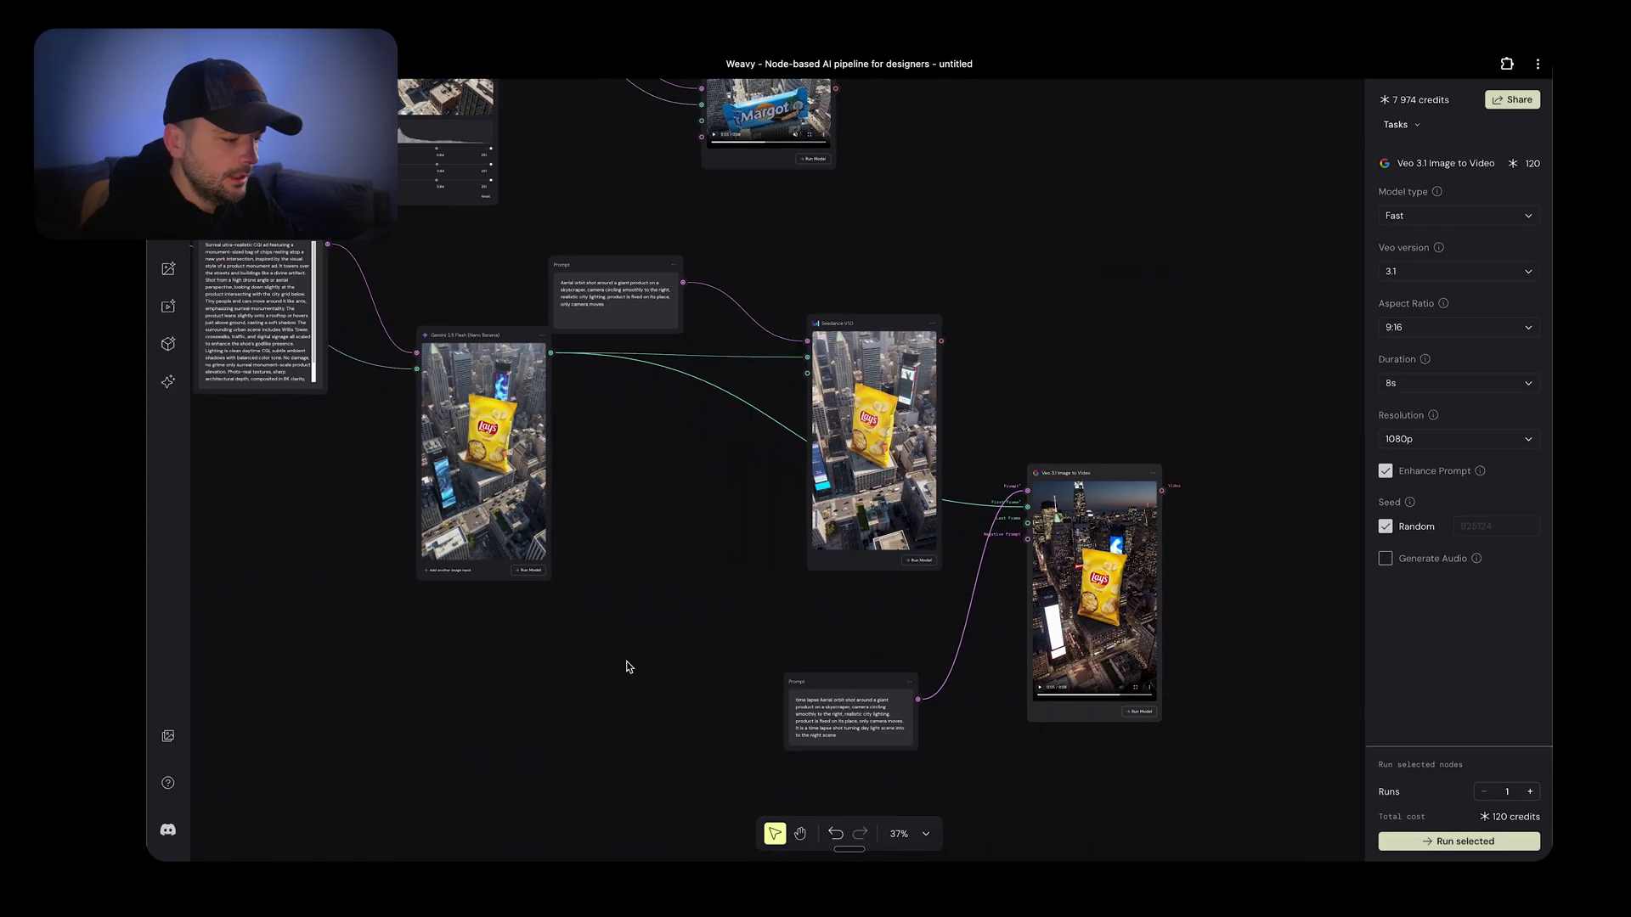
{"action": "mouse_move", "coordinate": [1027, 524]}
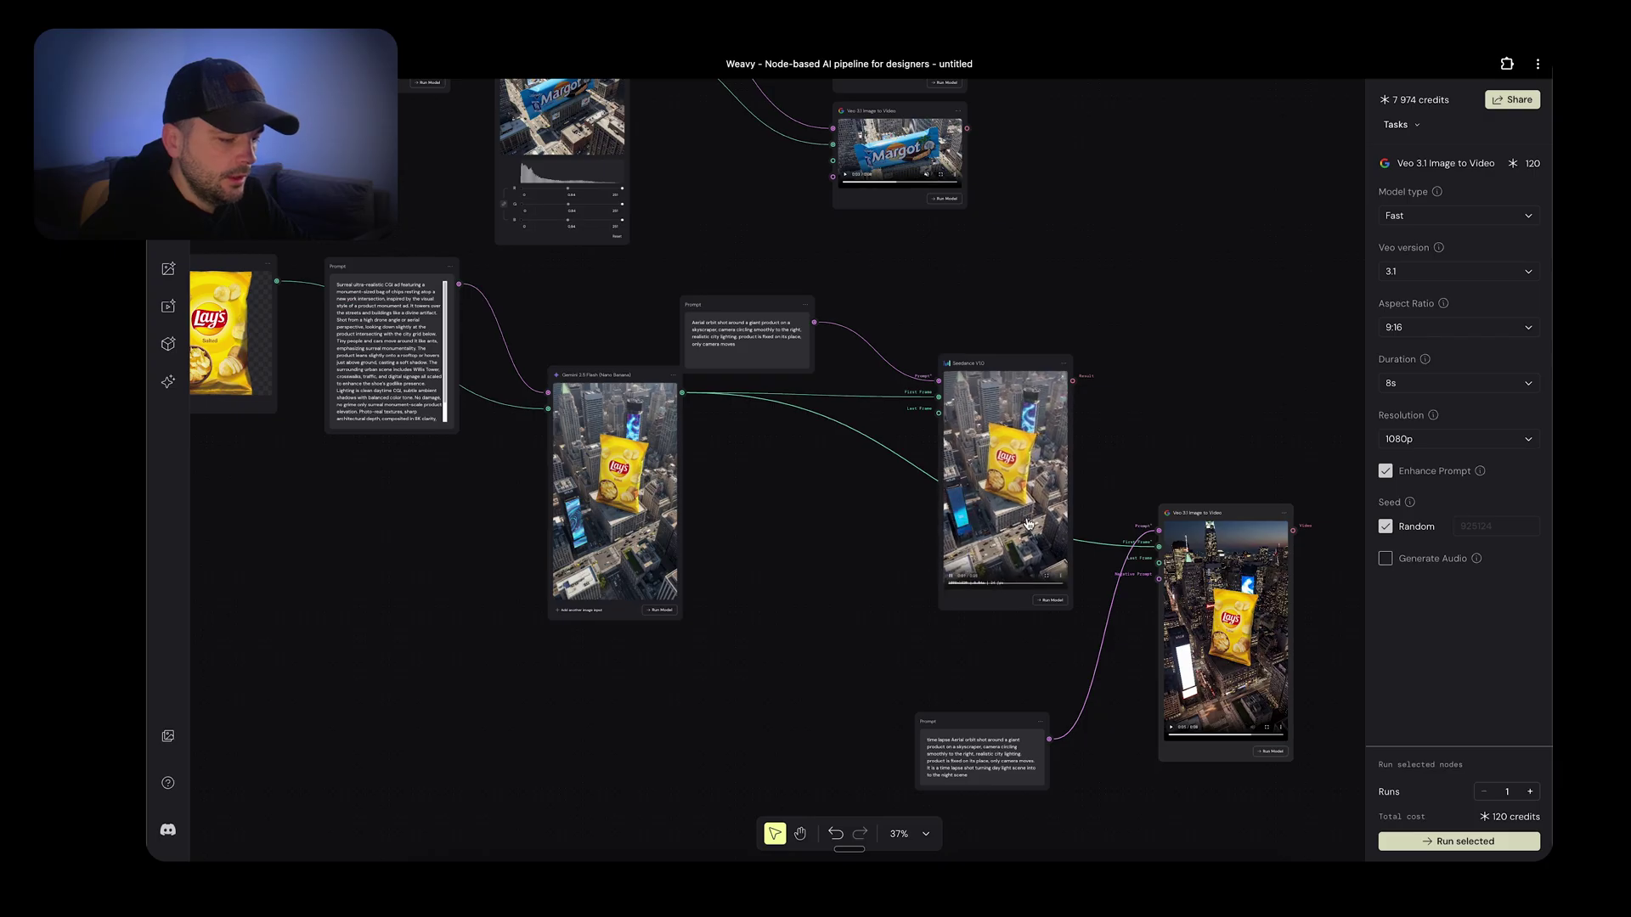
{"action": "scroll", "coordinate": [1054, 523], "scroll_direction": "down", "scroll_amount": 3}
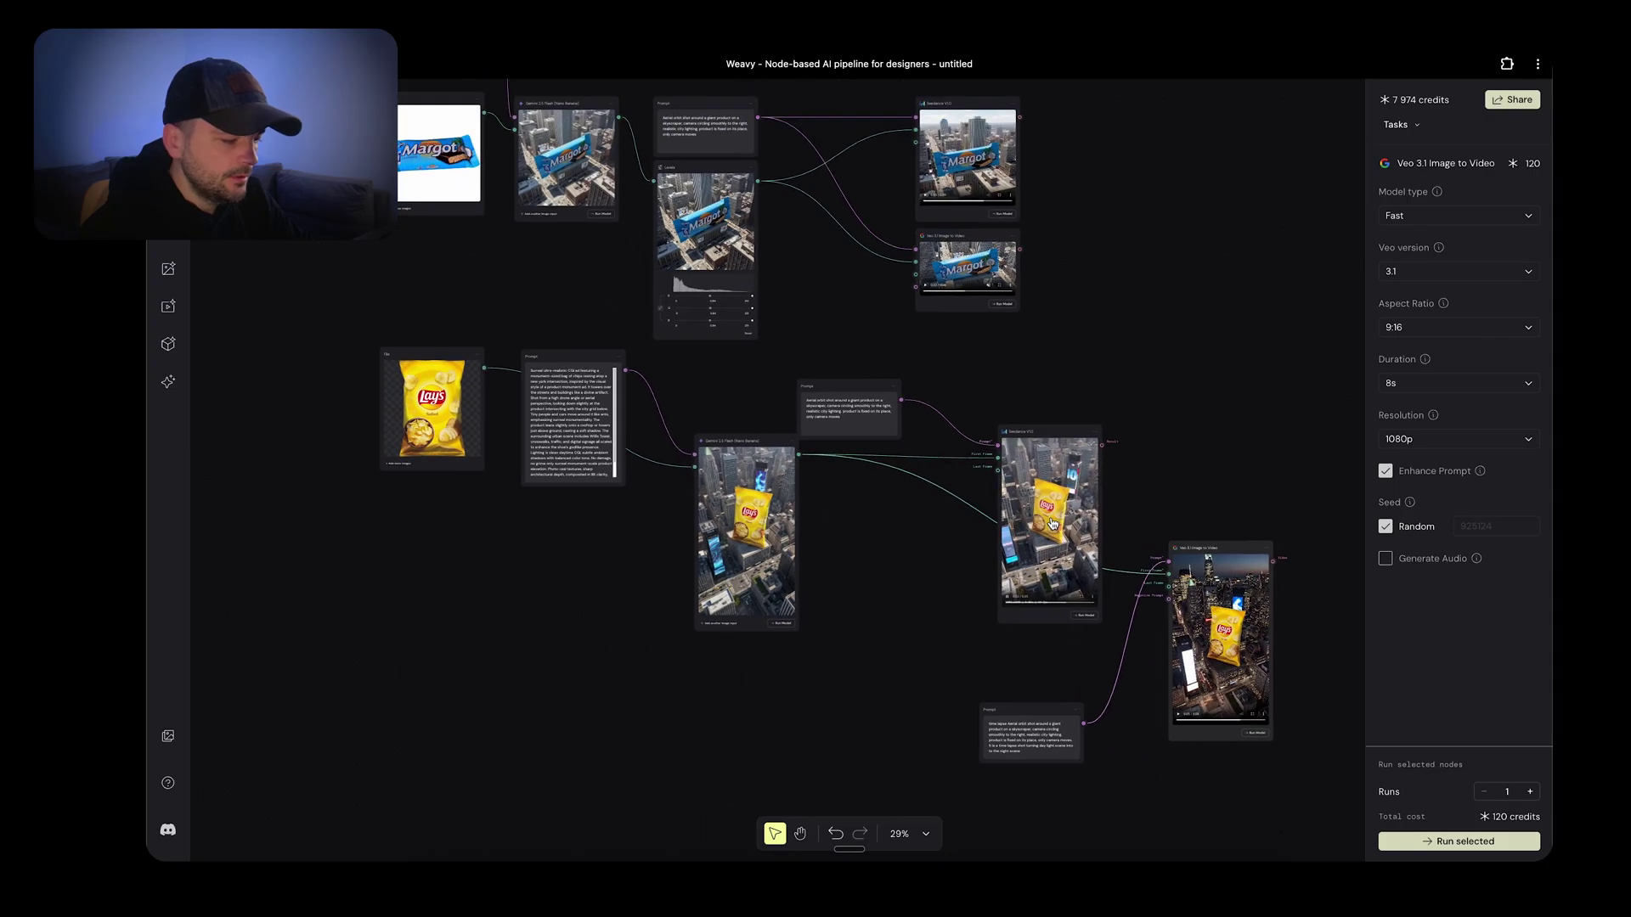
{"action": "left_click_drag", "start_coordinate": [338, 404], "coordinate": [1081, 609]}
{"action": "scroll", "coordinate": [1151, 582], "scroll_direction": "right", "scroll_amount": 3}
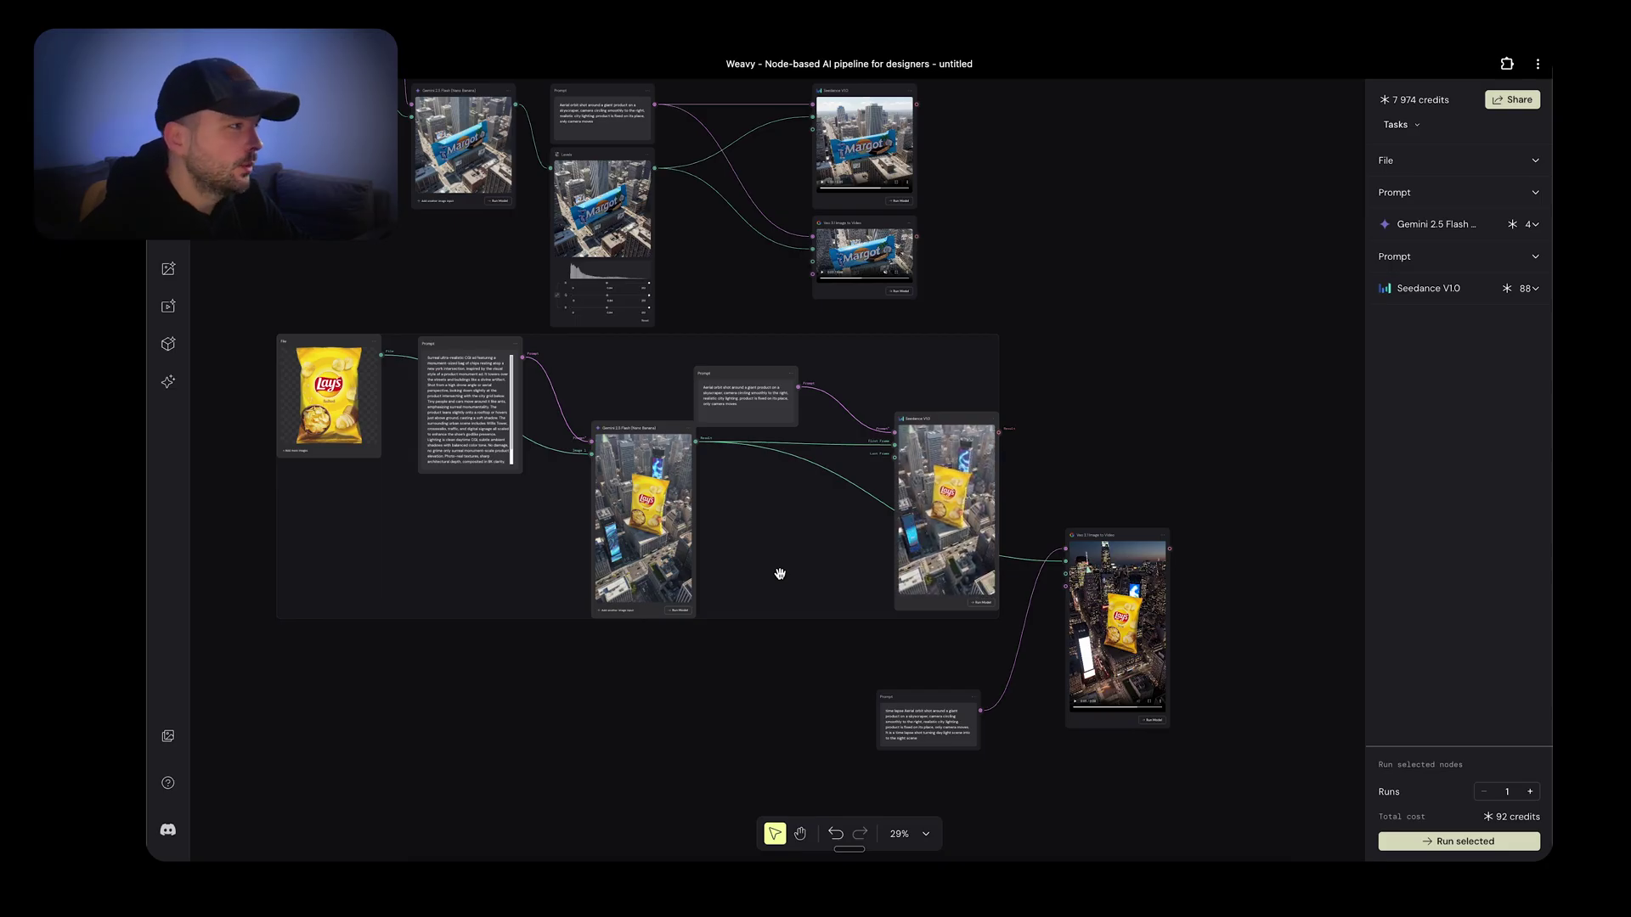
{"action": "scroll", "coordinate": [935, 544], "scroll_direction": "up", "scroll_amount": 10}
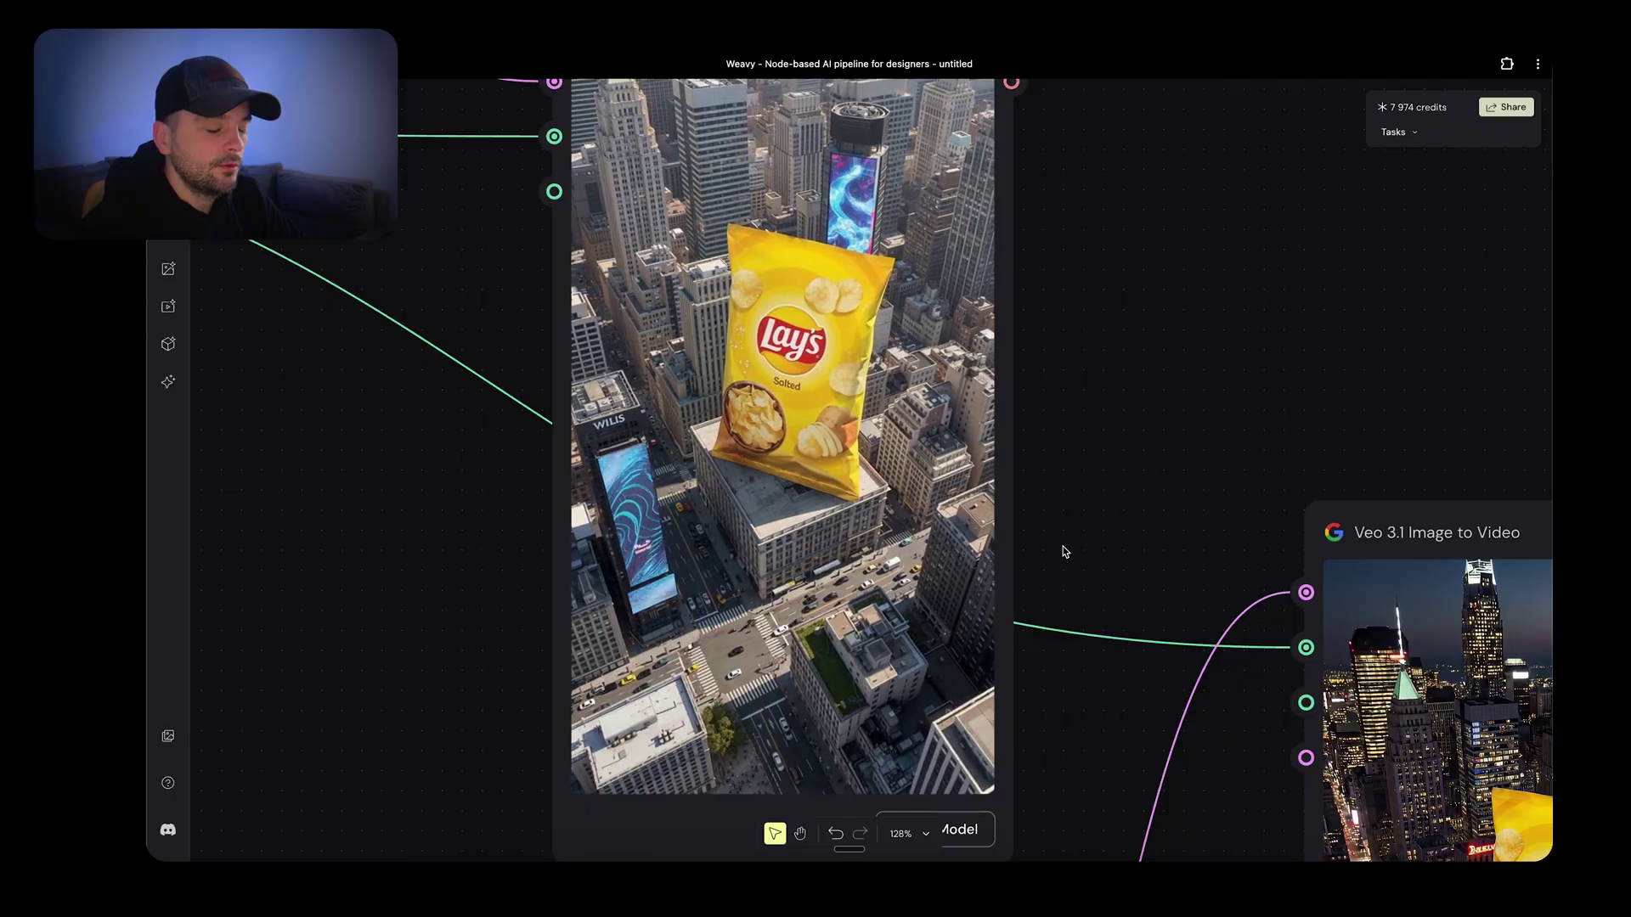
{"action": "scroll", "coordinate": [1155, 514], "scroll_direction": "up", "scroll_amount": 2}
{"action": "scroll", "coordinate": [1155, 513], "scroll_direction": "right", "scroll_amount": 2}
{"action": "scroll", "coordinate": [1168, 531], "scroll_direction": "down", "scroll_amount": 1}
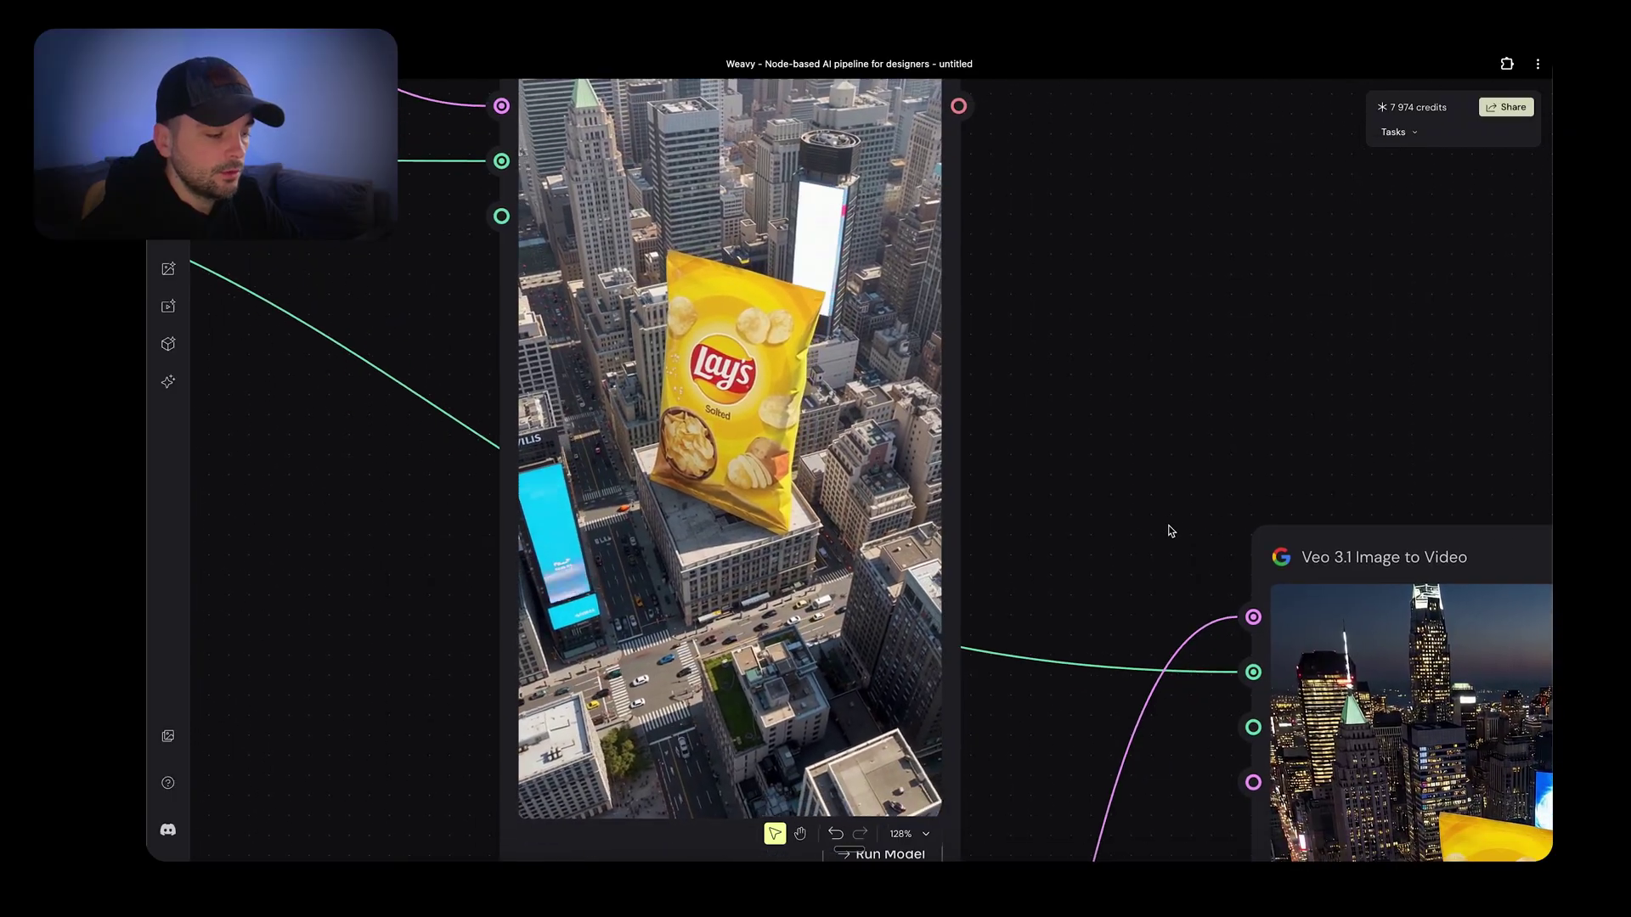